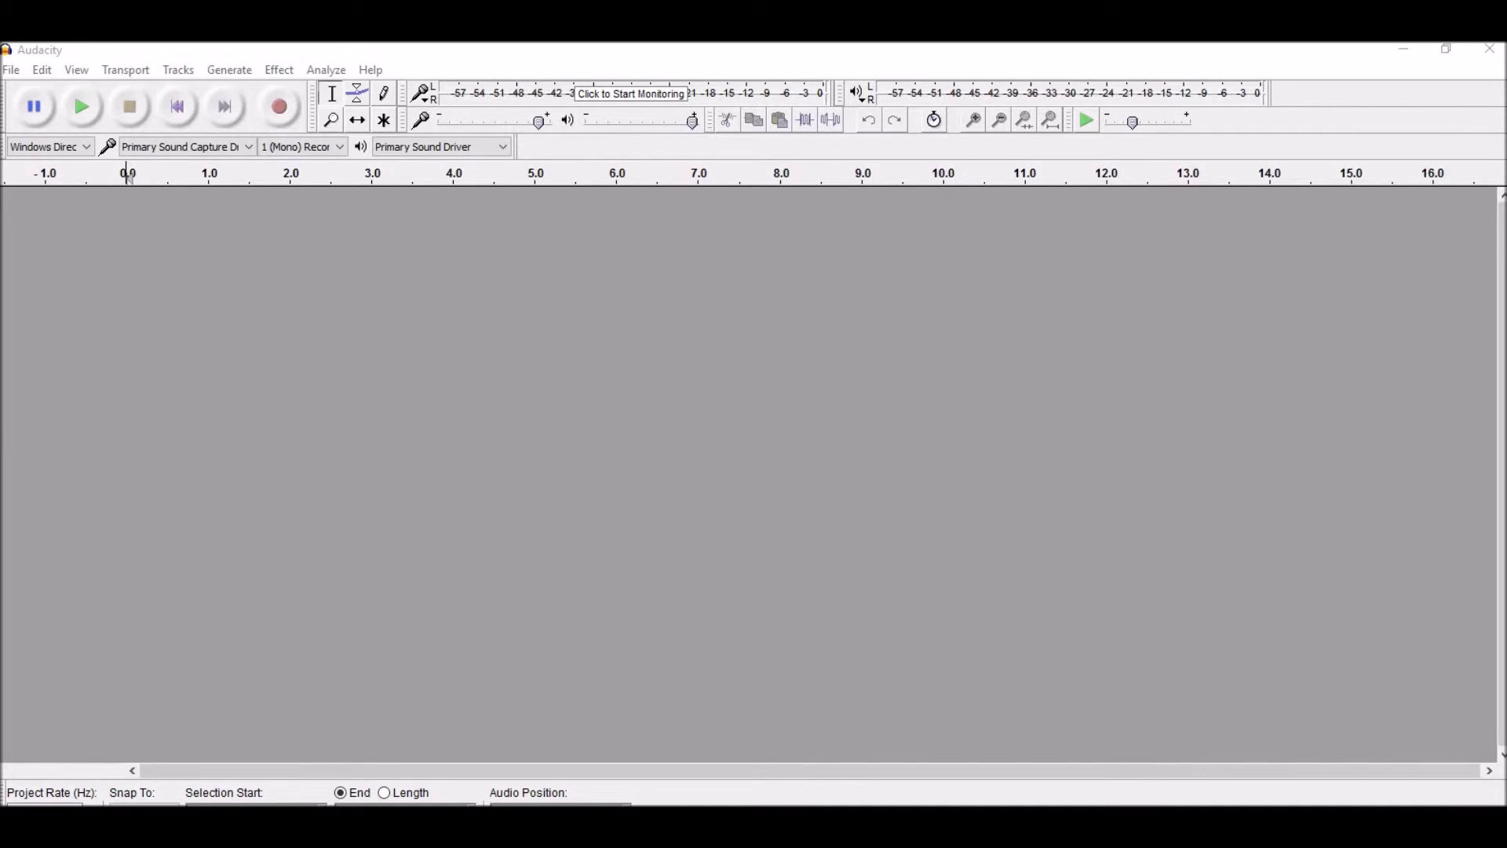
Import the "Disturbed The Light Lyrics" audio file from the "Disturbed the light" folder
click(17, 76)
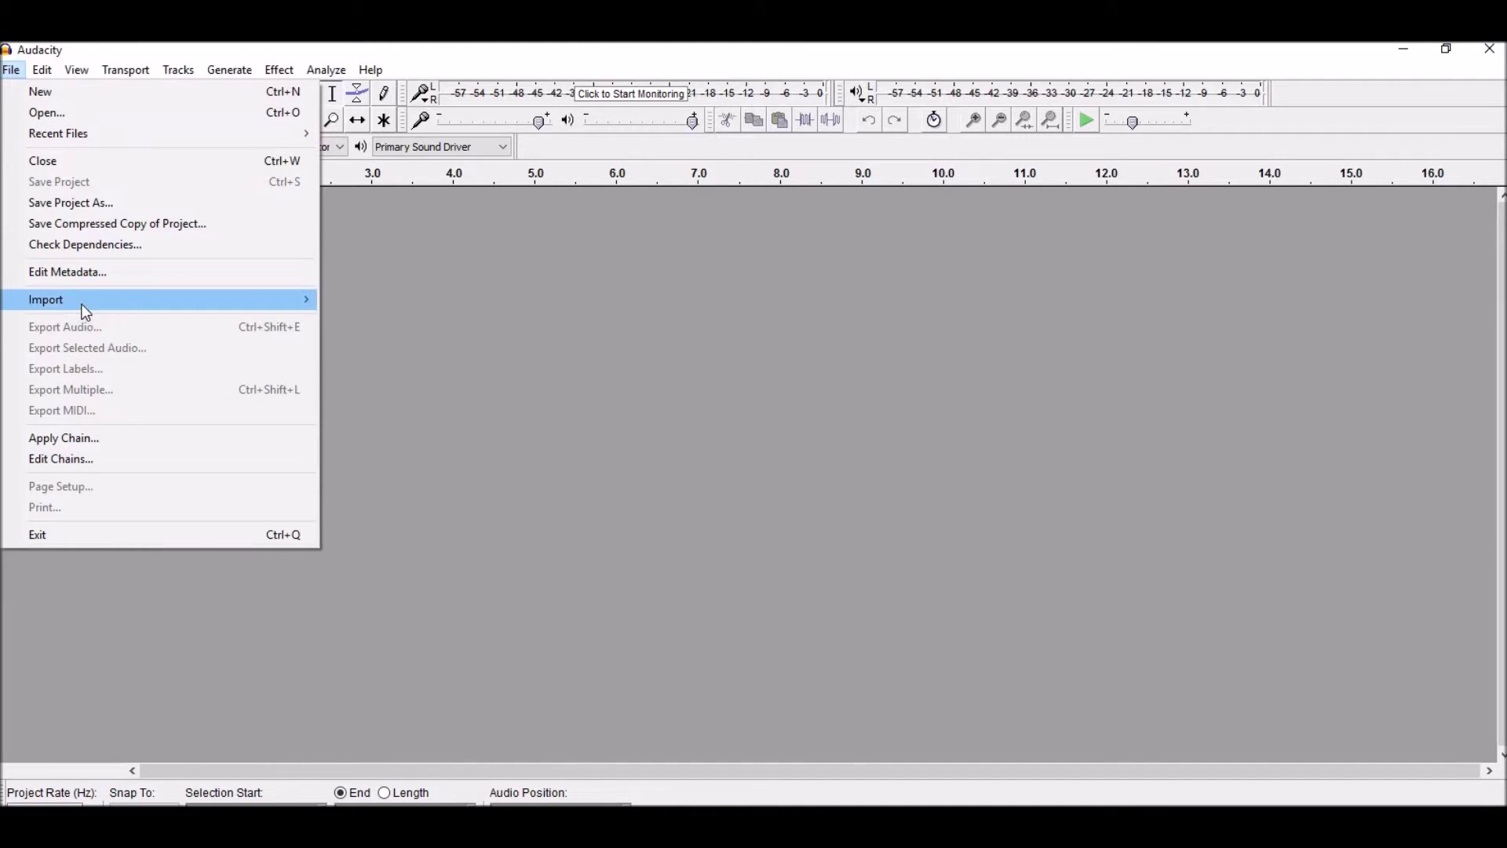
mouse_move(81, 305)
click(366, 302)
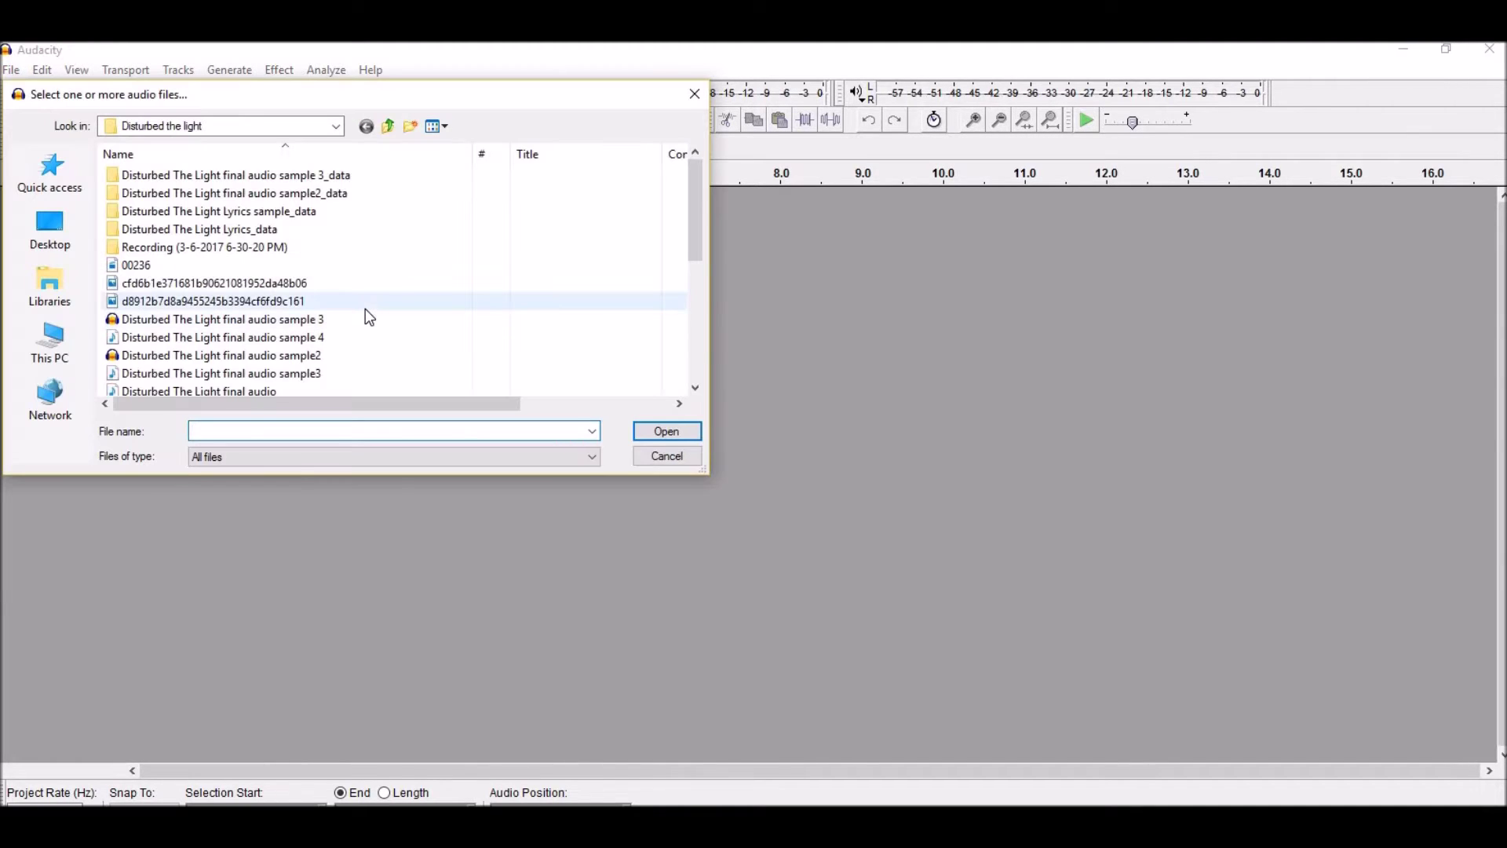
scroll(365, 308, down, 2)
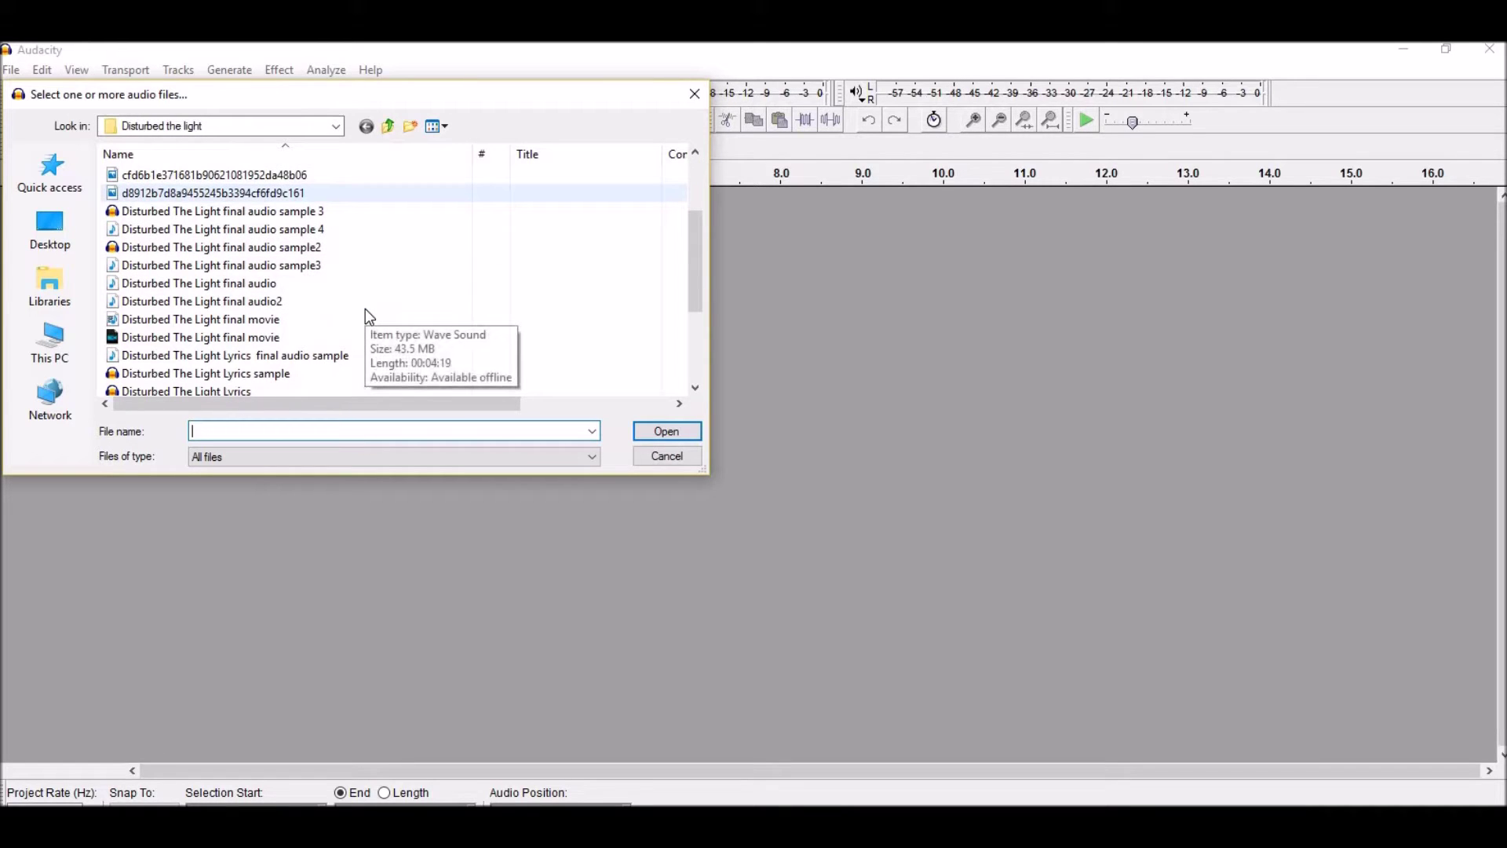
scroll(365, 309, down, 1)
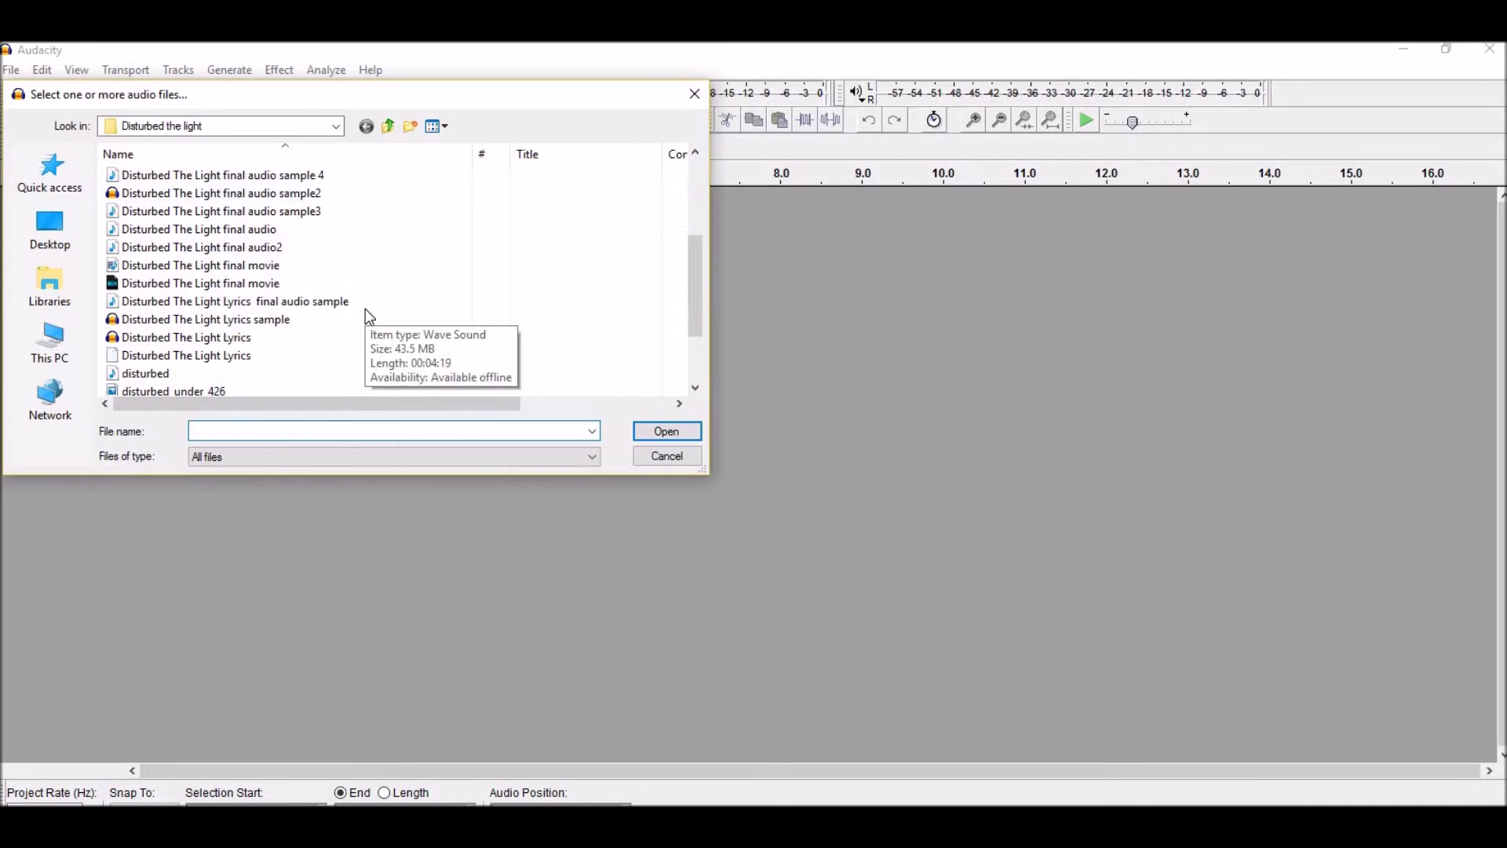
double_click(280, 356)
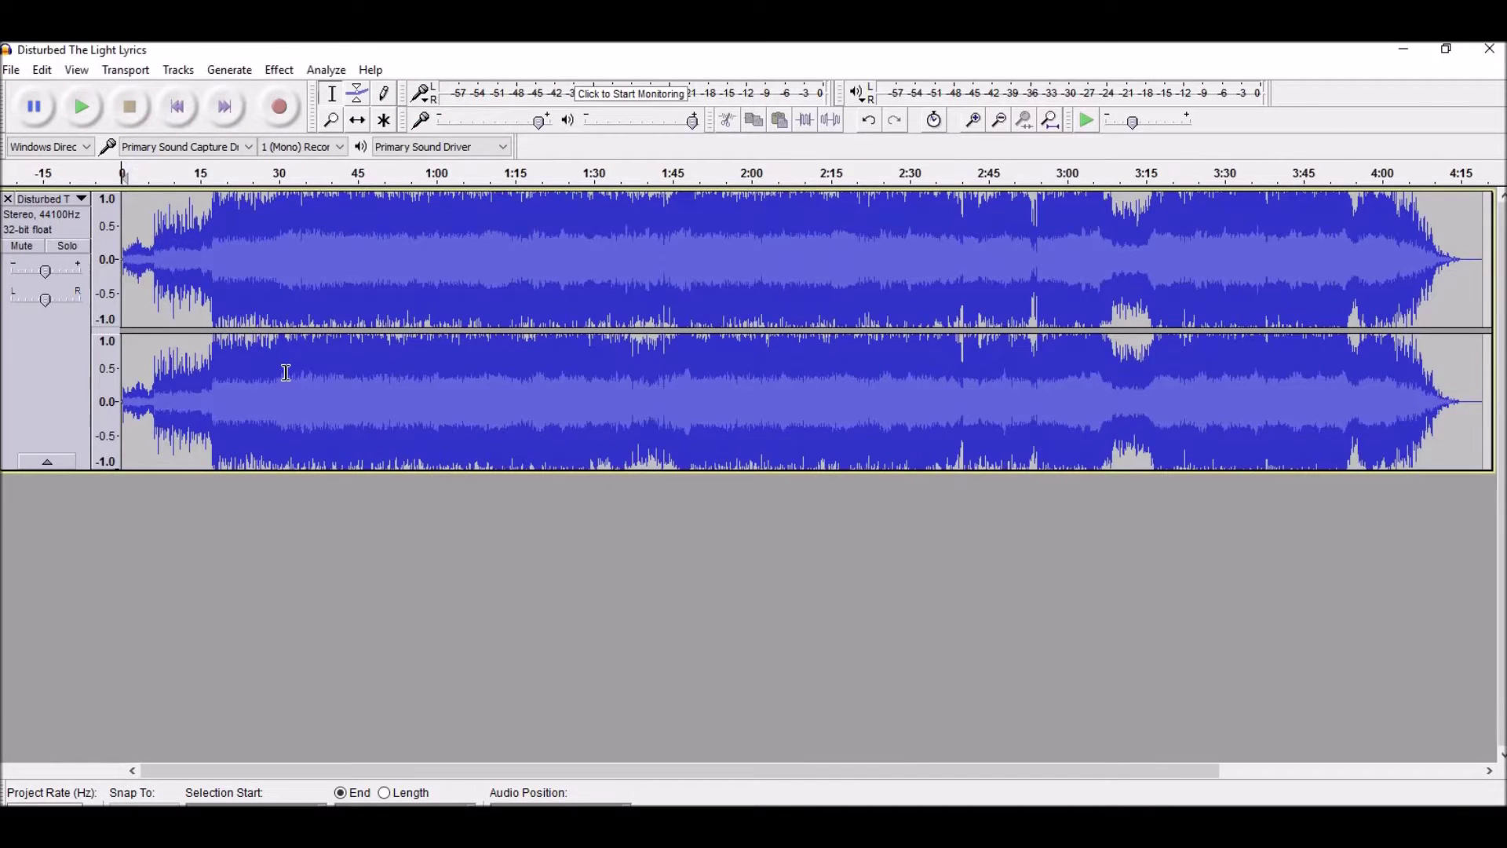
Import the "disturbed" audio file as a second track, making a copy of the file before editing
click(13, 70)
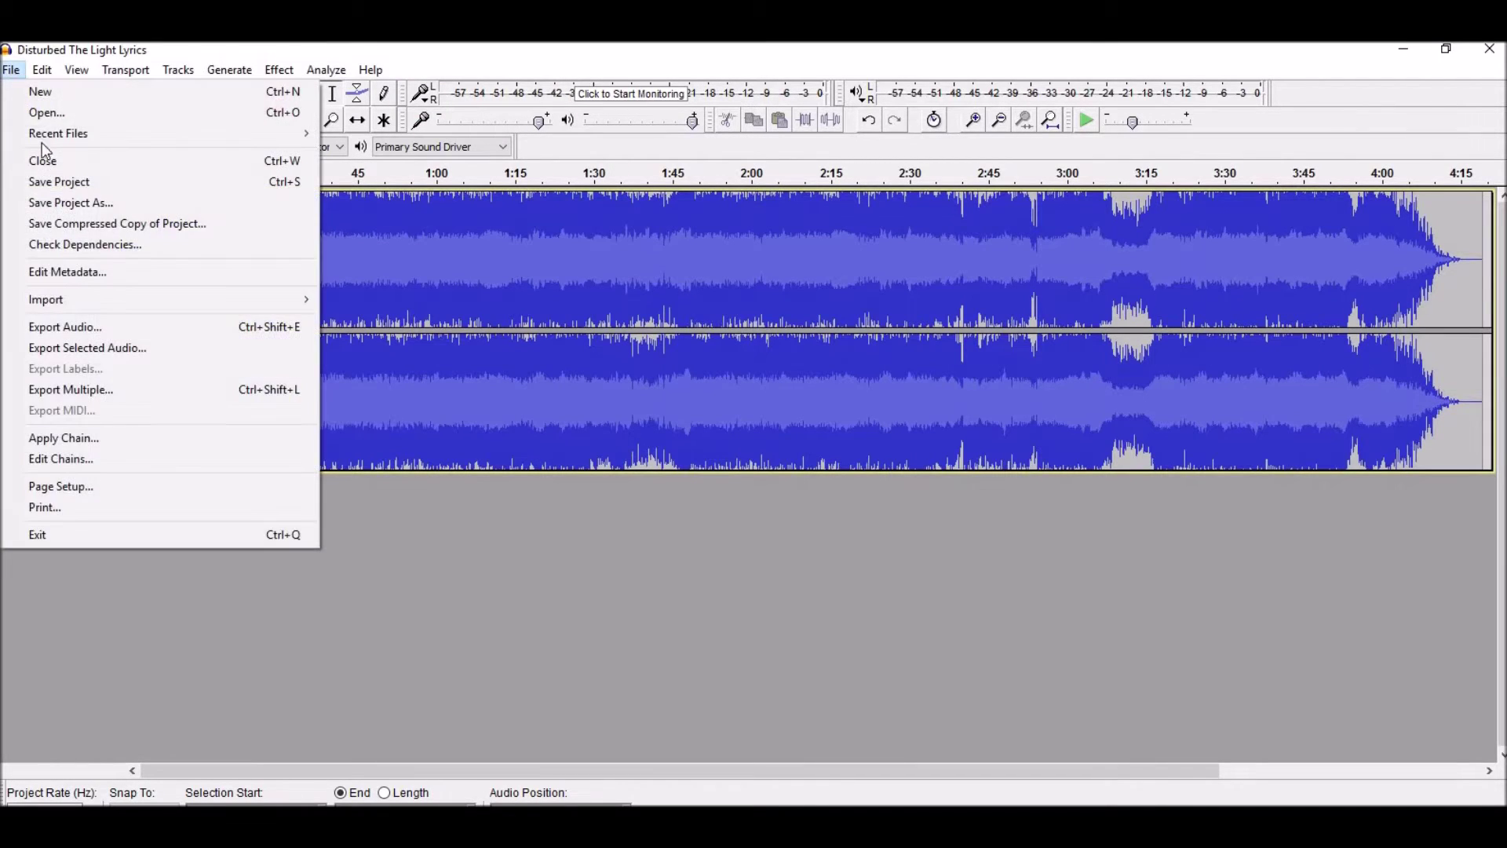
mouse_move(95, 307)
click(389, 301)
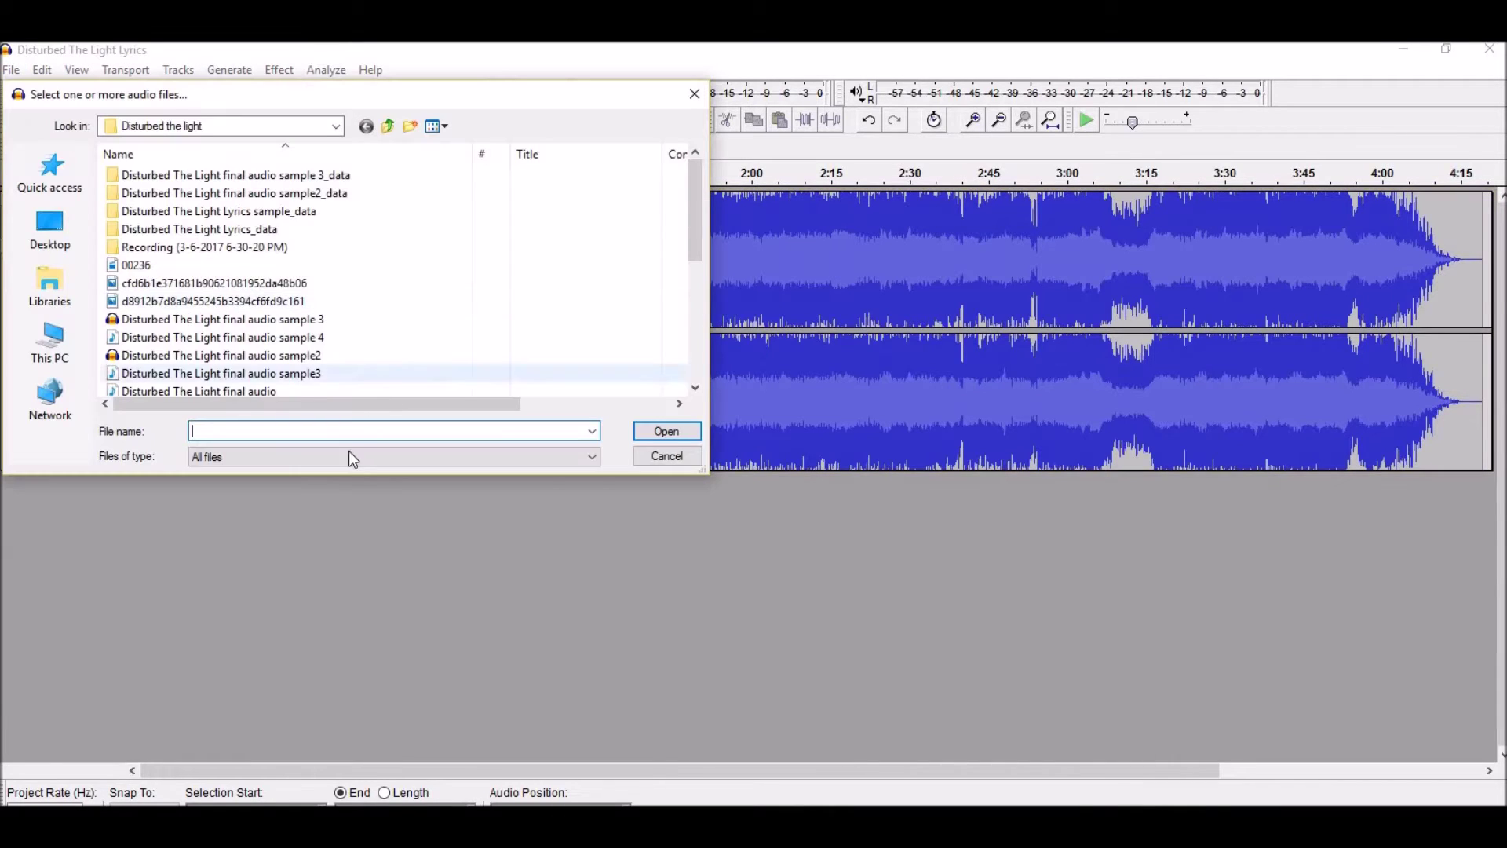
scroll(313, 376, down, 5)
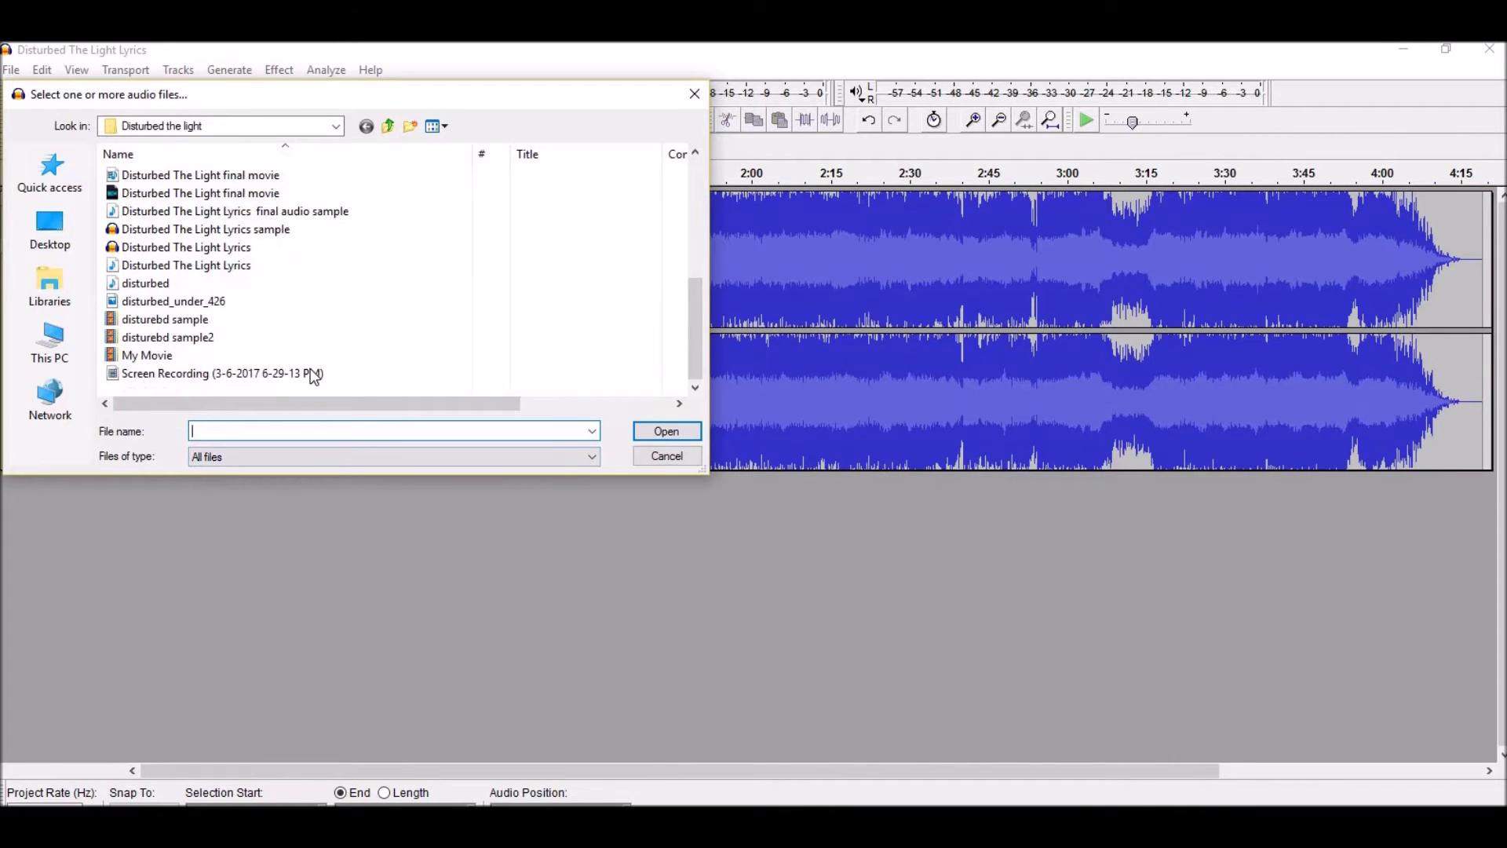
double_click(247, 287)
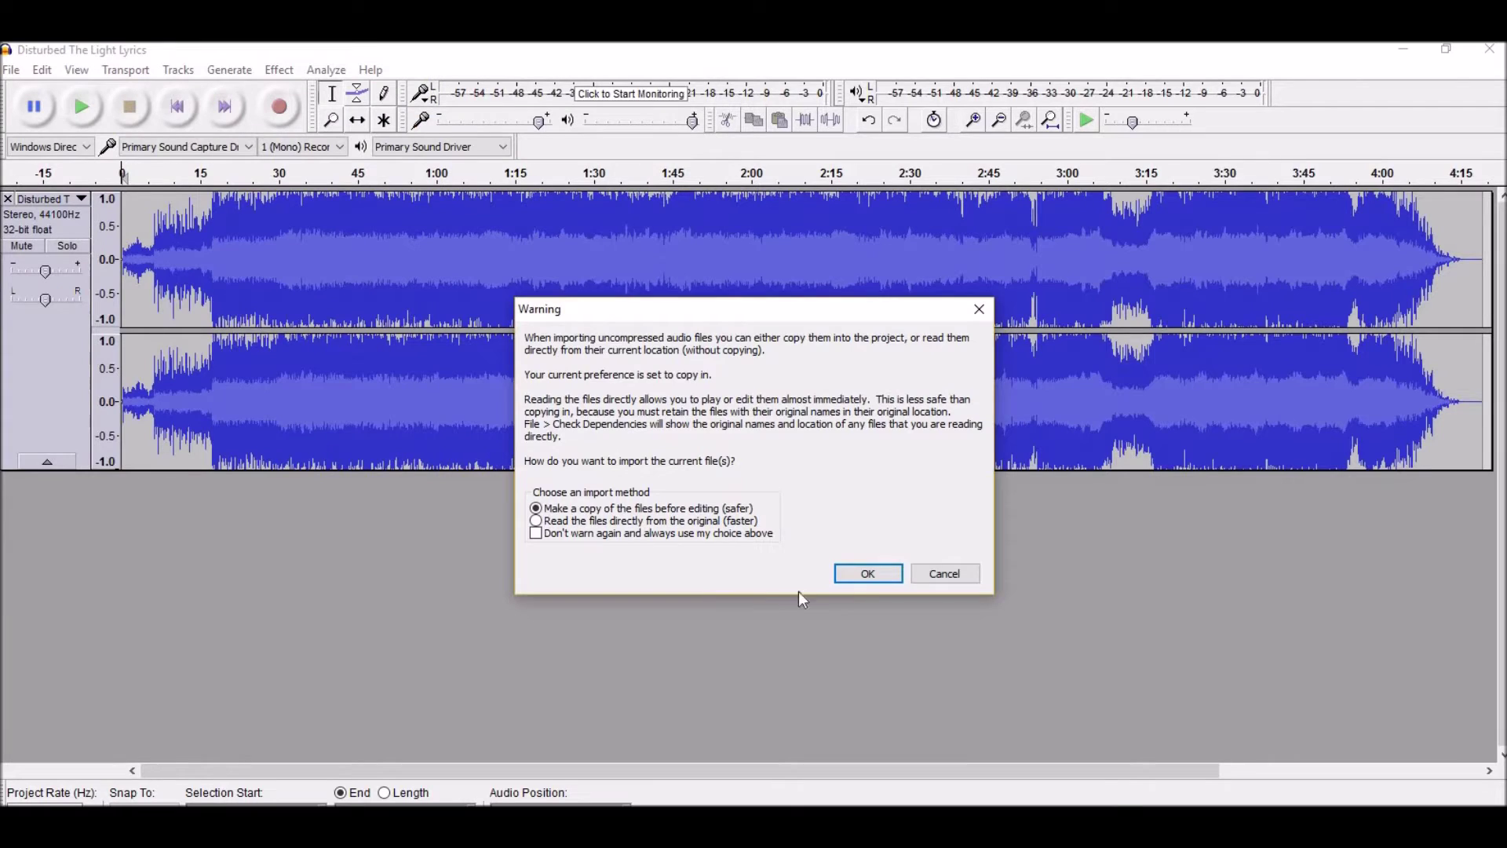
click(862, 572)
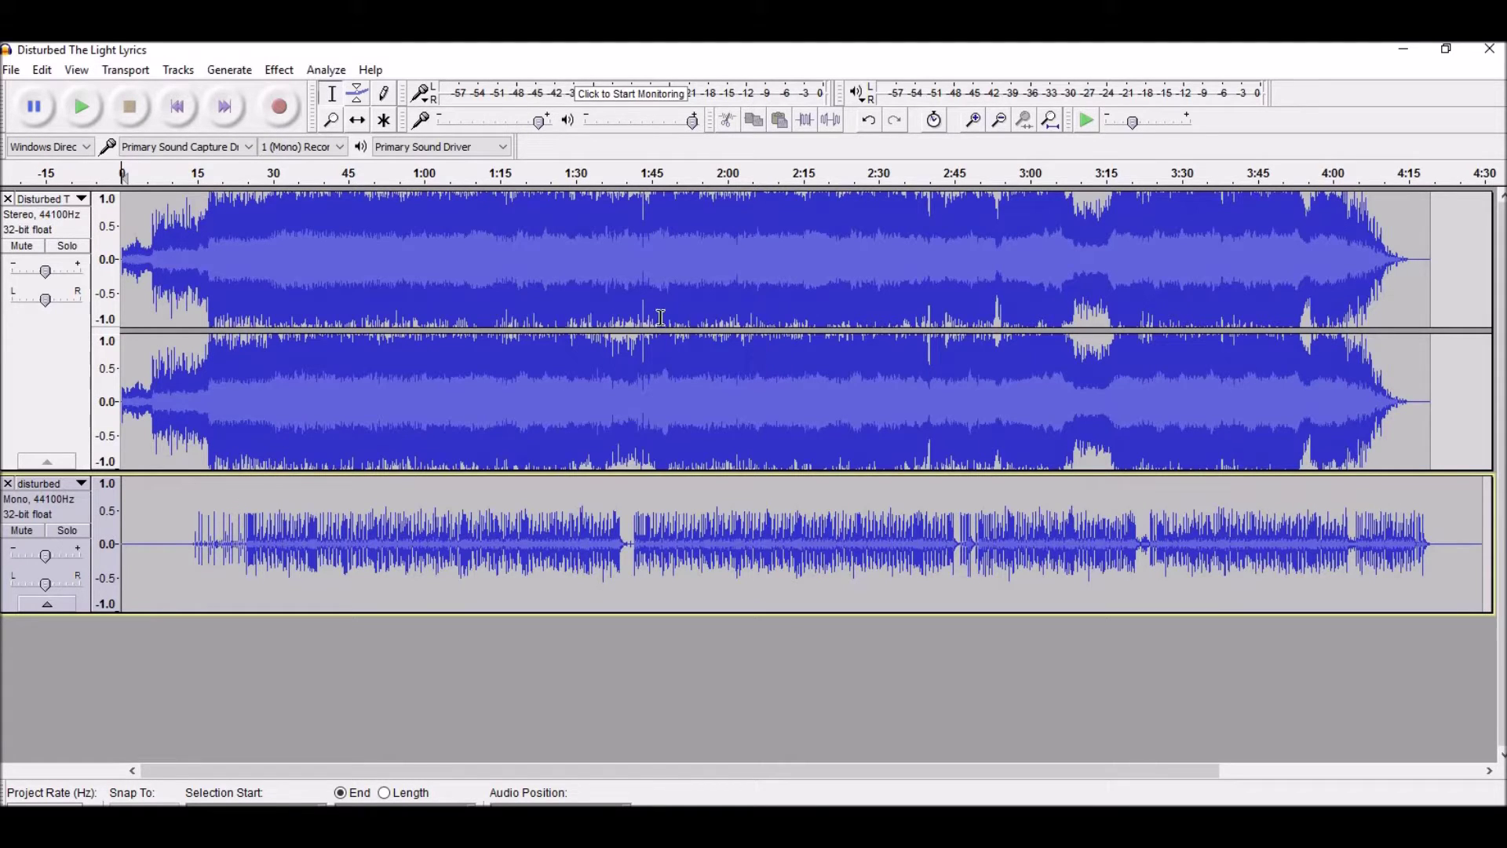
Time-shift the mono "disturbed" track about 8 seconds earlier to roughly line it up with the stereo song track
click(362, 128)
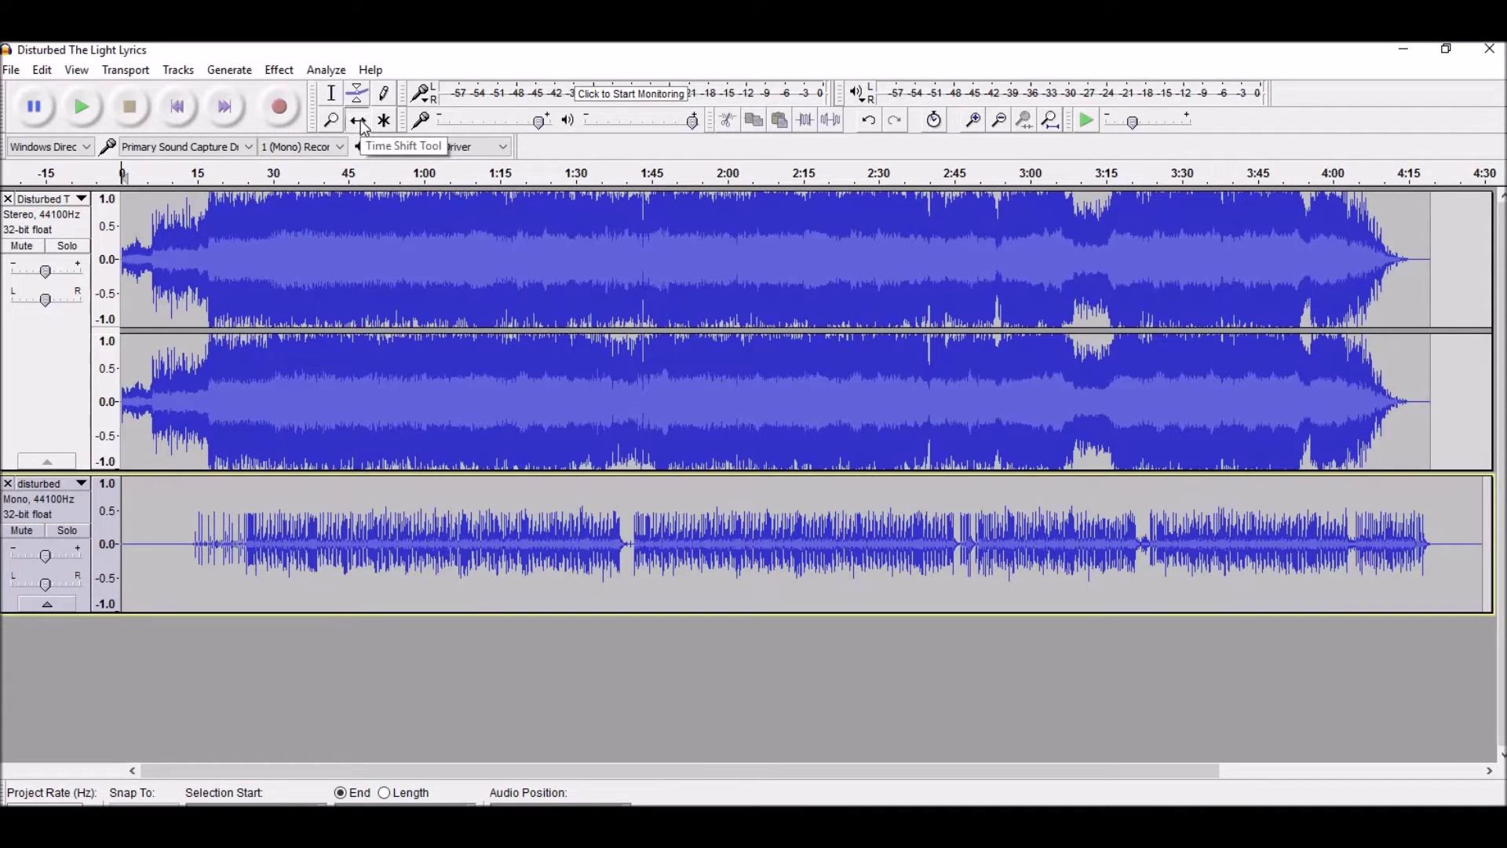
drag(880, 500, 834, 478)
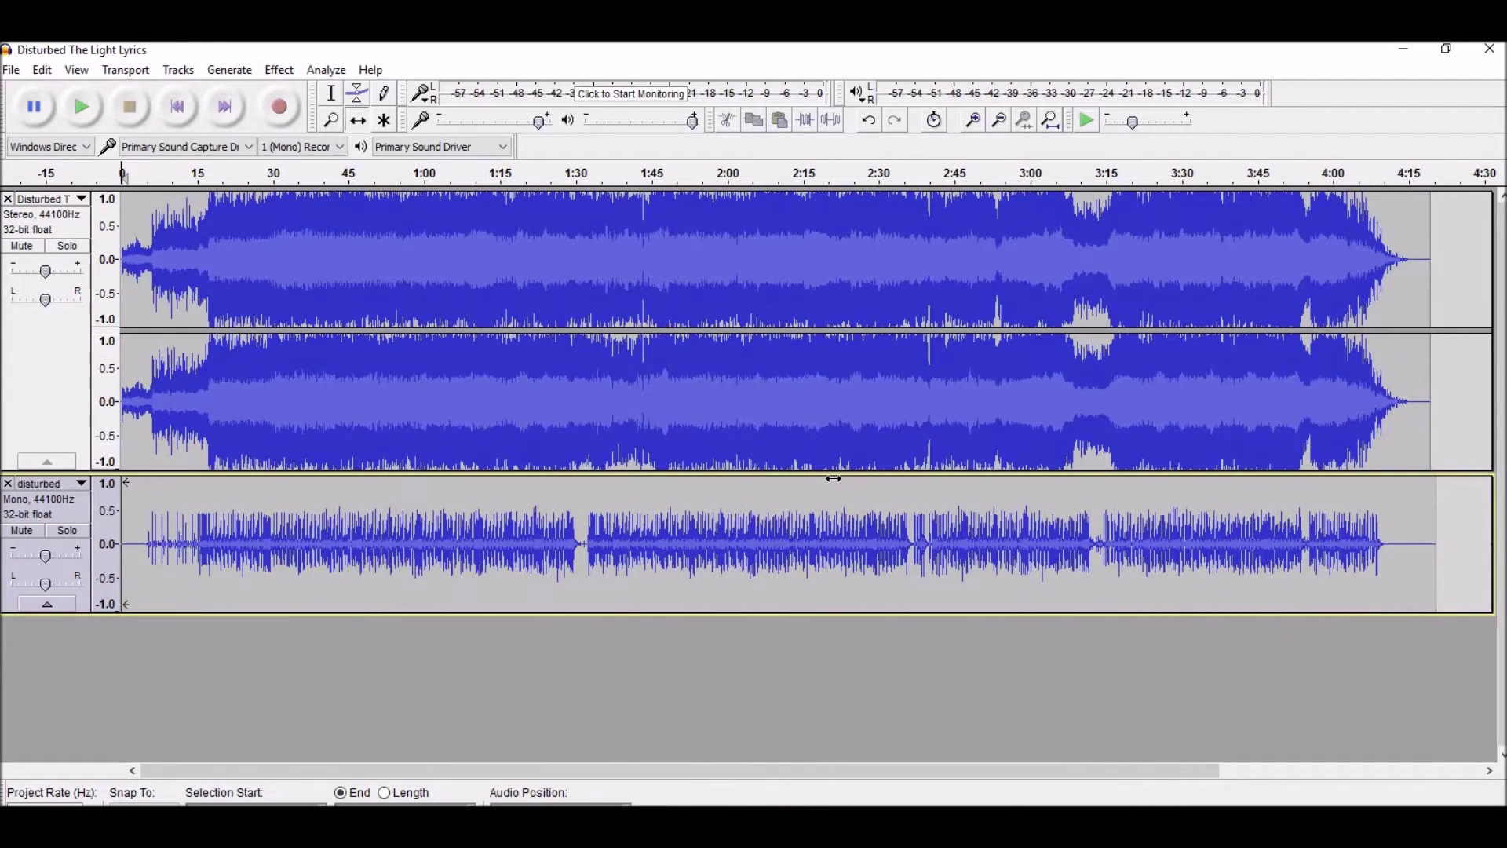
drag(833, 478, 835, 478)
drag(835, 478, 841, 476)
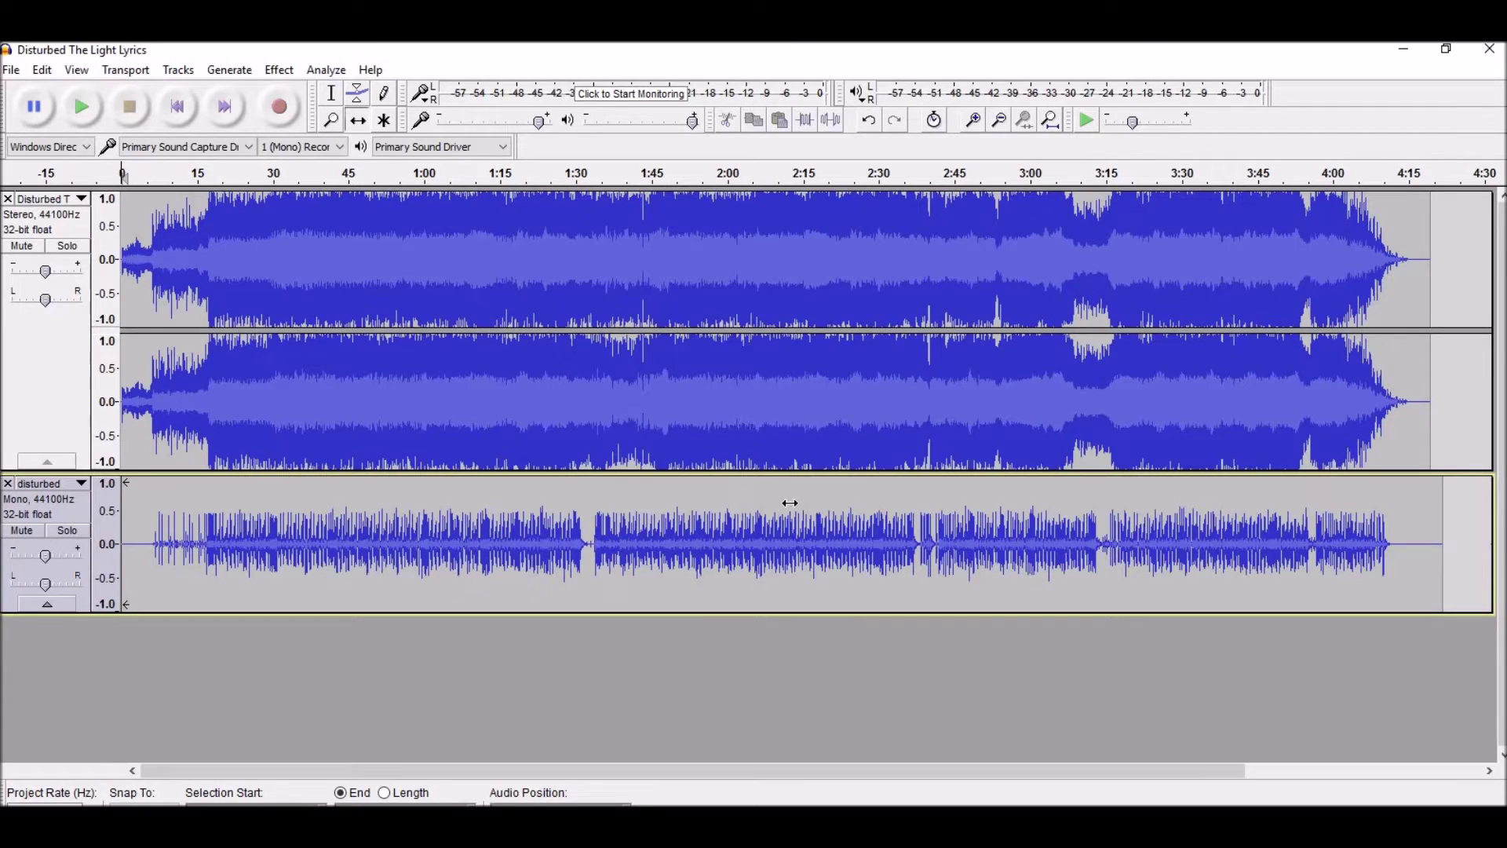
Fine-tune the mono track's time shift so its first hit lines up with the song's louder entry at about 6.3 seconds
click(973, 120)
click(973, 120)
click(974, 120)
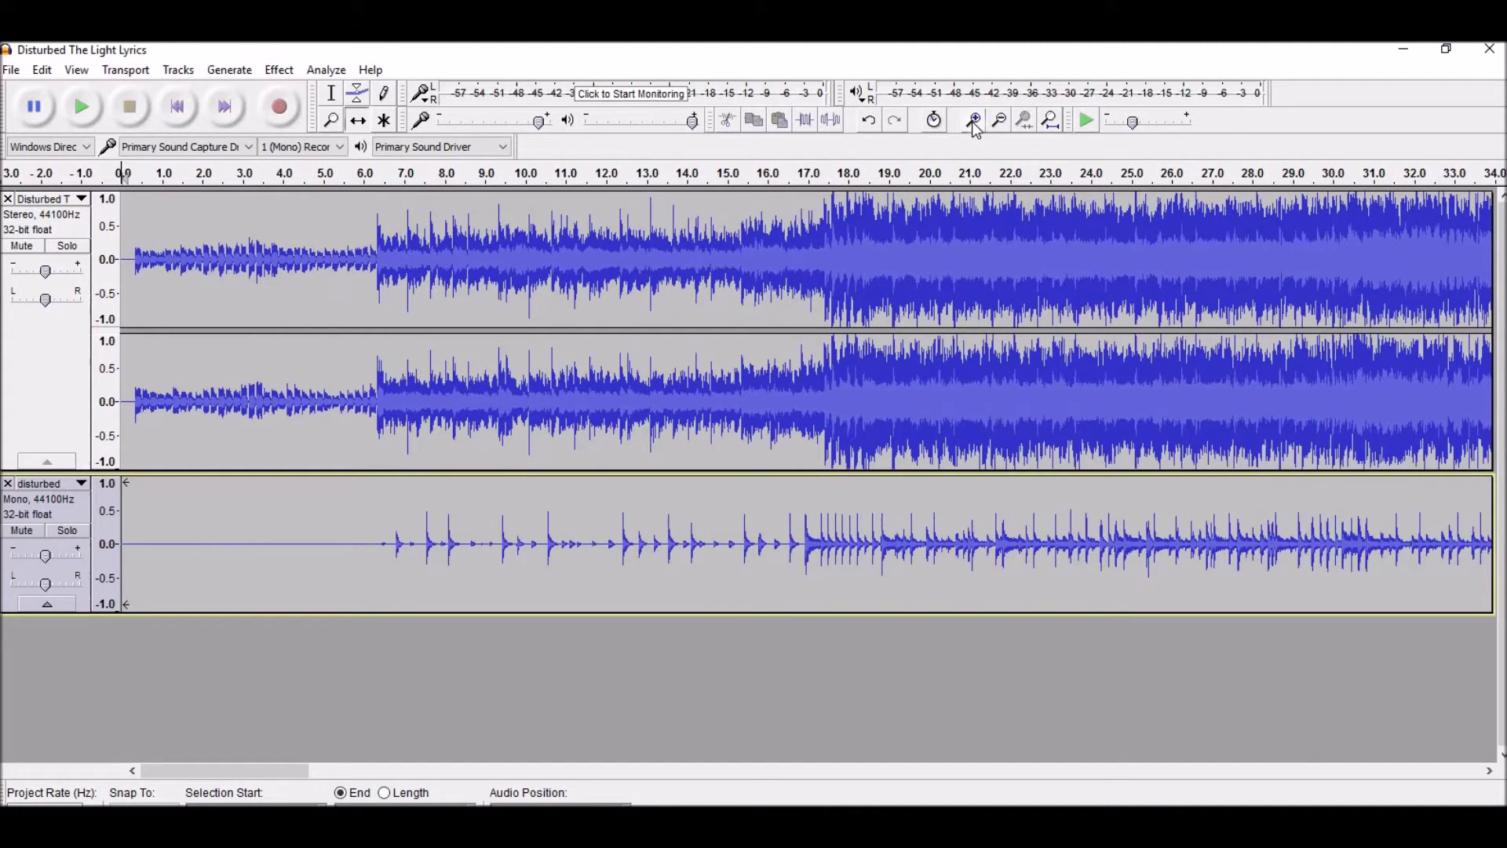
click(973, 120)
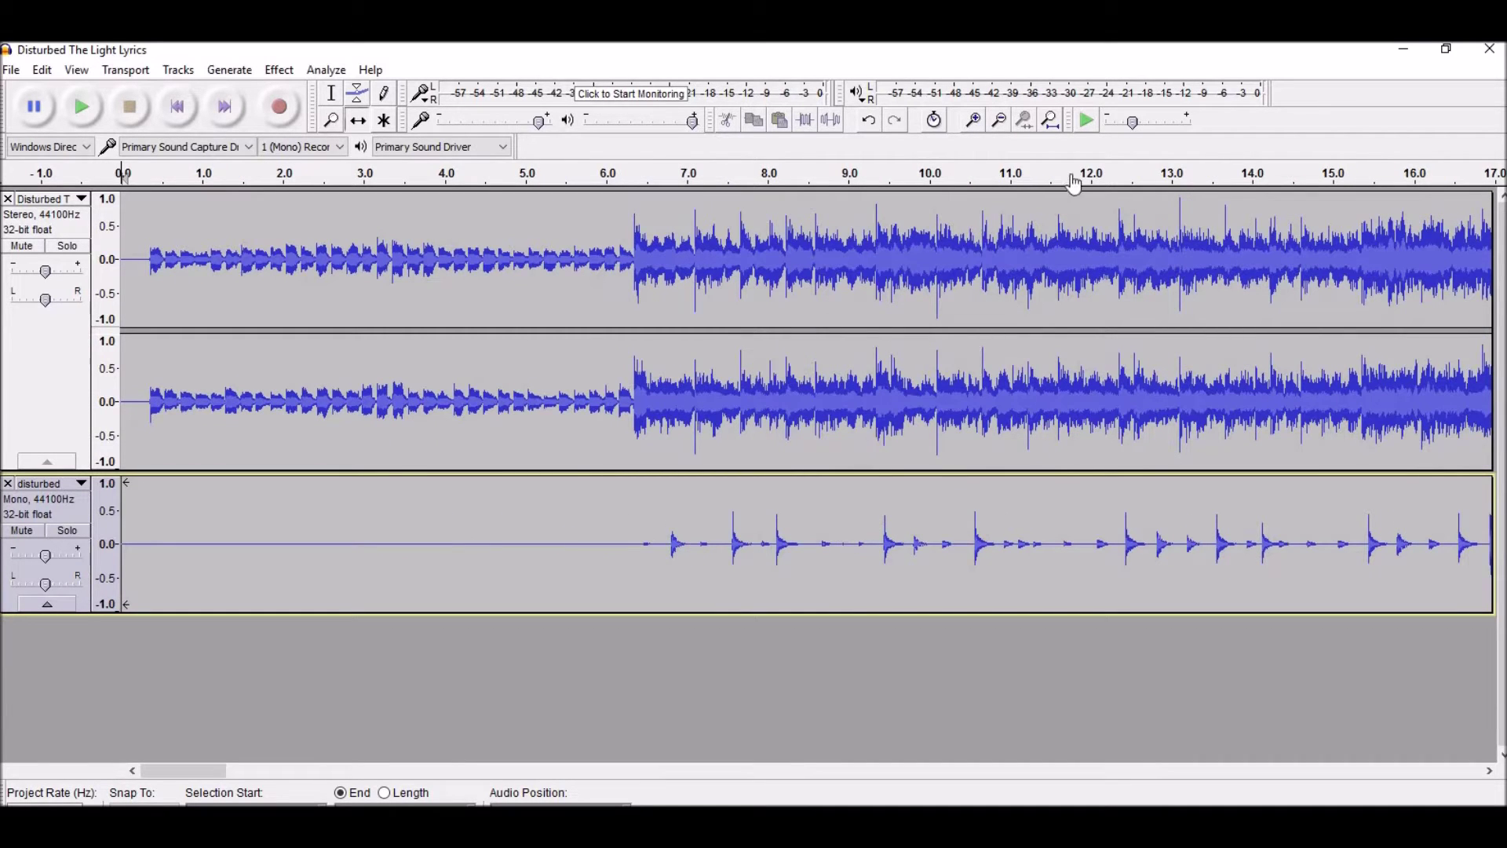
click(1000, 120)
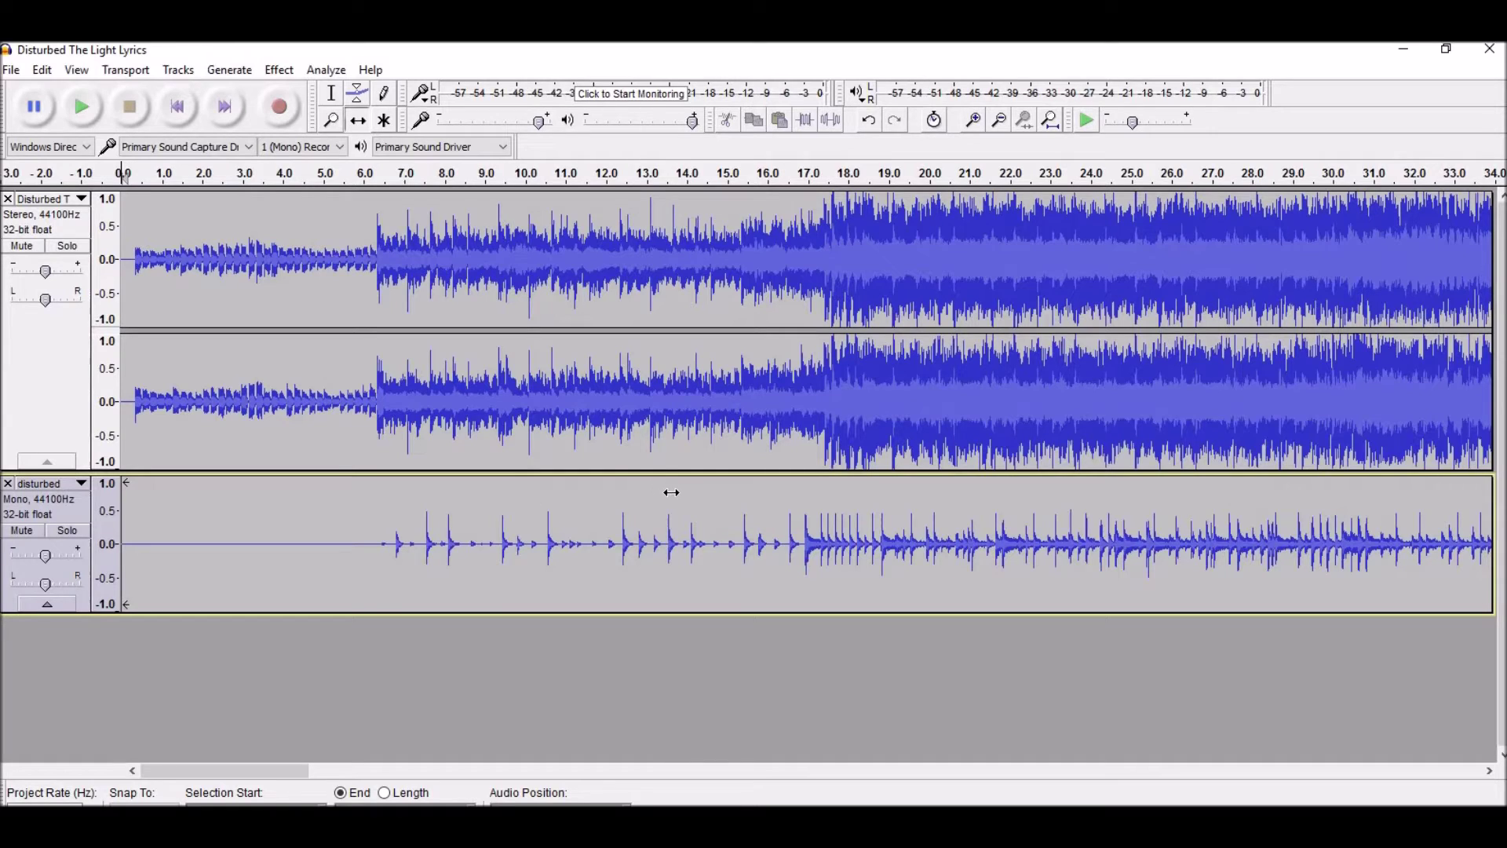
drag(671, 493, 675, 493)
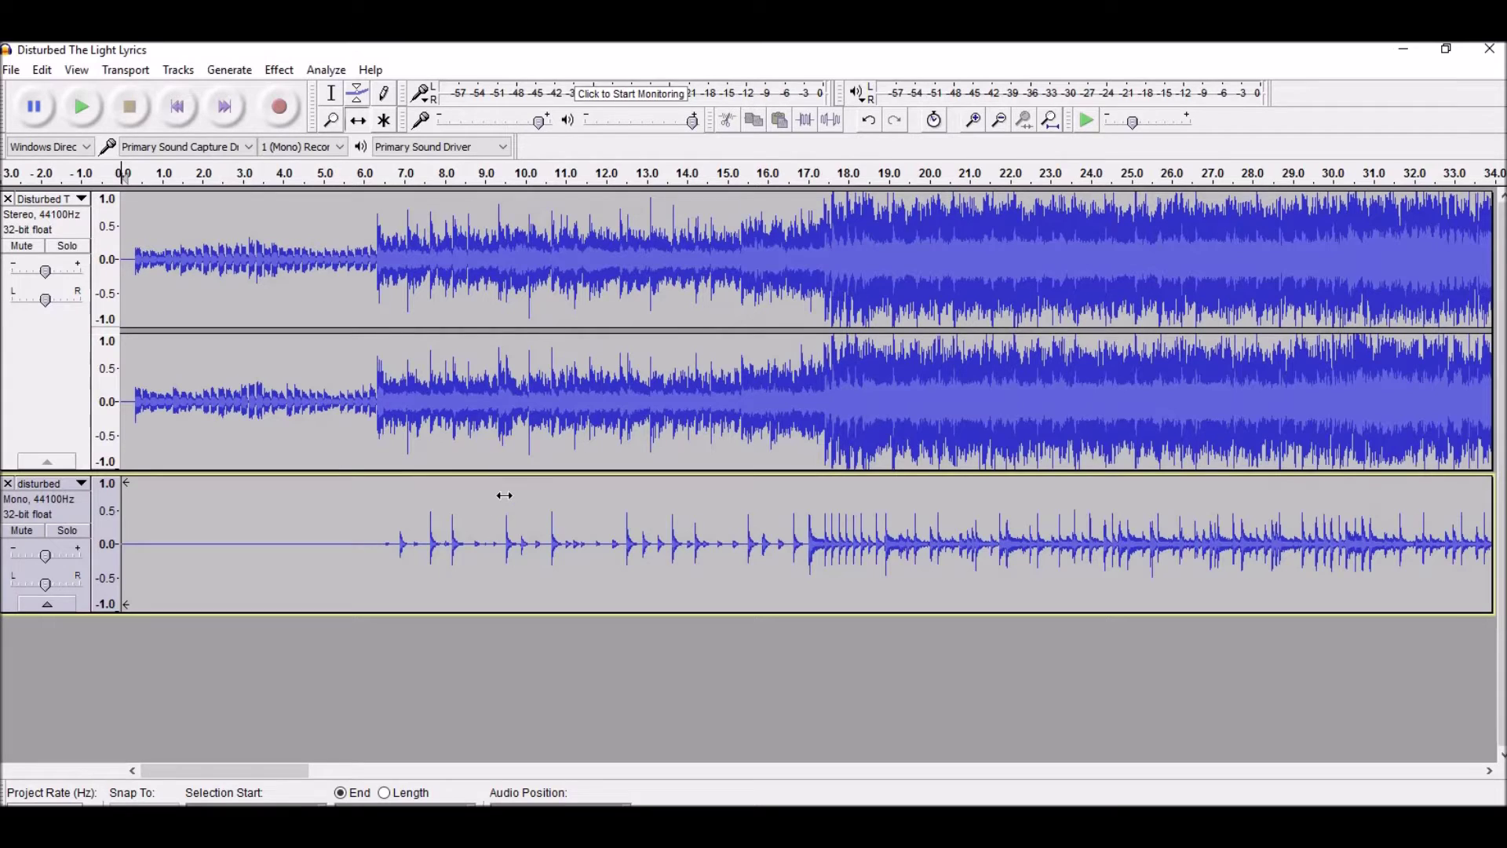
drag(499, 494, 484, 491)
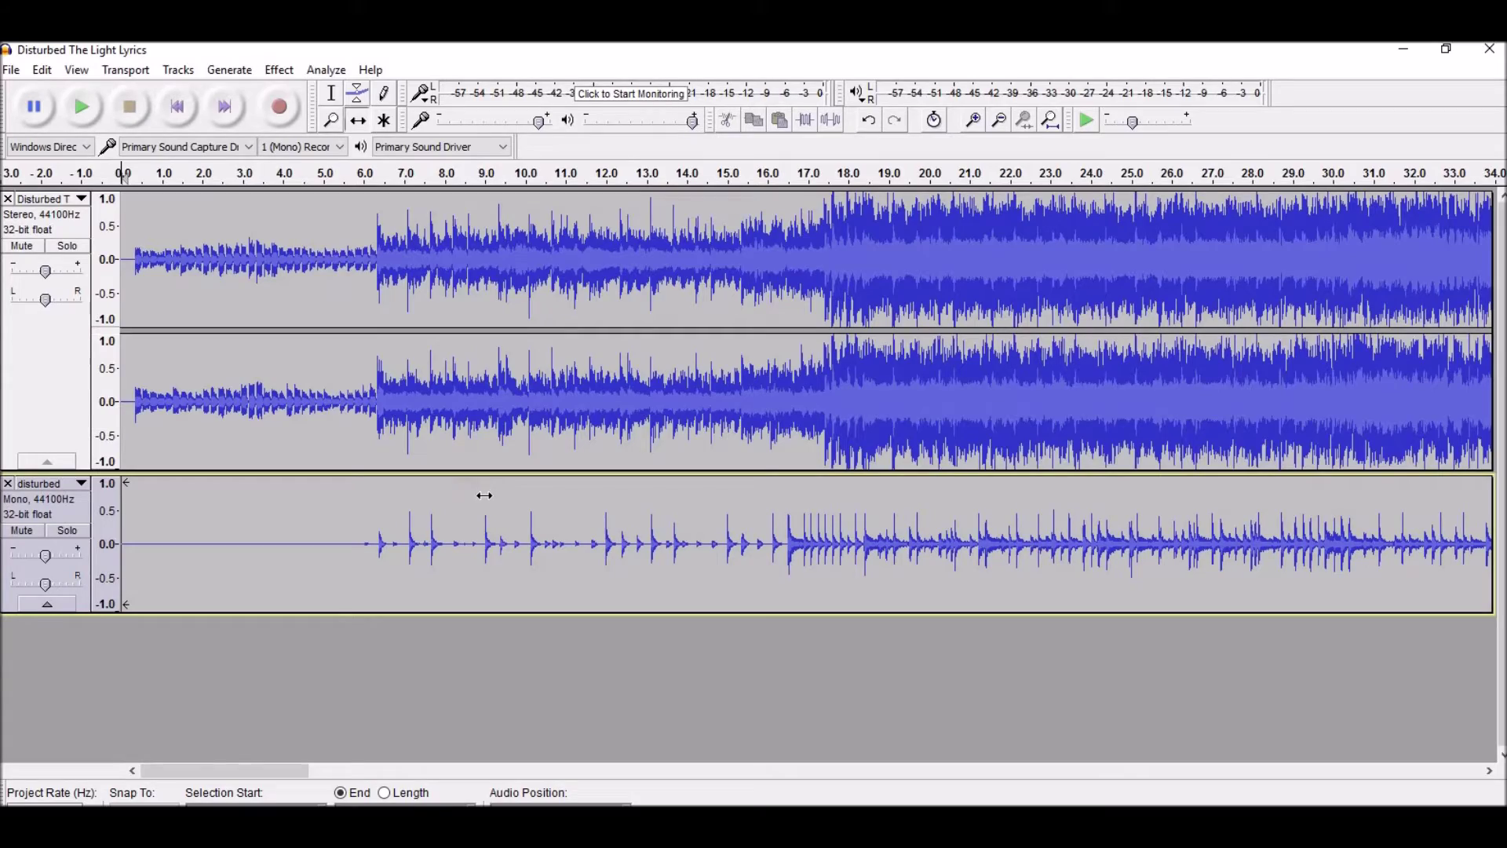
drag(271, 767, 283, 798)
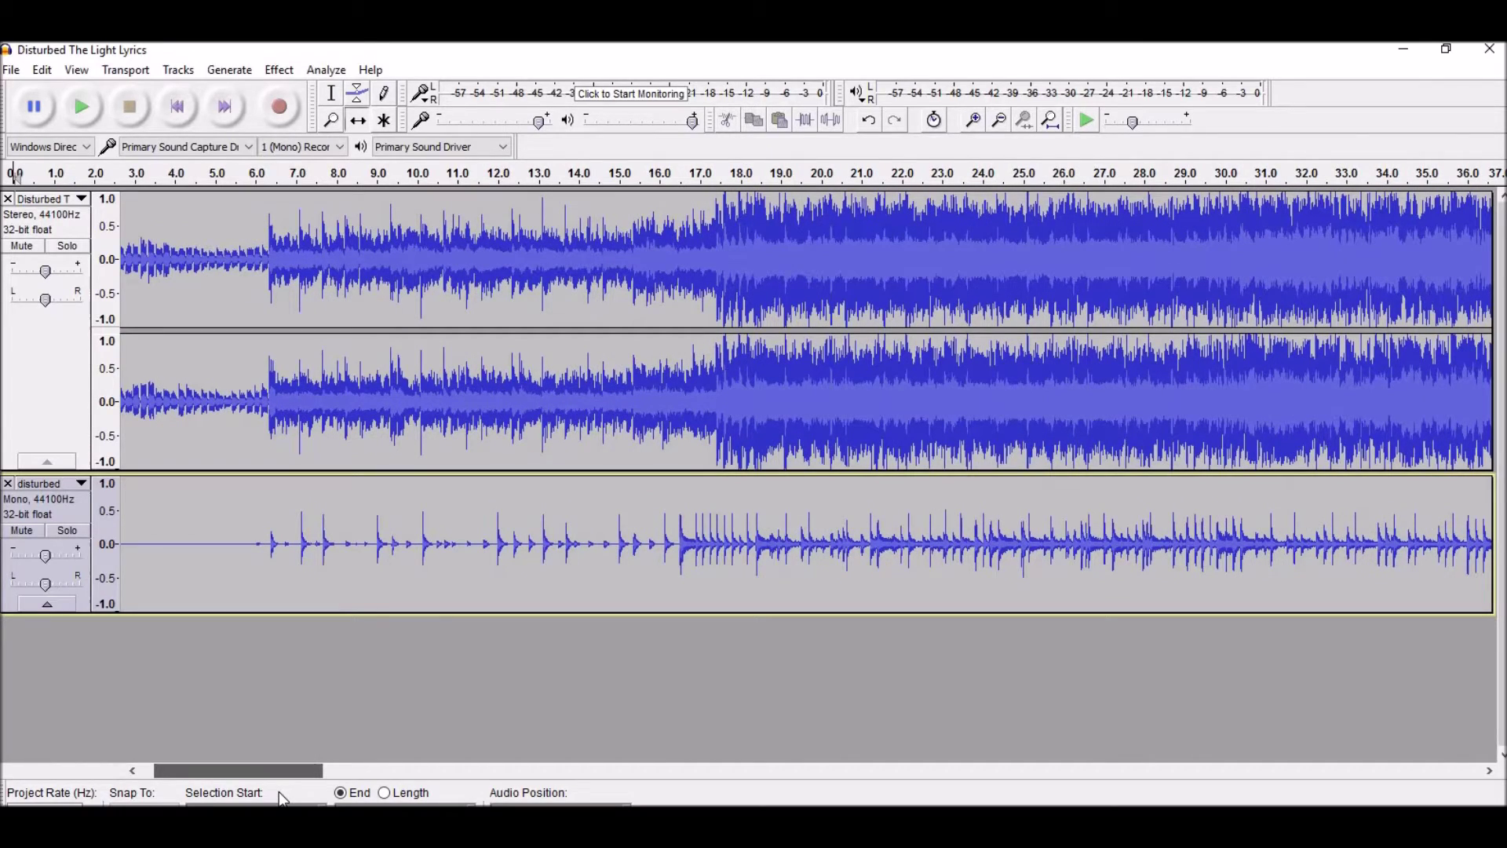
mouse_move(282, 798)
mouse_down()
mouse_move(1178, 784)
mouse_move(670, 775)
mouse_move(273, 800)
mouse_move(1308, 742)
mouse_move(1299, 773)
mouse_move(260, 786)
mouse_up()
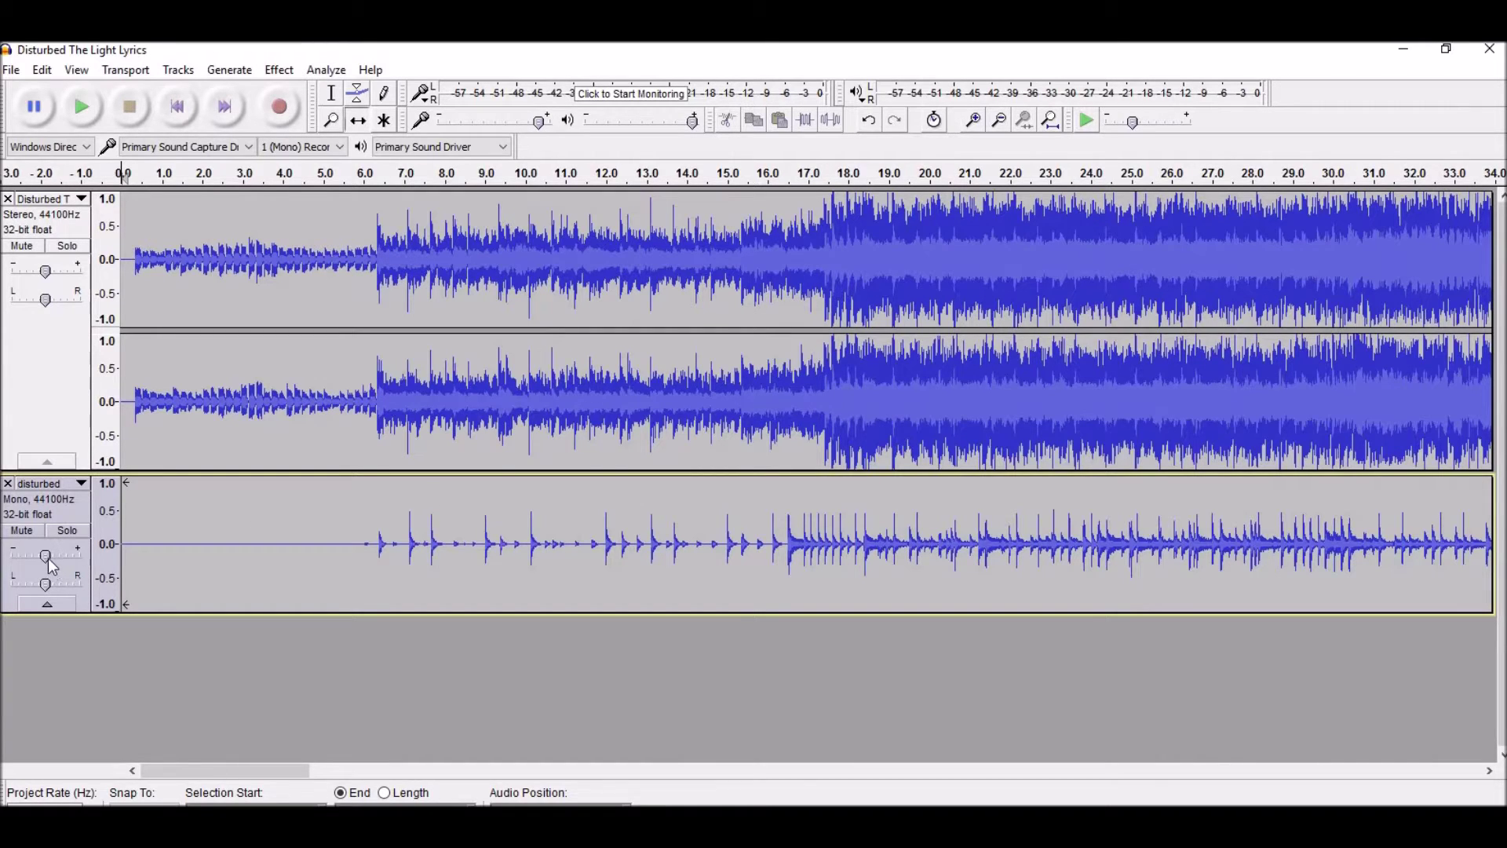
Raise the gain of the mono "disturbed" track to about +14 dB
drag(49, 564, 76, 565)
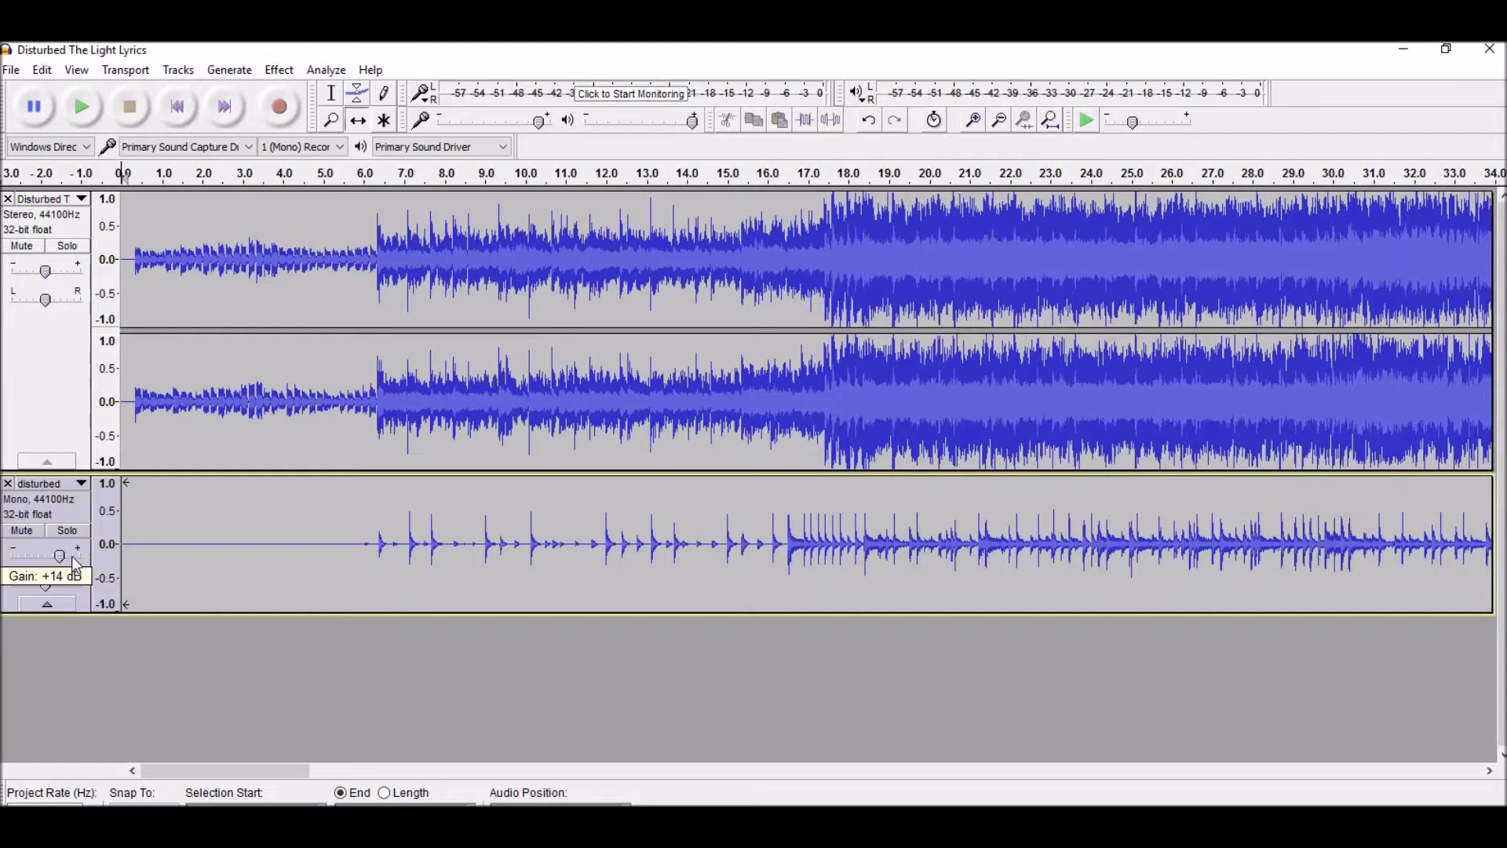
drag(75, 563, 71, 564)
drag(70, 564, 74, 564)
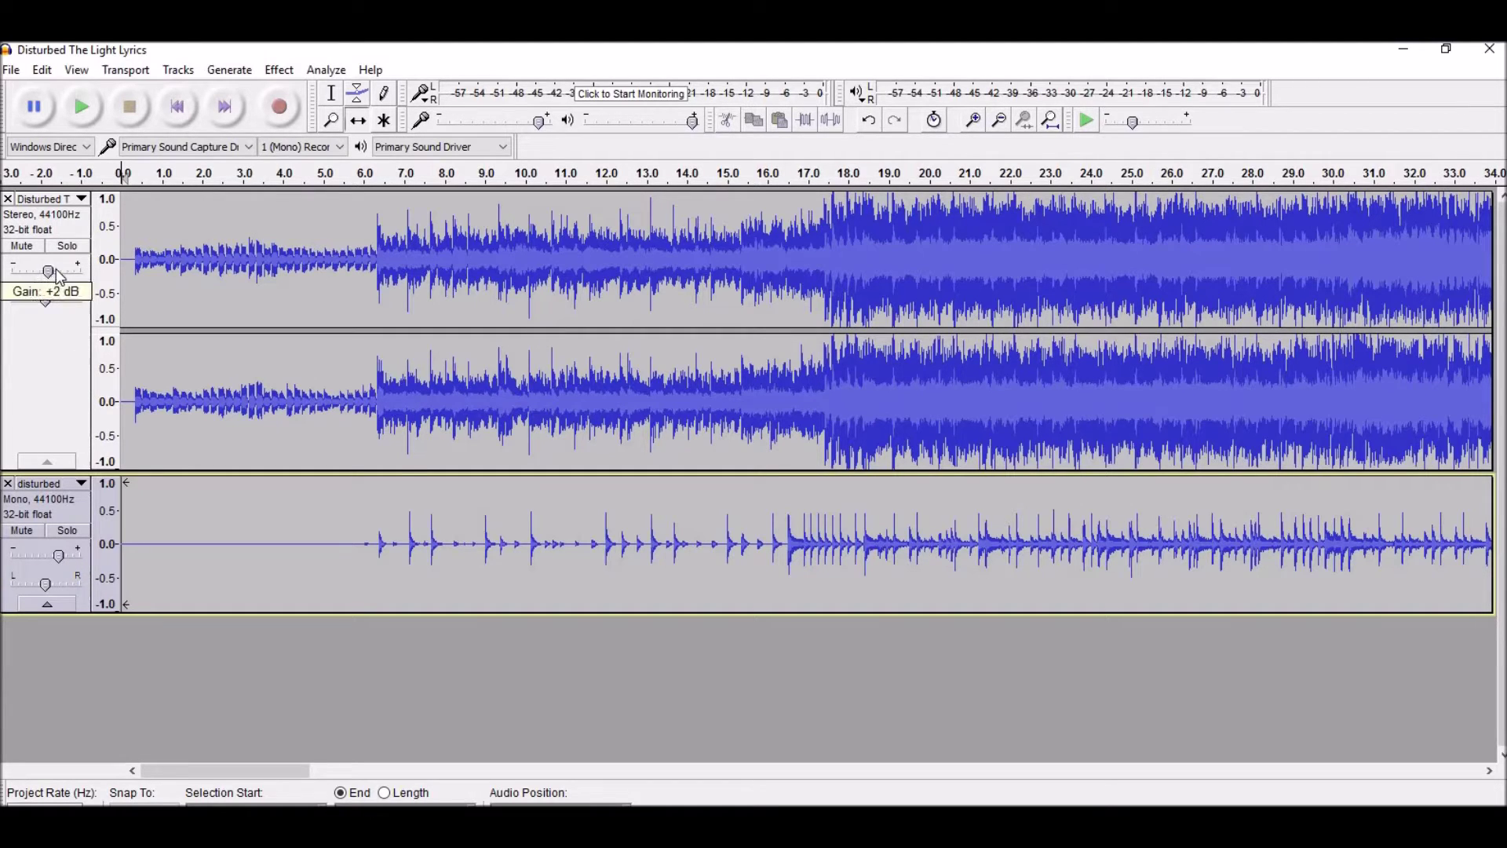
scroll(49, 270, down, 3)
click(280, 70)
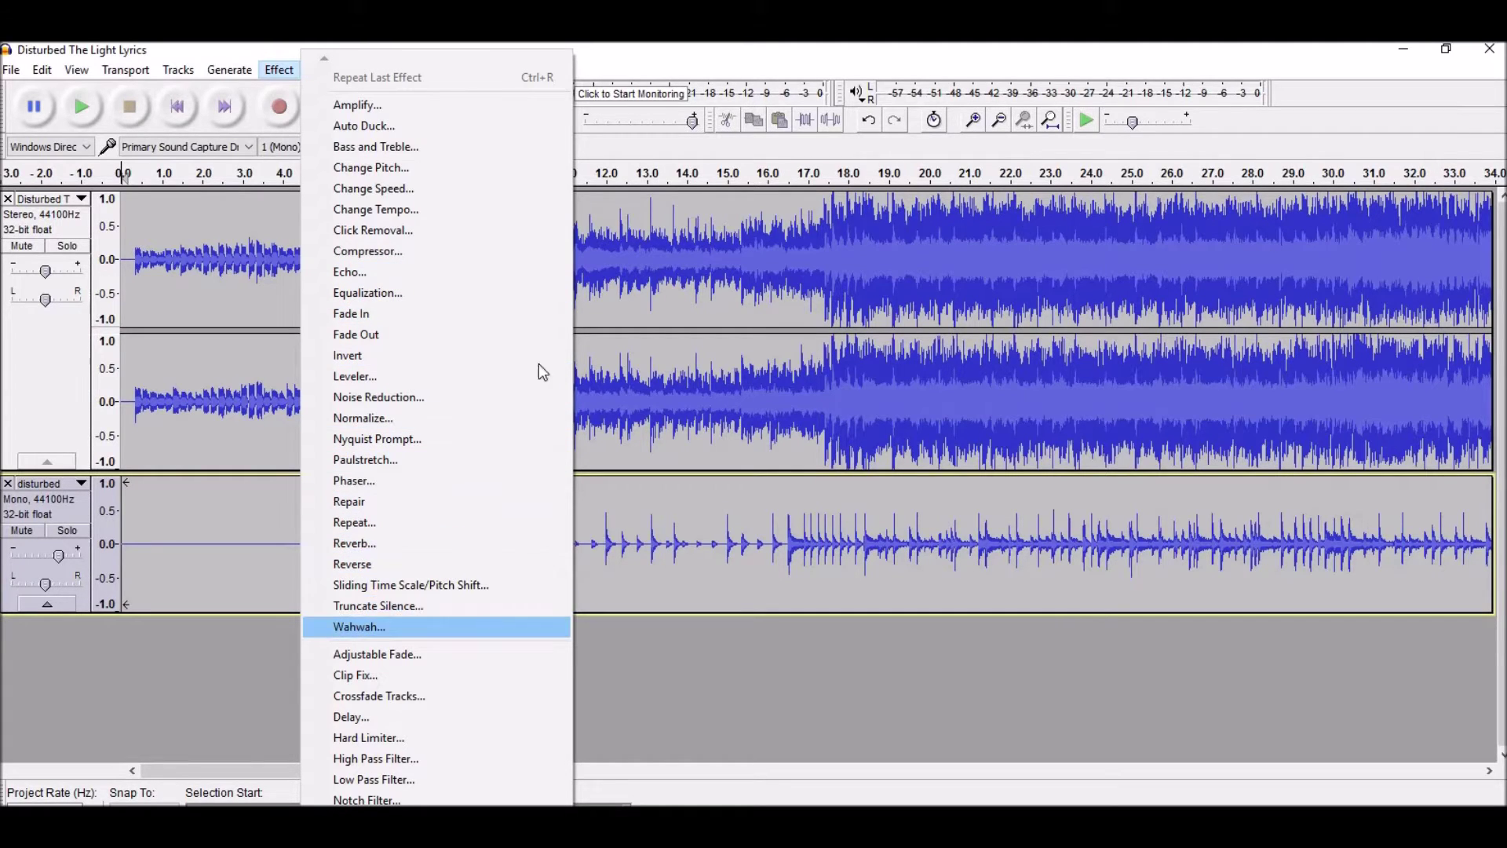
click(704, 505)
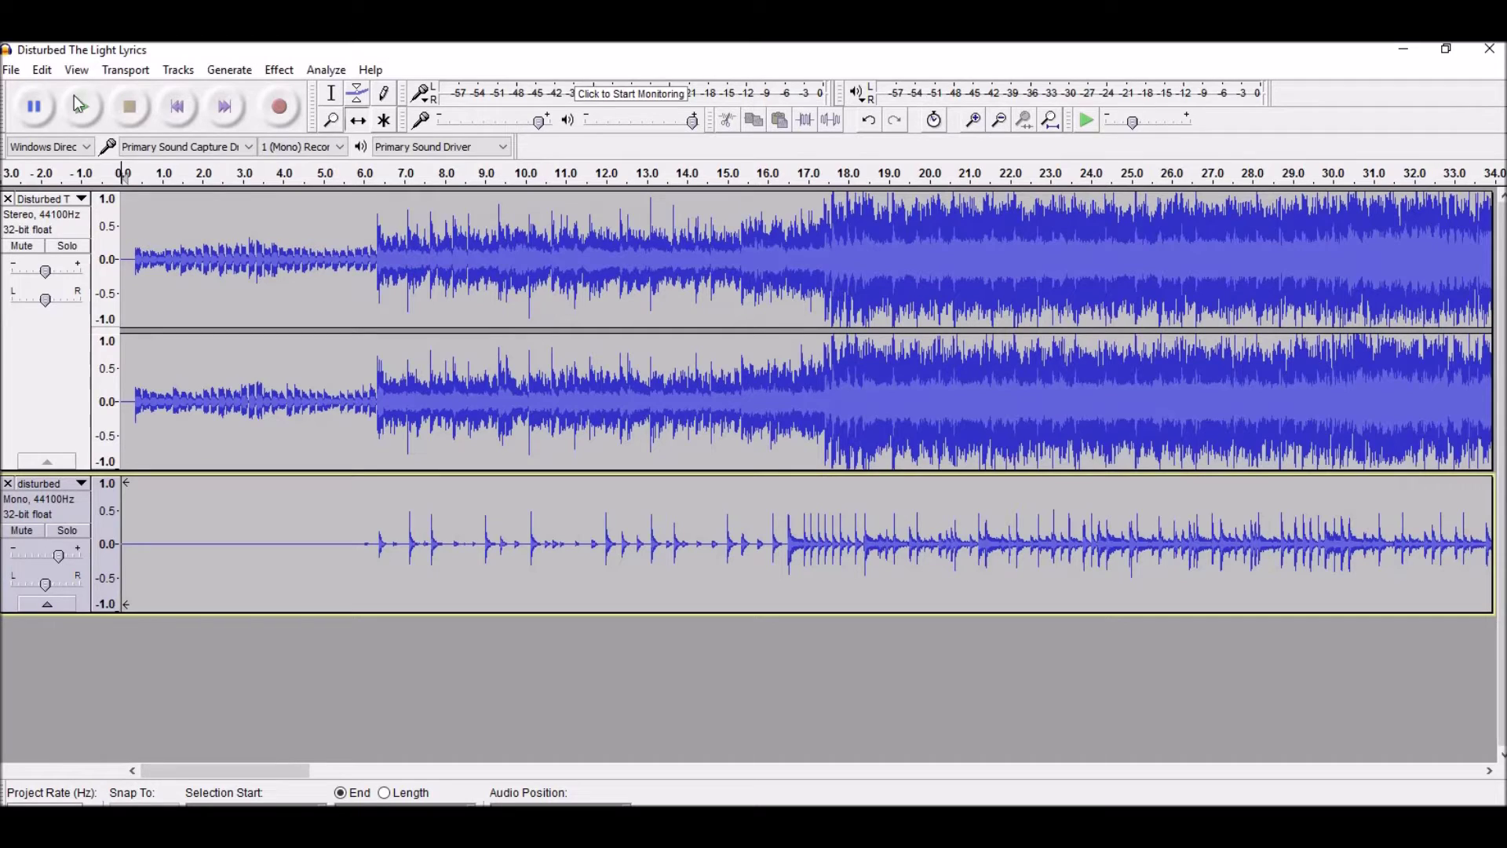
click(42, 71)
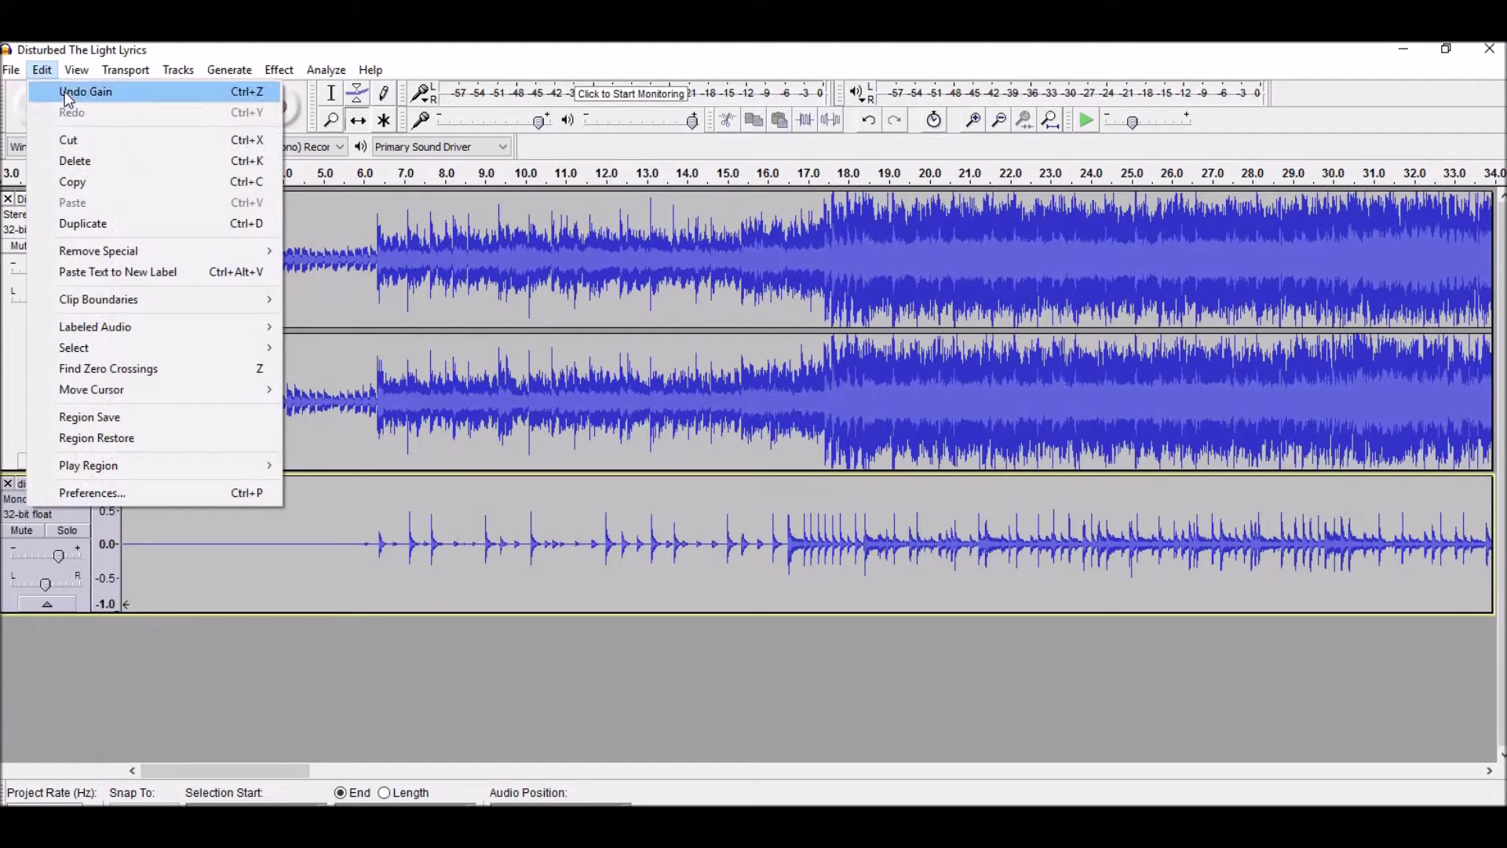
click(421, 615)
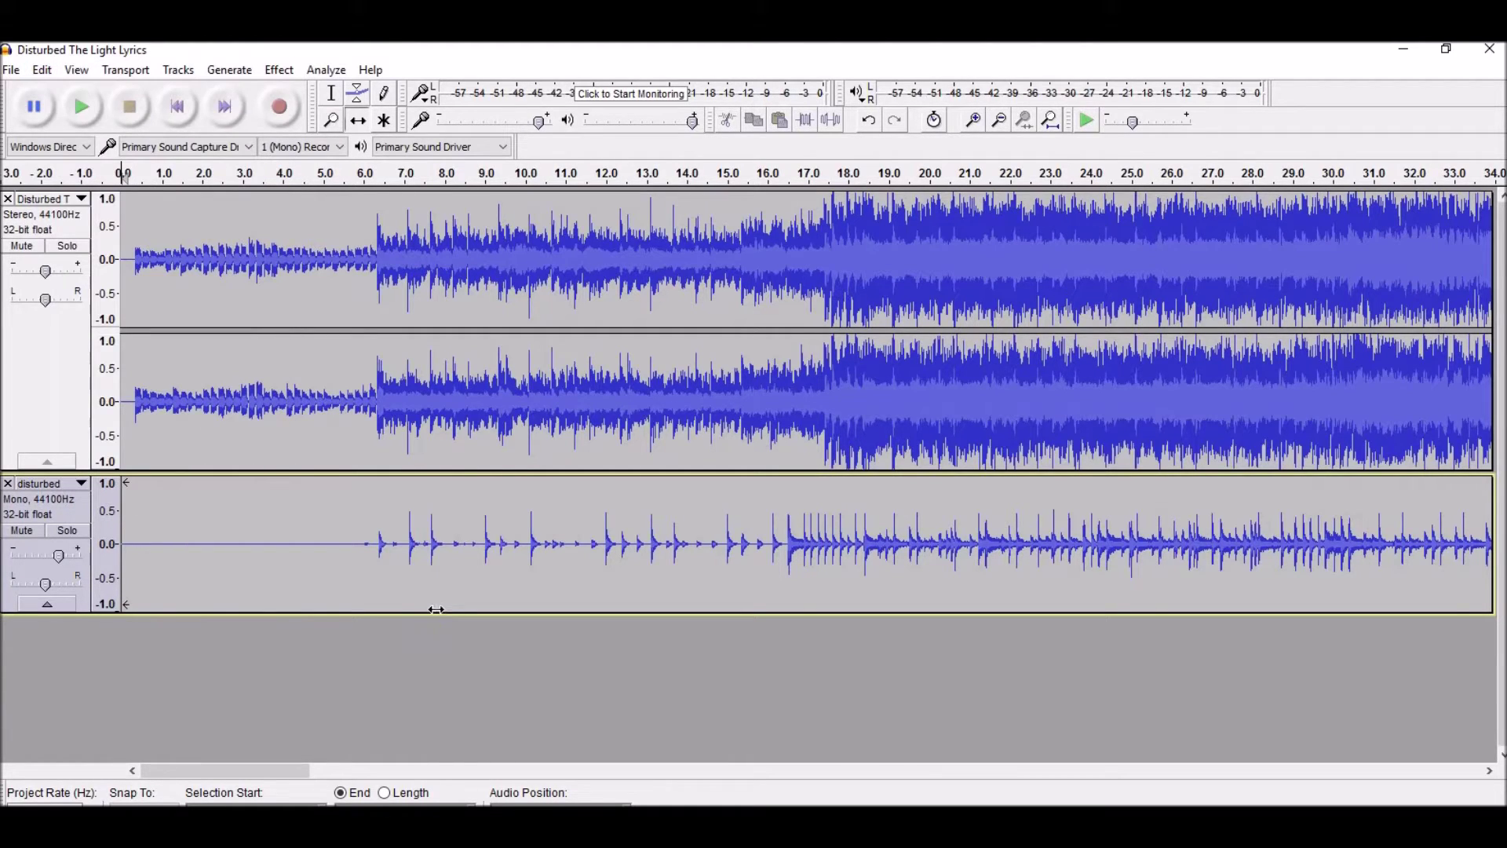
Cut the silent end of the mono track from about 4:14 to its end at about 4:21
drag(293, 772, 1438, 761)
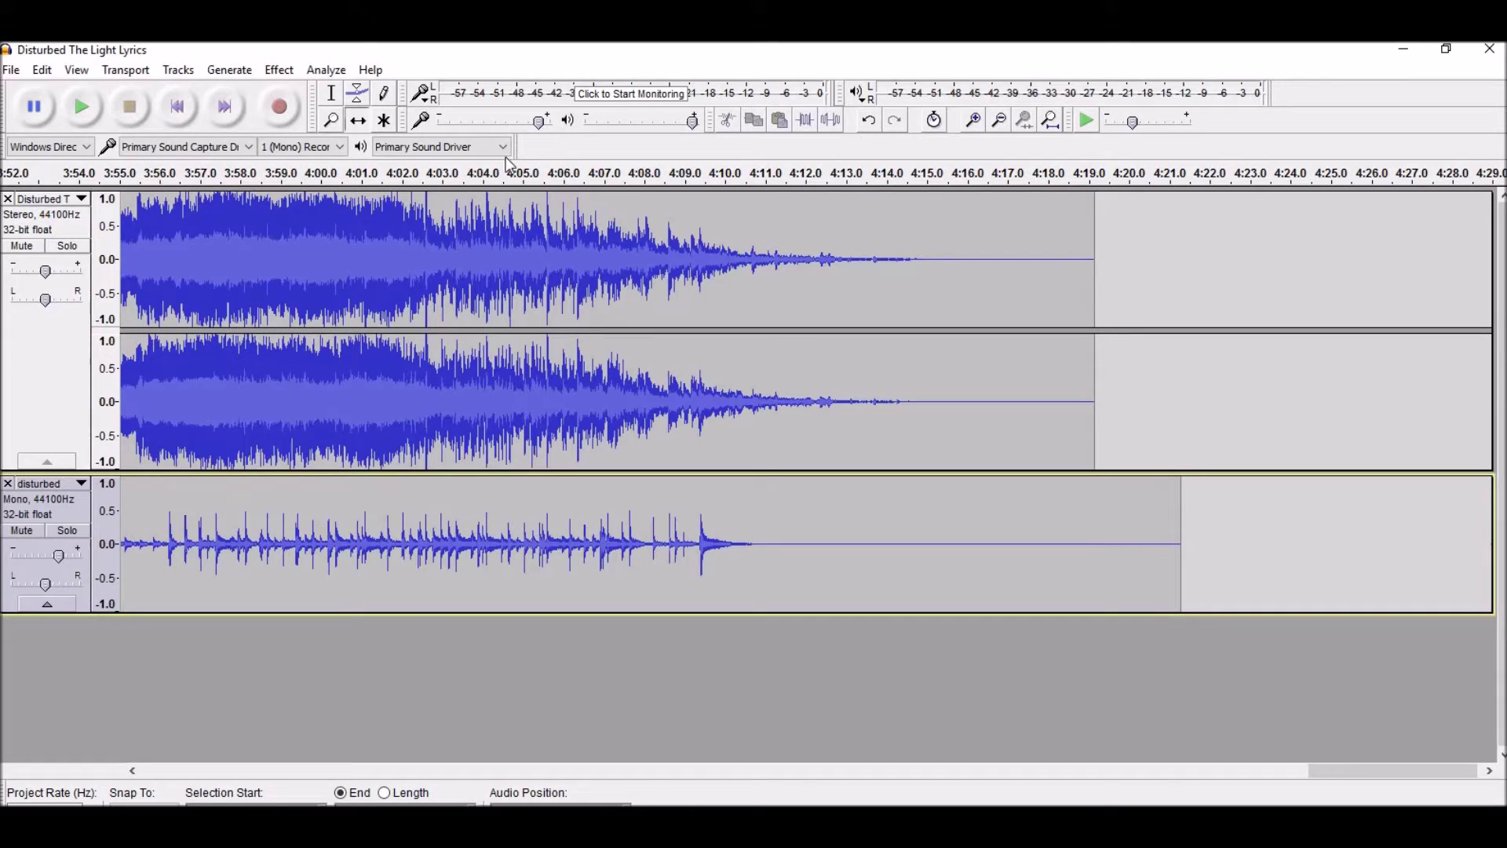
click(334, 100)
drag(884, 545, 932, 544)
drag(1077, 545, 1182, 541)
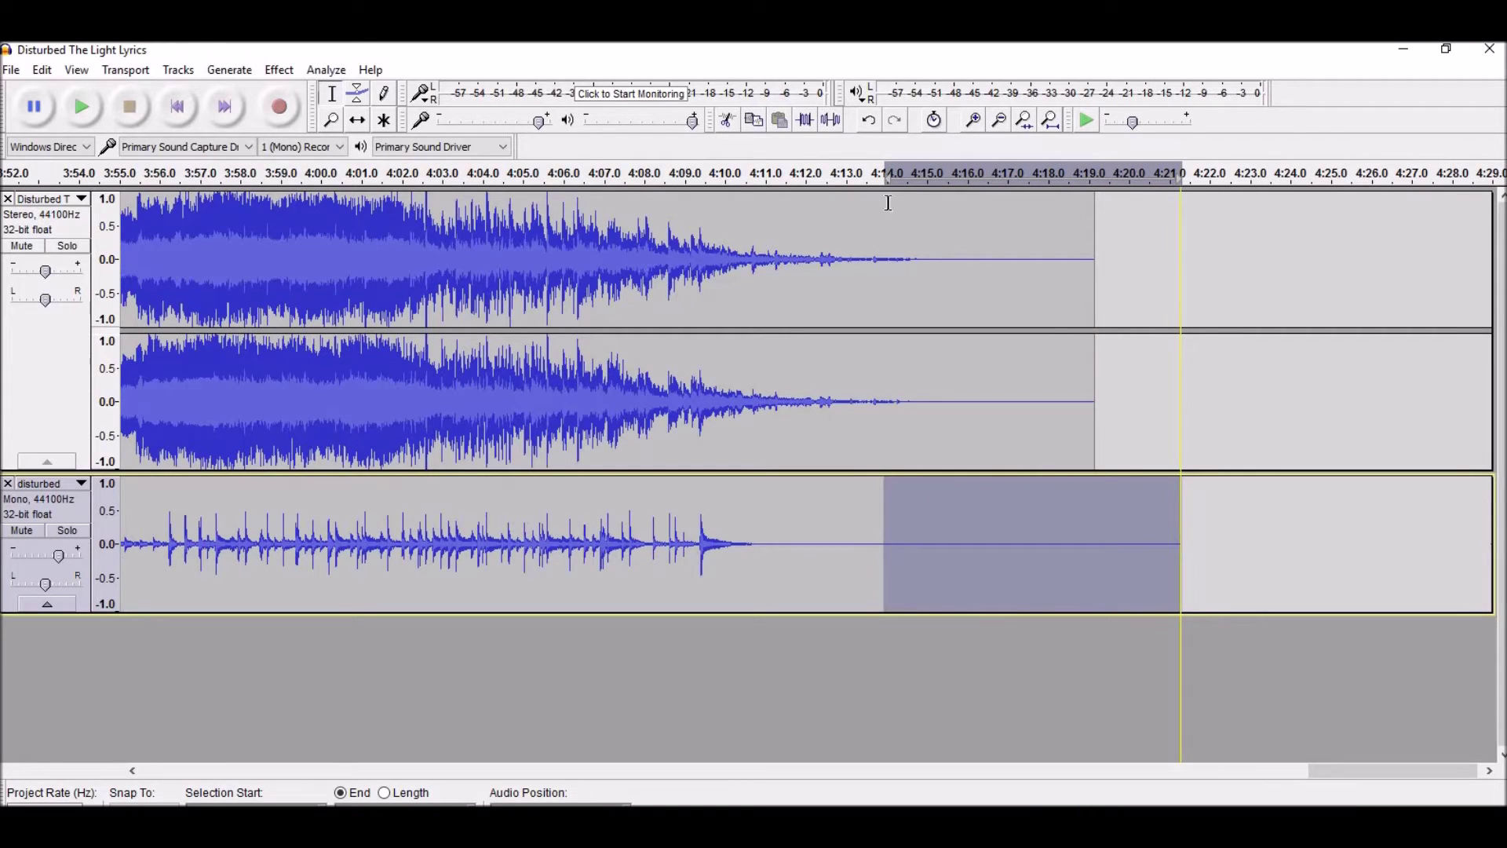
click(732, 117)
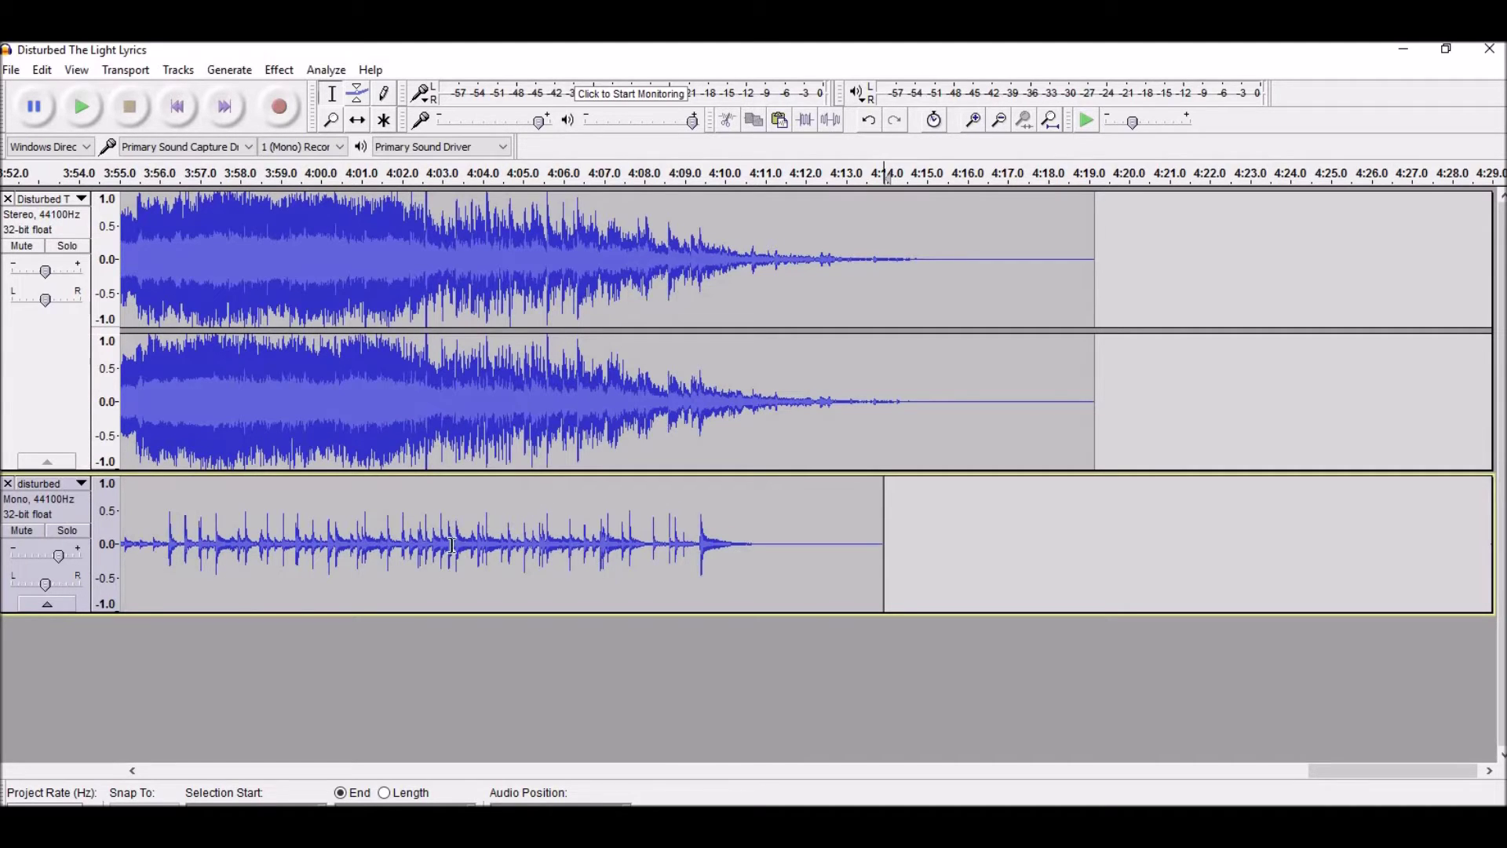
Apply a Fade Out to the mono track from about 4:03 to its end at about 4:14
drag(440, 542, 885, 558)
click(289, 70)
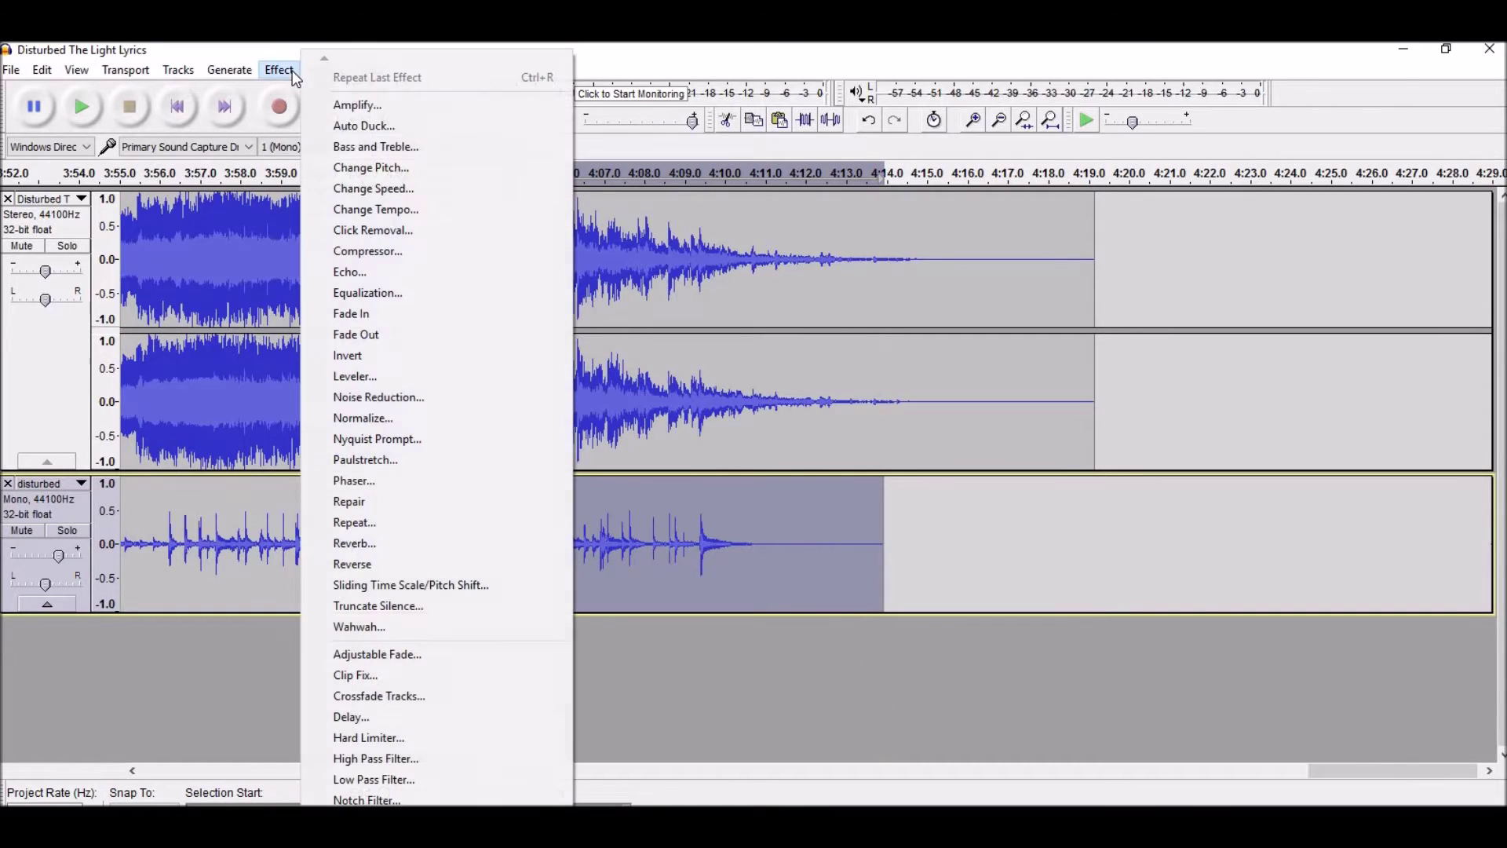
click(440, 342)
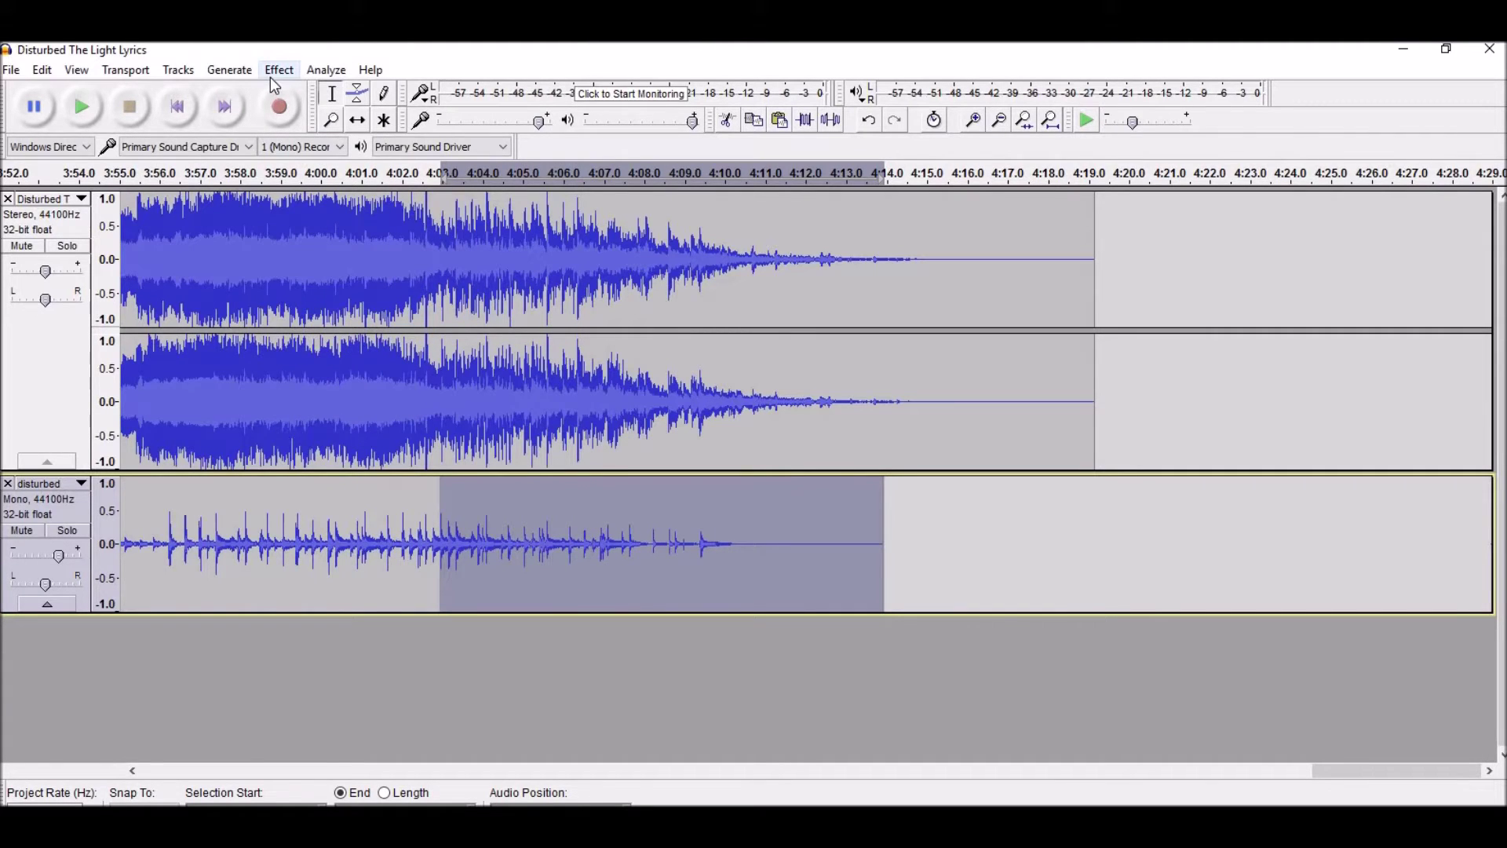
Play both tracks from just before 4:03 to check the faded ending, and stop playback
click(429, 366)
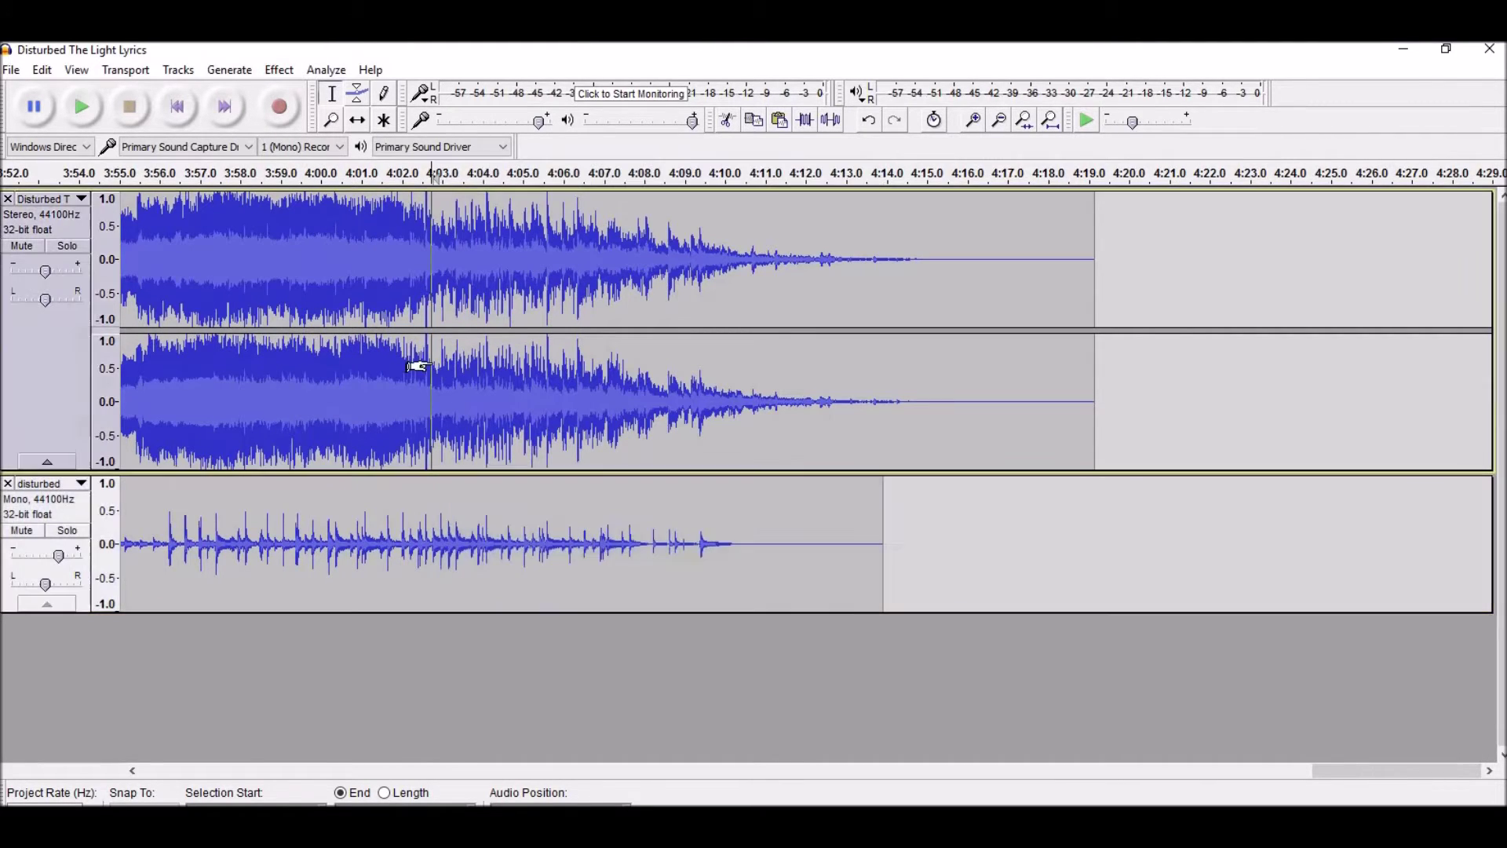
click(82, 107)
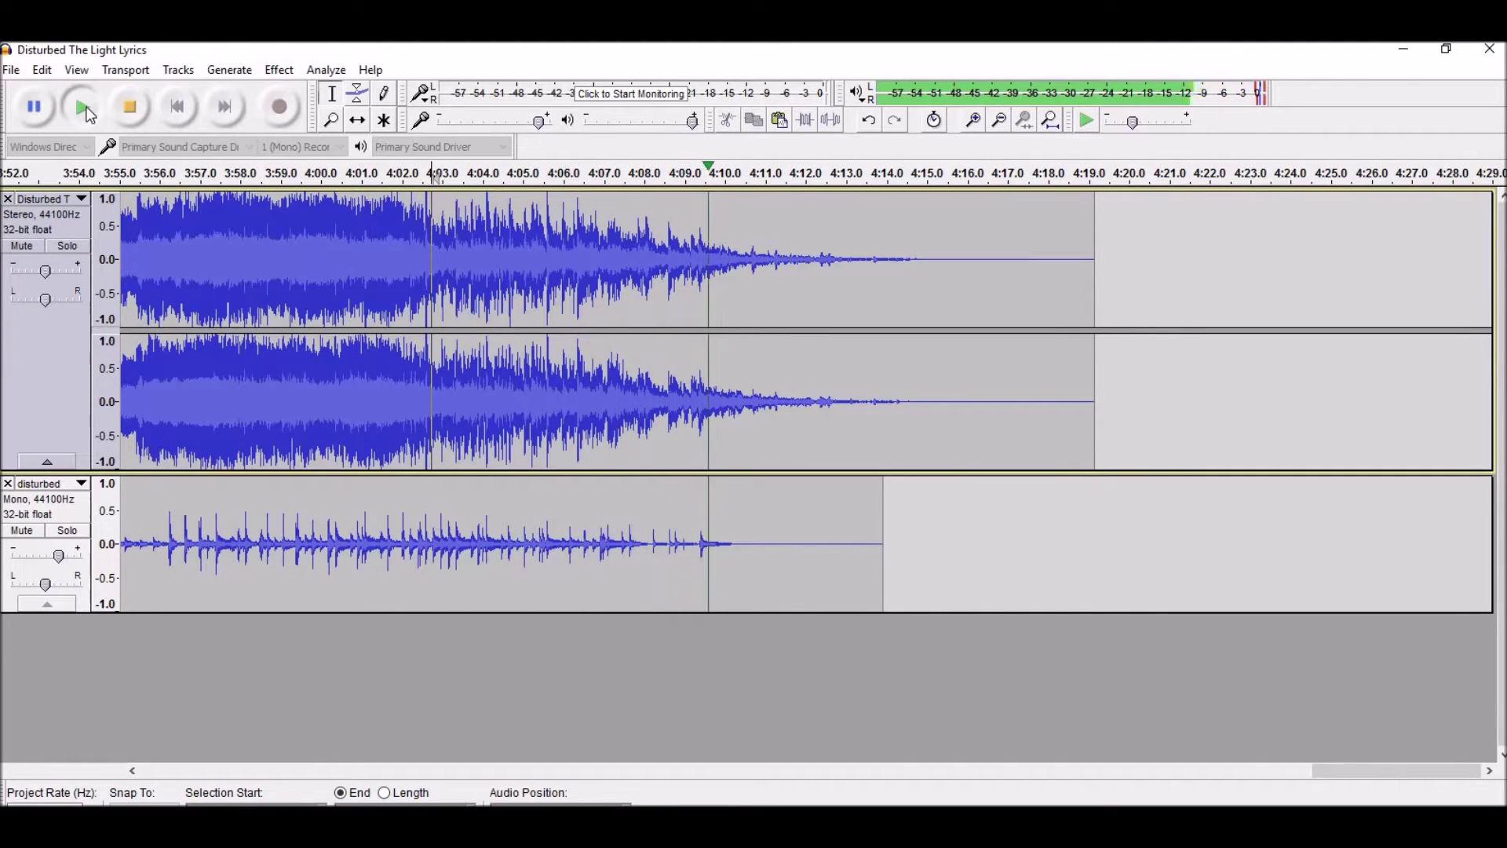
click(130, 107)
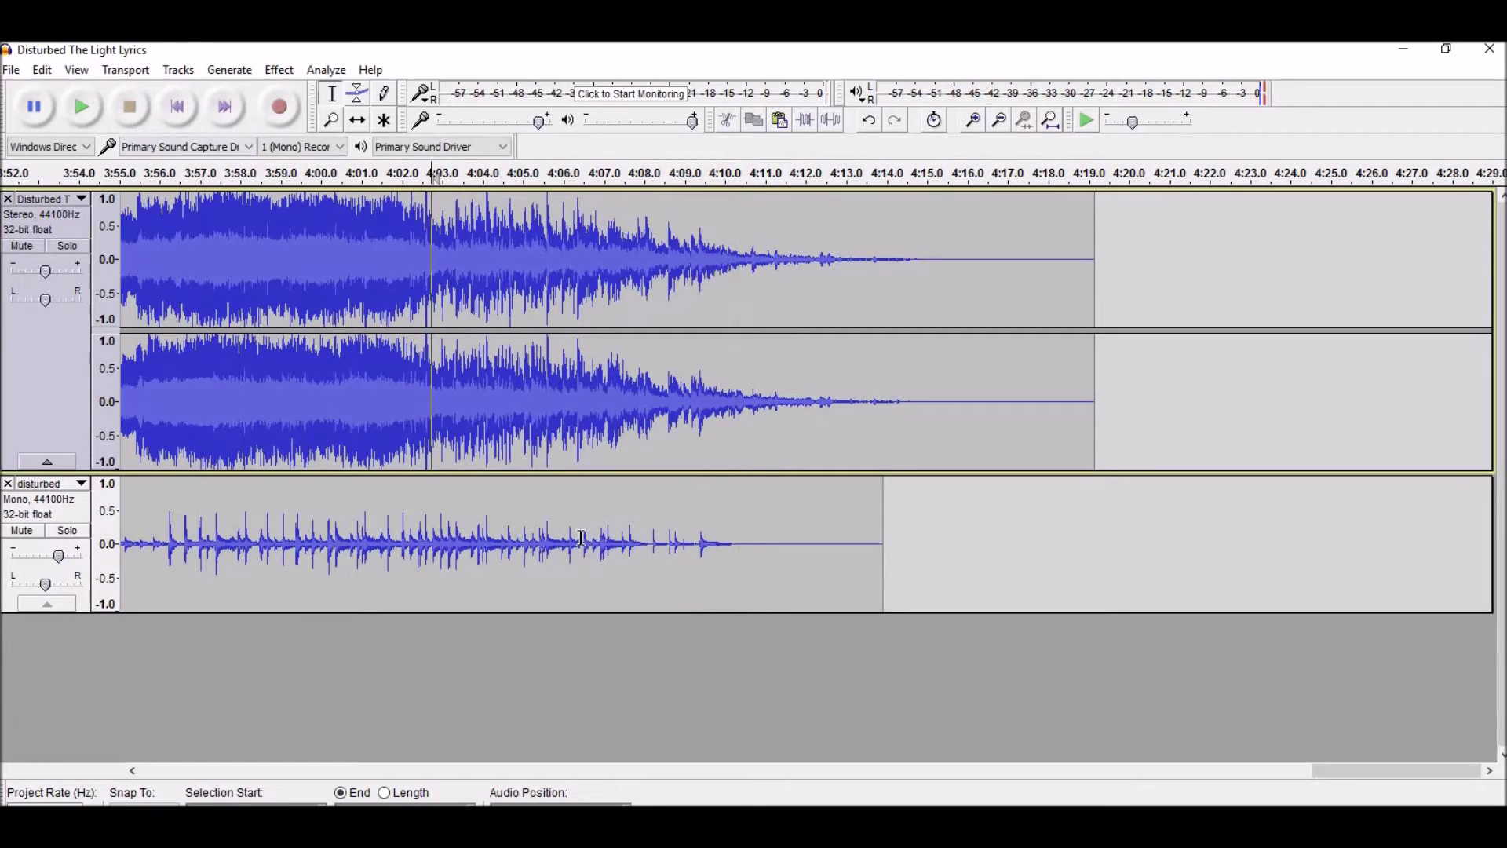
Apply a second Fade Out to the mono track from about 4:03 to its end at about 4:14
drag(442, 547, 884, 573)
click(280, 70)
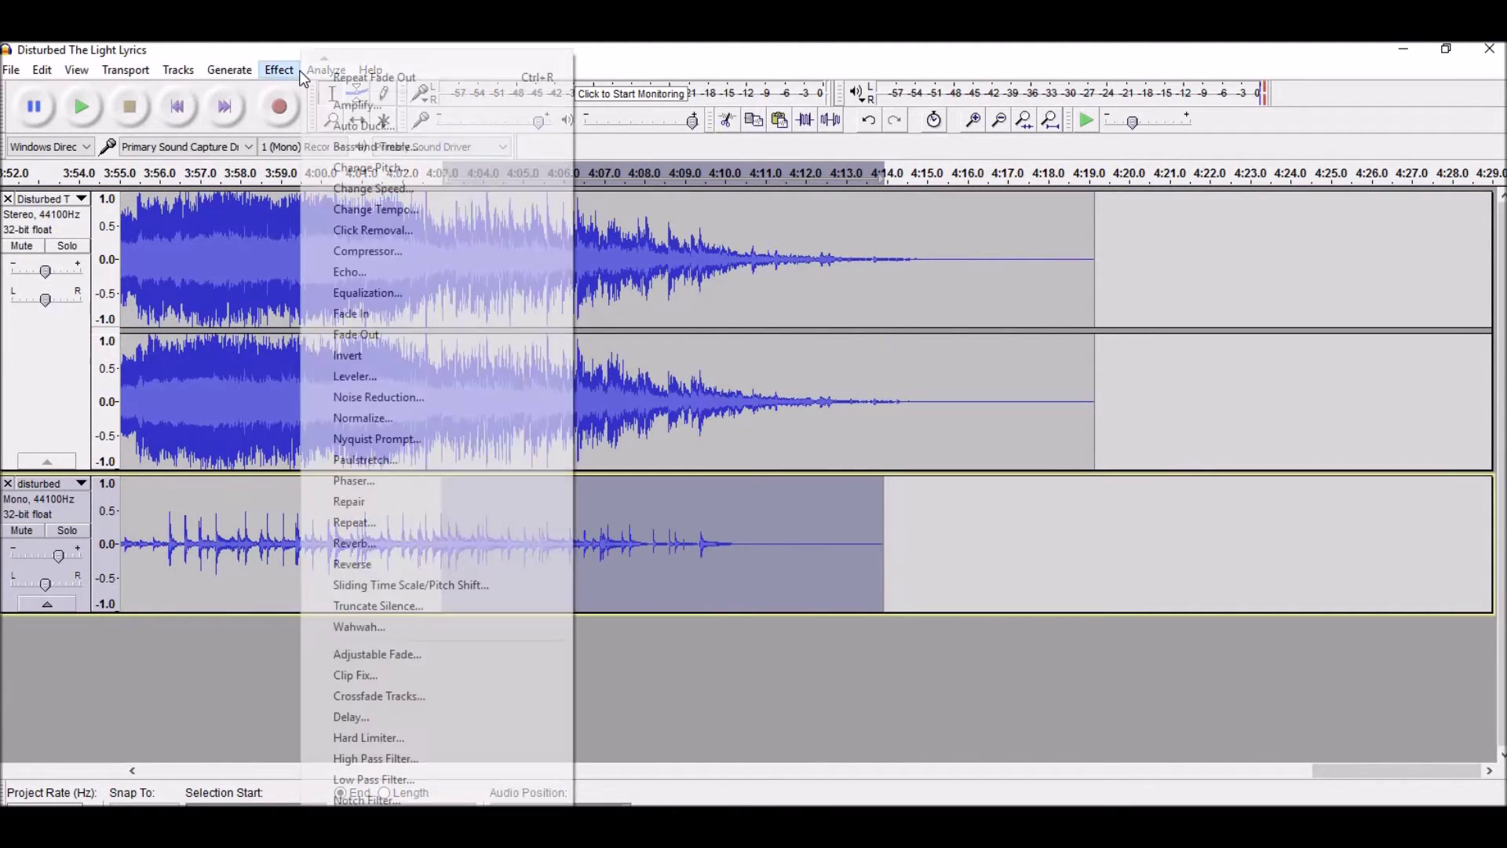
click(401, 78)
click(979, 561)
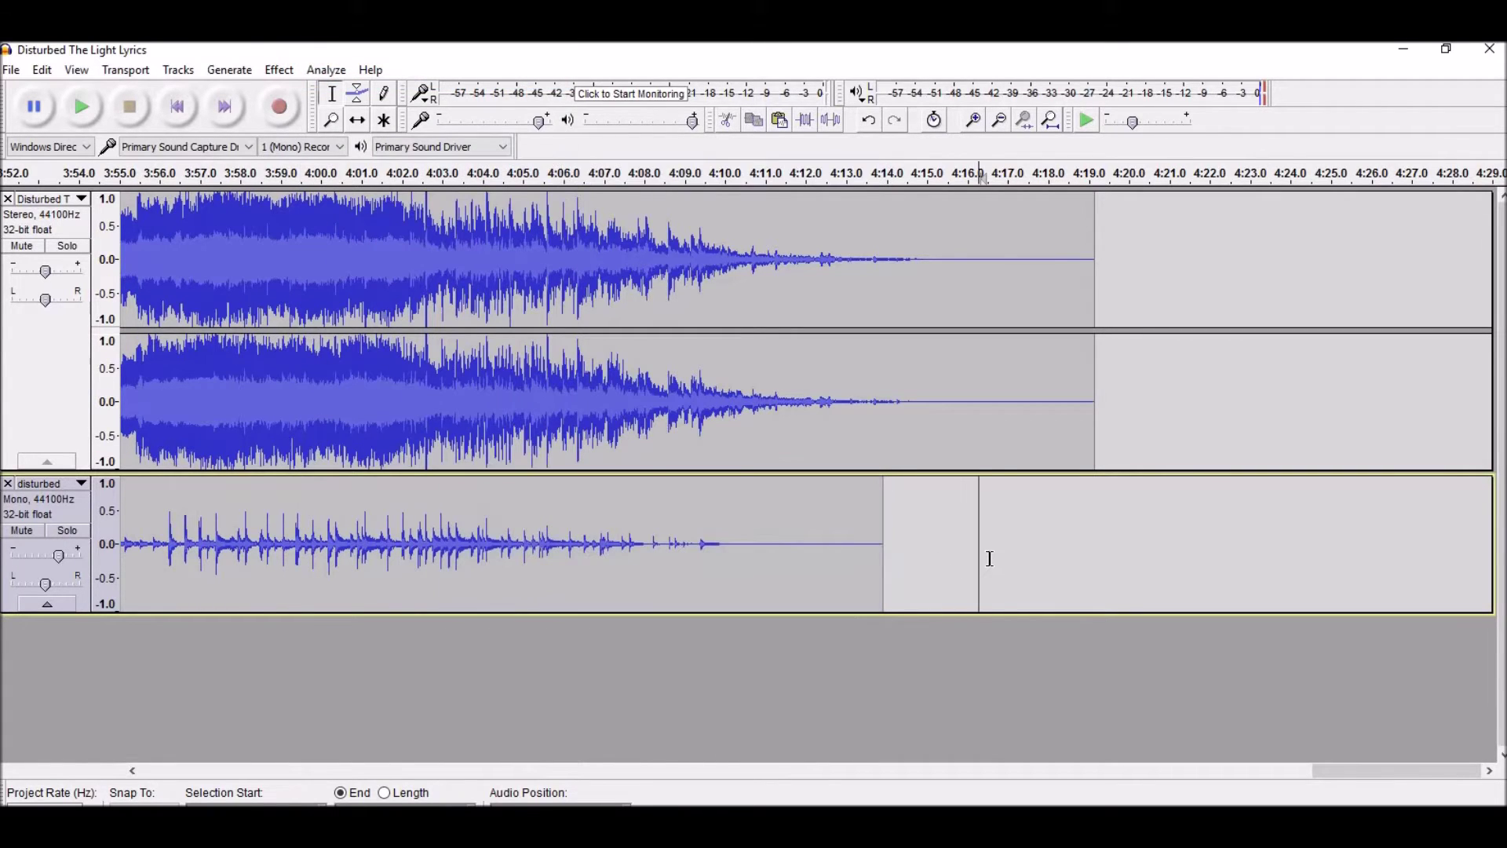
Play both tracks from about 6 seconds to check the sync at the start, and stop playback
drag(1335, 771, 163, 771)
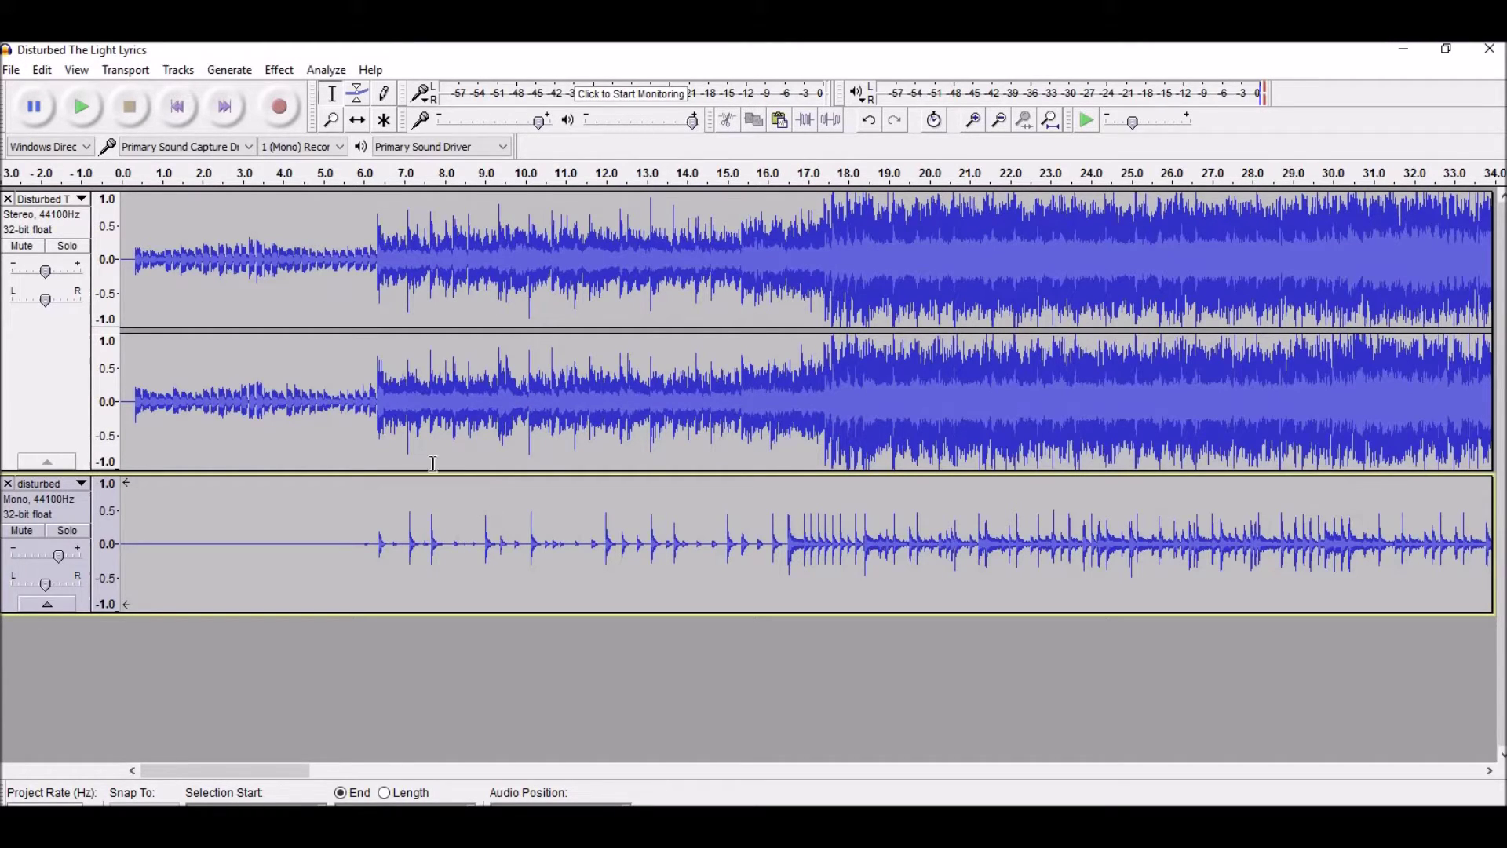
click(93, 114)
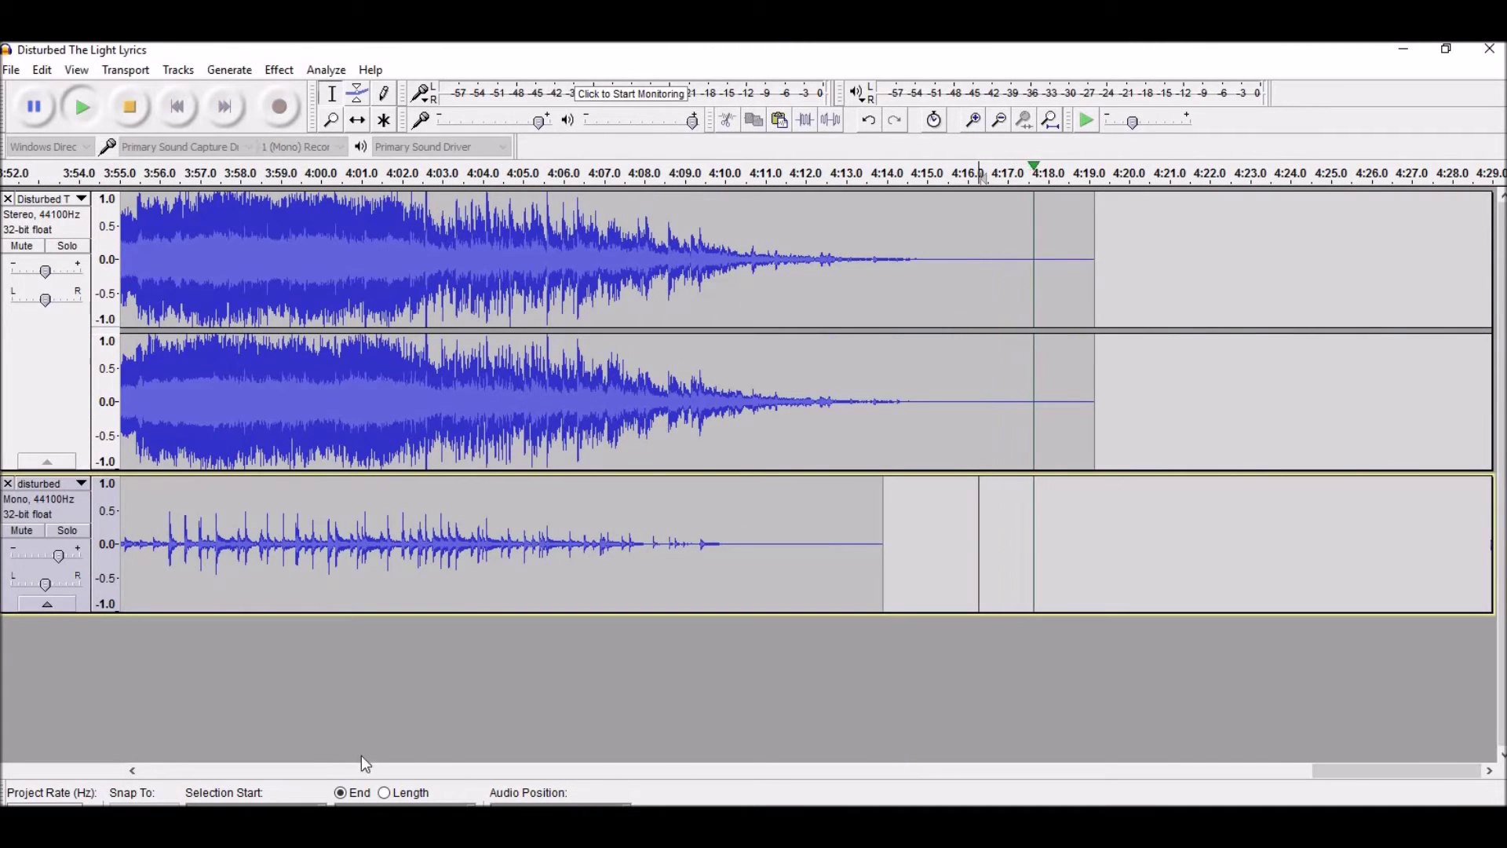
click(134, 121)
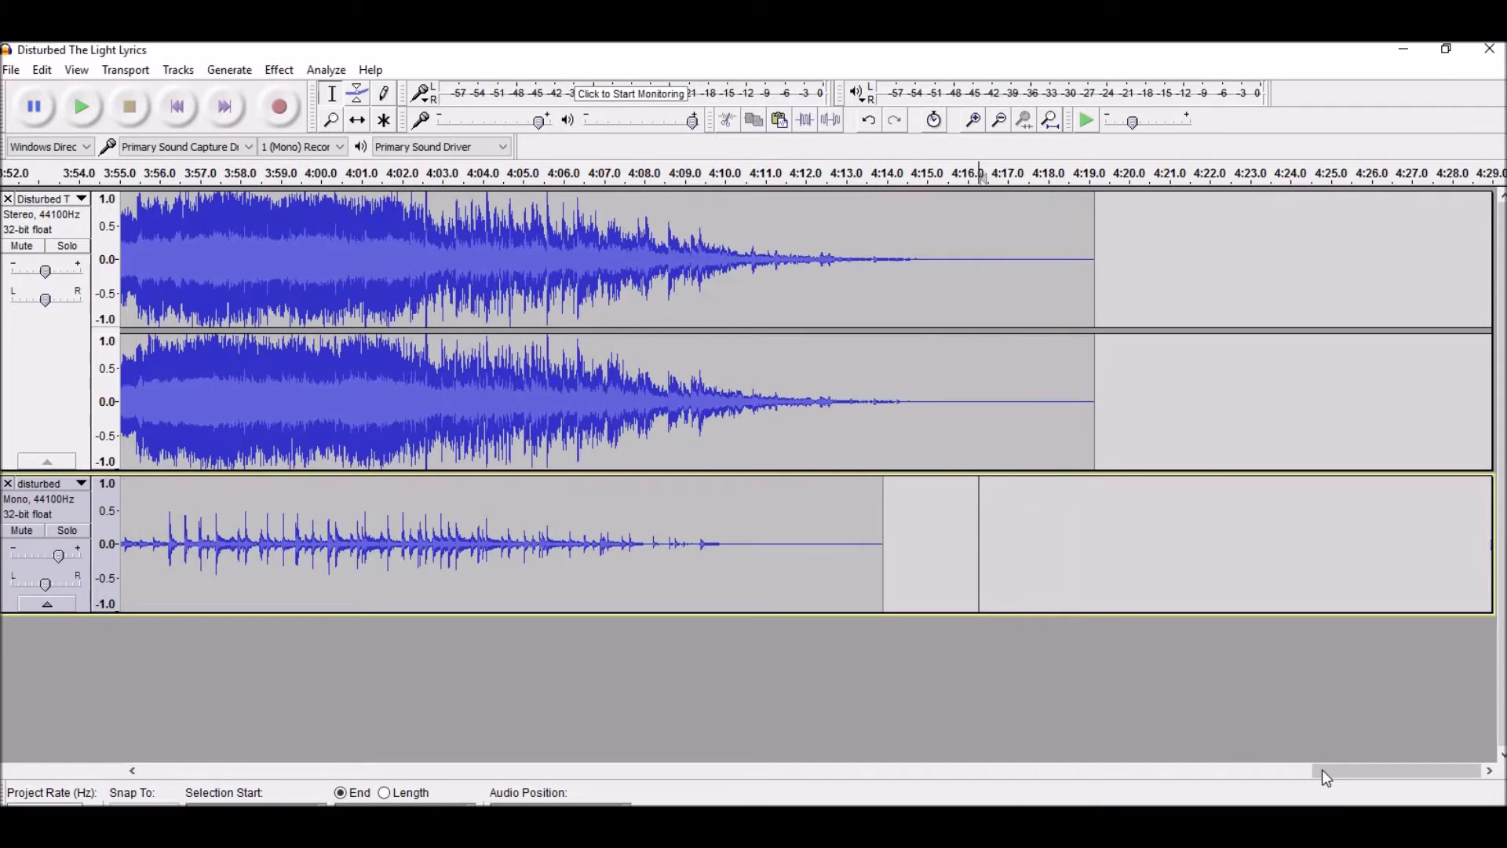
drag(1322, 770, 152, 770)
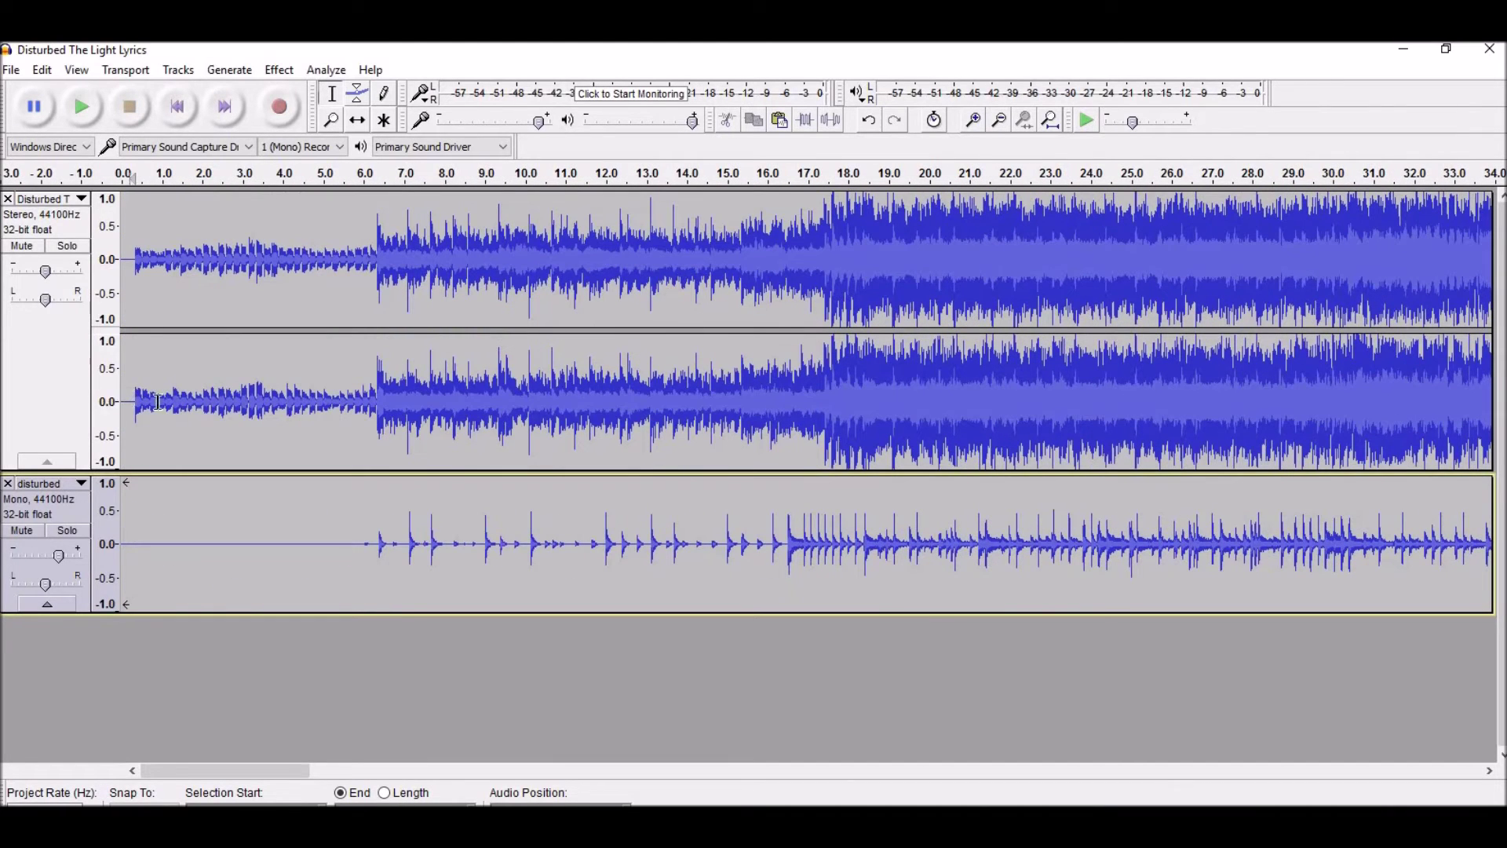
click(127, 397)
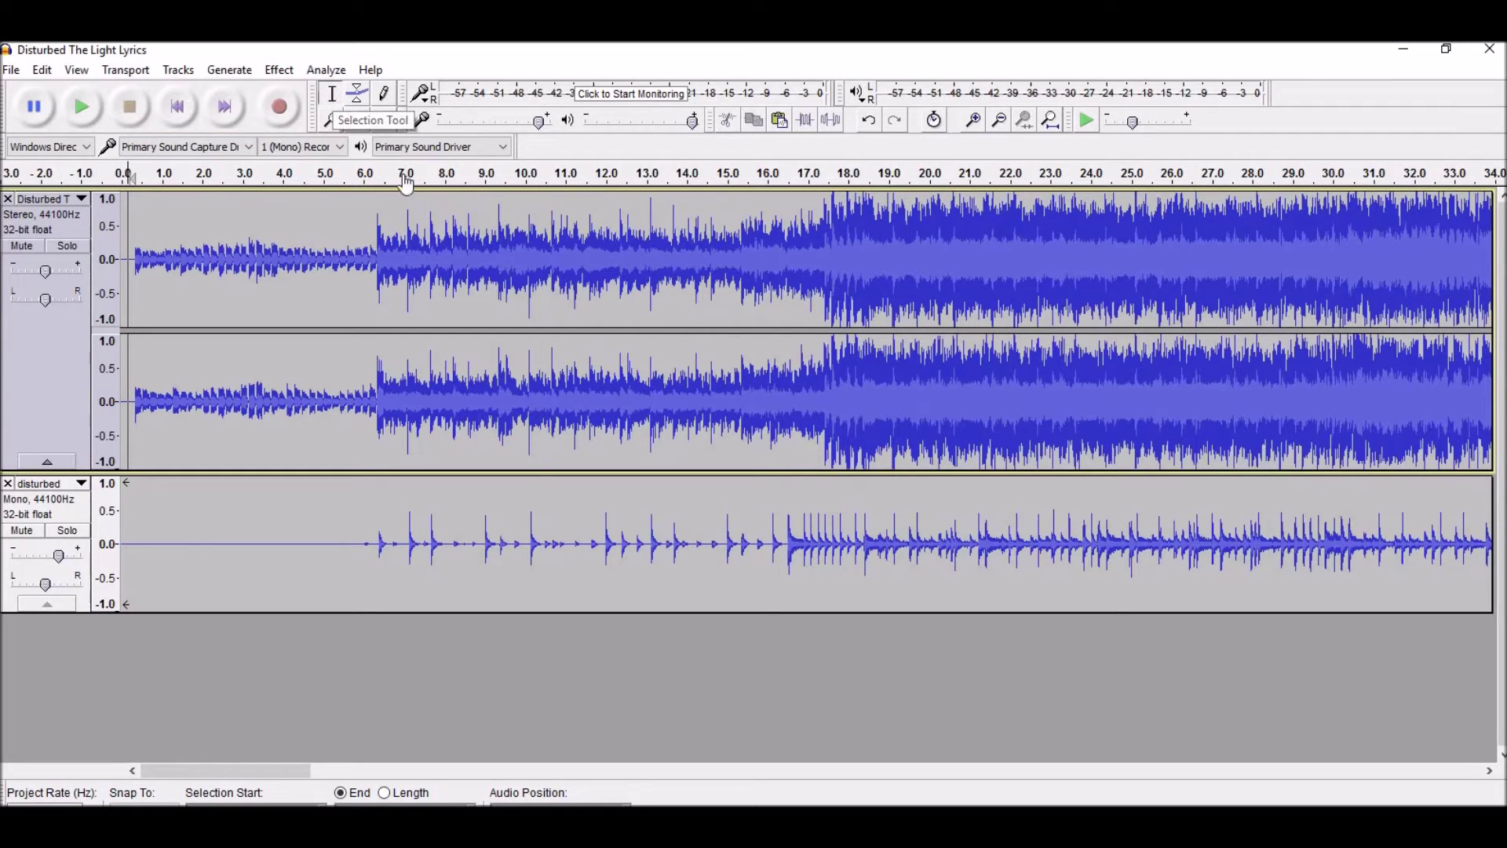
click(366, 400)
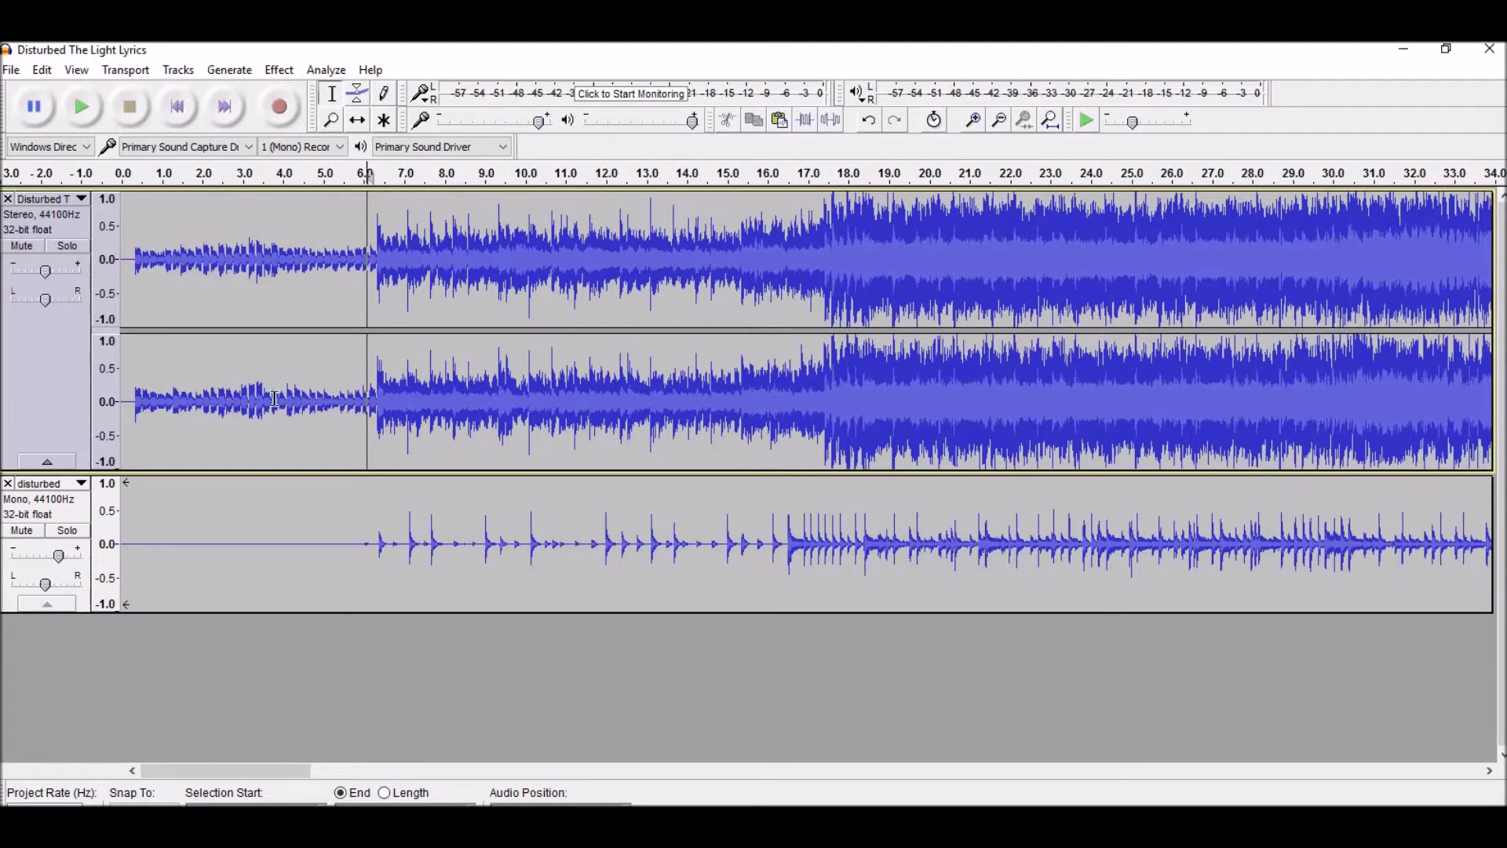
click(82, 107)
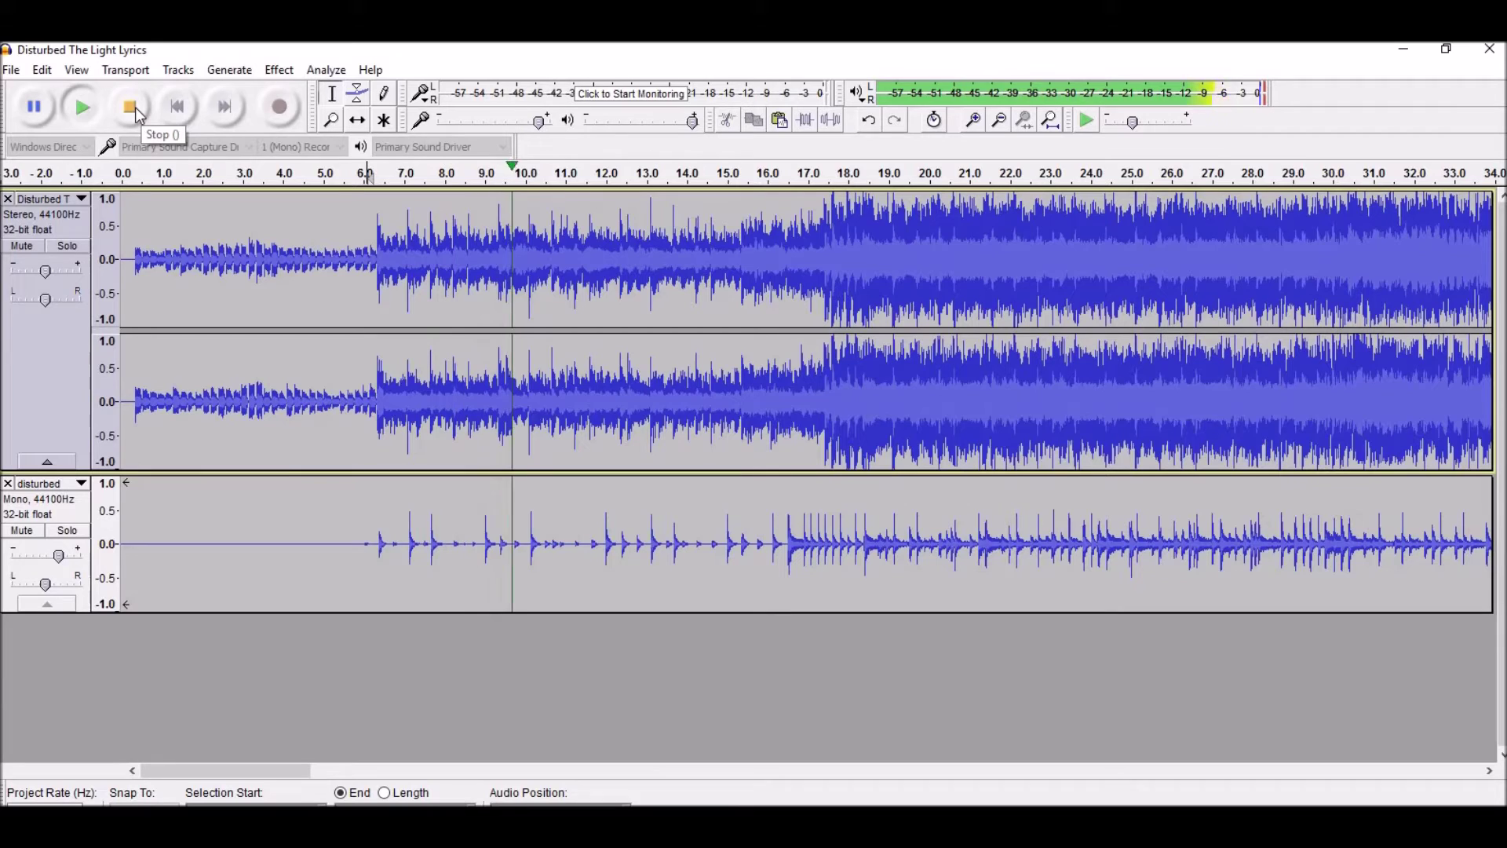
click(135, 108)
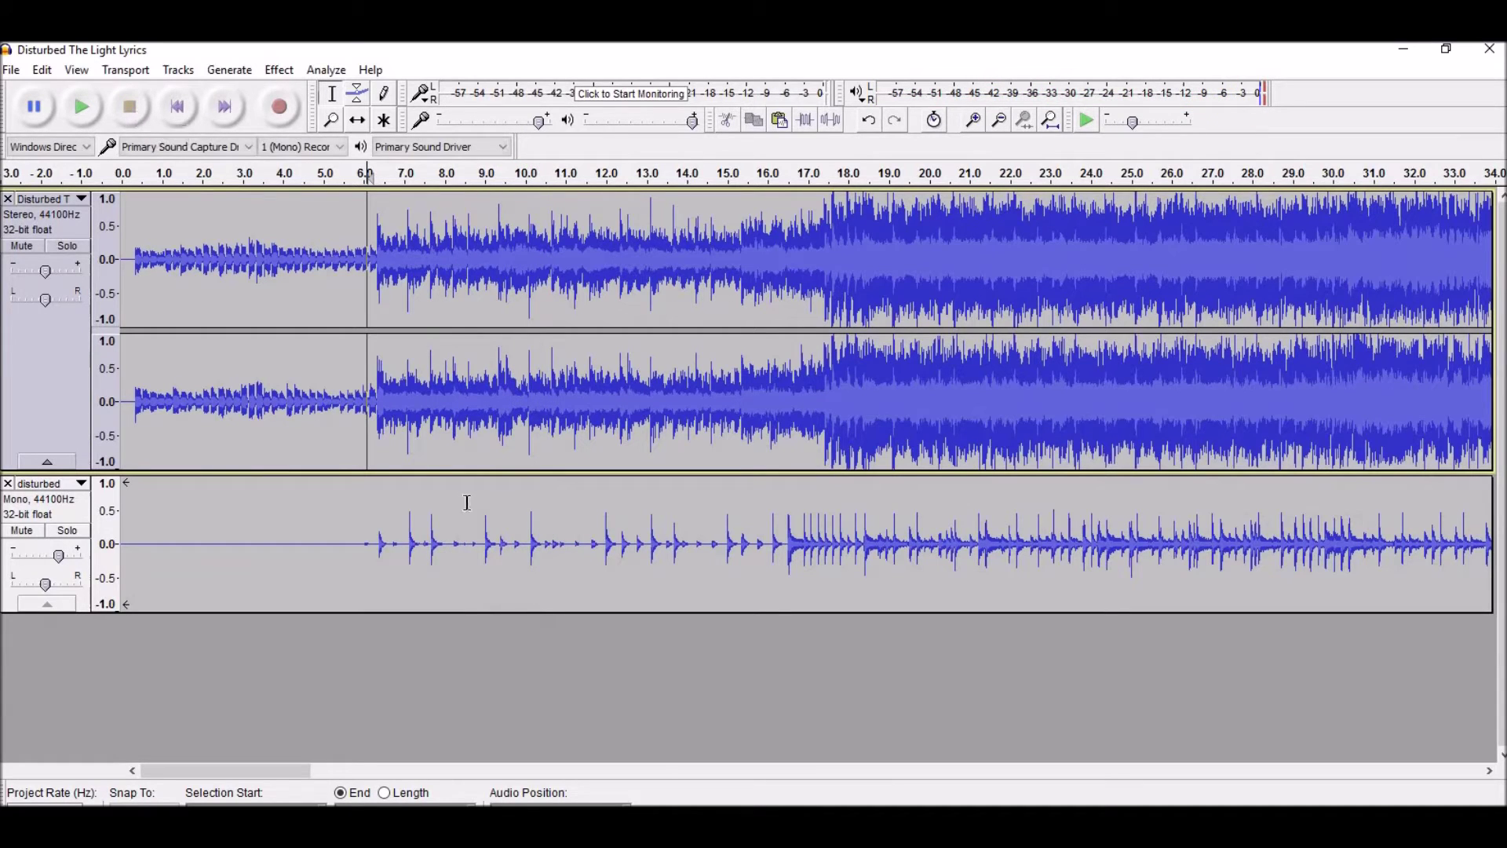
Shift the mono track about 0.5 seconds earlier with the Time Shift Tool
click(358, 123)
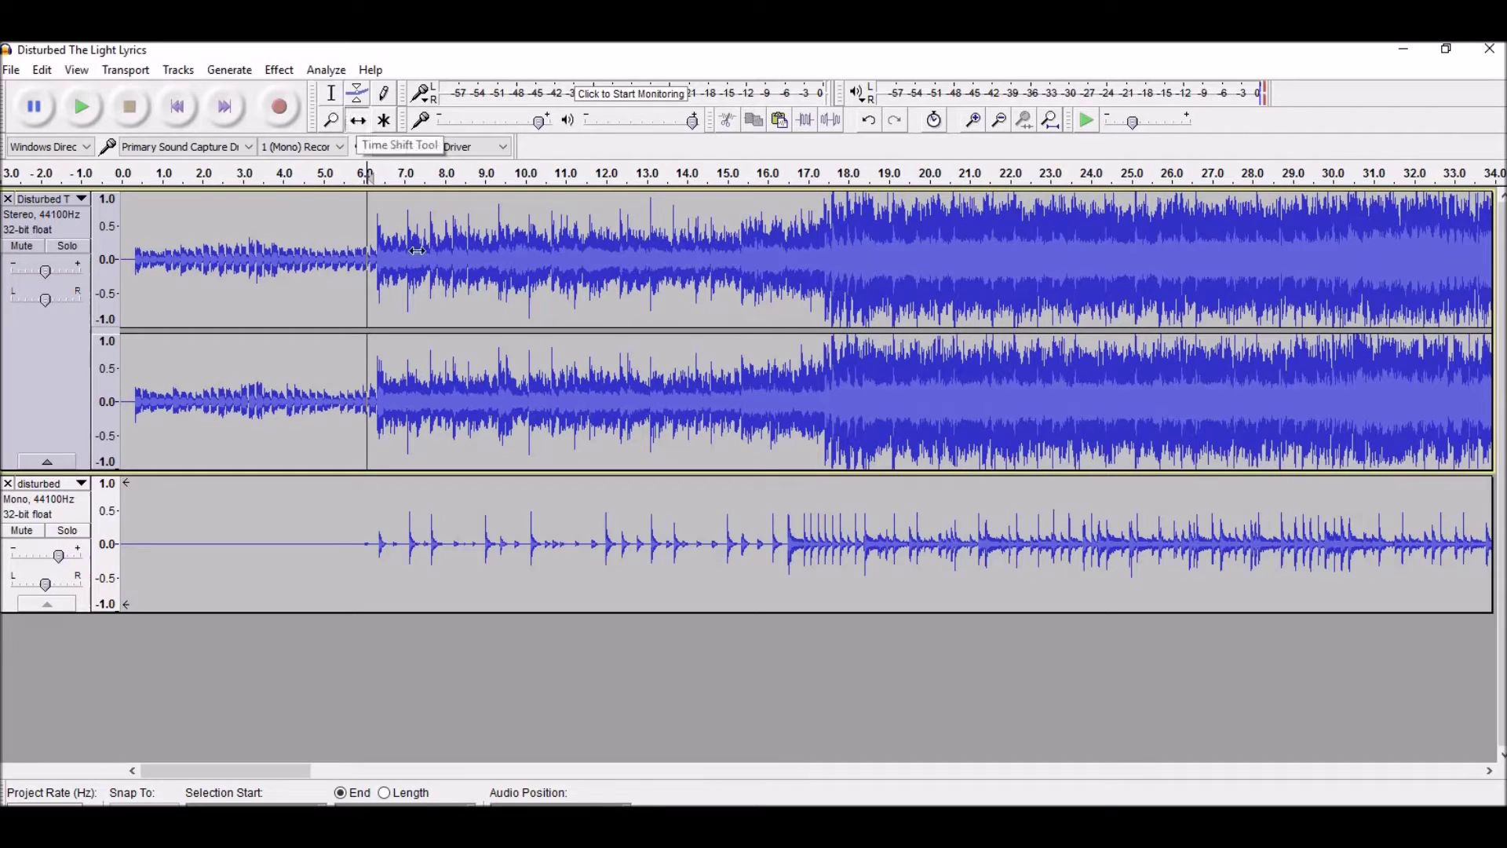
drag(622, 512, 582, 525)
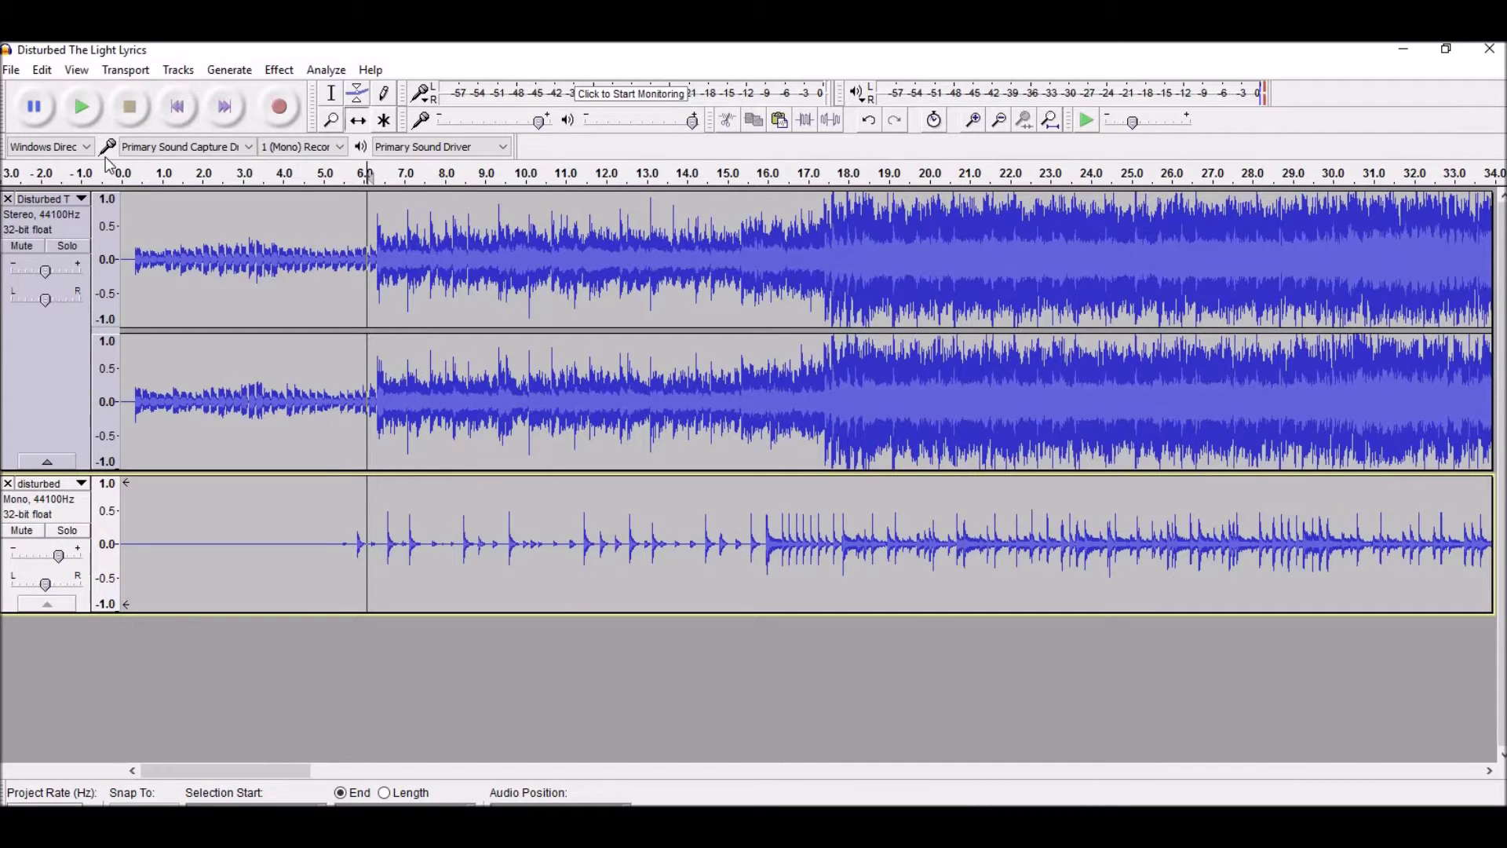
Try to save the project as "Disturbed The Light final audio sample 4" in the Disturbed the light folder
click(12, 70)
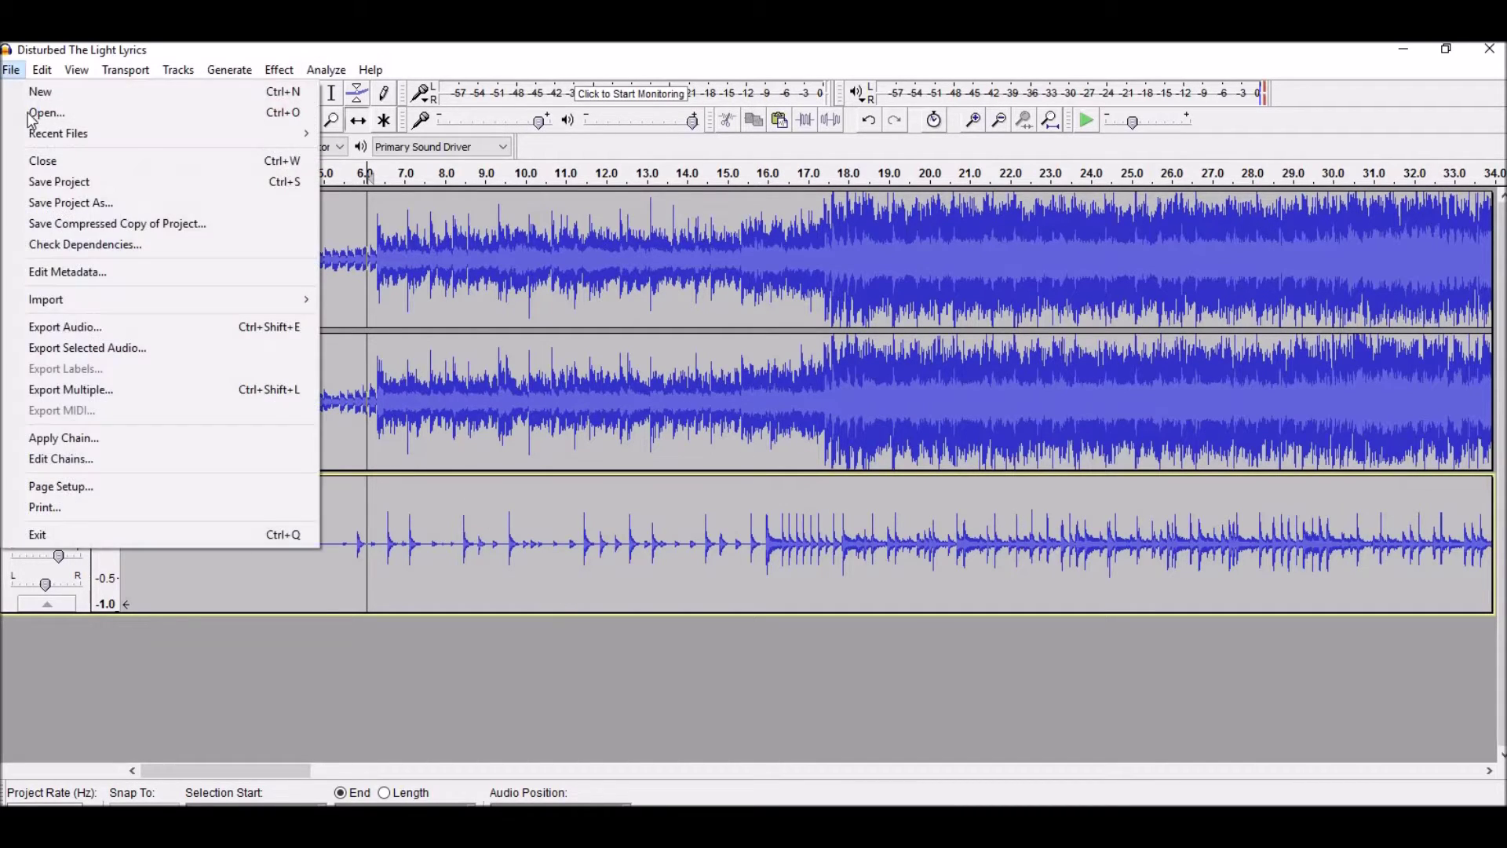
click(73, 202)
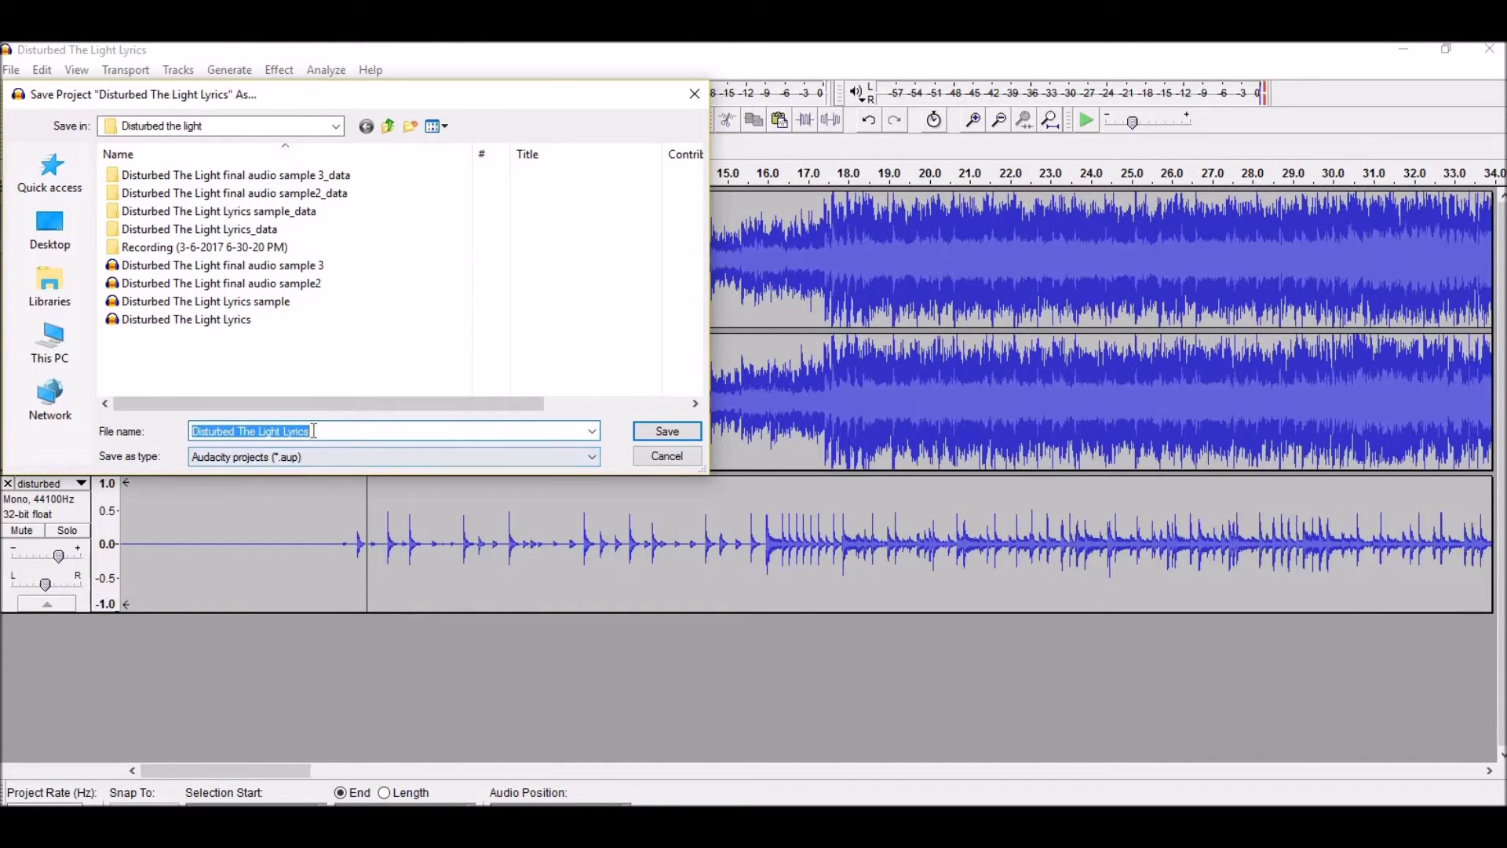
click(292, 283)
click(292, 265)
click(377, 432)
click(378, 434)
key(BackSpace)
text(4)
click(430, 385)
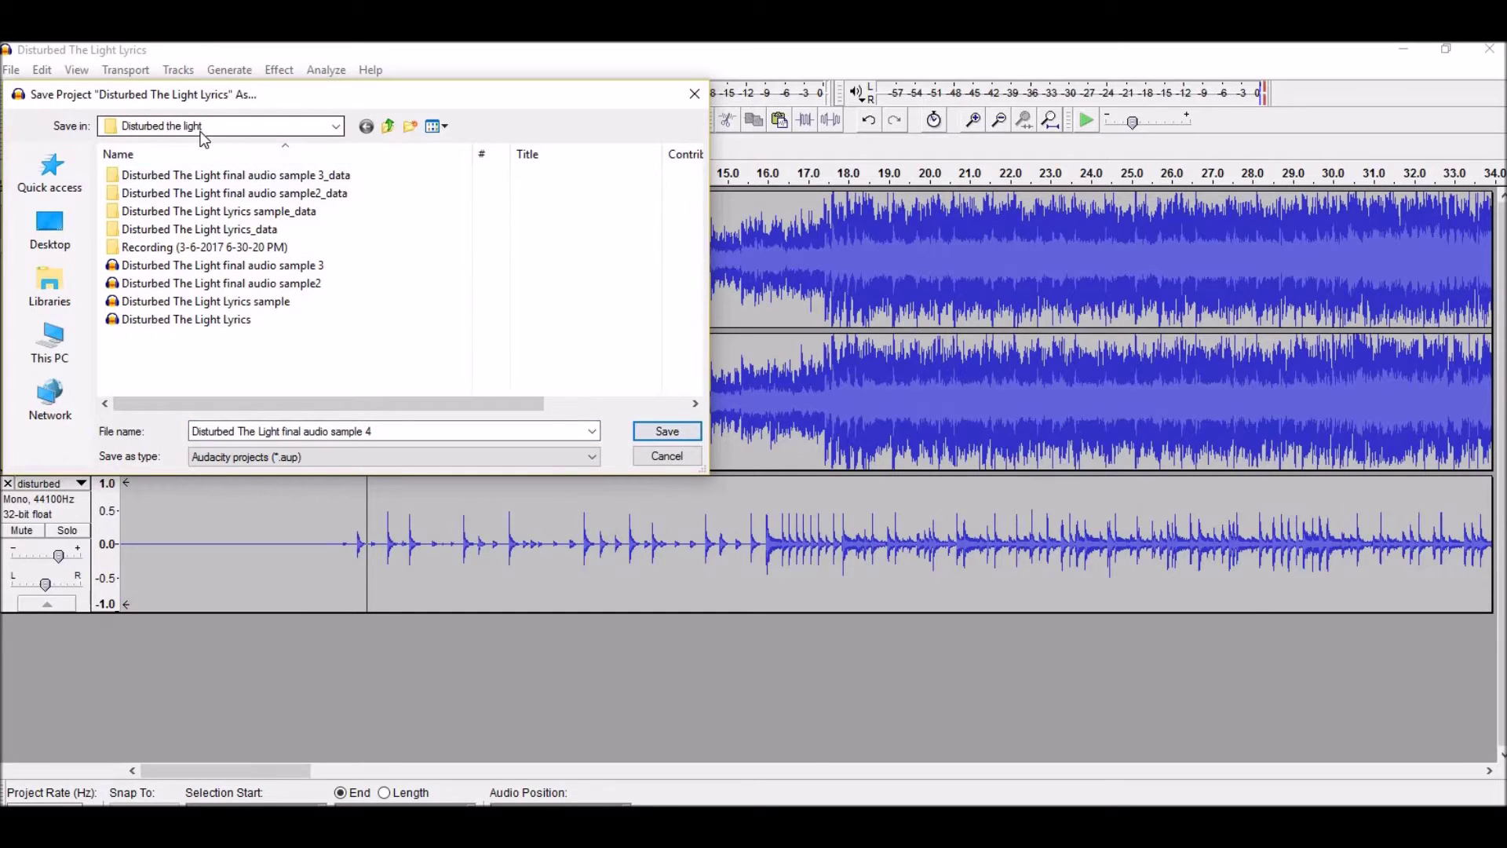
click(643, 433)
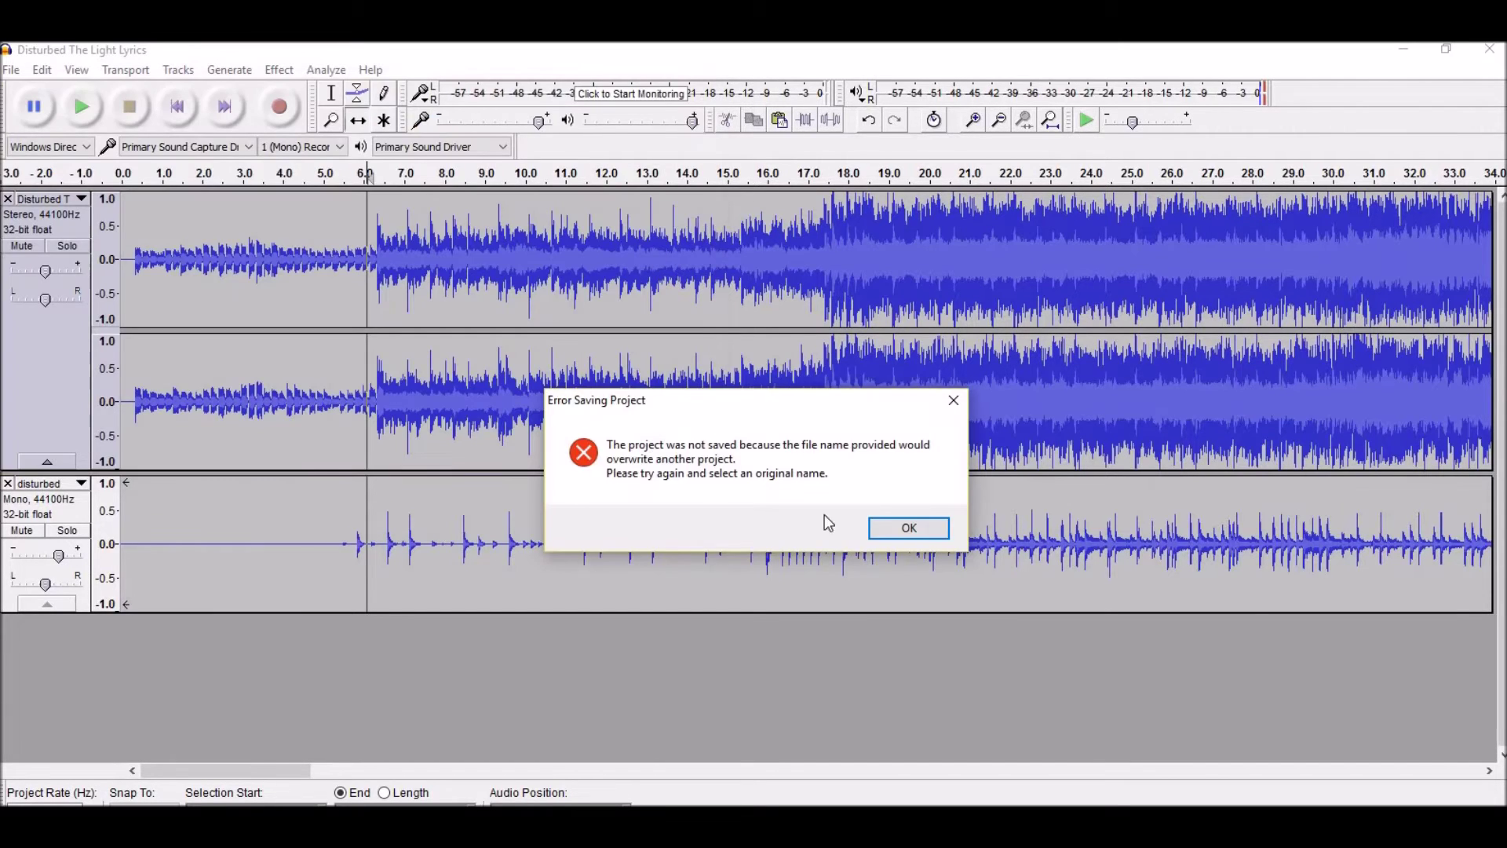
click(891, 526)
Save the project as "Disturbed The Light final audio sample 5" in the Disturbed the light folder
click(12, 70)
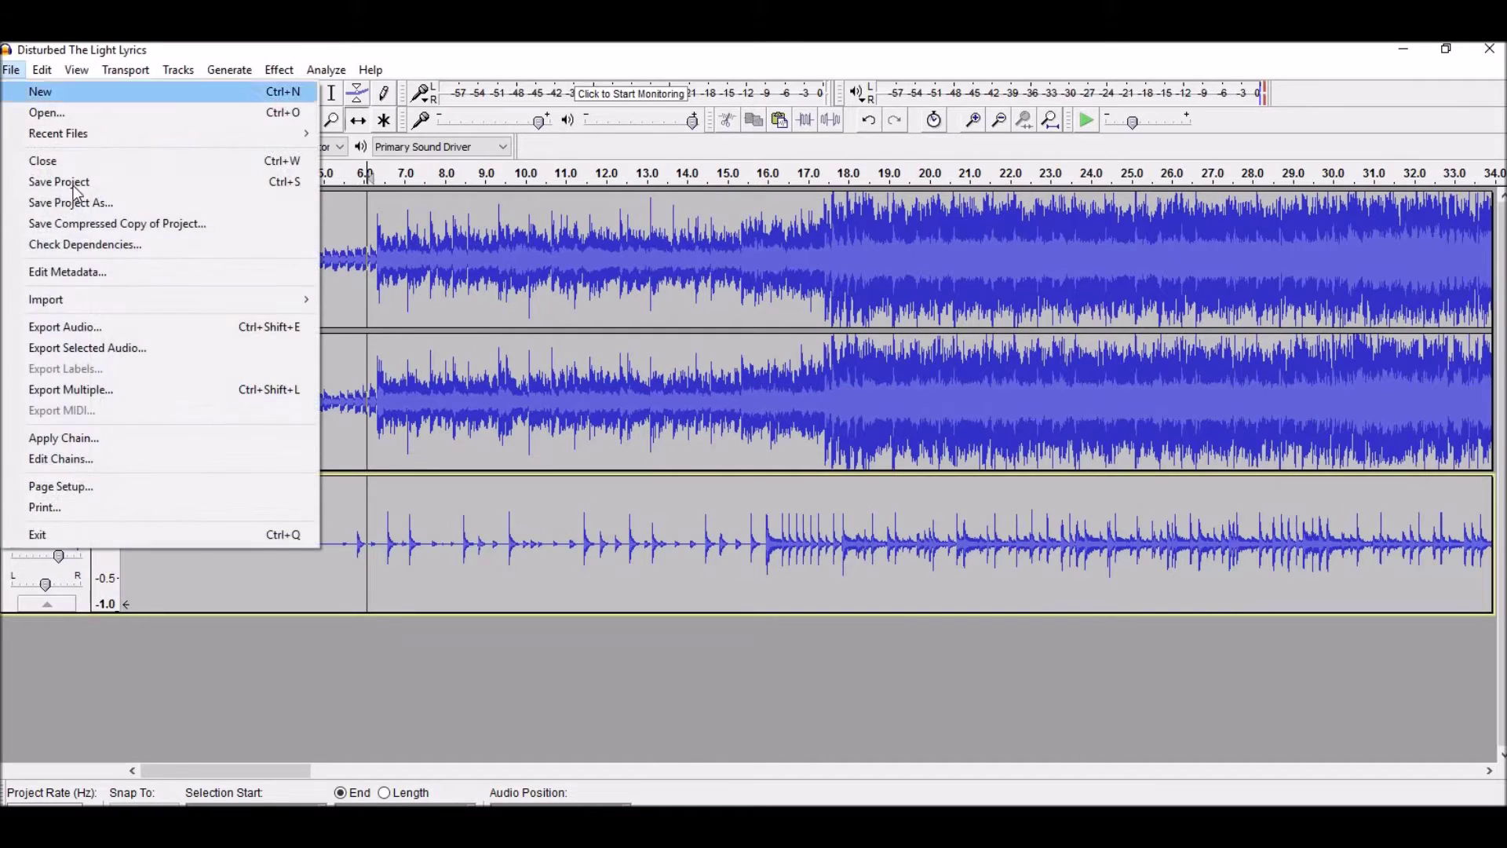
click(101, 202)
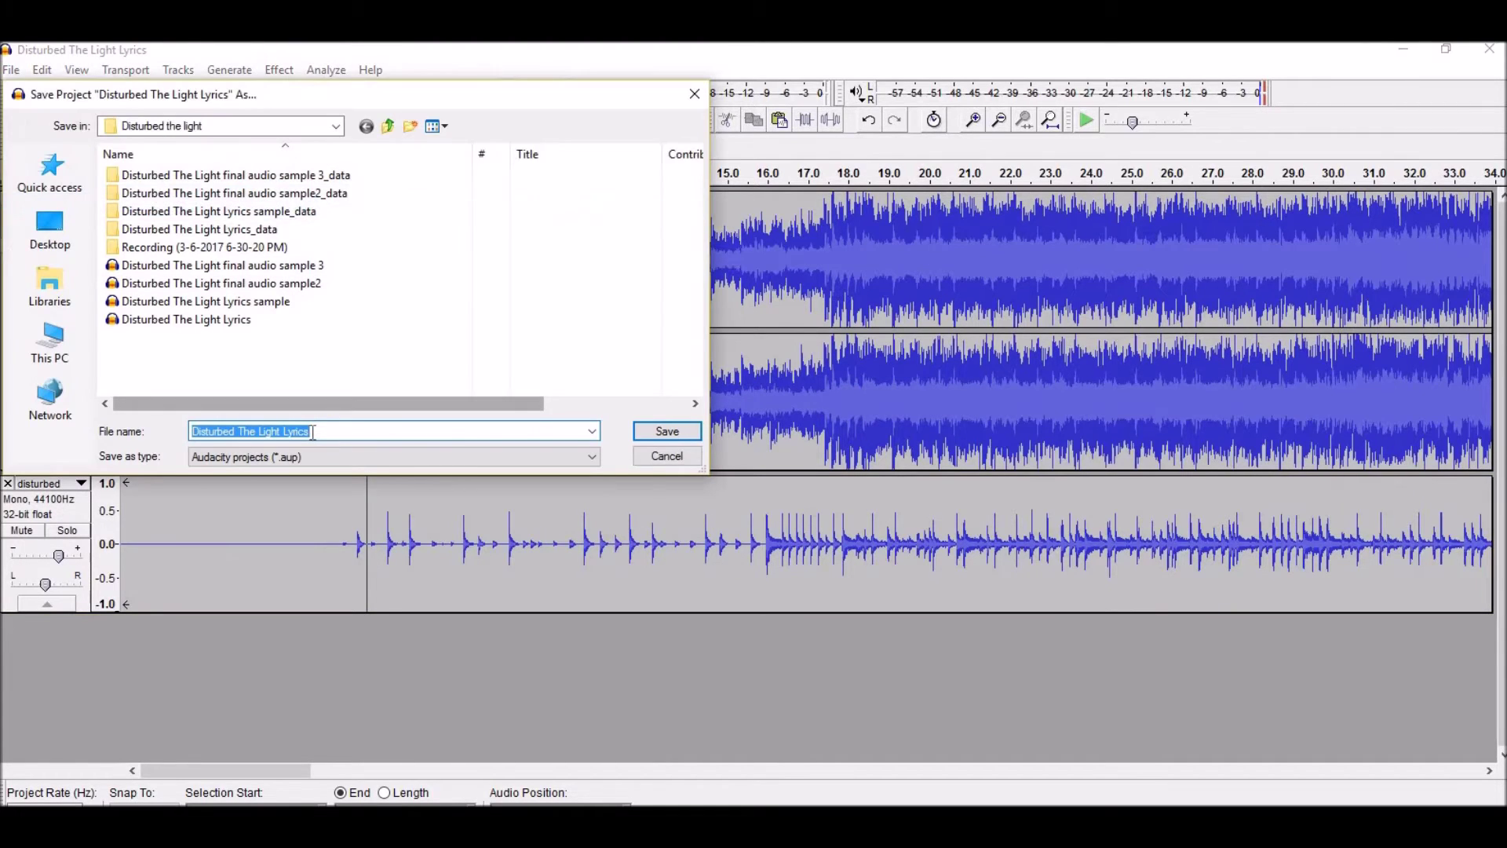
click(227, 265)
click(378, 434)
click(398, 437)
key(BackSpace)
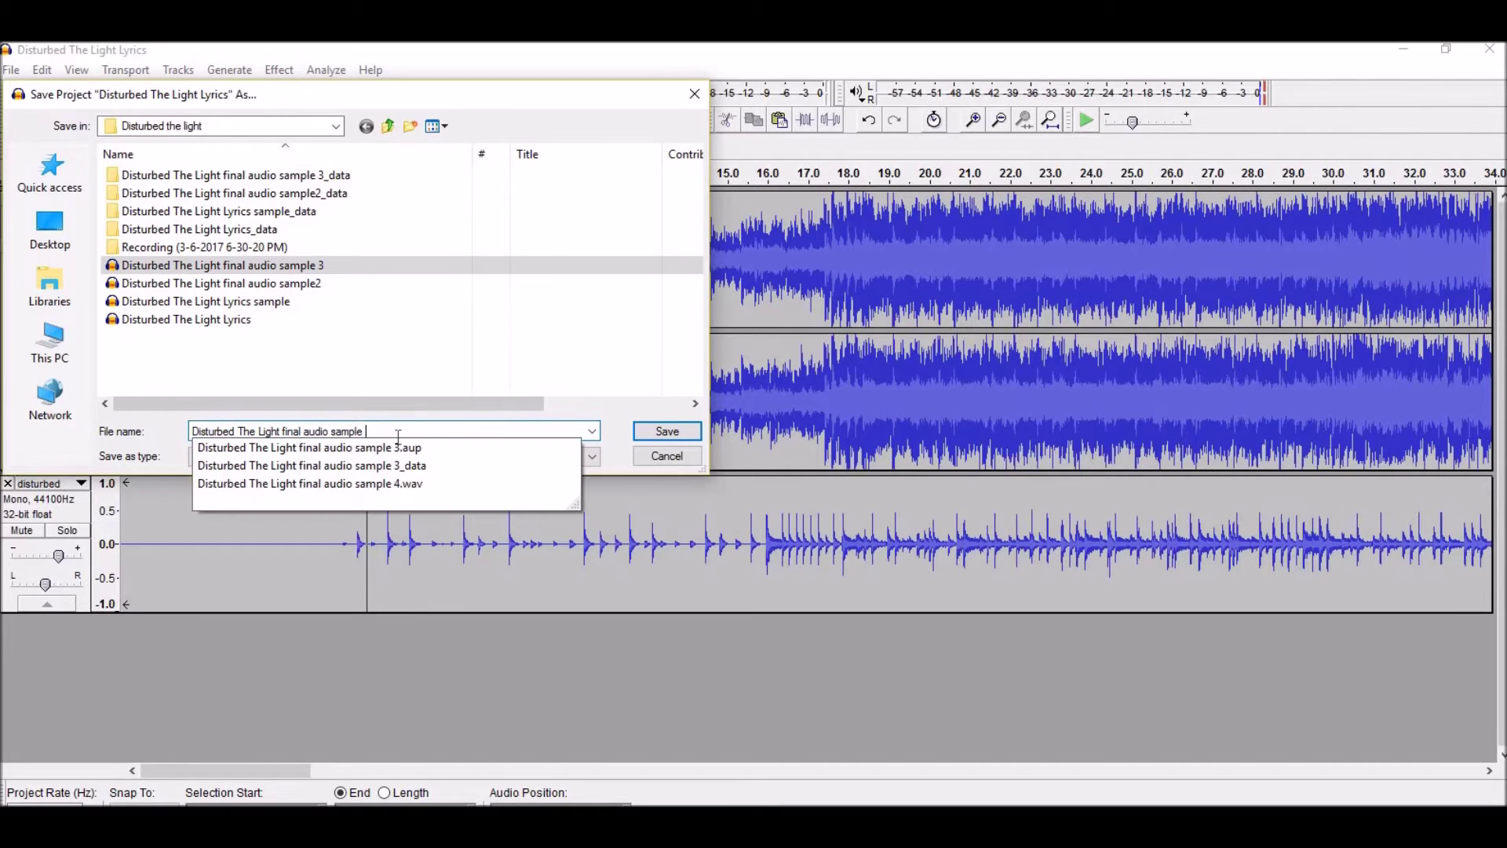
text(5)
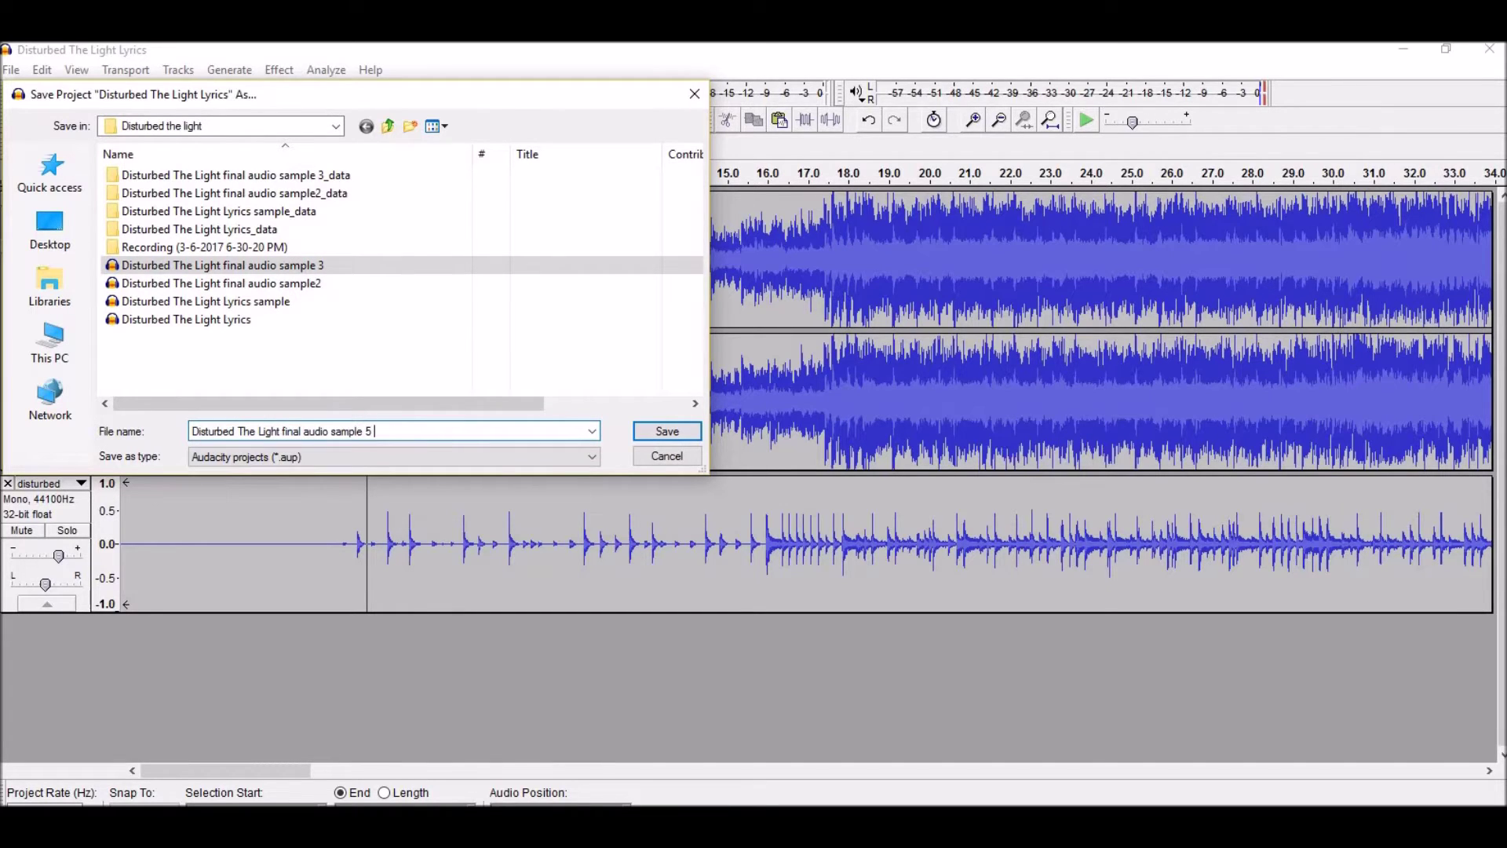
click(670, 431)
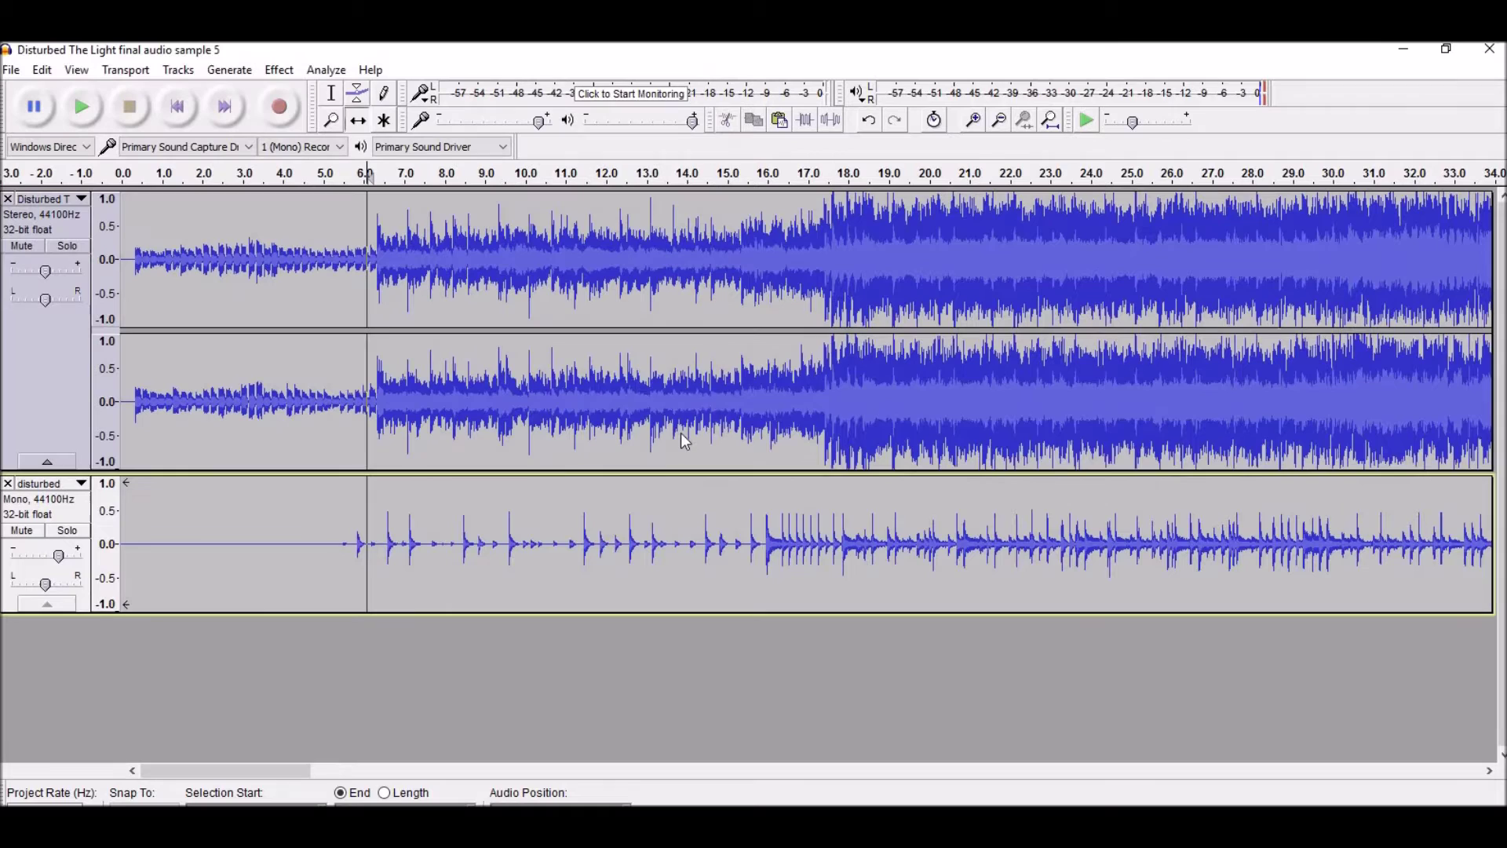
Export the mix as a WAV signed 16 bit PCM file named "Disturbed The Light final audio sample 6", accepting the metadata
click(13, 71)
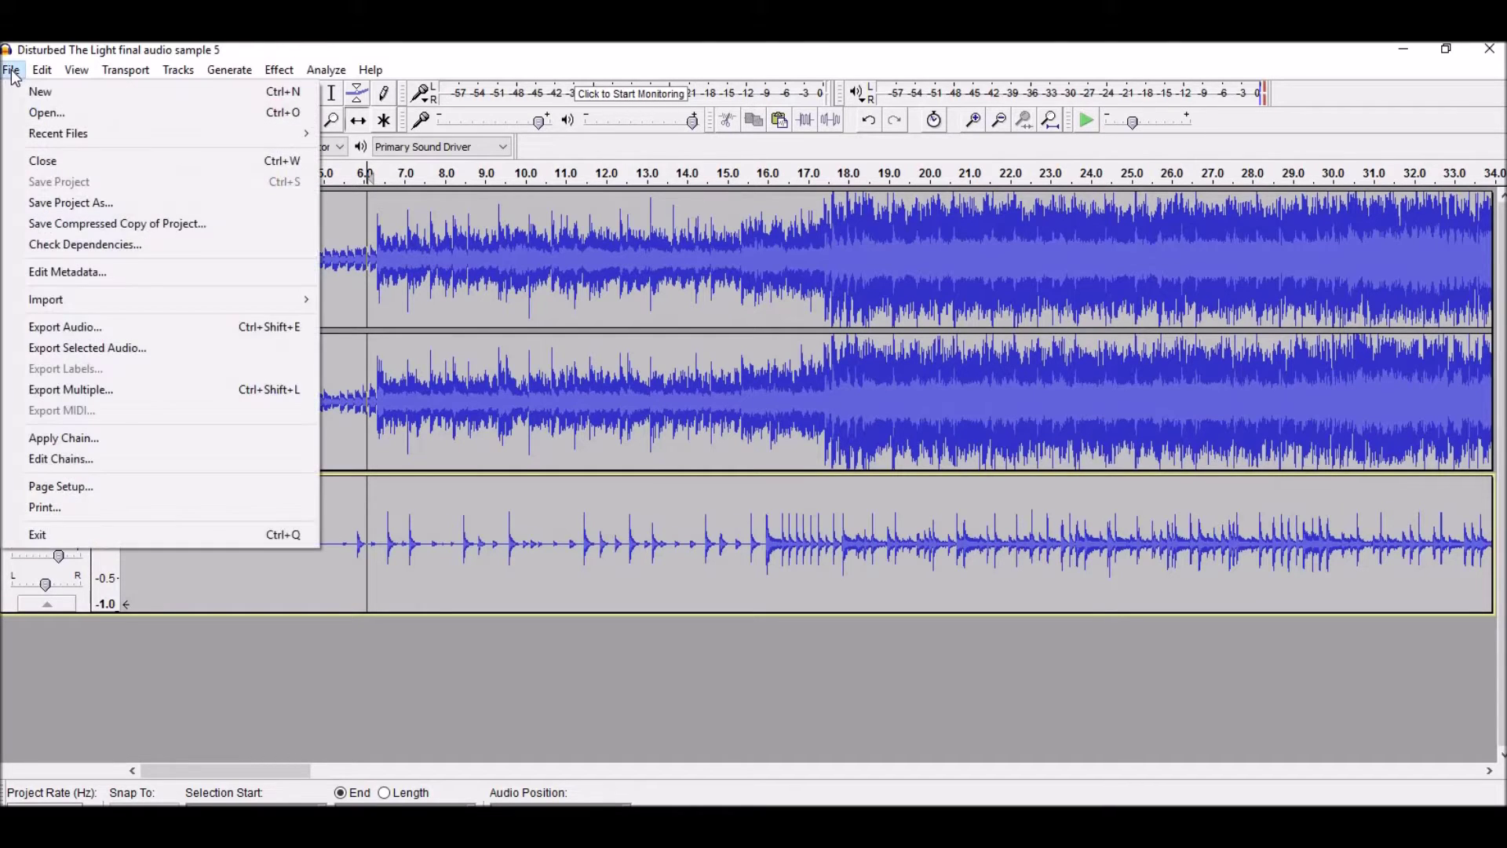
mouse_move(41, 71)
click(105, 327)
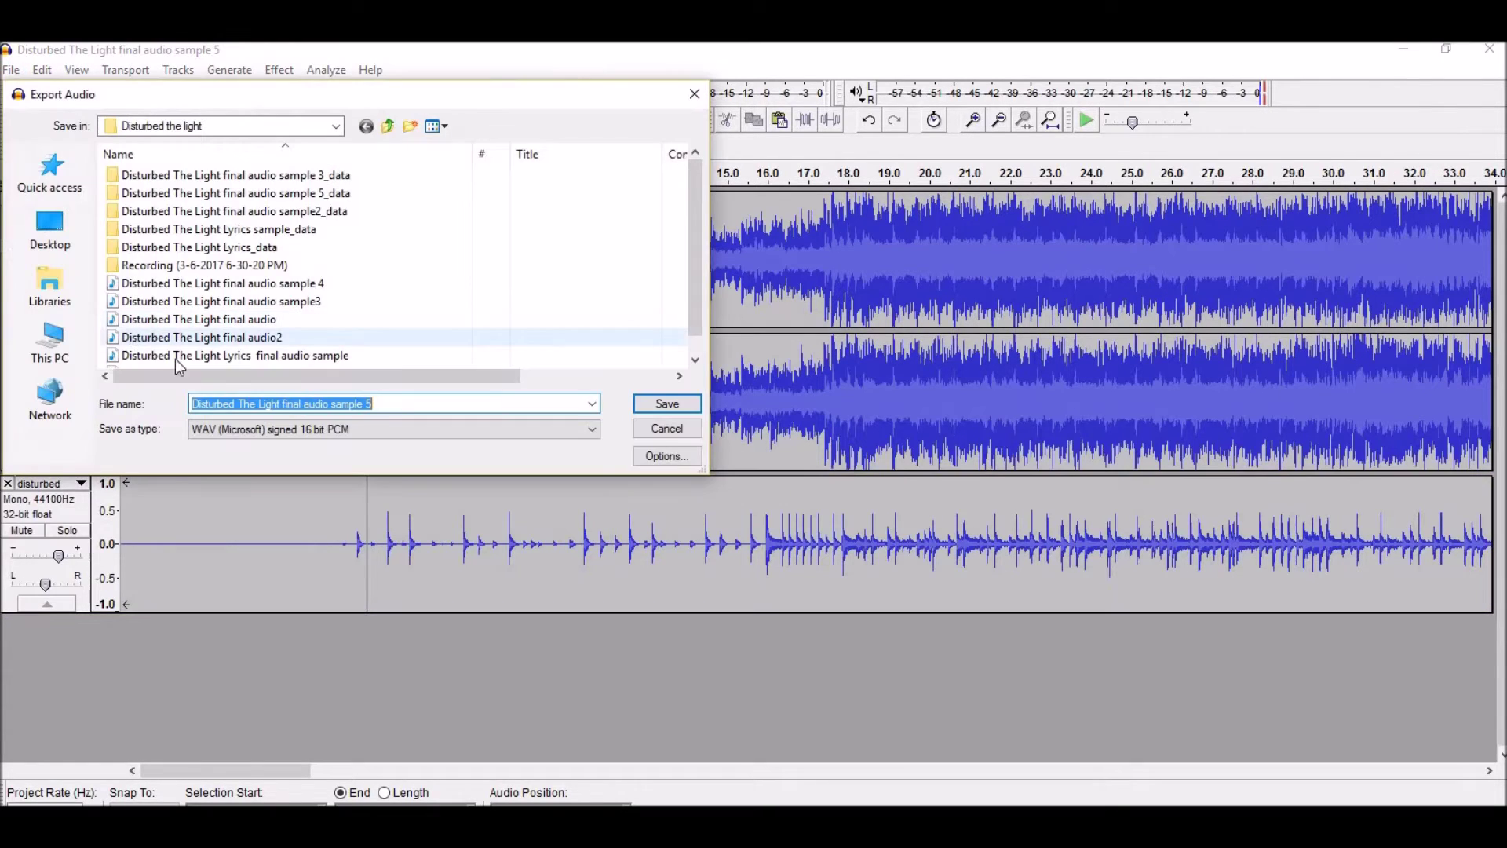
click(388, 406)
key(BackSpace)
text(6)
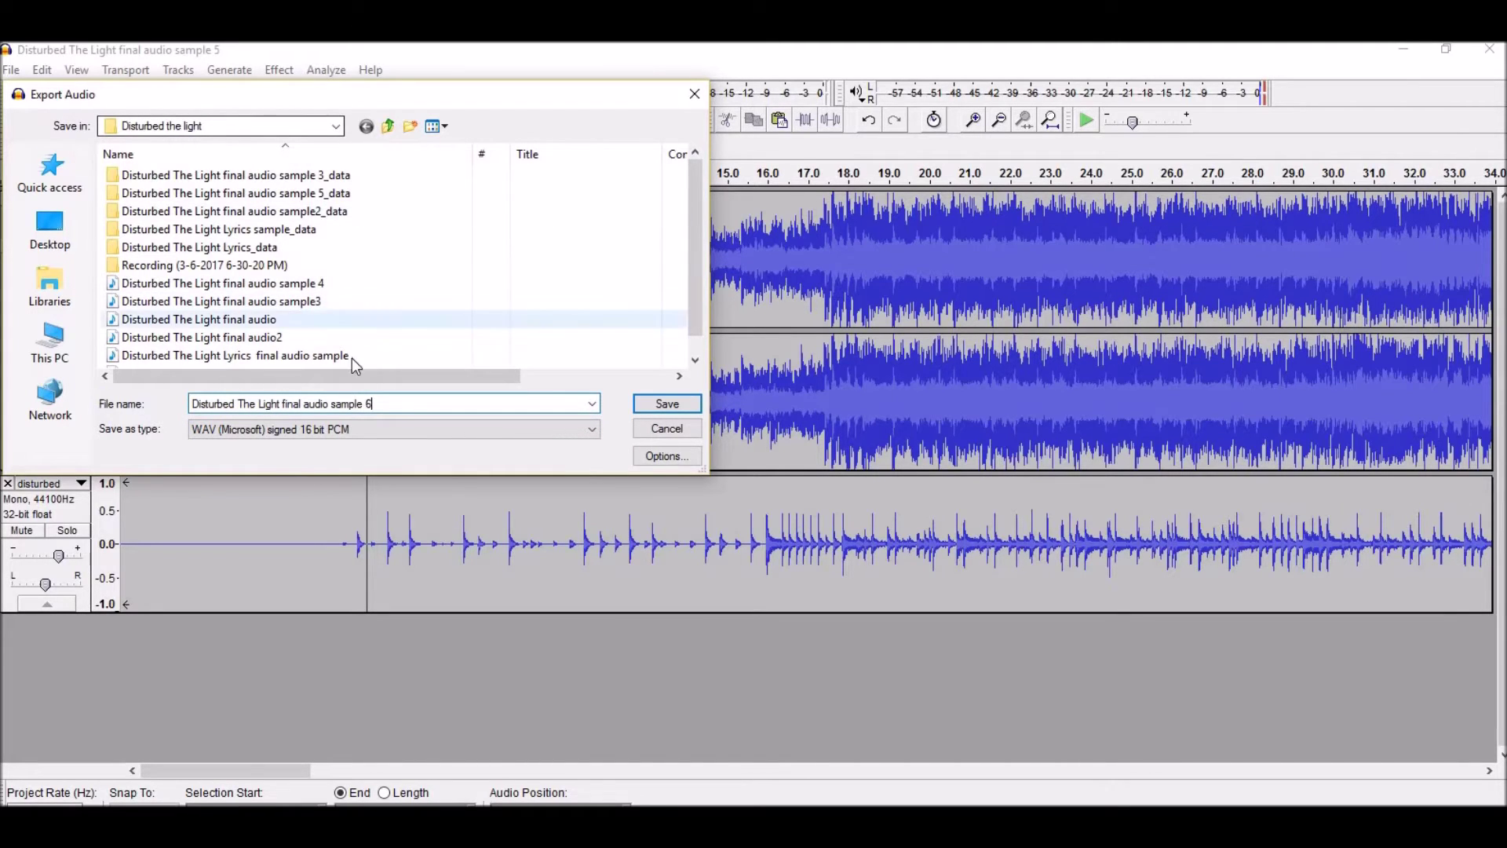
click(319, 427)
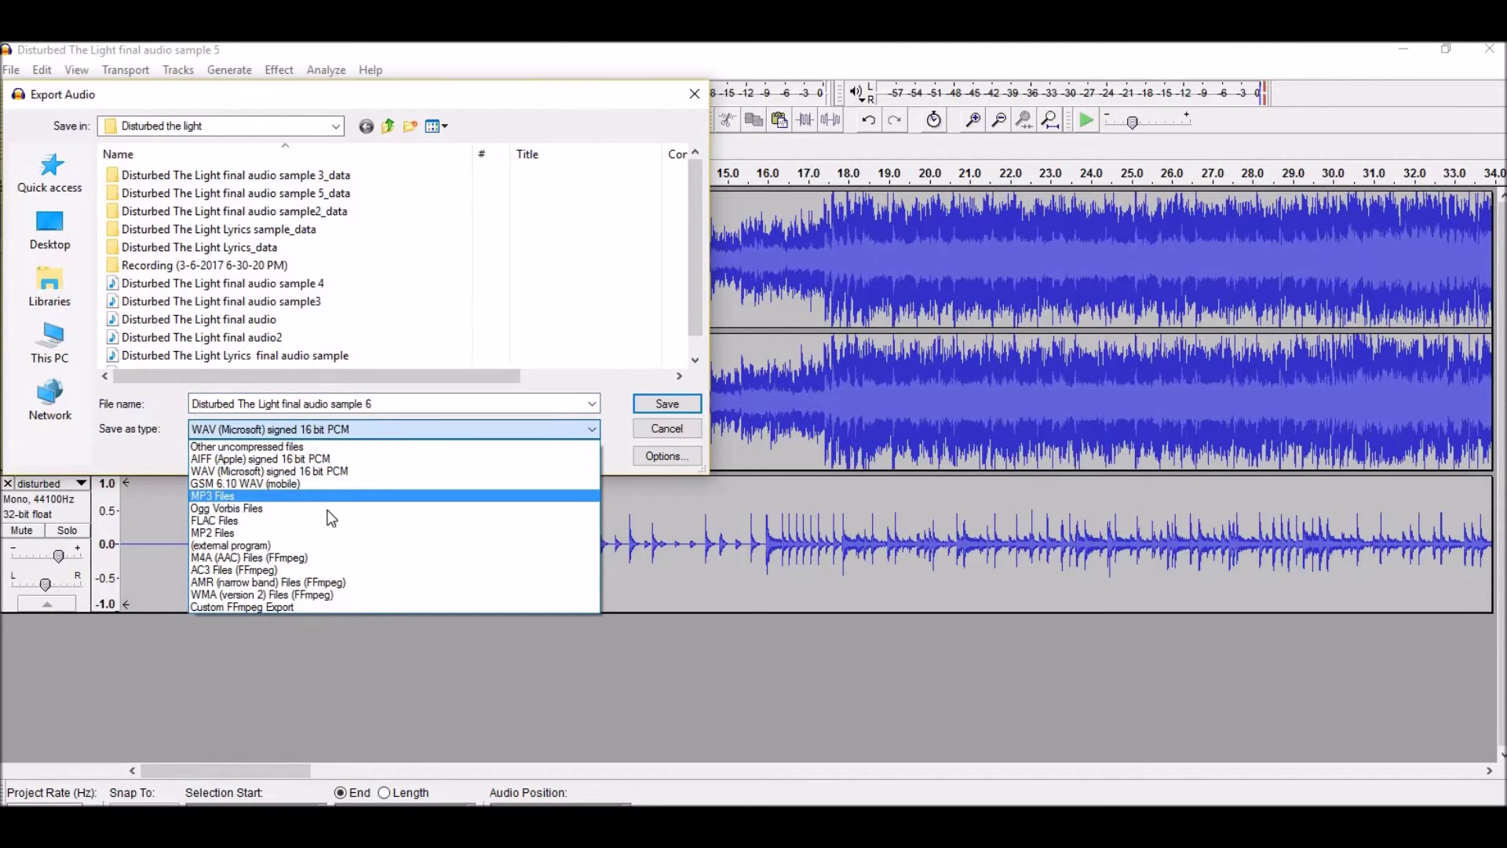
click(351, 424)
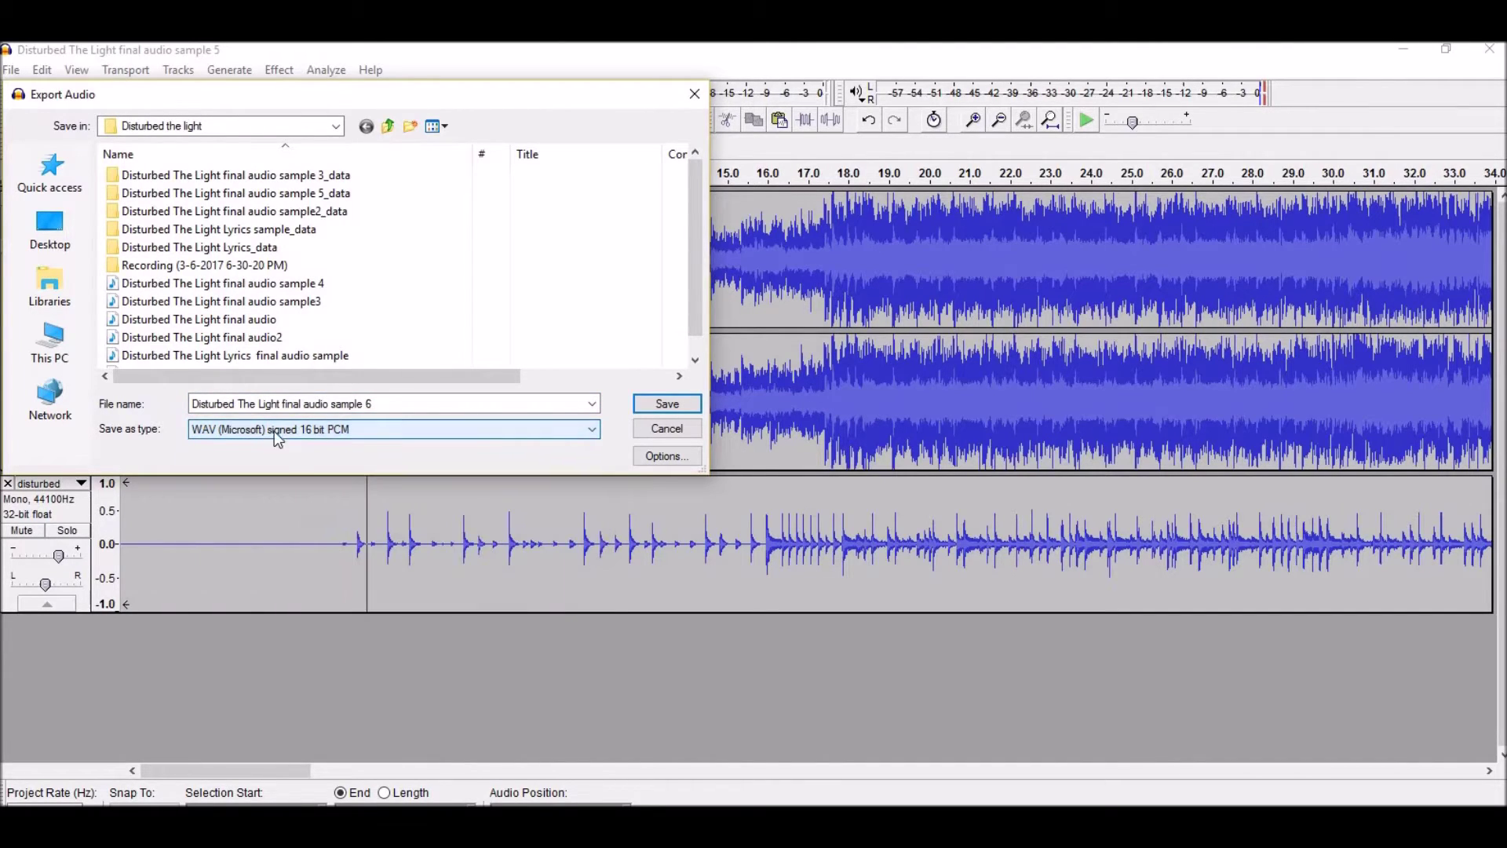
click(667, 403)
click(551, 599)
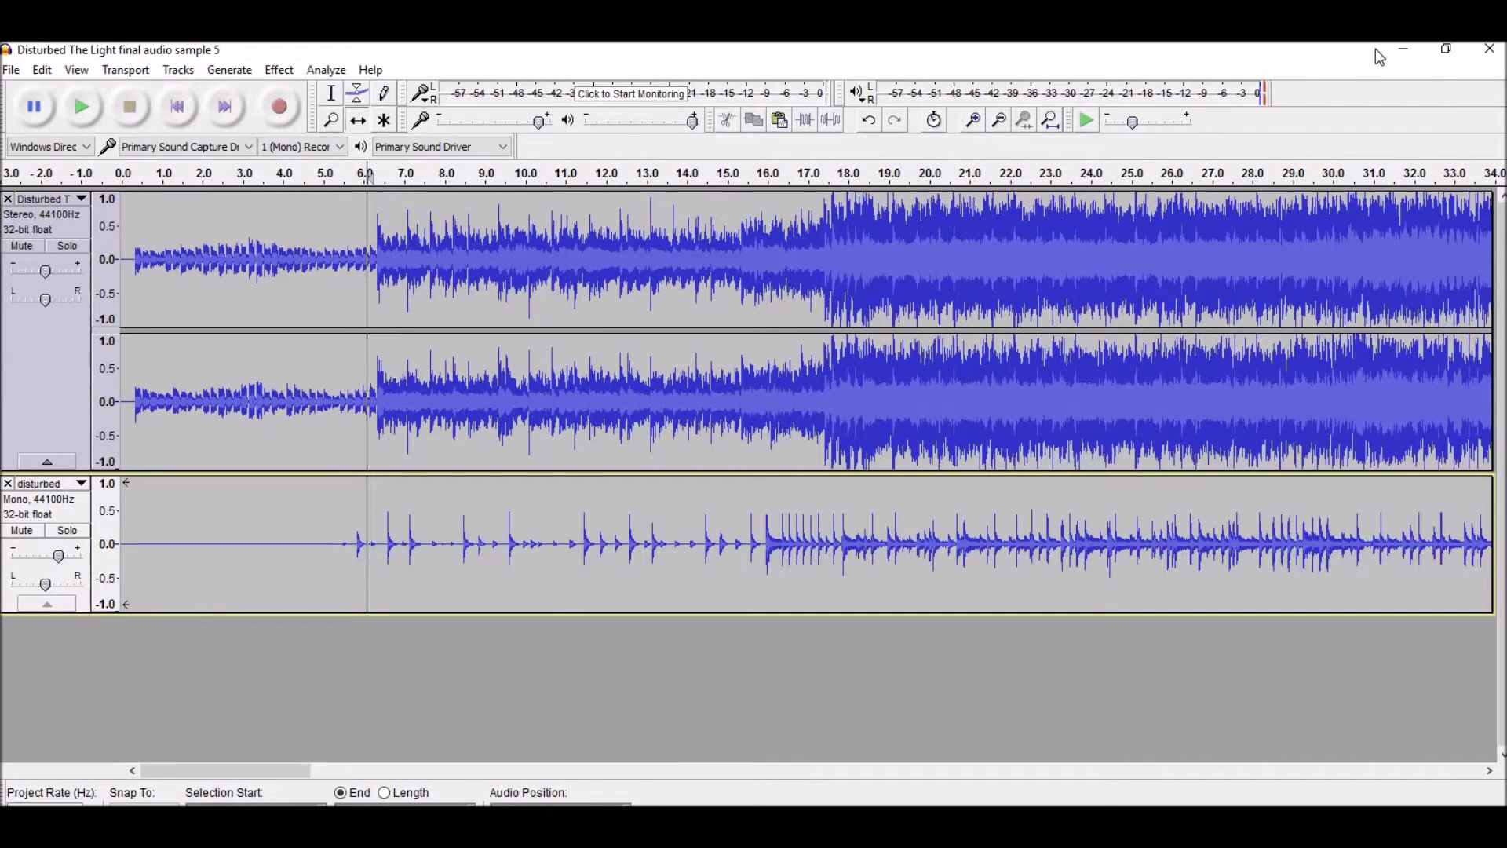
Close Audacity and play the exported "Disturbed The Light final audio sample 6" from mixed music 23 > Disturbed the light, closing the player after listening
click(1489, 48)
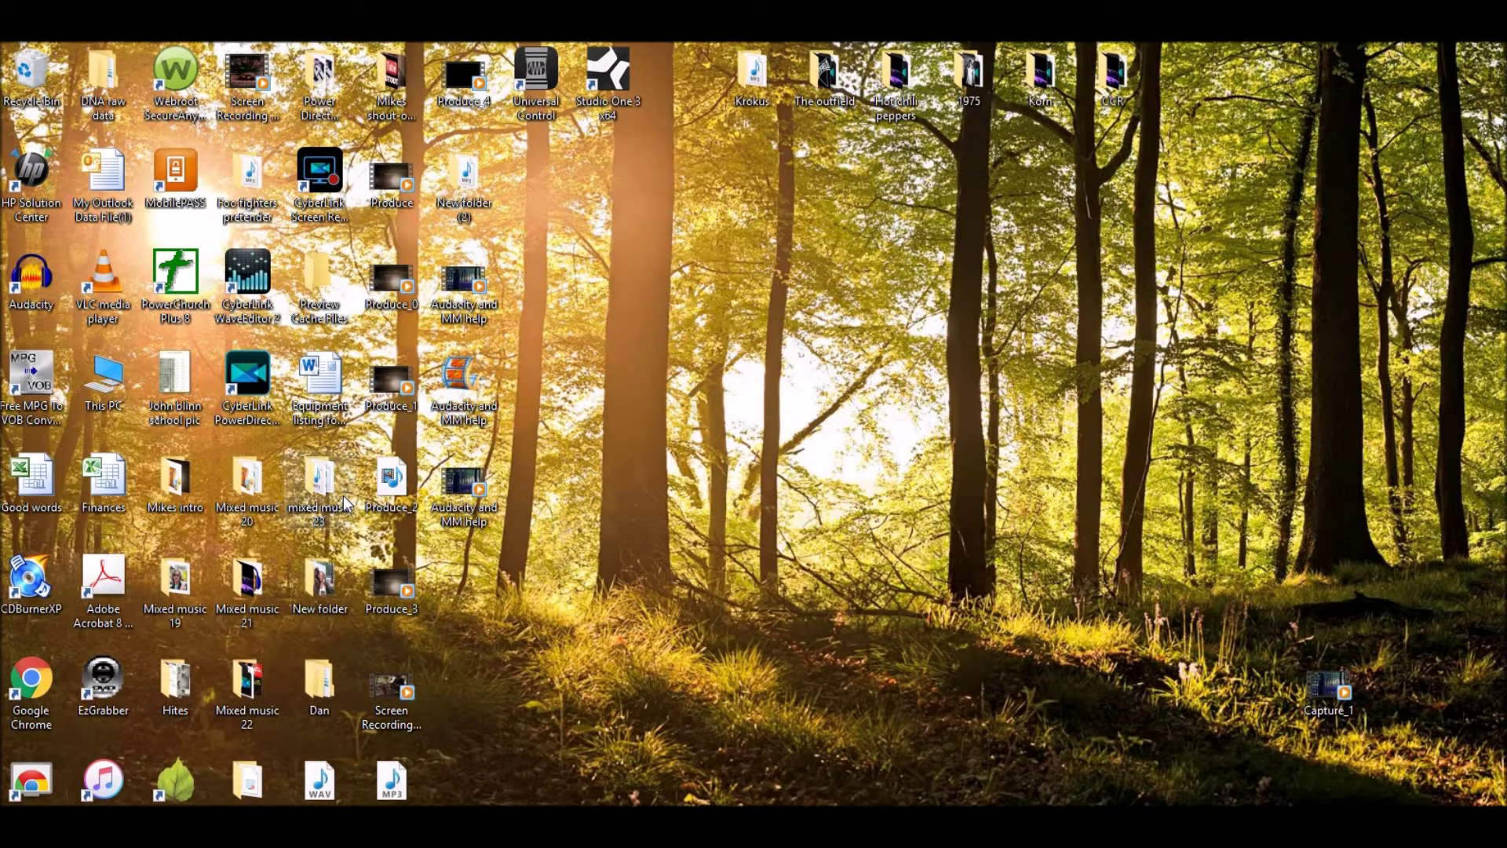
double_click(319, 483)
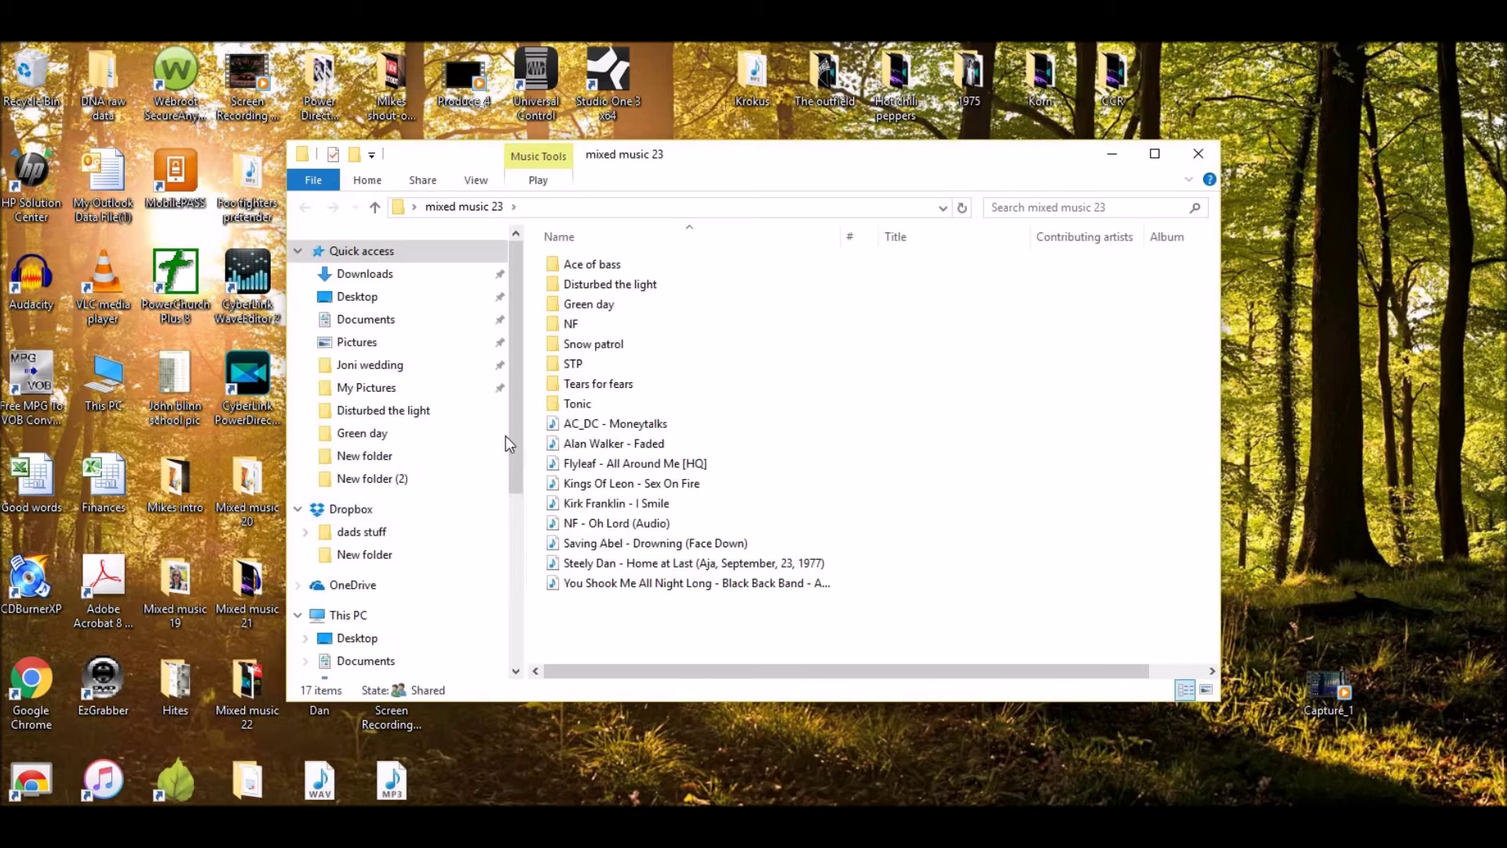
double_click(610, 284)
scroll(741, 463, down, 3)
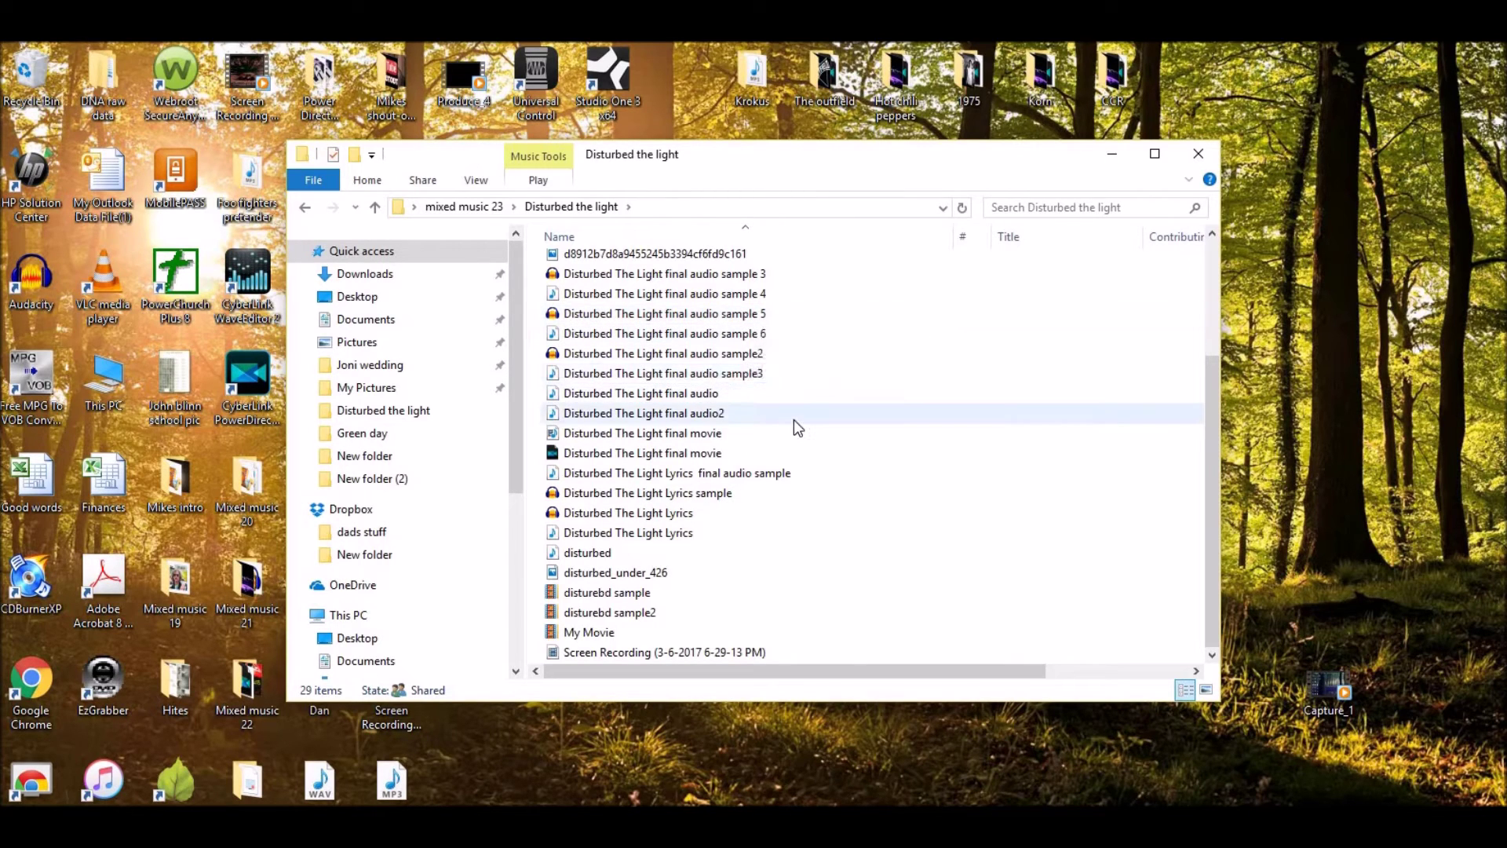
double_click(760, 336)
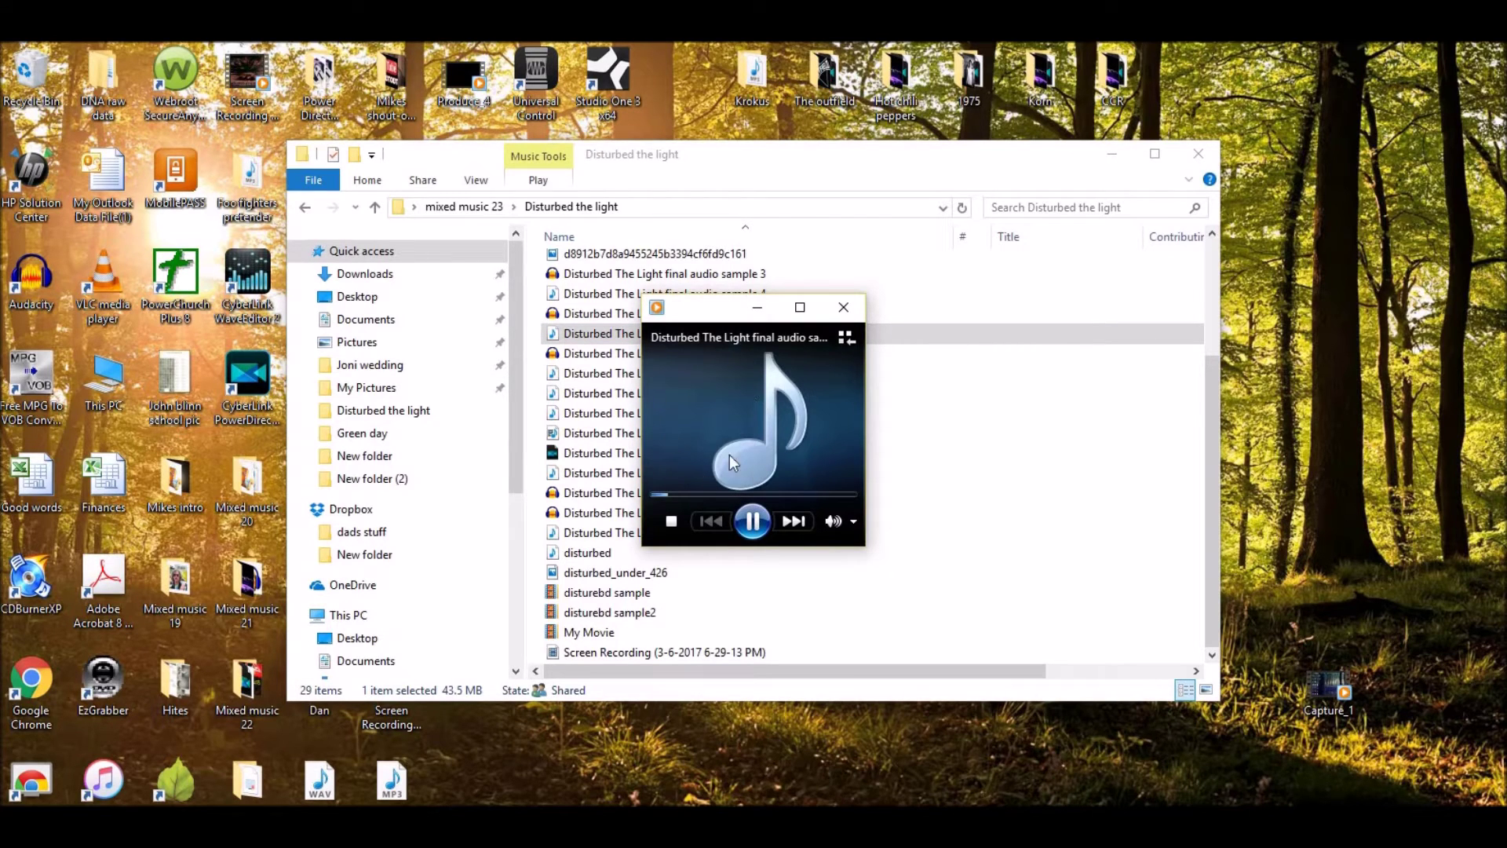
click(844, 307)
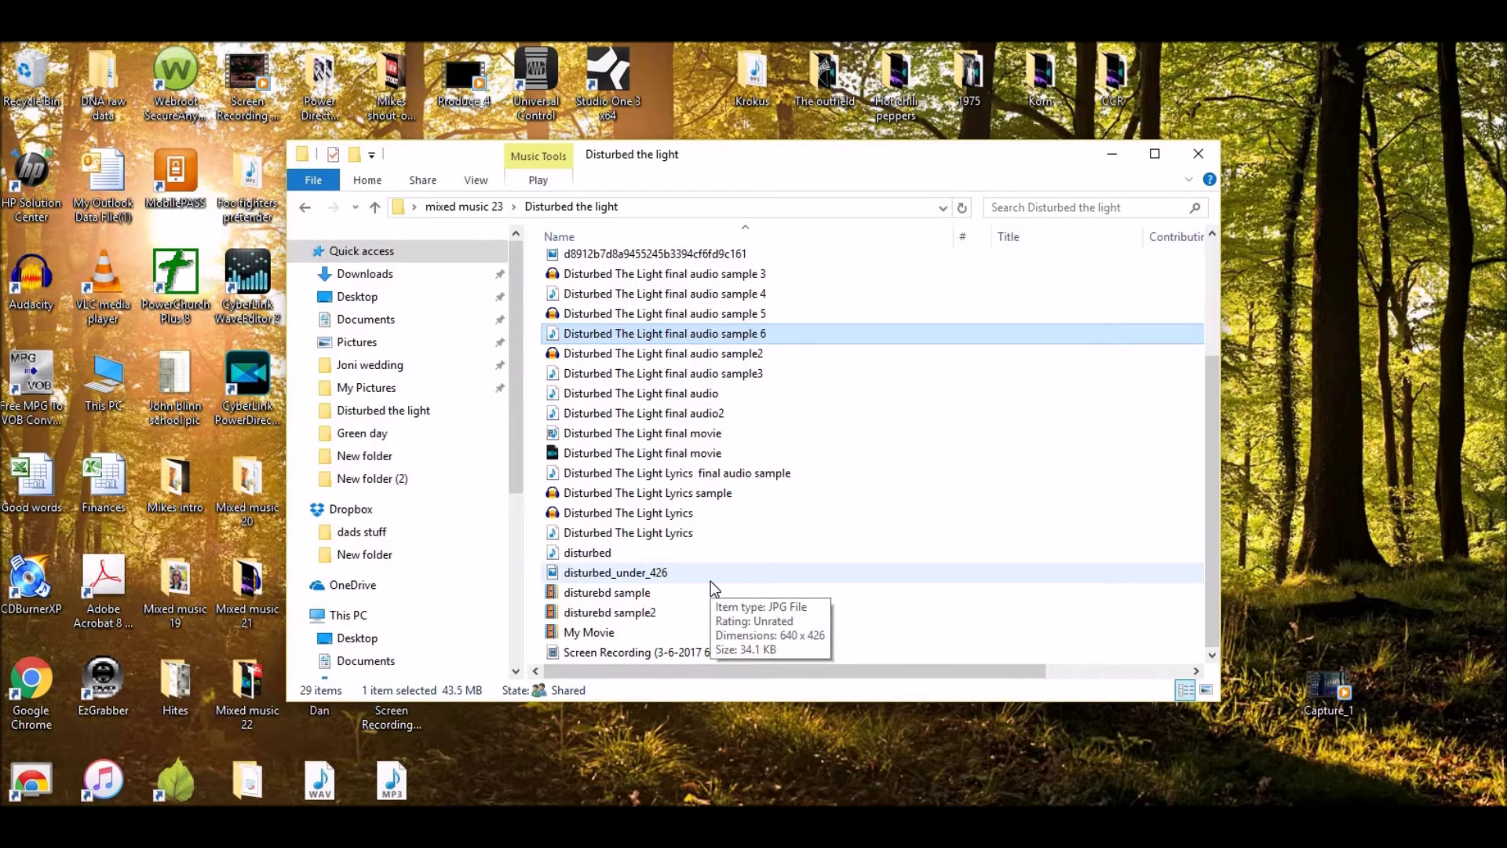
Reopen the "Disturbed The Light final audio sample 5" project in Audacity and place the cursor at about 11.5 seconds in the mono track
click(645, 314)
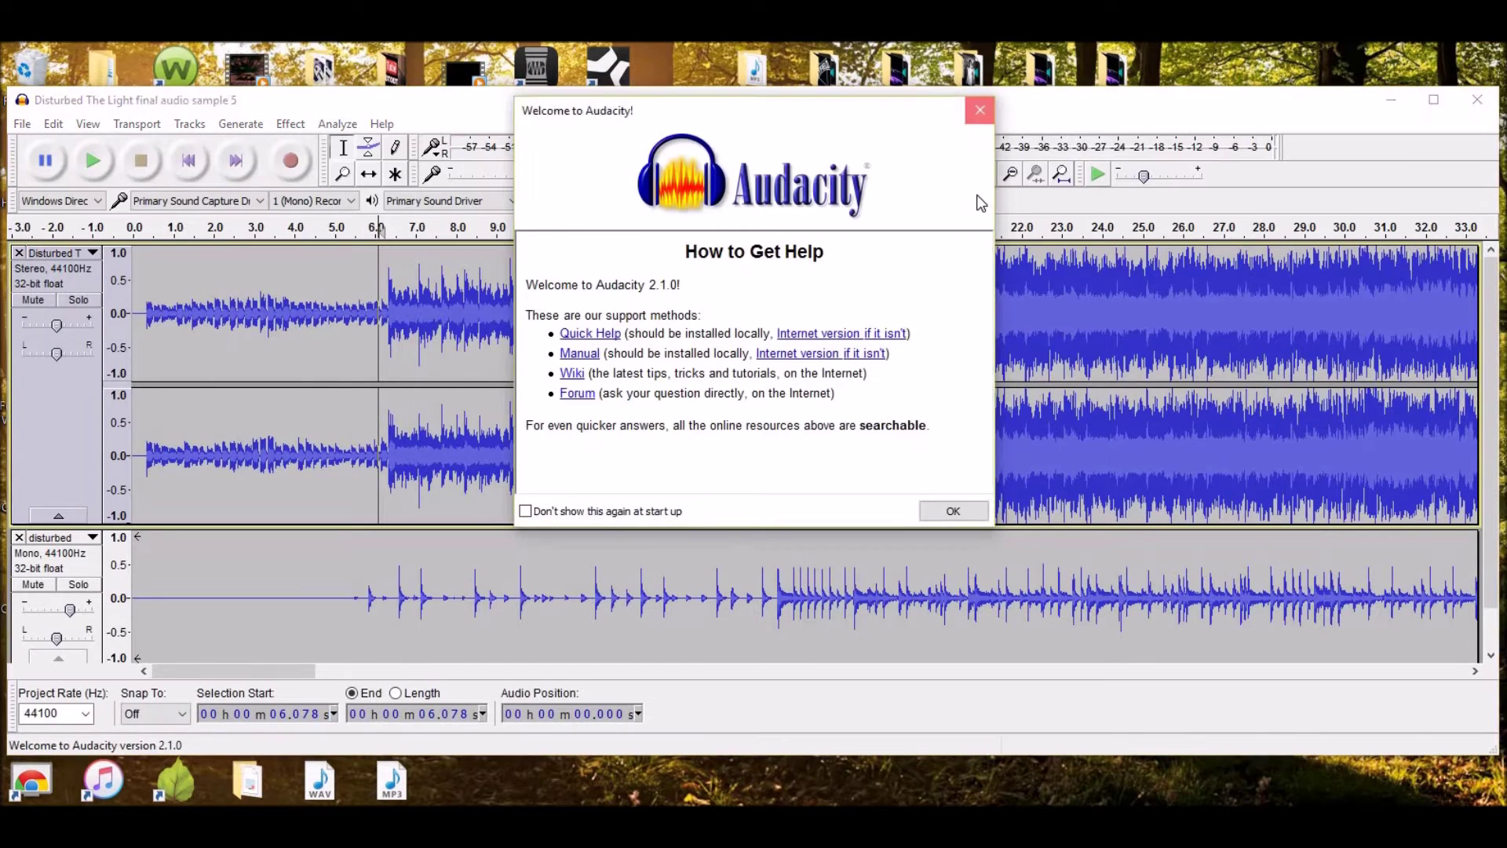
click(942, 511)
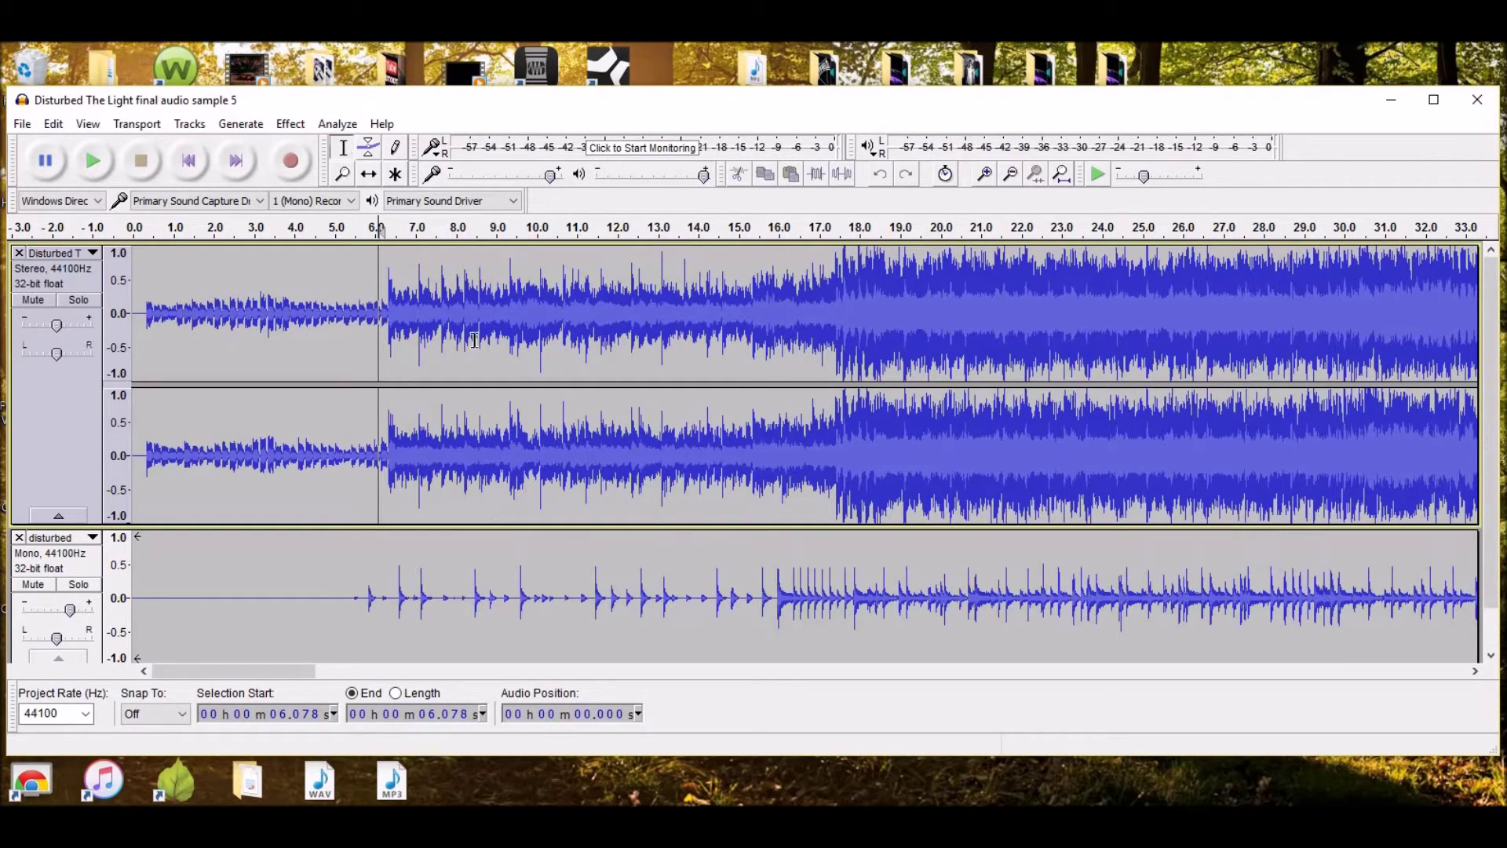
click(598, 549)
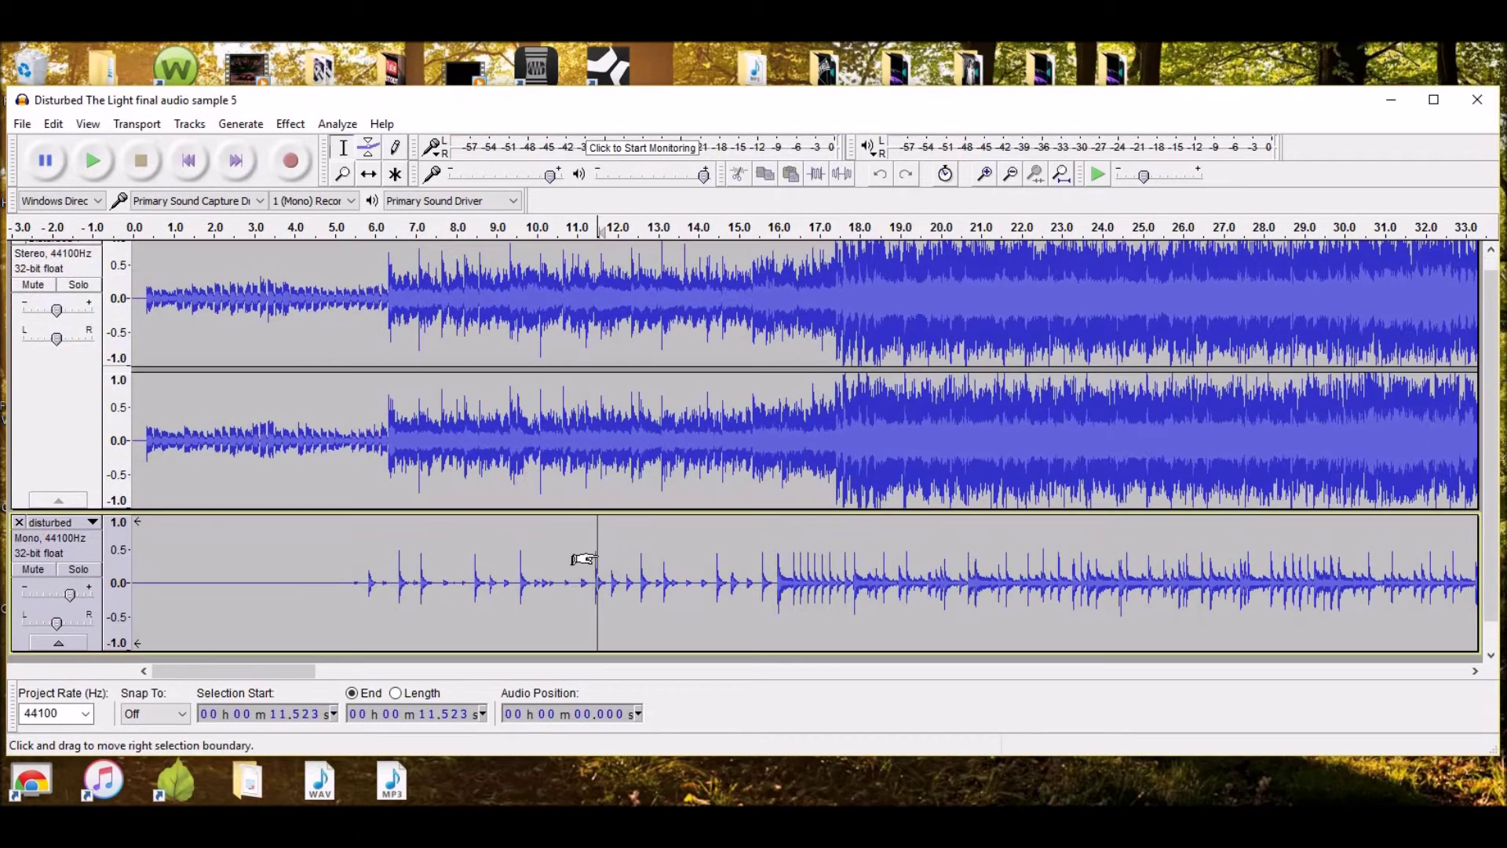
Shift the mono track slightly earlier with the Time Shift tool
click(369, 175)
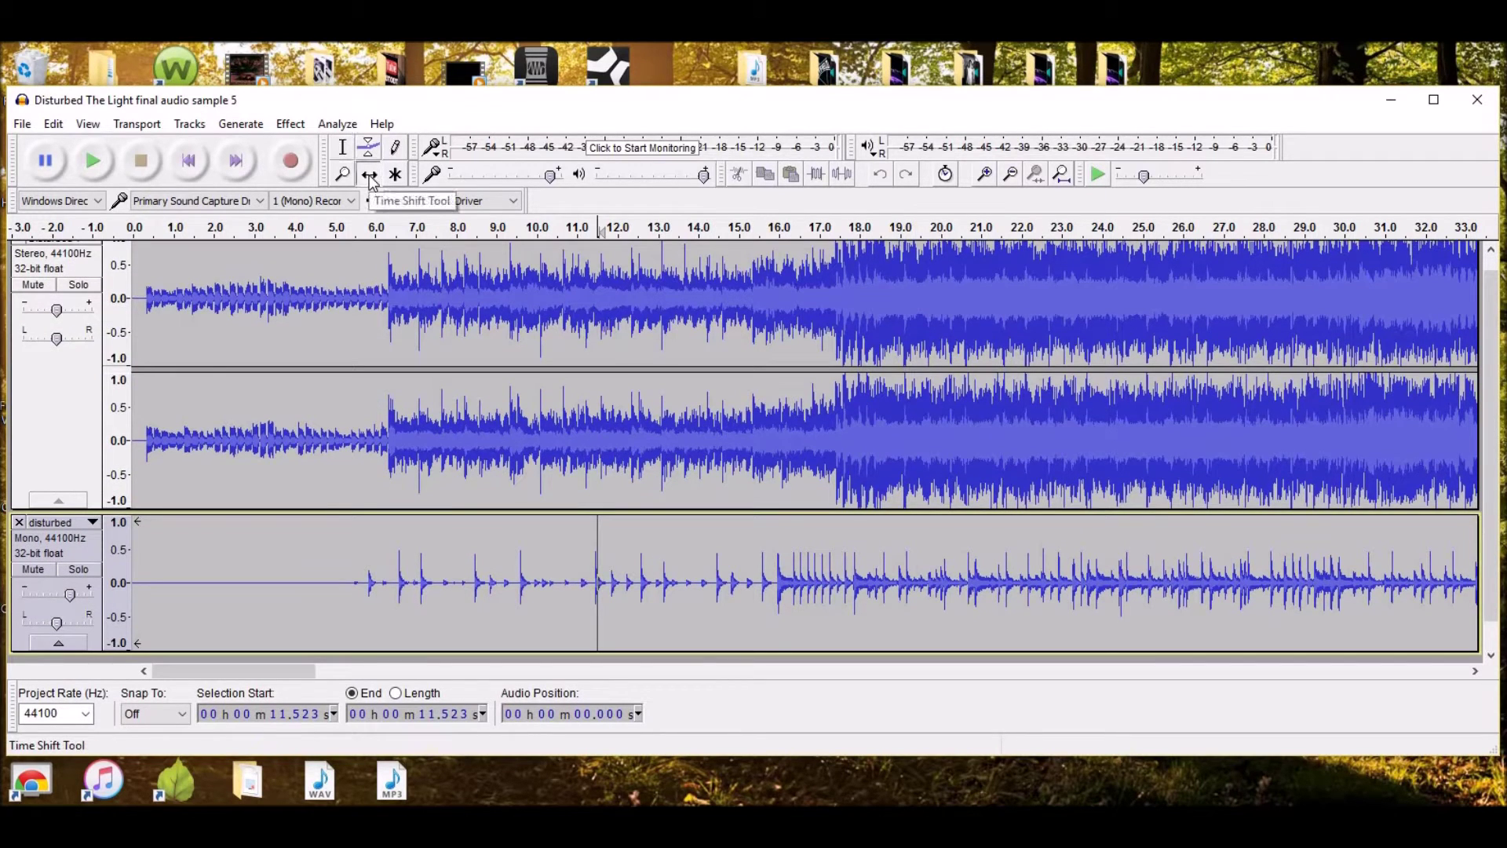
drag(585, 536, 589, 536)
drag(589, 536, 587, 536)
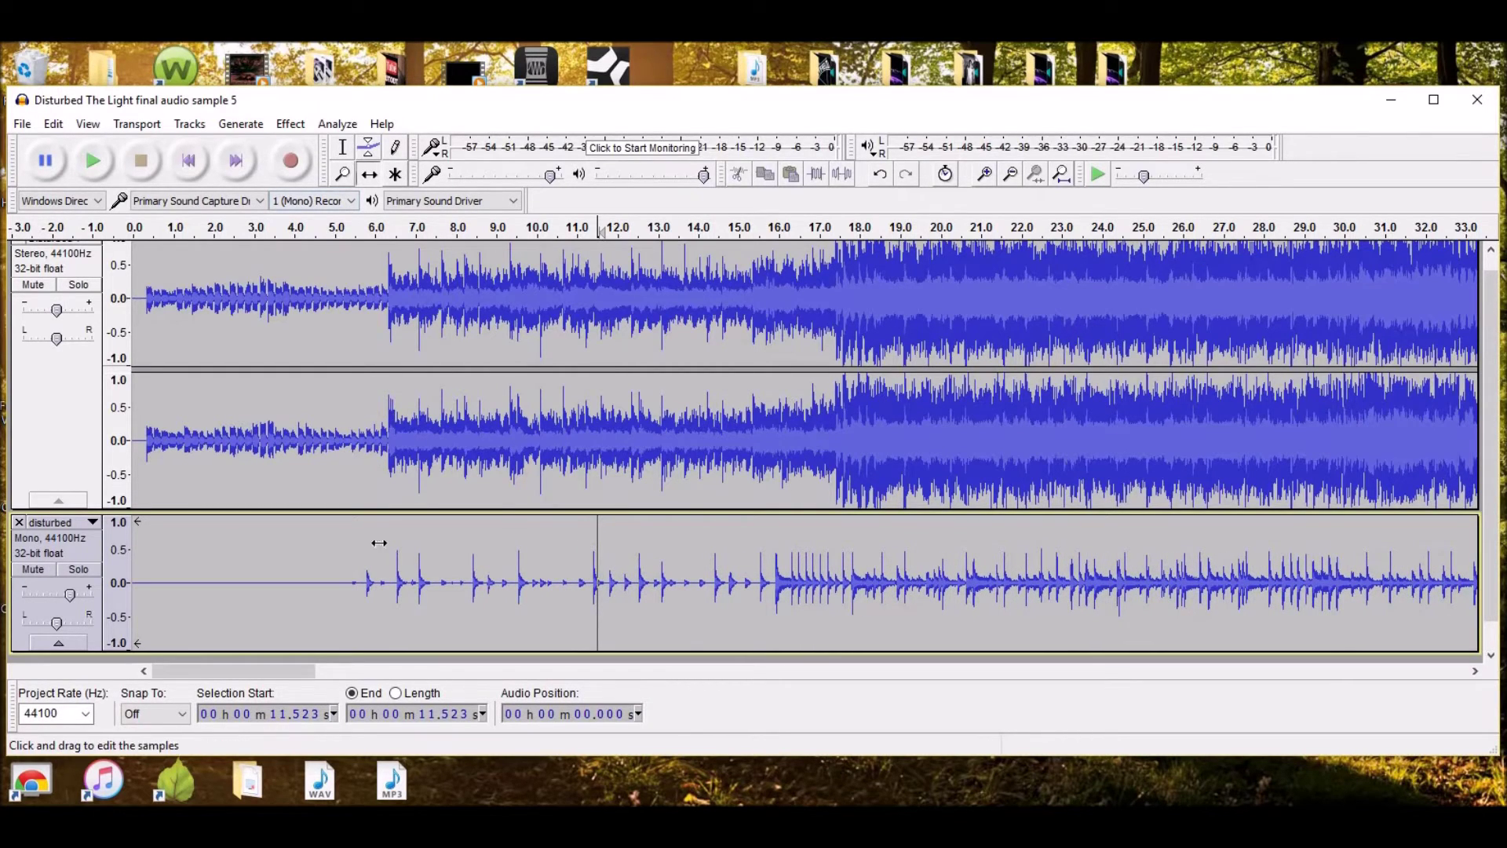
click(299, 125)
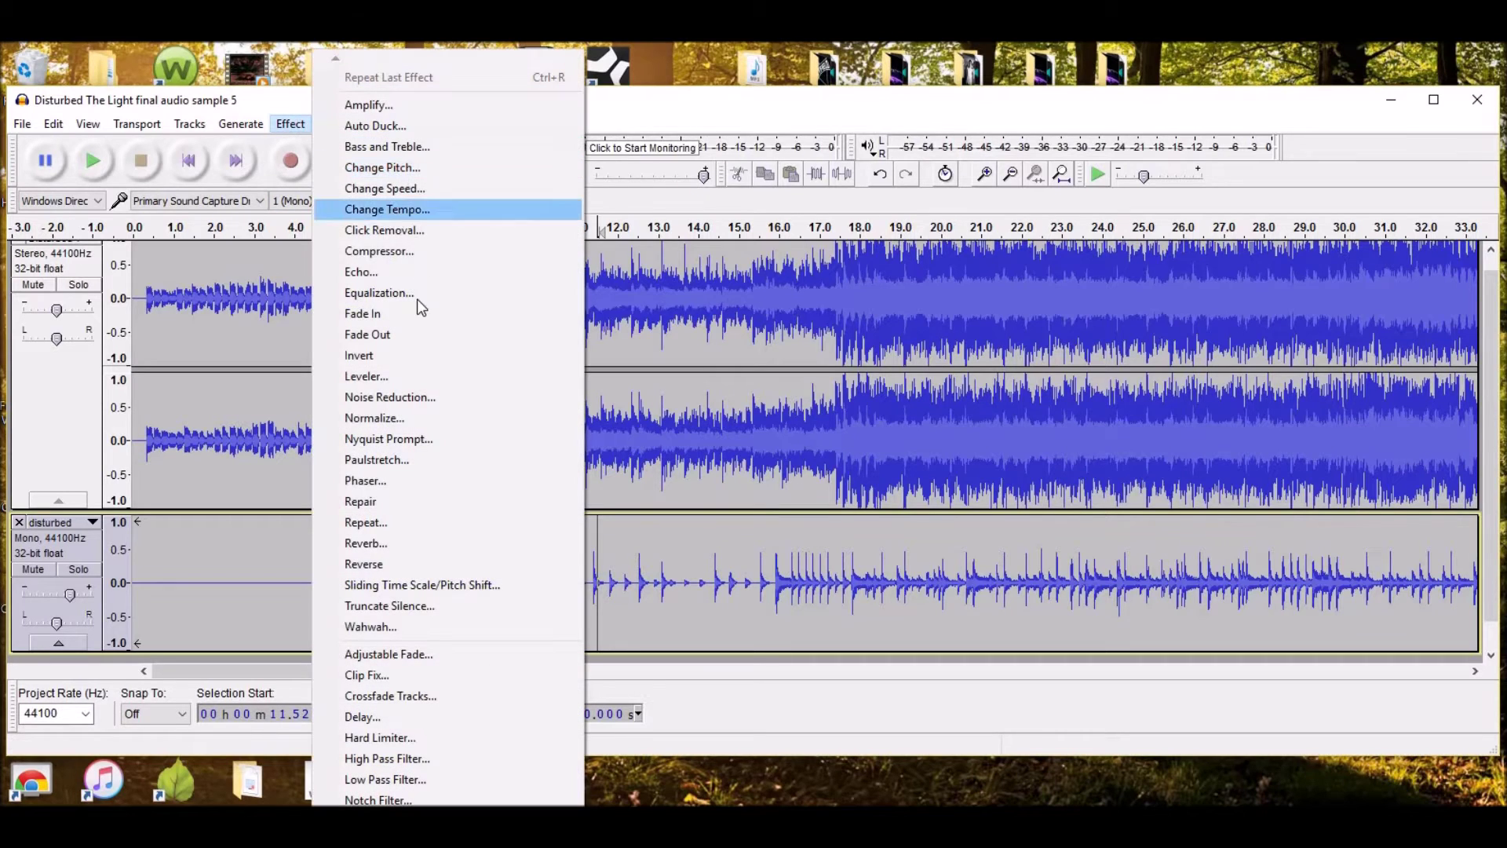
click(265, 367)
scroll(288, 467, up, 1)
scroll(343, 526, down, 1)
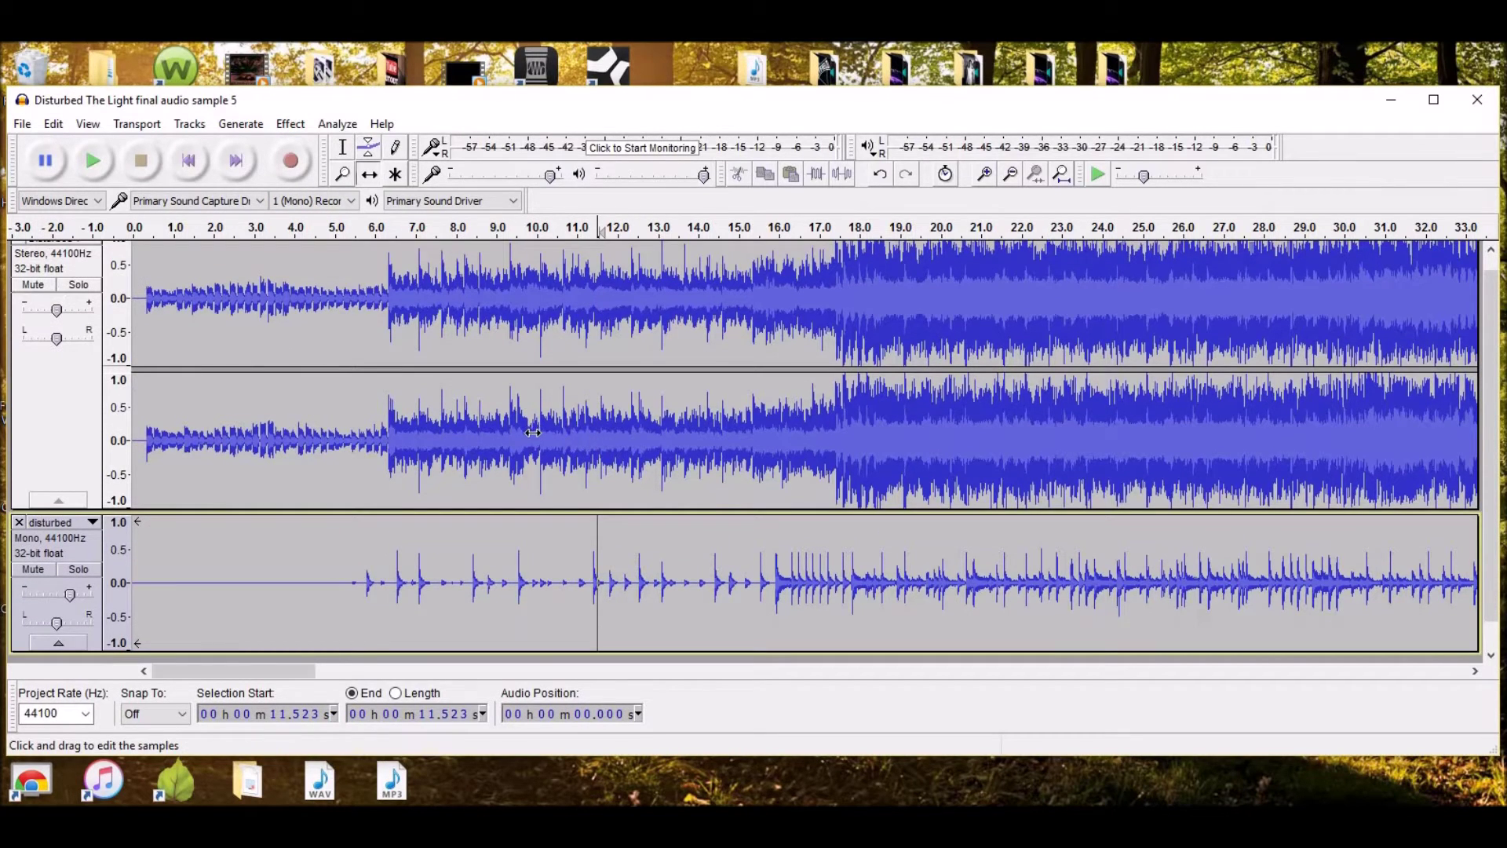
click(22, 124)
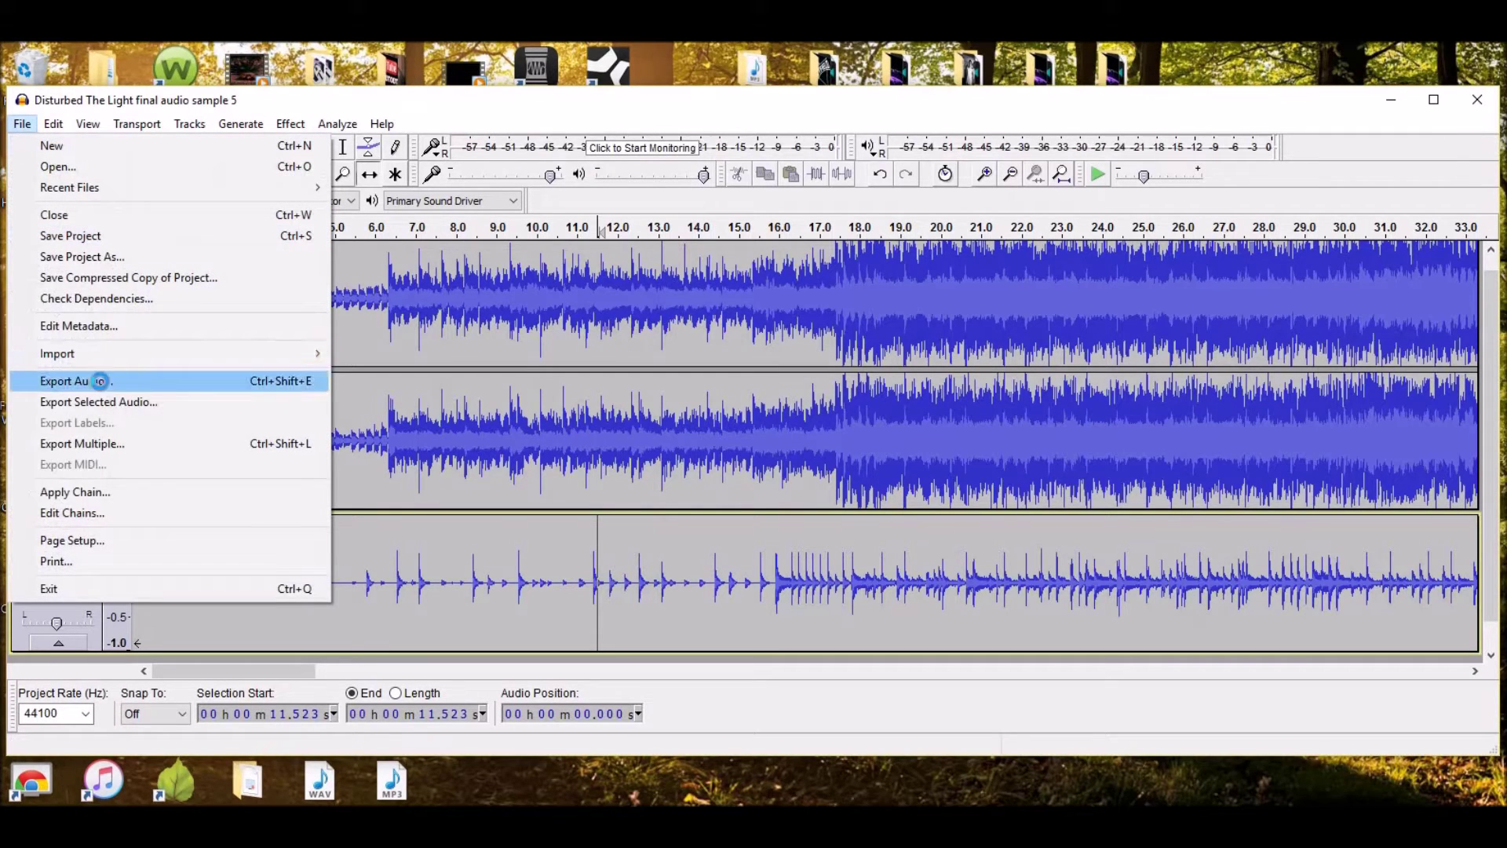
click(101, 382)
click(398, 458)
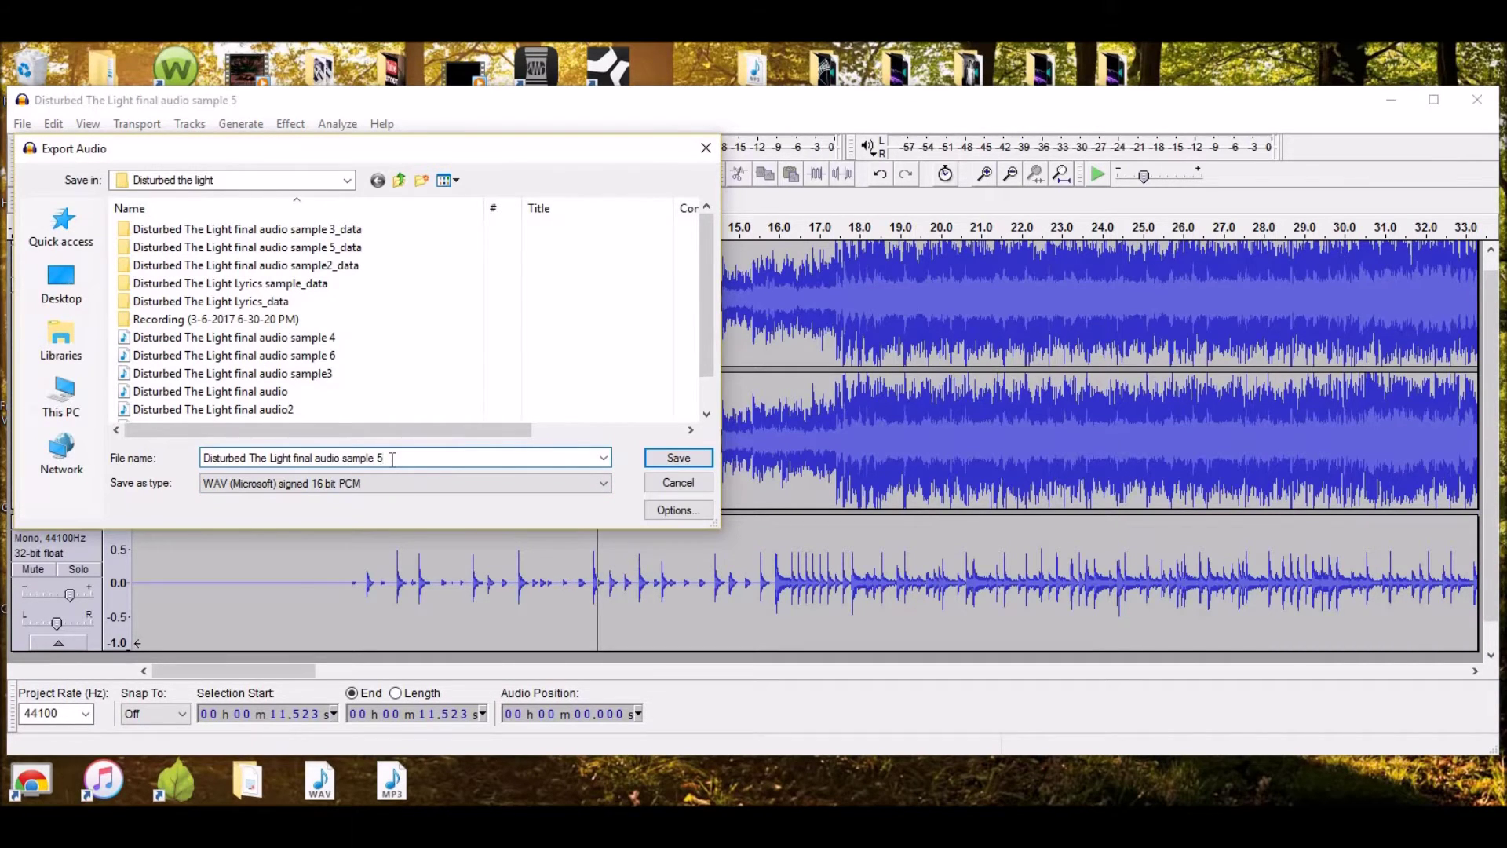
click(673, 484)
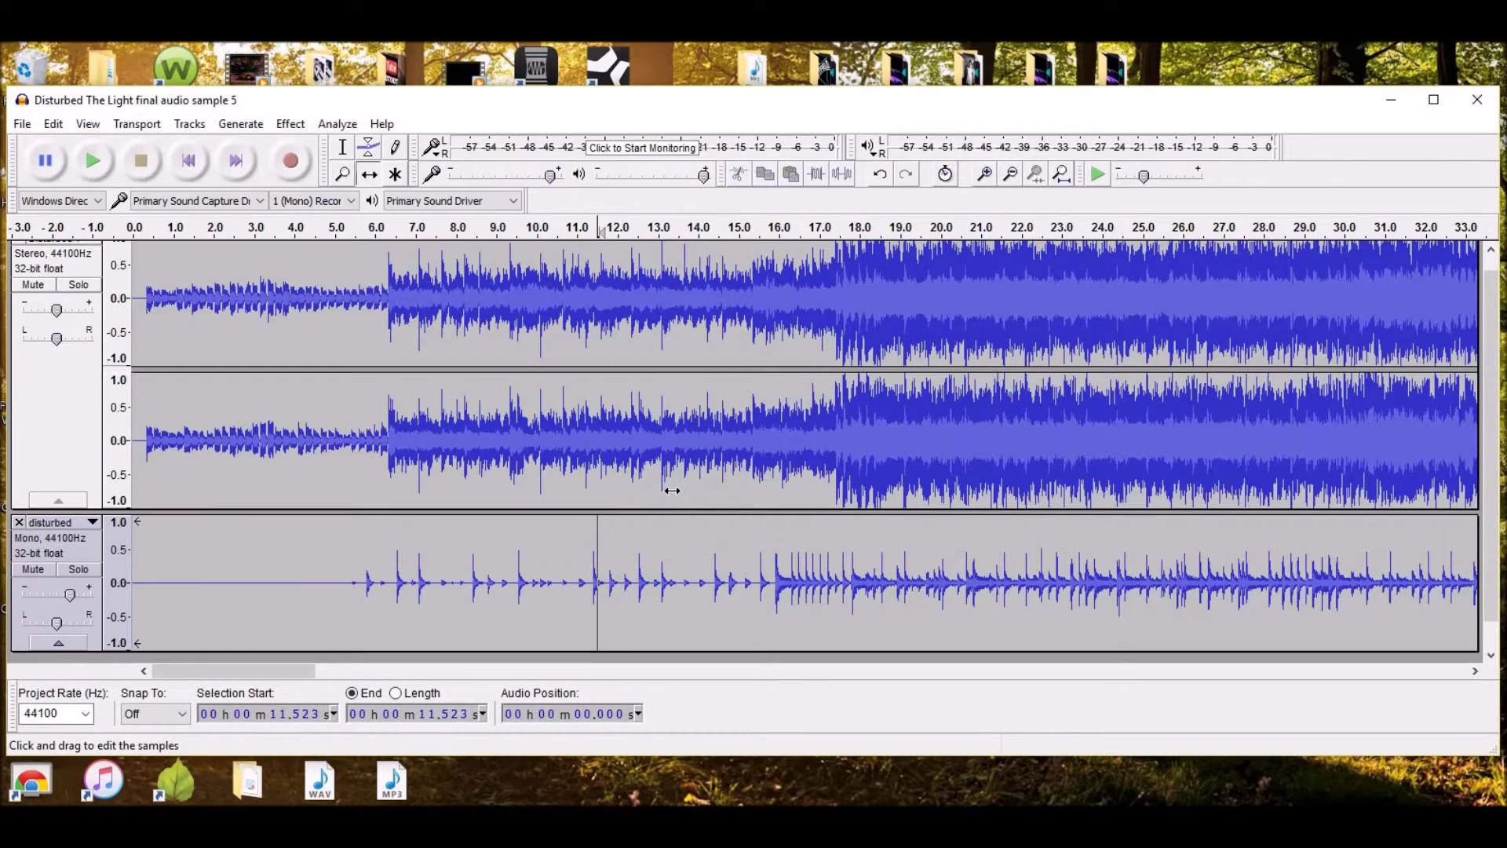
Close Audacity without saving the changes and switch to Movie Maker
click(1487, 109)
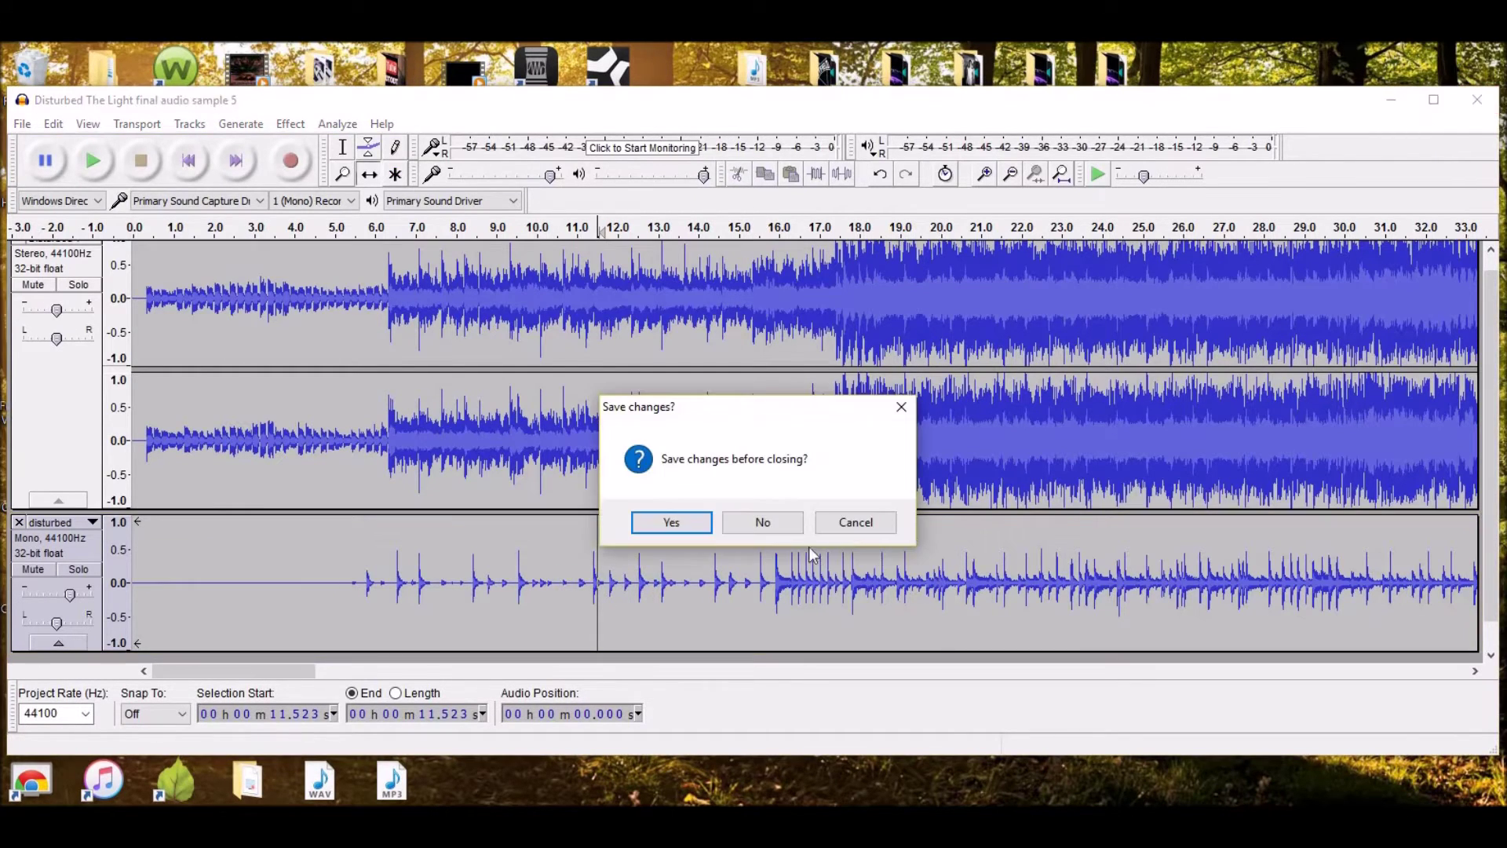
click(791, 527)
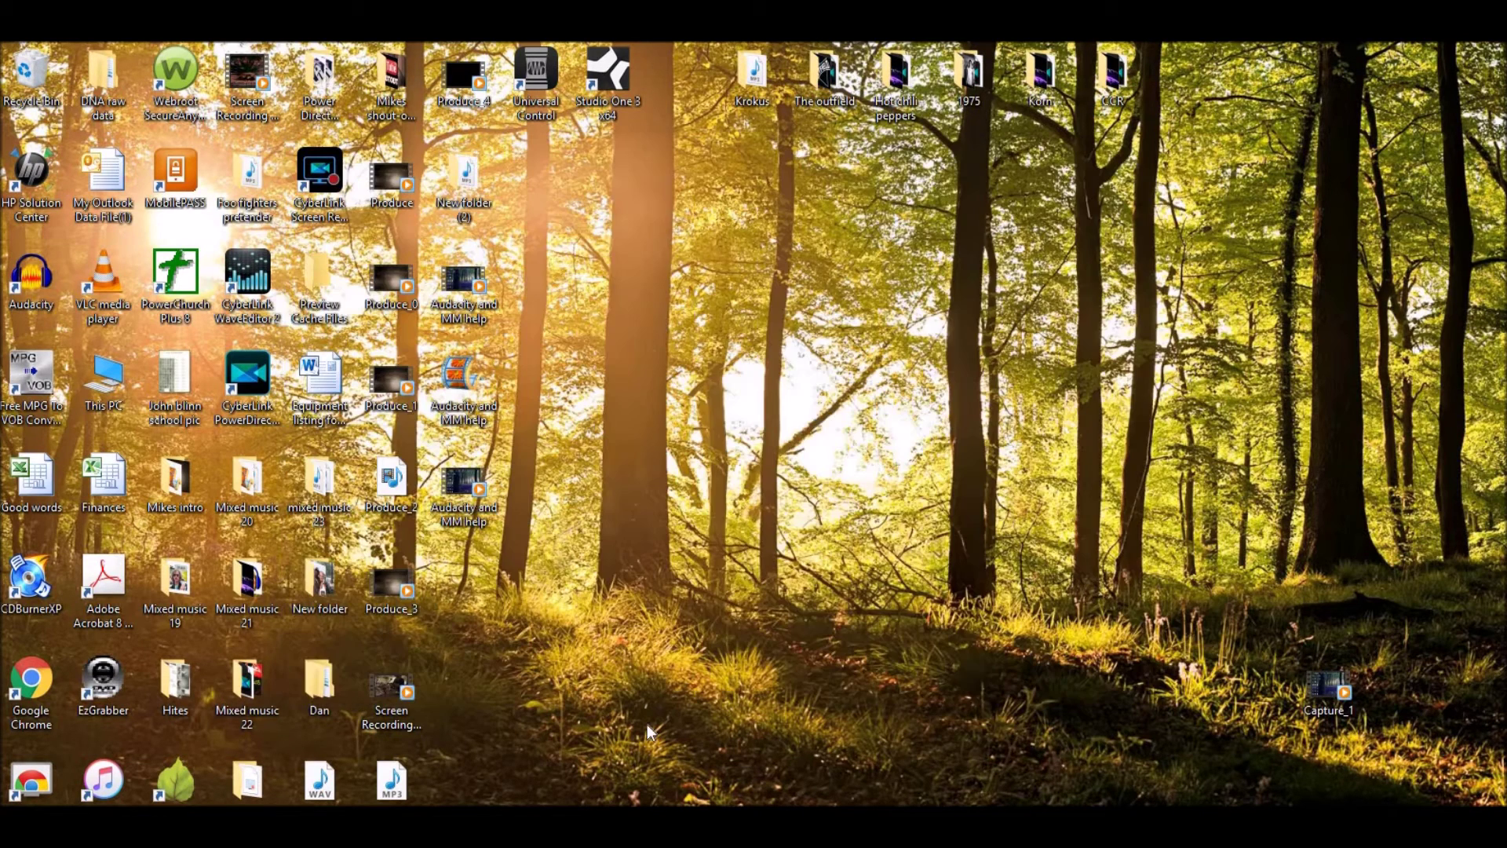
click(1198, 153)
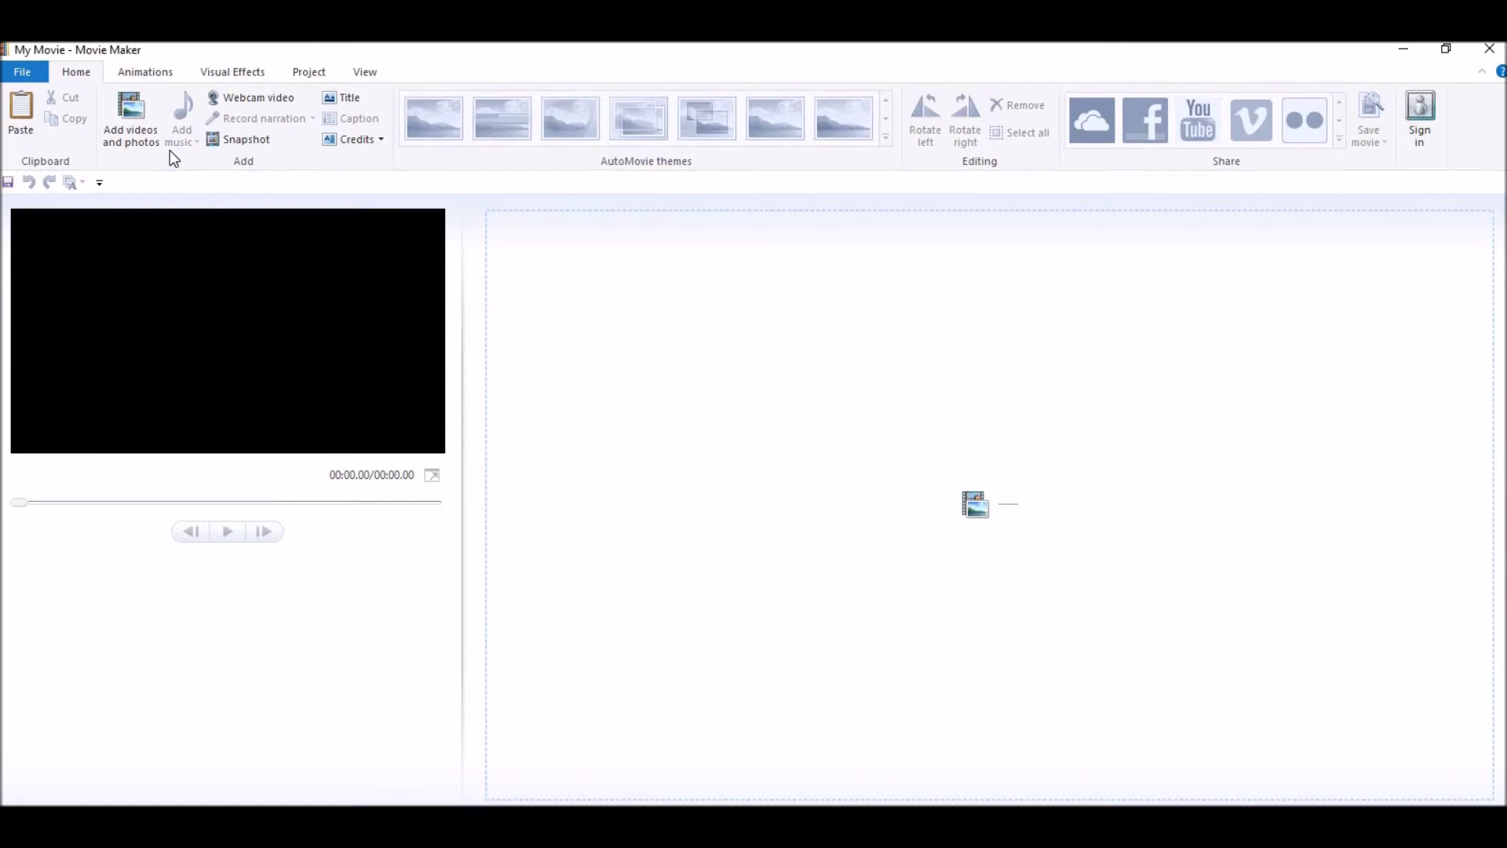
Add the video 00236.MTS from the mixed music 23 folder on the Desktop to the movie
click(148, 135)
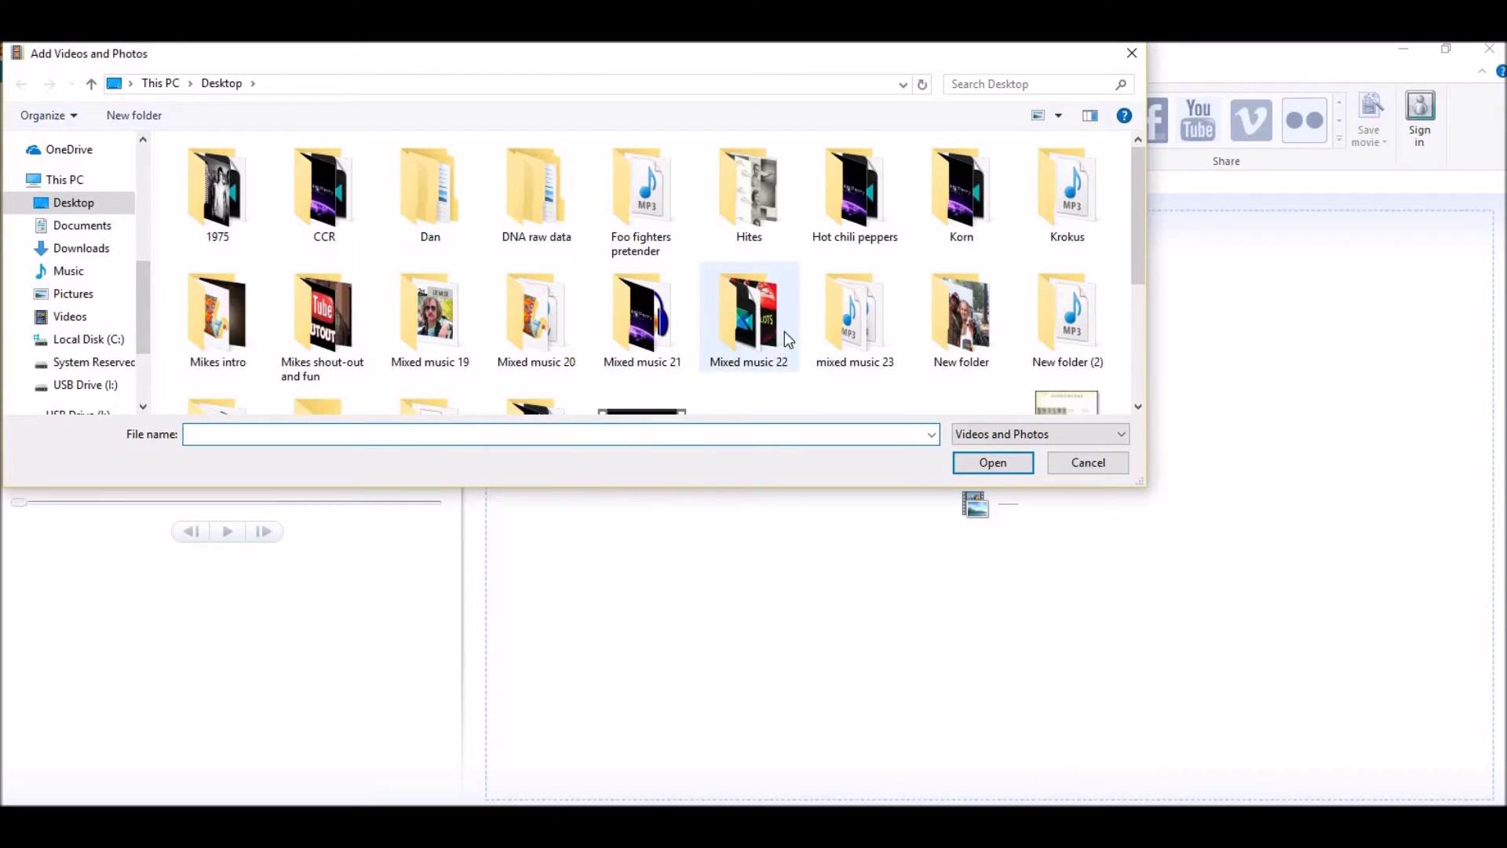
double_click(875, 342)
double_click(312, 190)
double_click(845, 205)
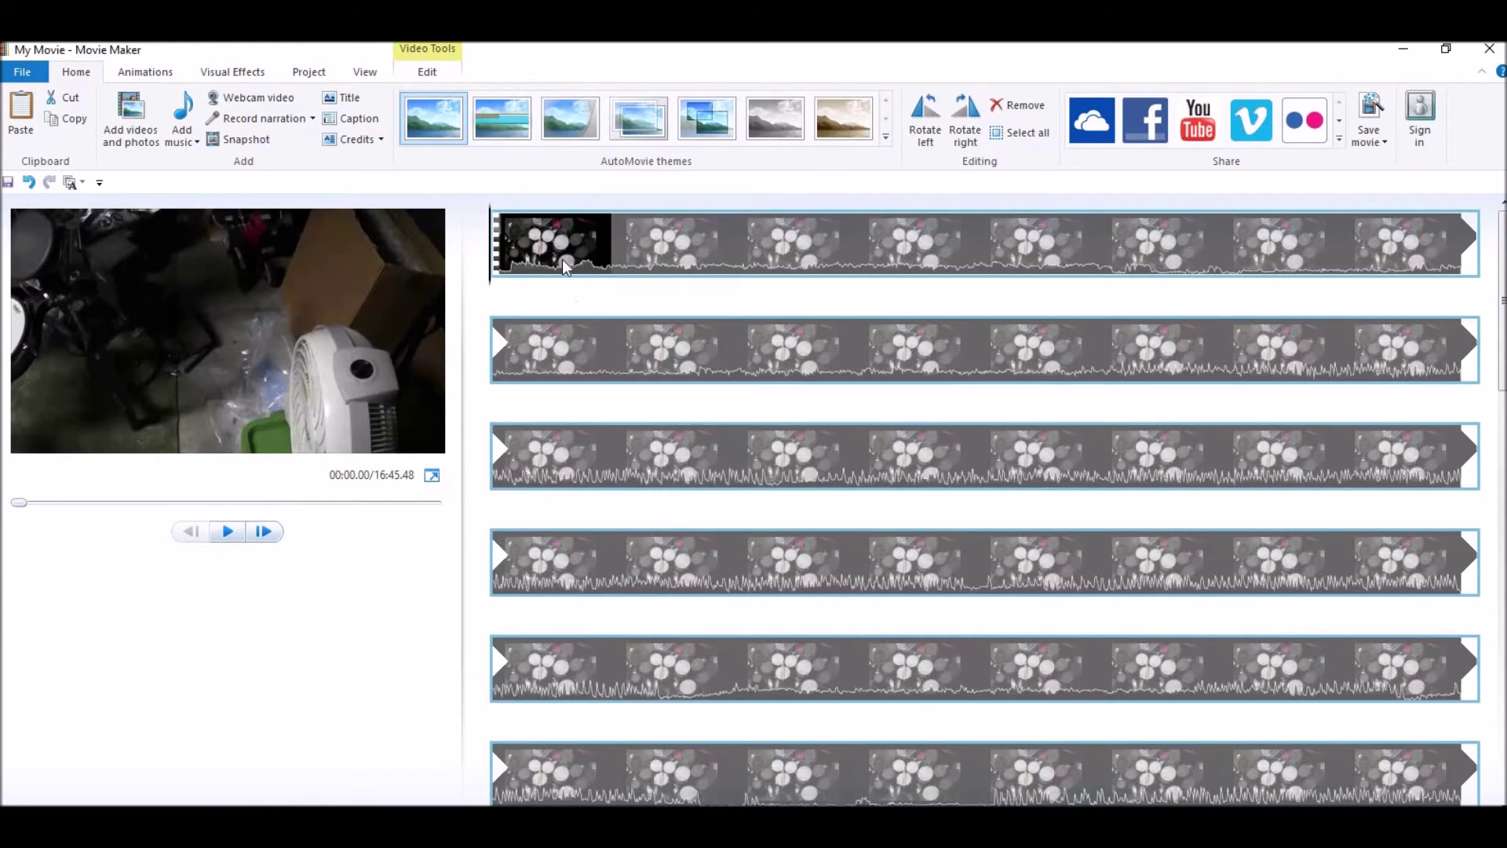
mouse_move(563, 261)
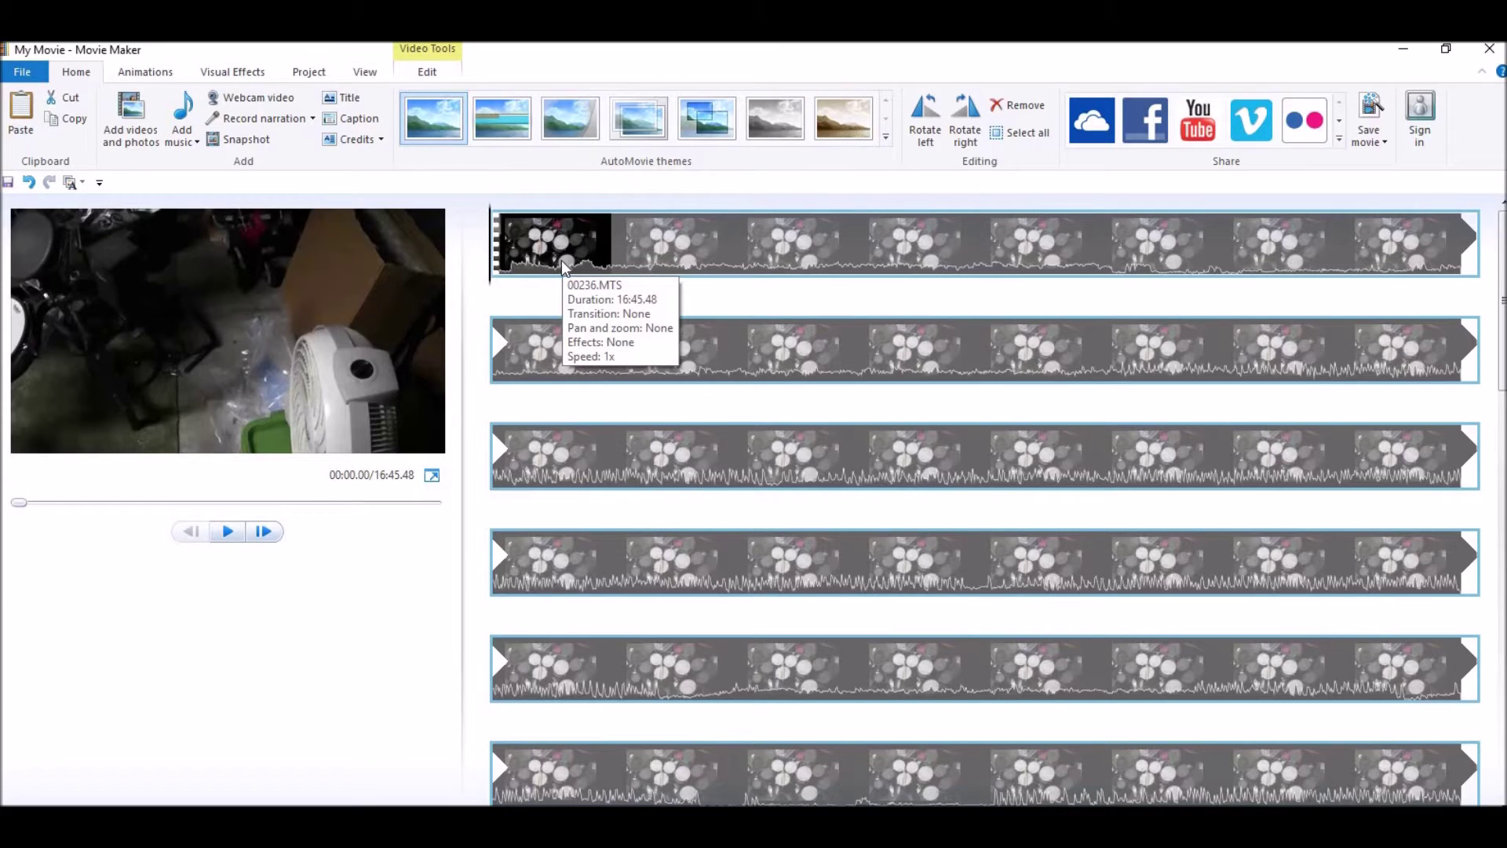
Insert a title clip before the video, delete its text and set its duration to 3.00 seconds
click(349, 96)
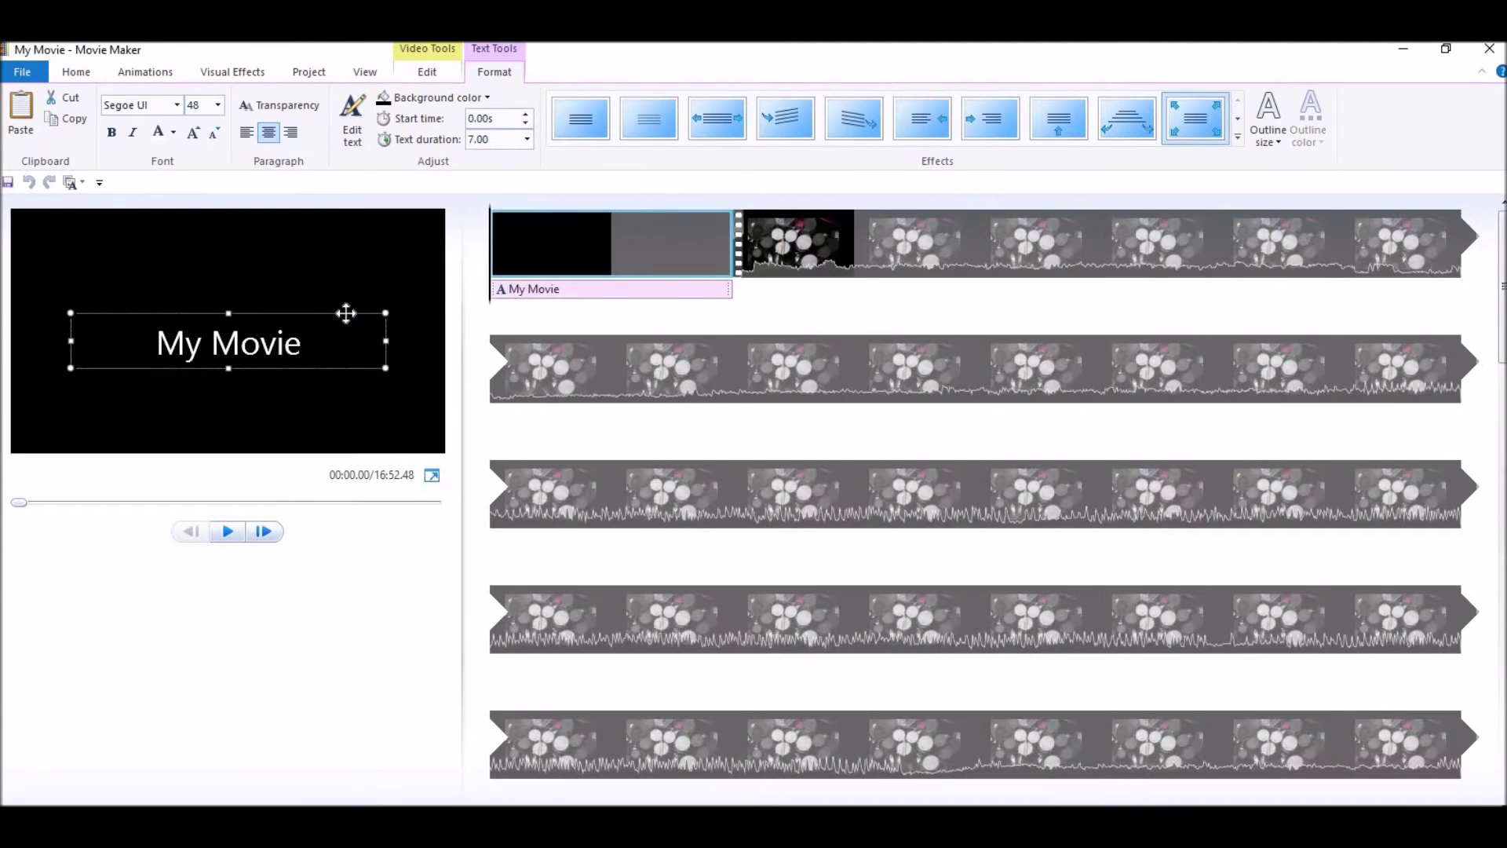
key(Delete)
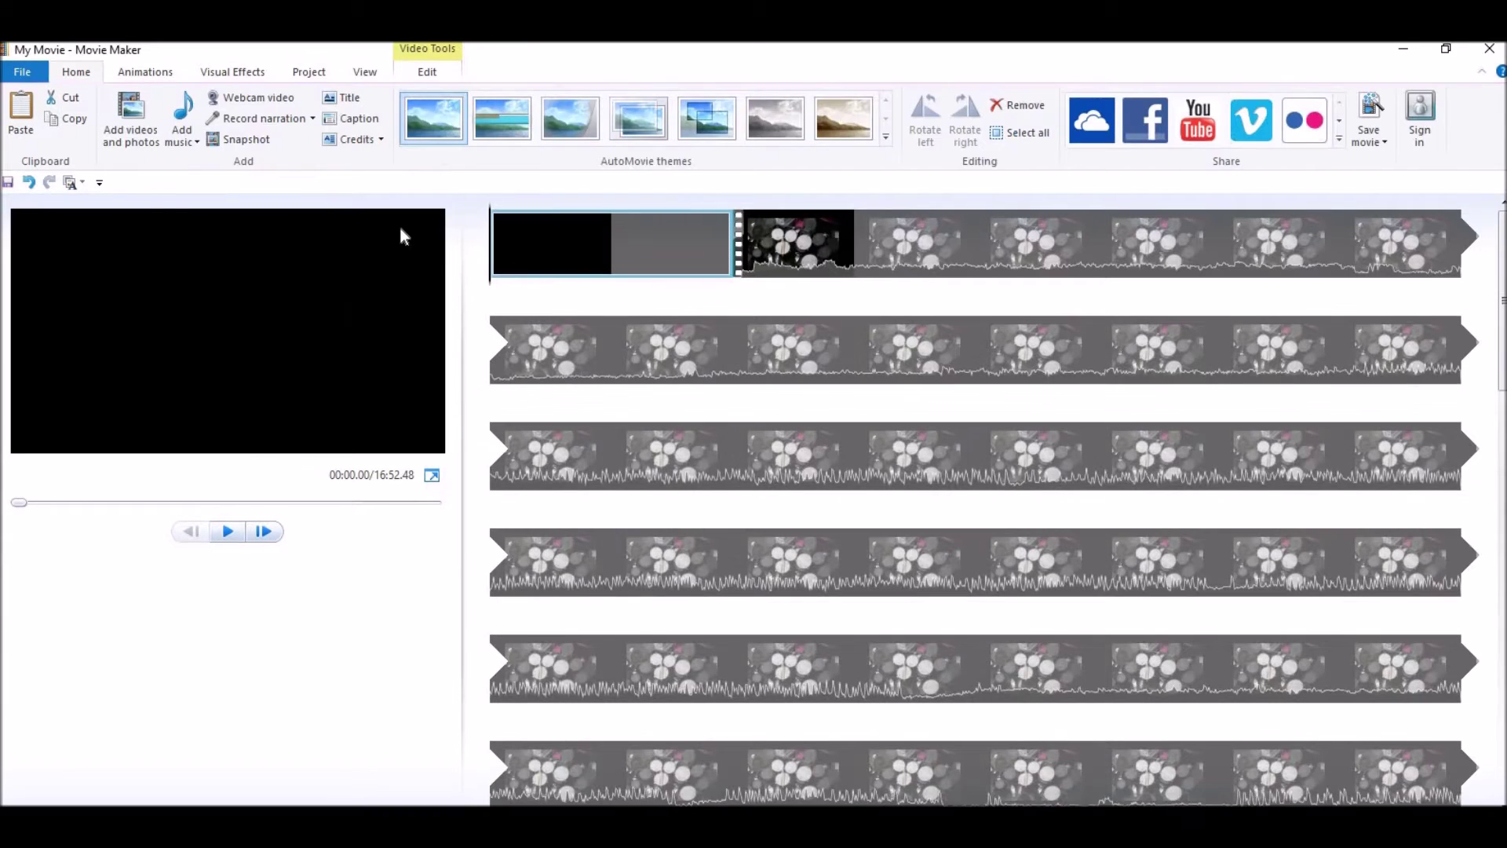
double_click(557, 258)
click(391, 131)
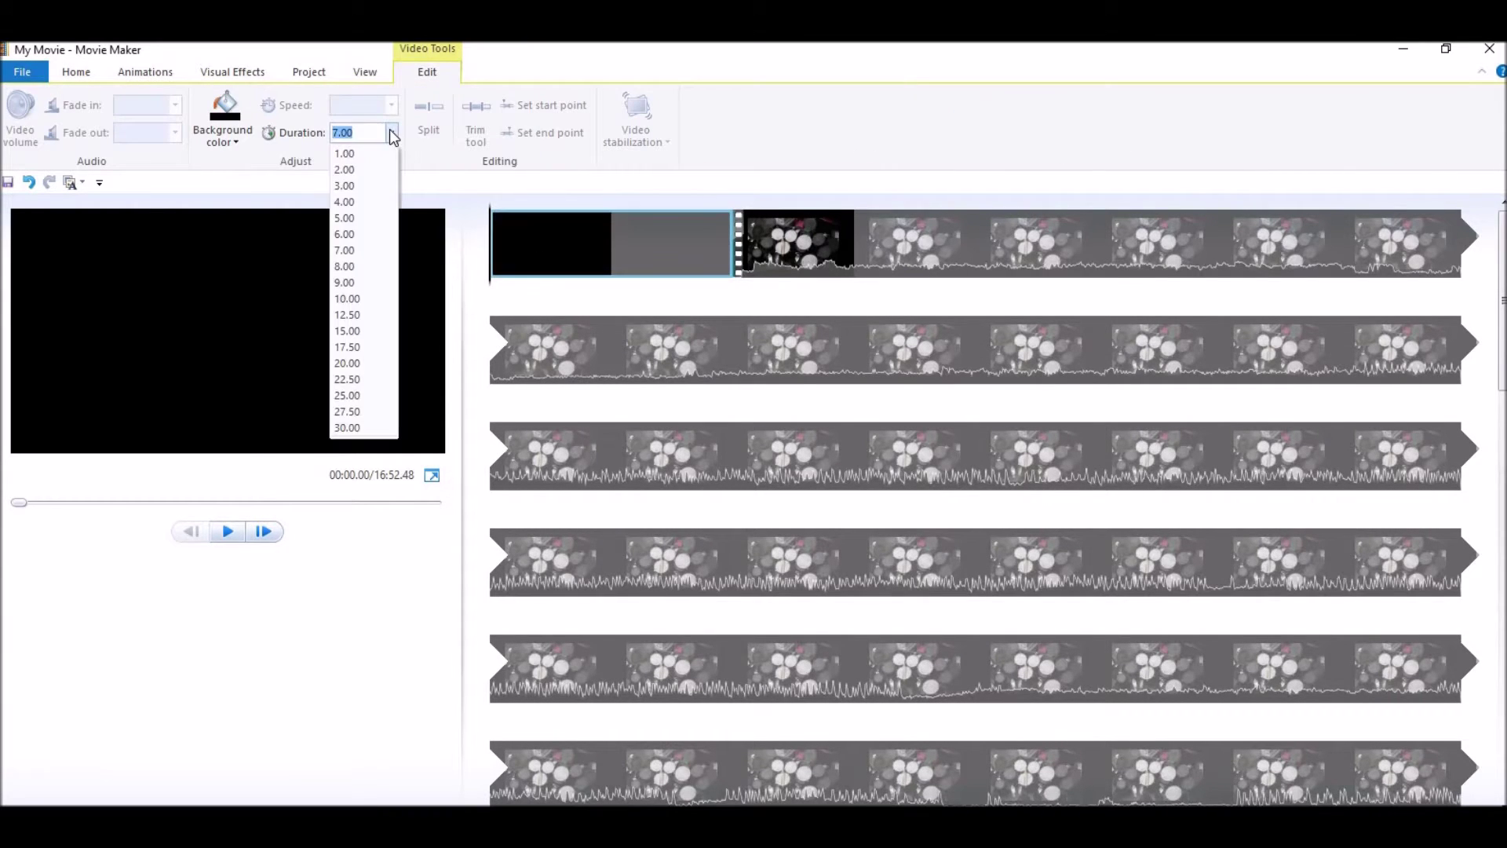
click(381, 185)
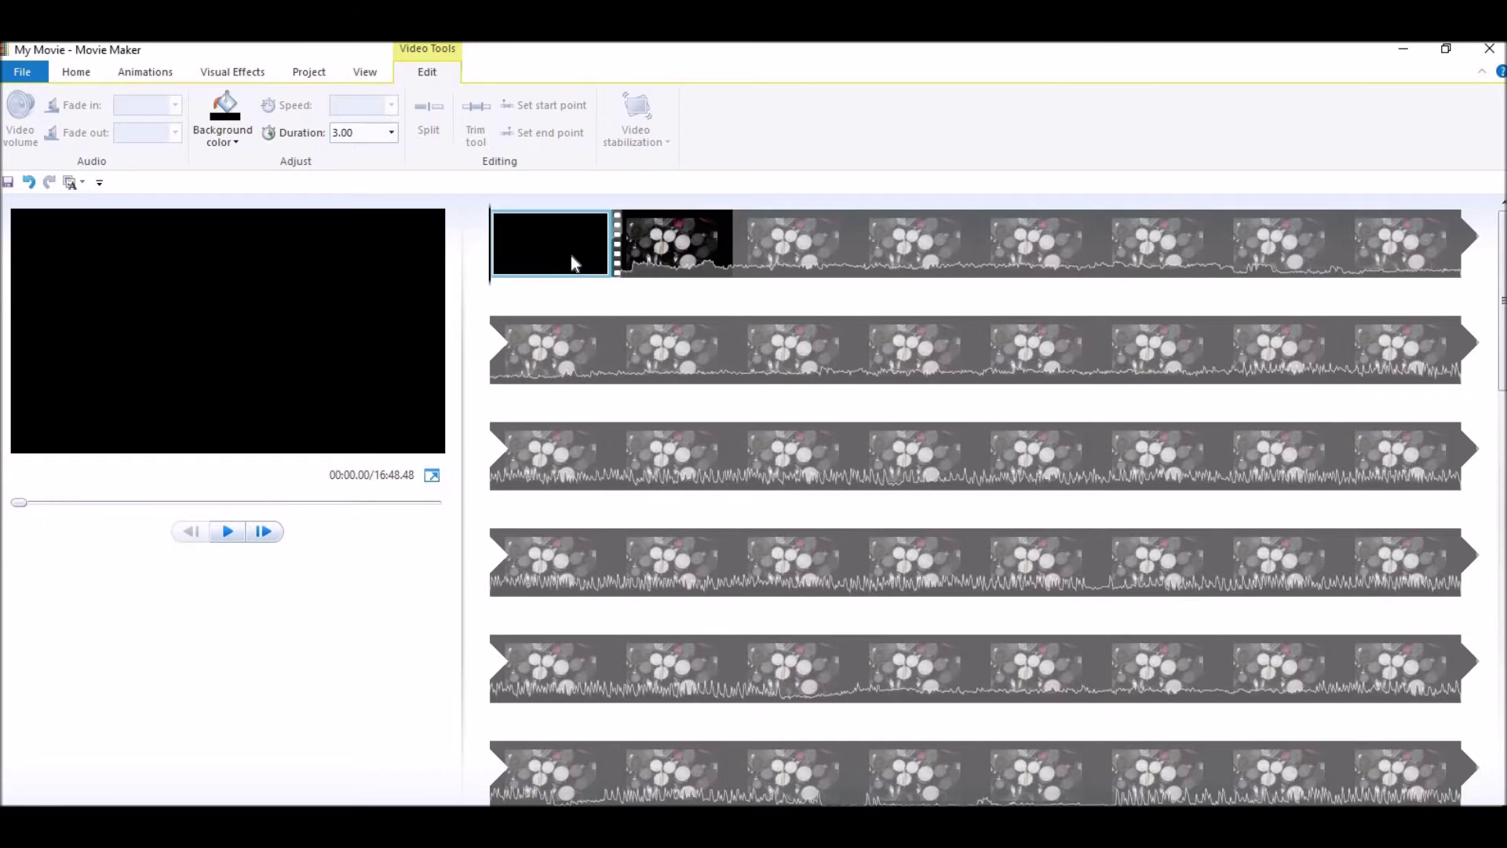
Add a credits clip after the video and delete its text so only the black clip is left
click(93, 76)
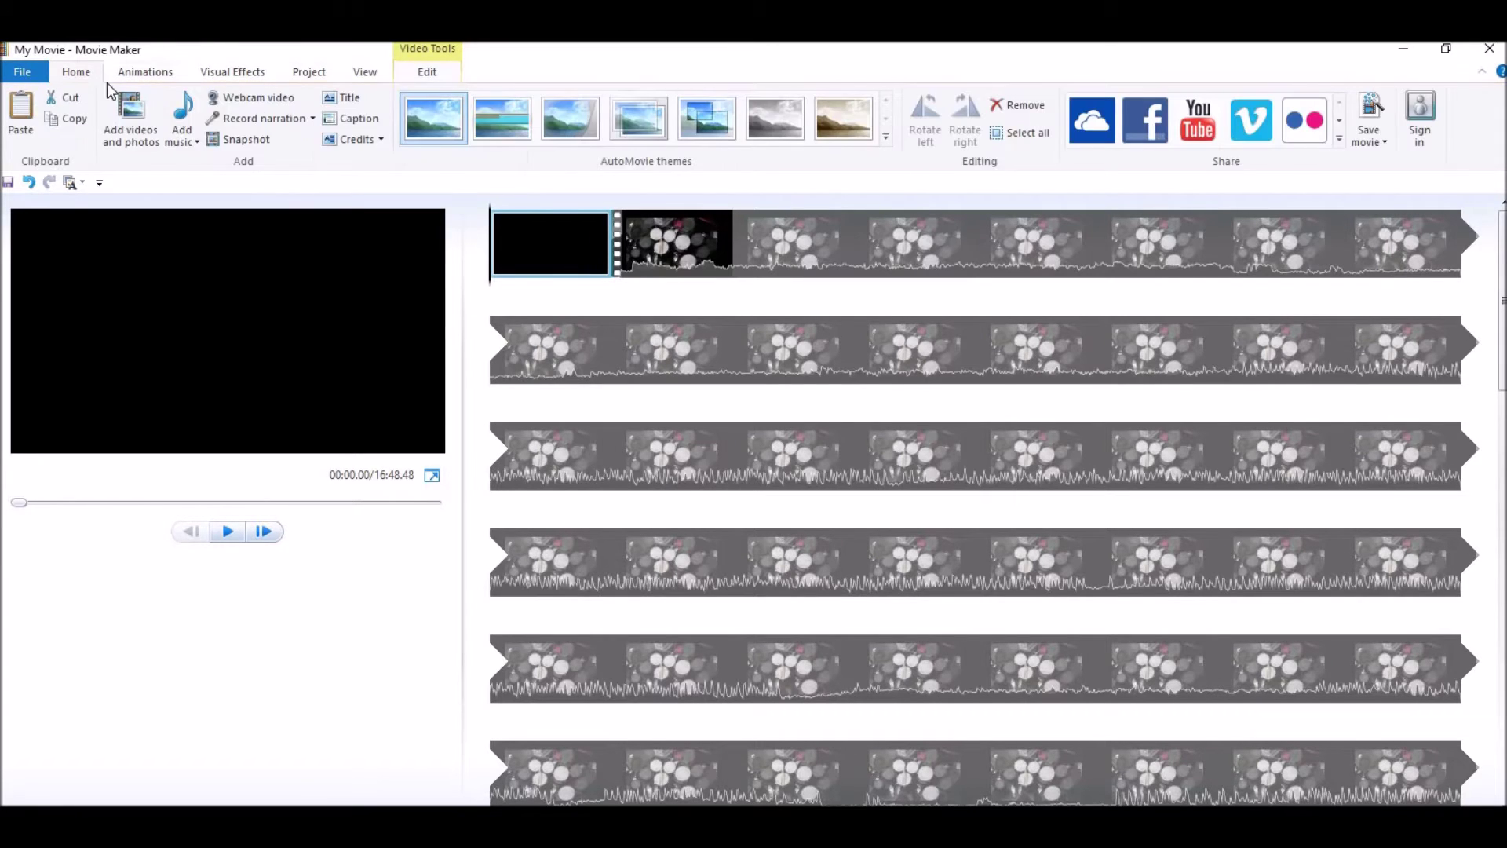
click(350, 139)
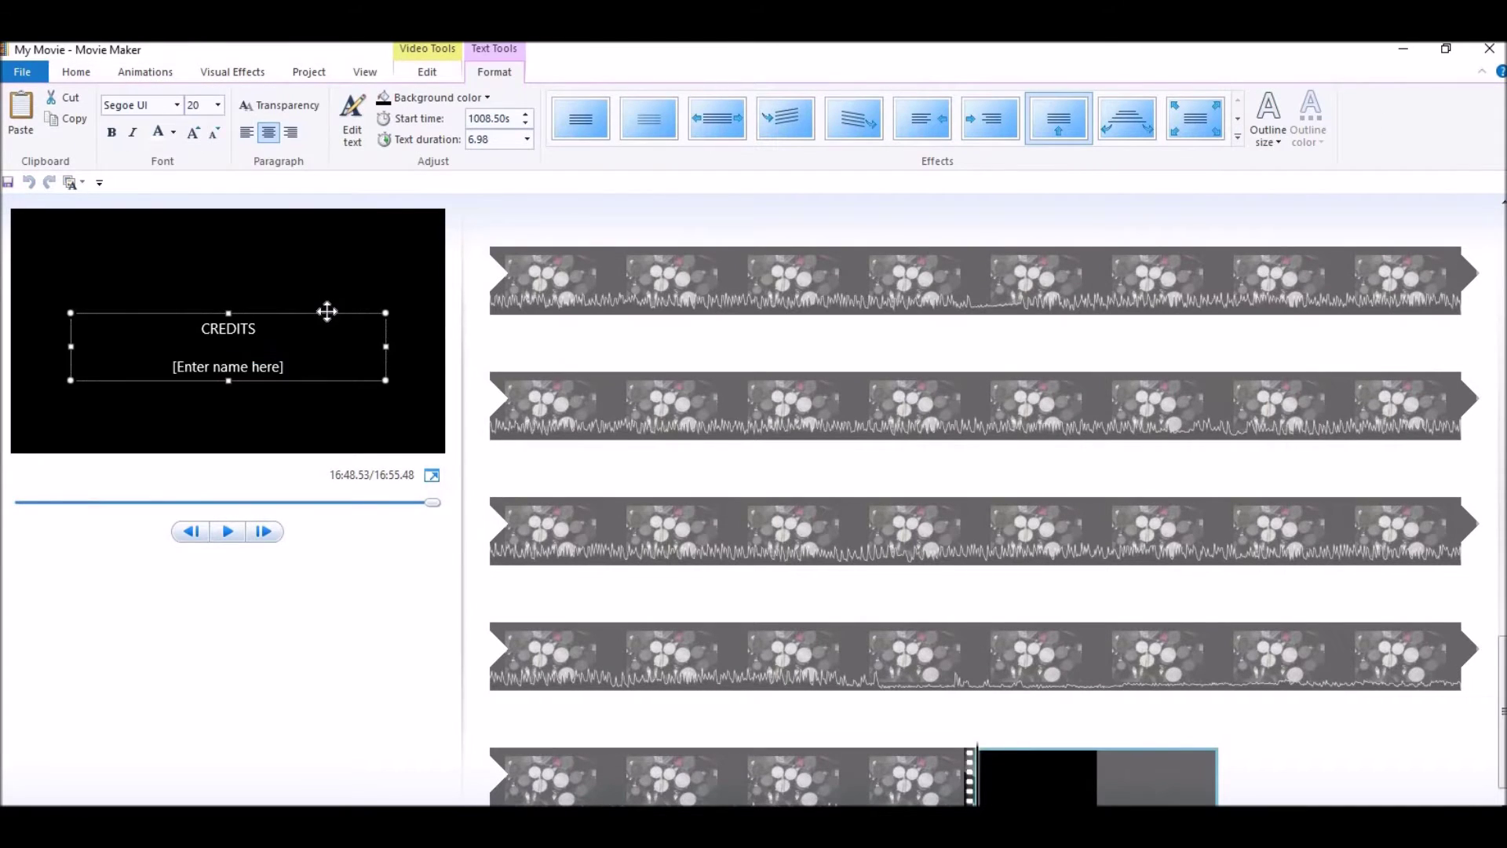
click(327, 306)
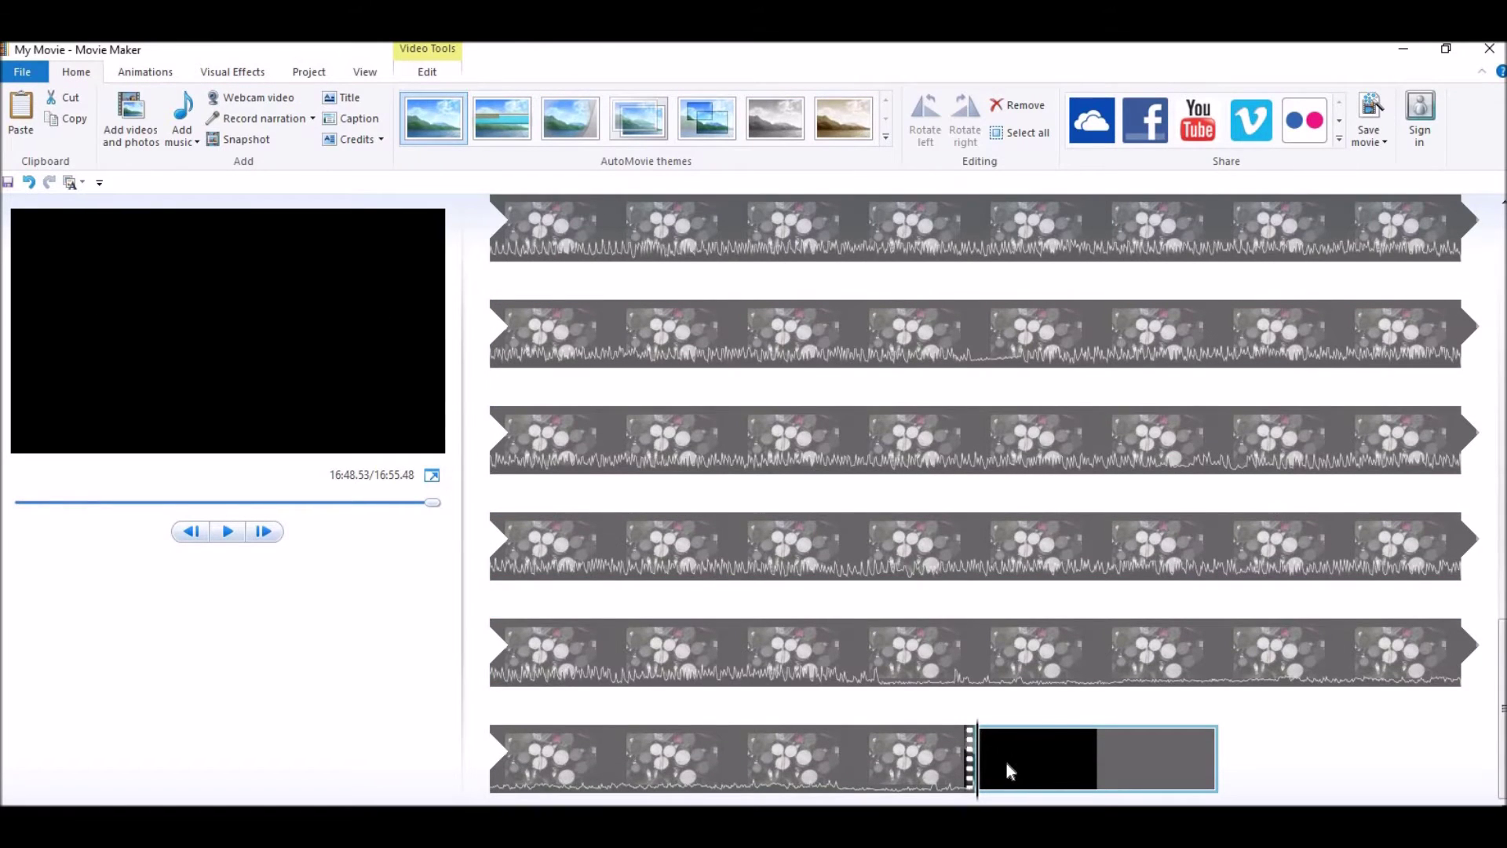
scroll(1005, 736, up, 5)
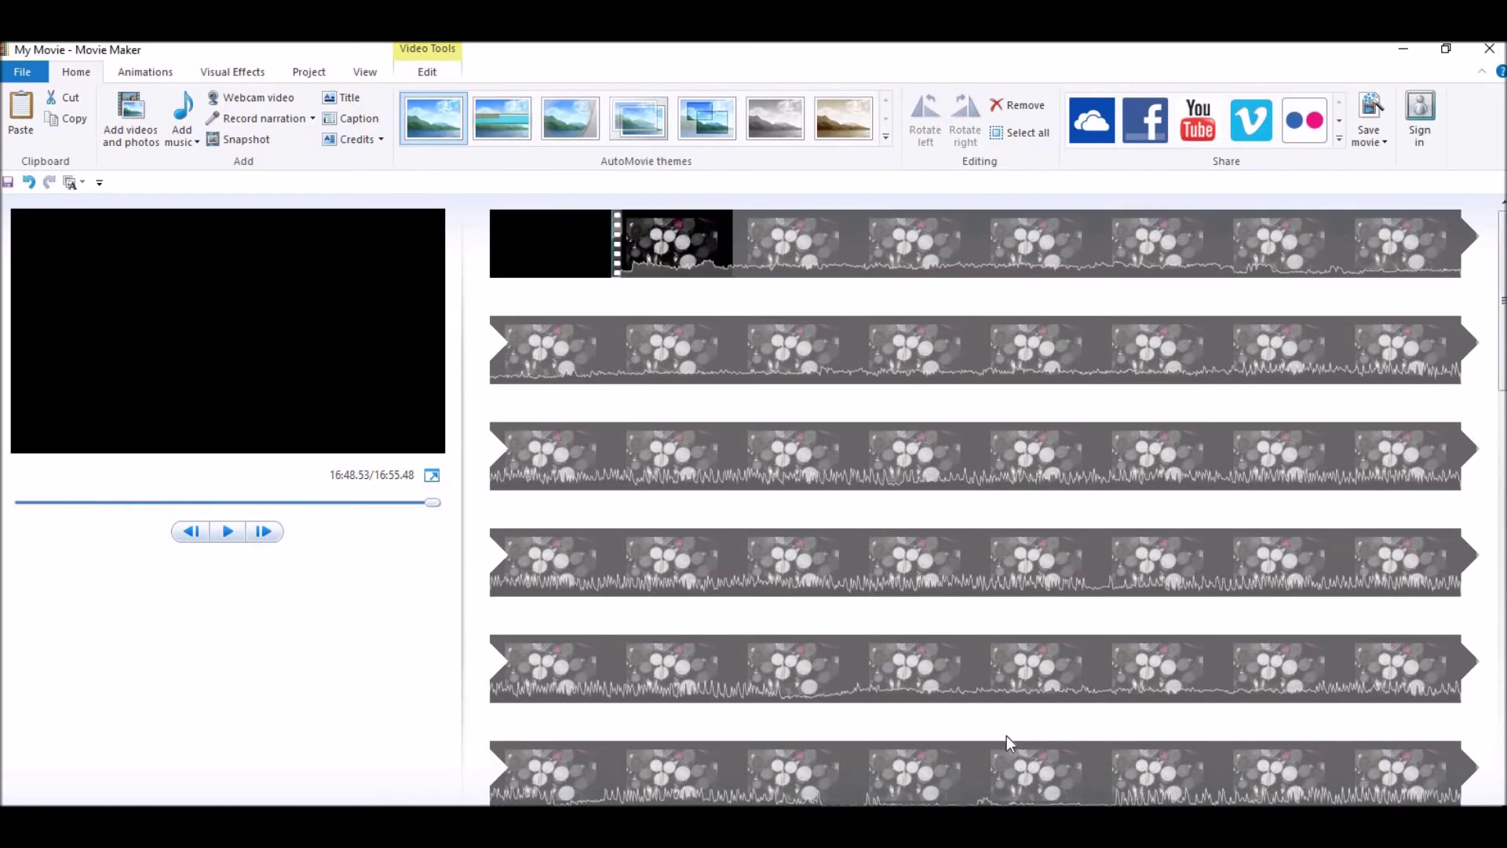
scroll(1006, 736, down, 5)
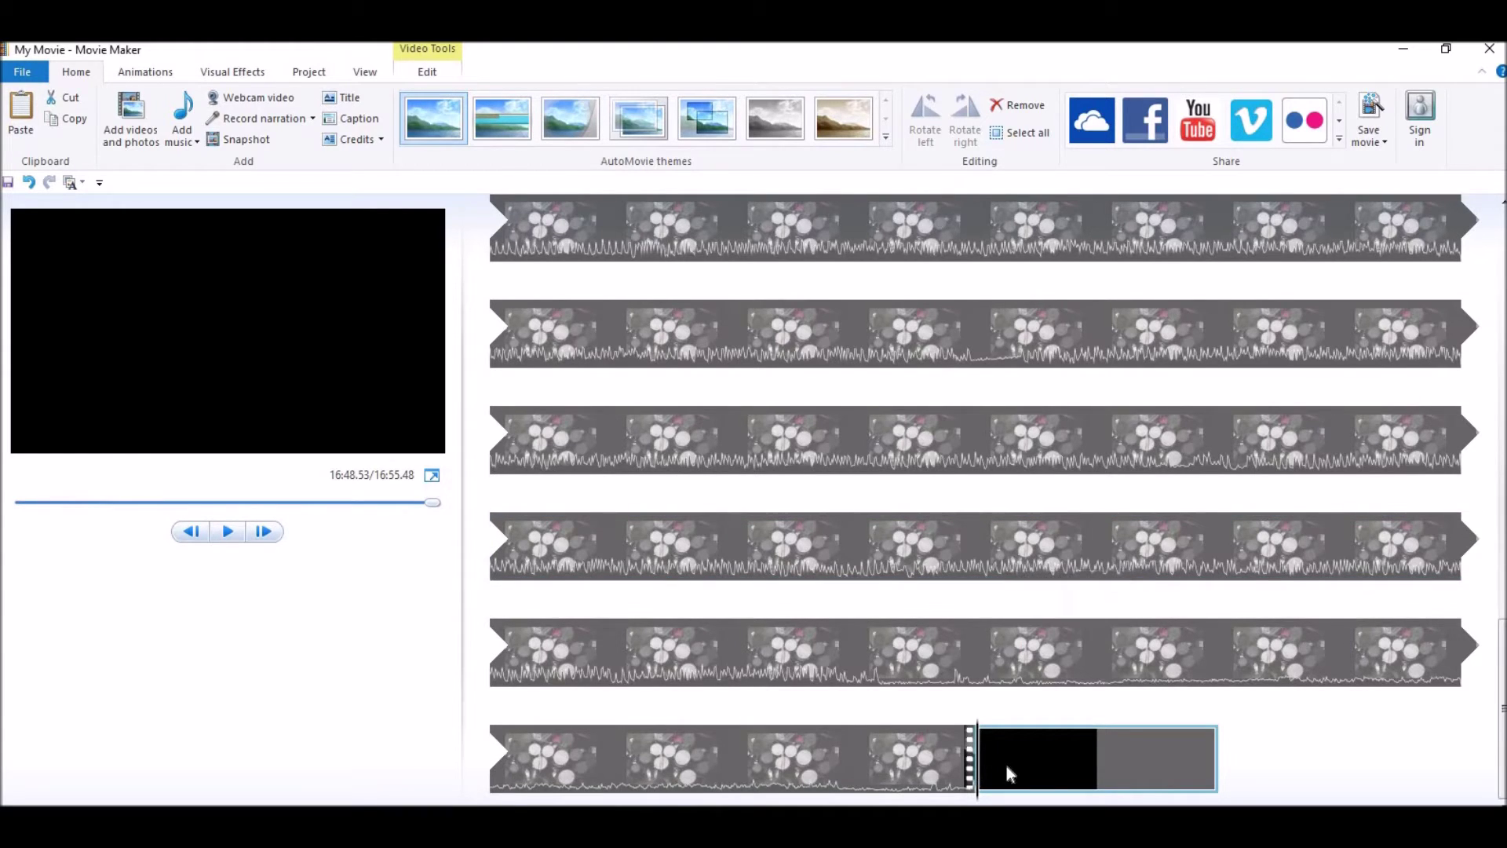
Split the video at 15:50.93 and delete the piece between that point and the closing black clip
click(904, 777)
drag(905, 777, 745, 763)
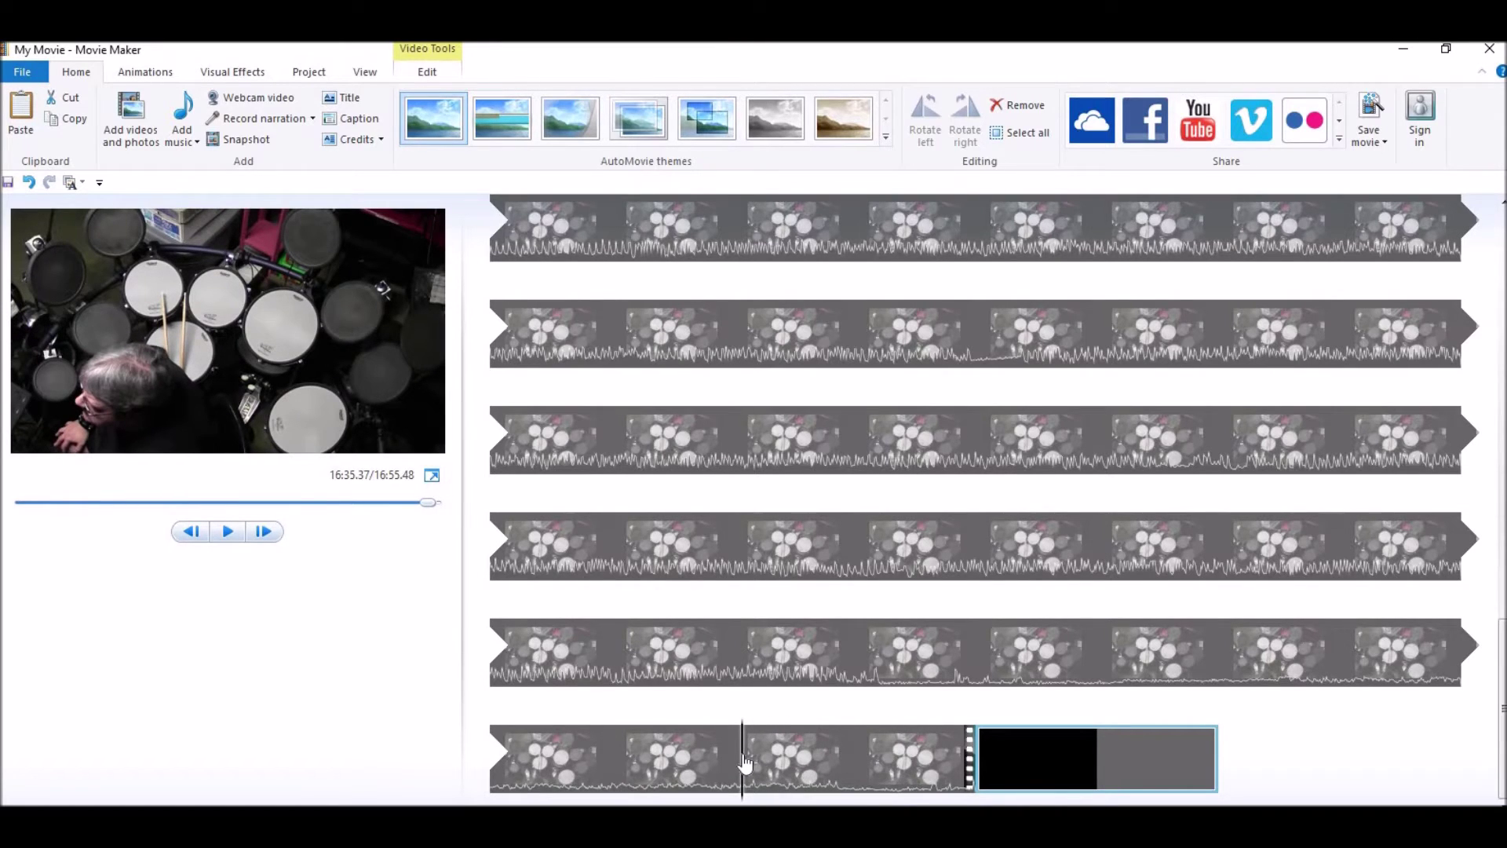
drag(745, 763, 928, 661)
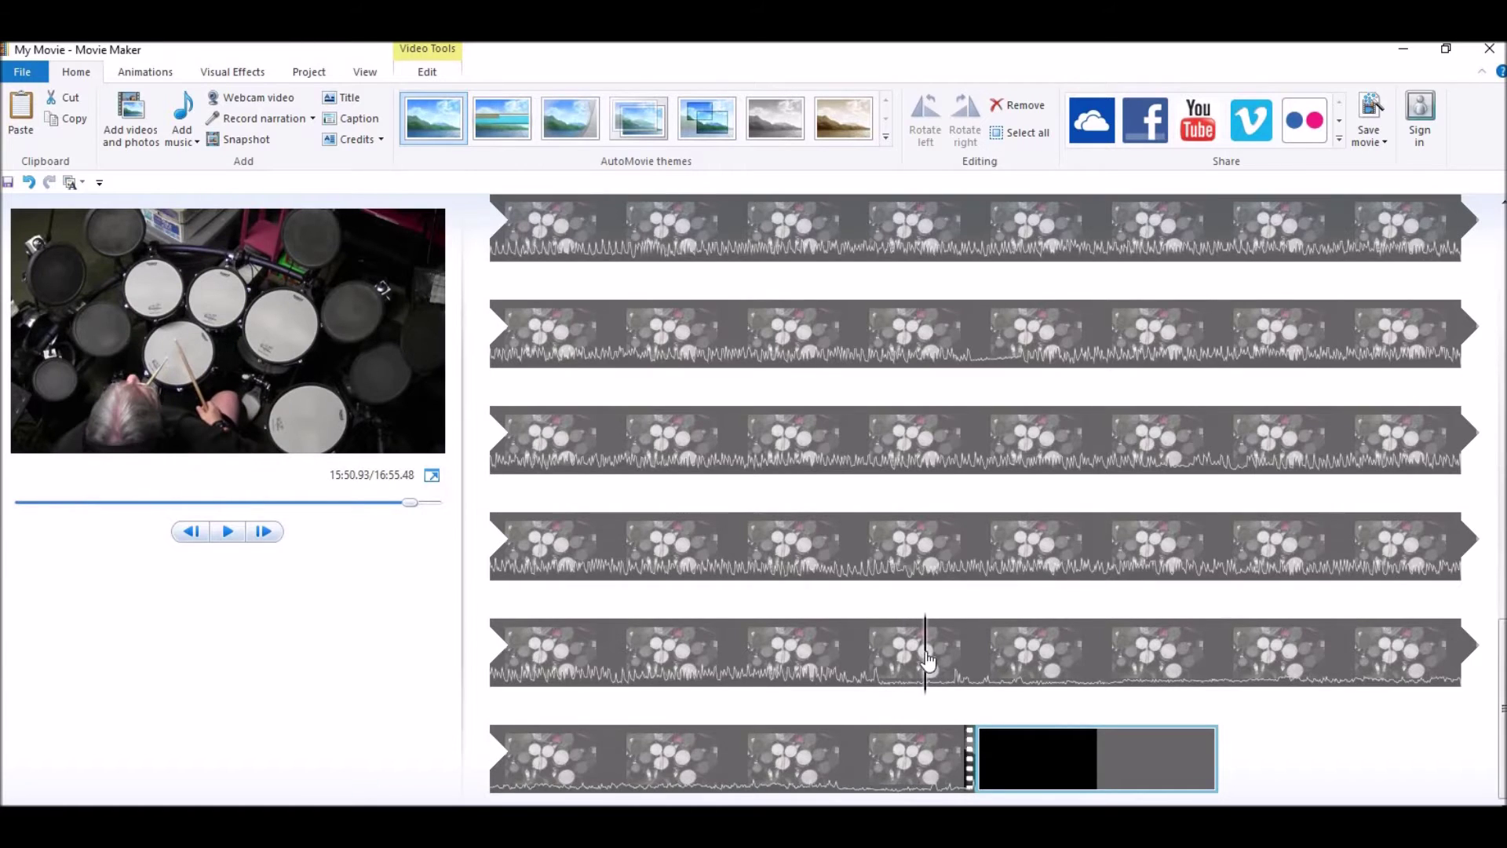
key(Delete)
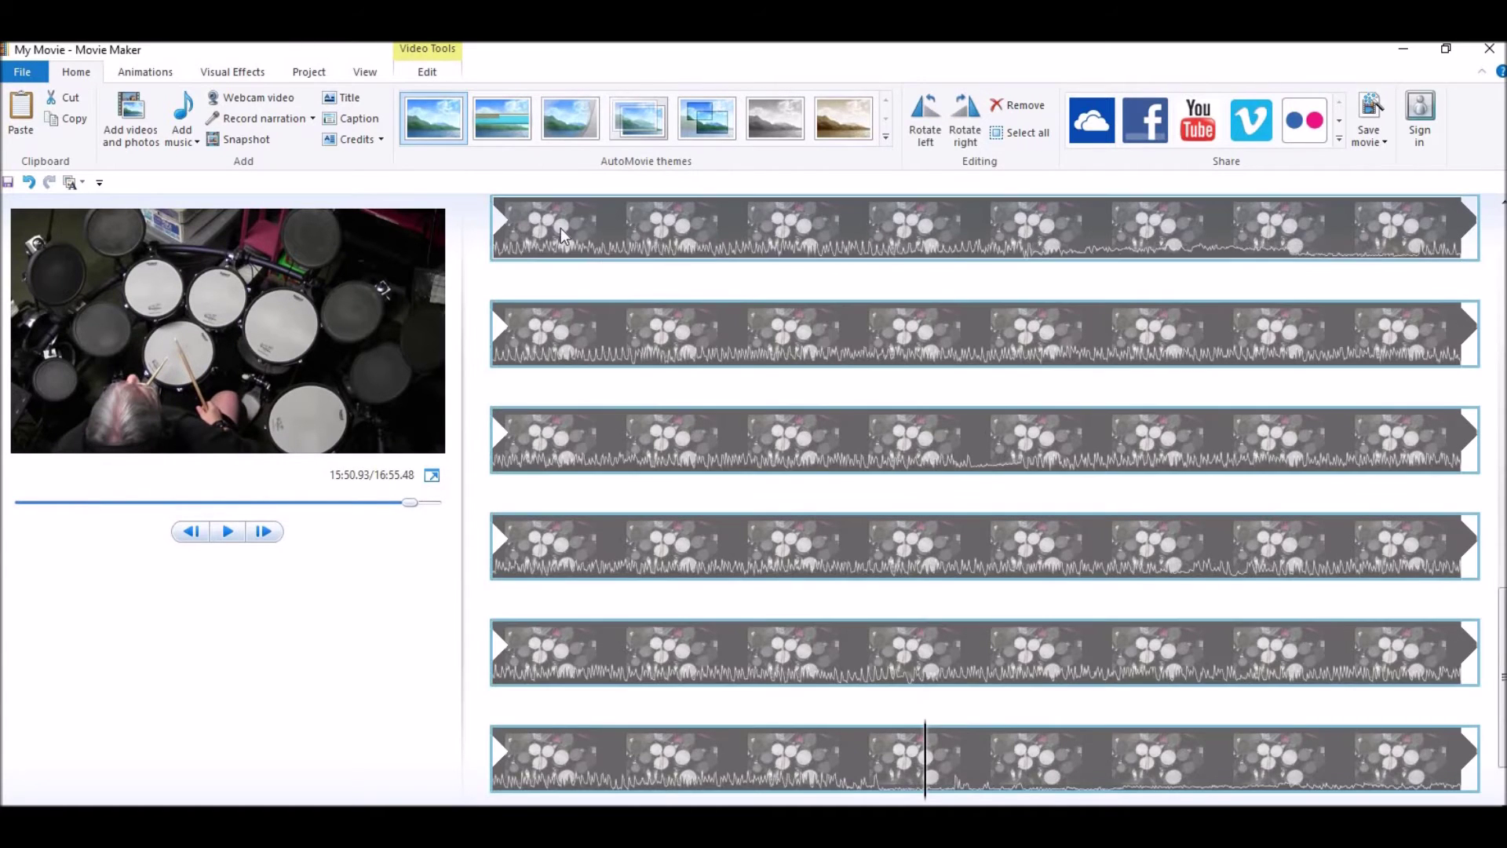
click(429, 71)
click(431, 134)
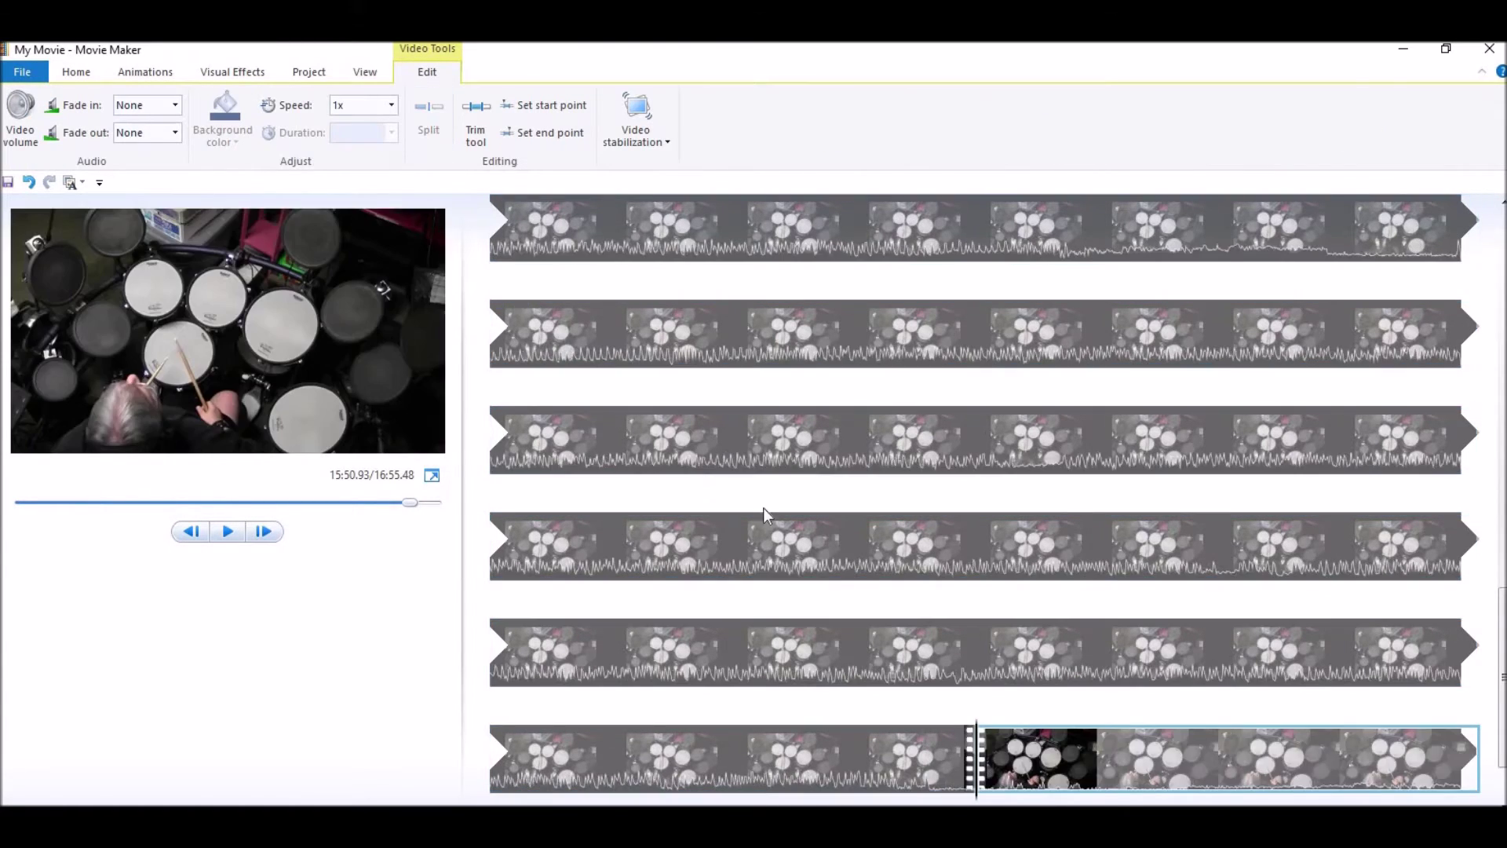
scroll(916, 670, down, 1)
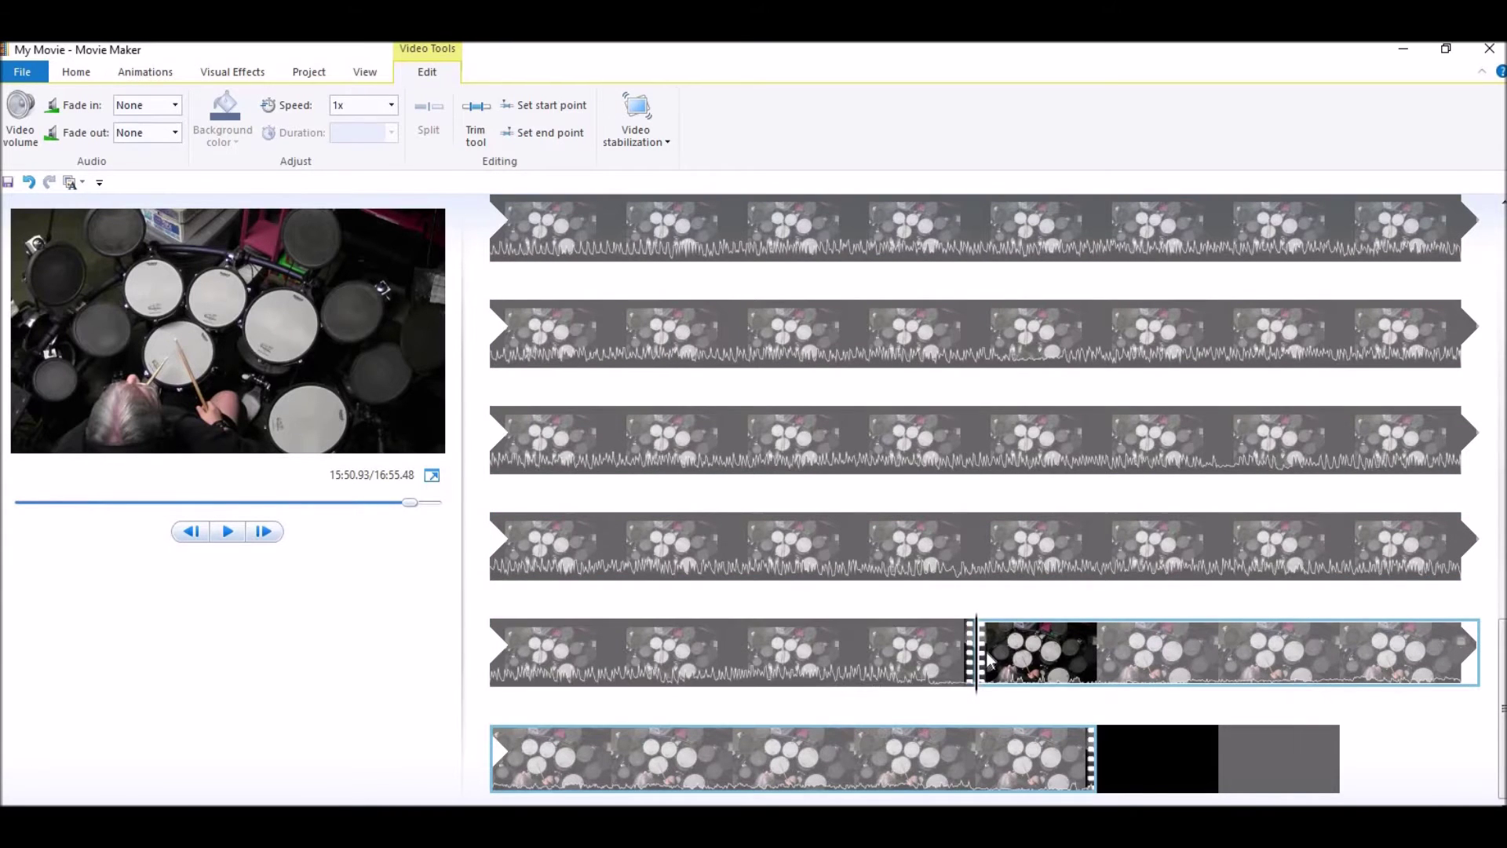
key(Delete)
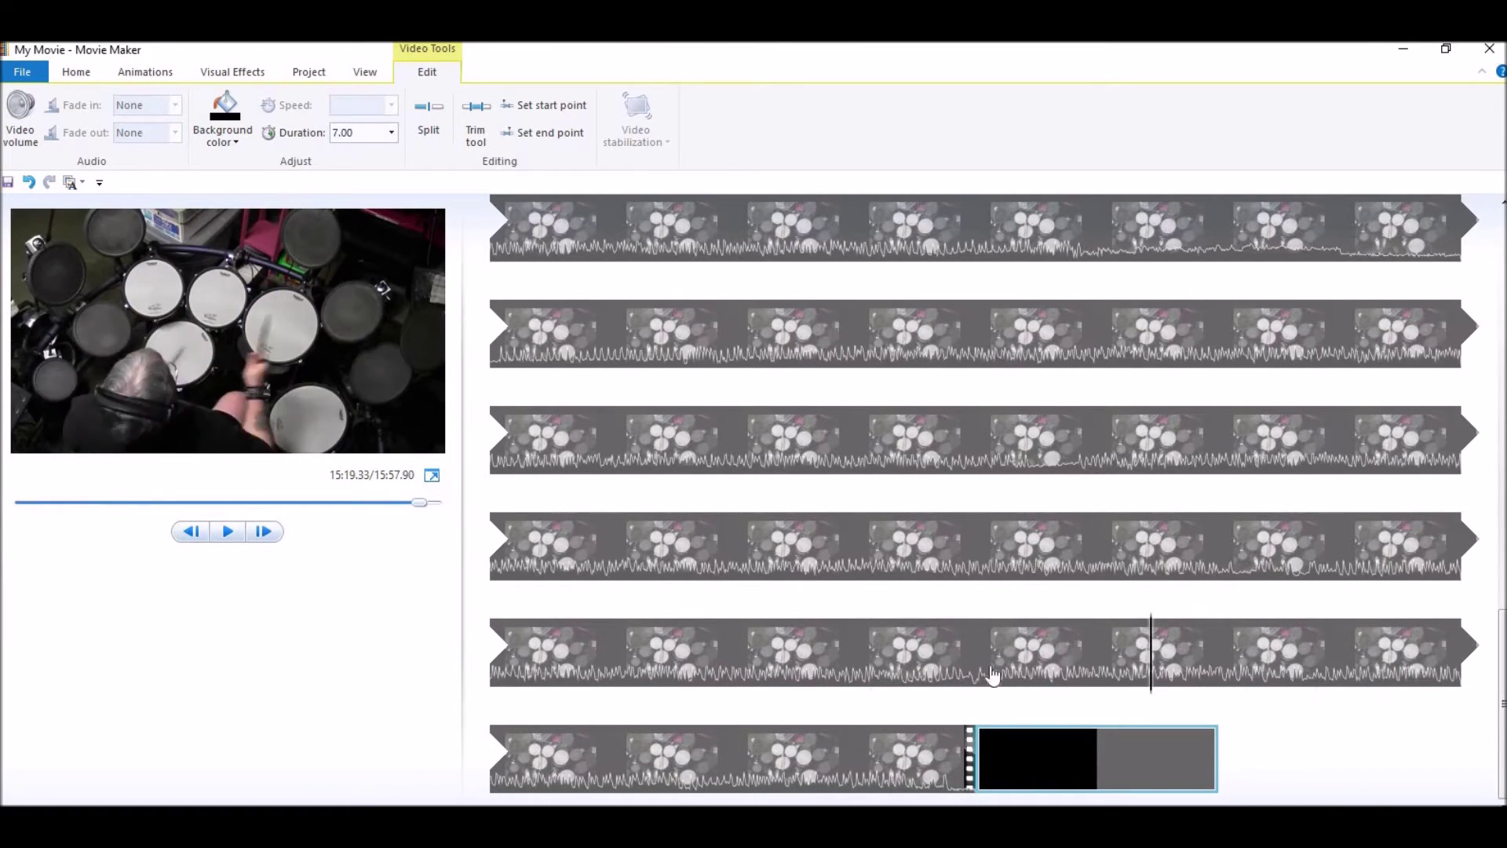
Find the quiet passage before the last performance and split the video there, at 11:42.23
click(1352, 549)
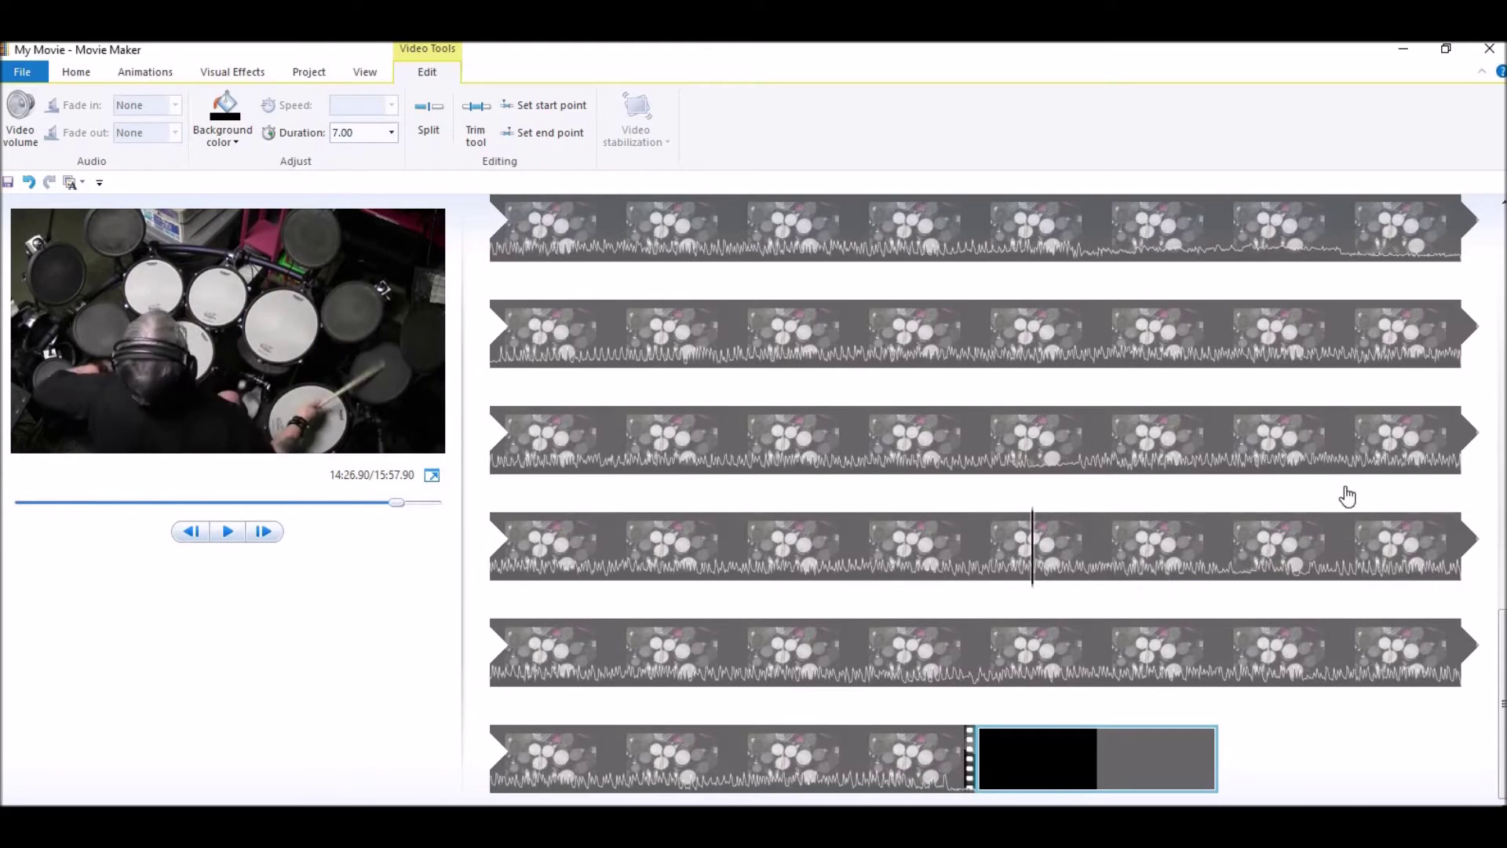
click(1393, 357)
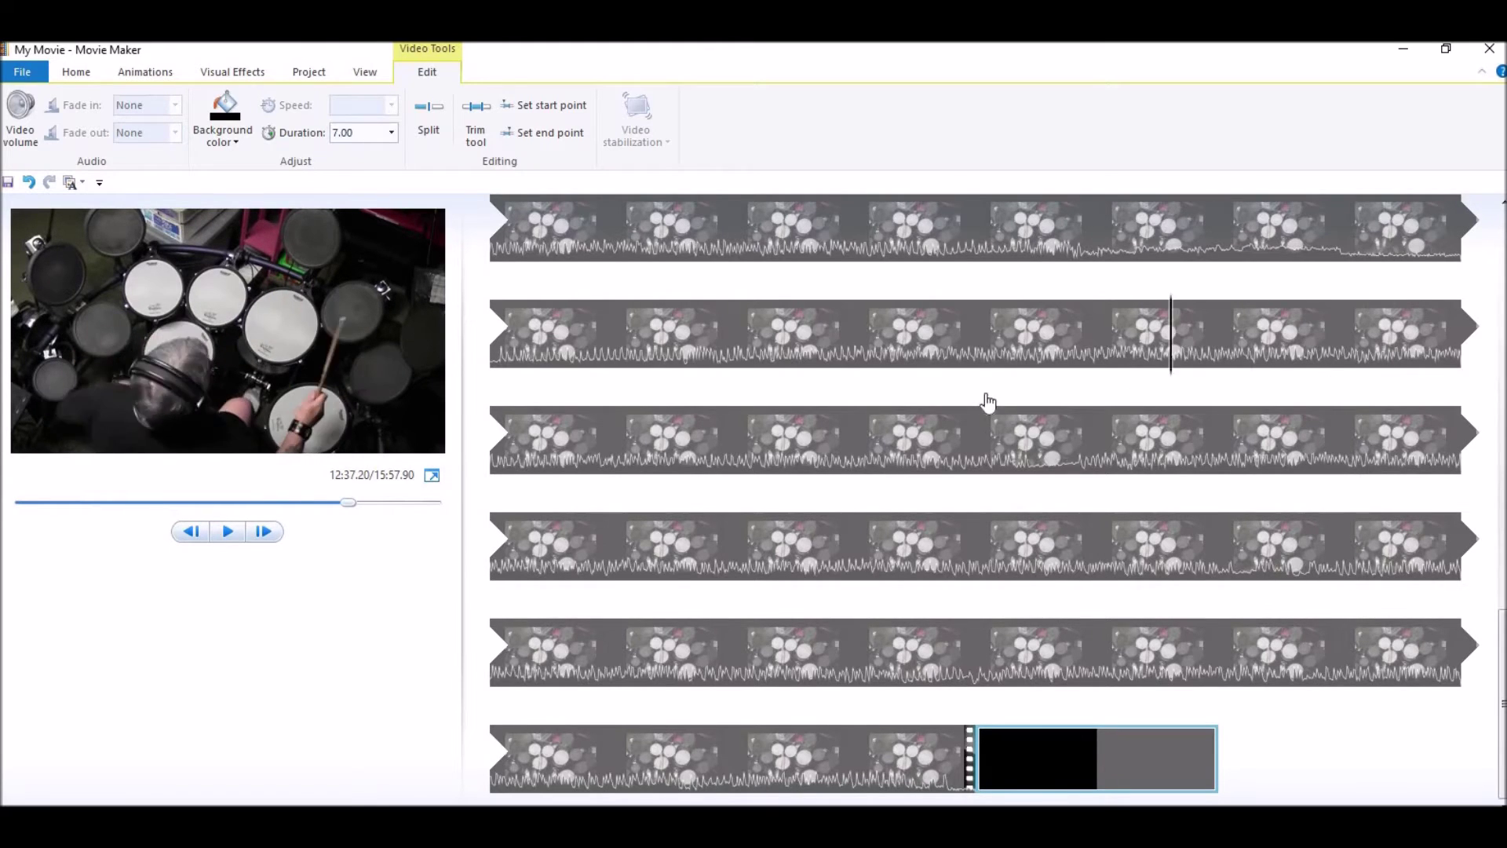
click(660, 357)
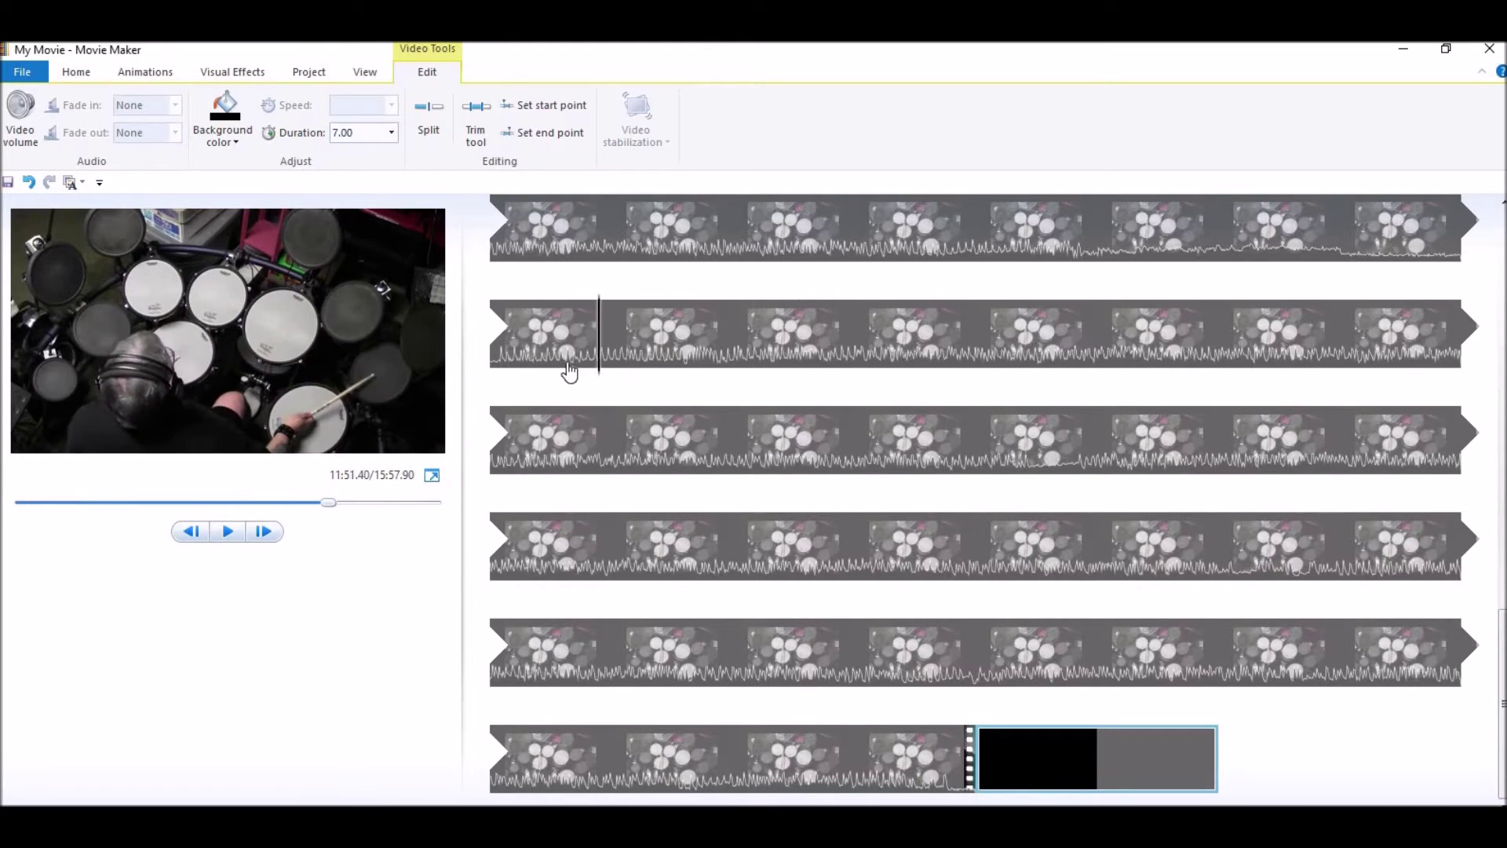
click(1413, 250)
drag(1451, 254, 1407, 272)
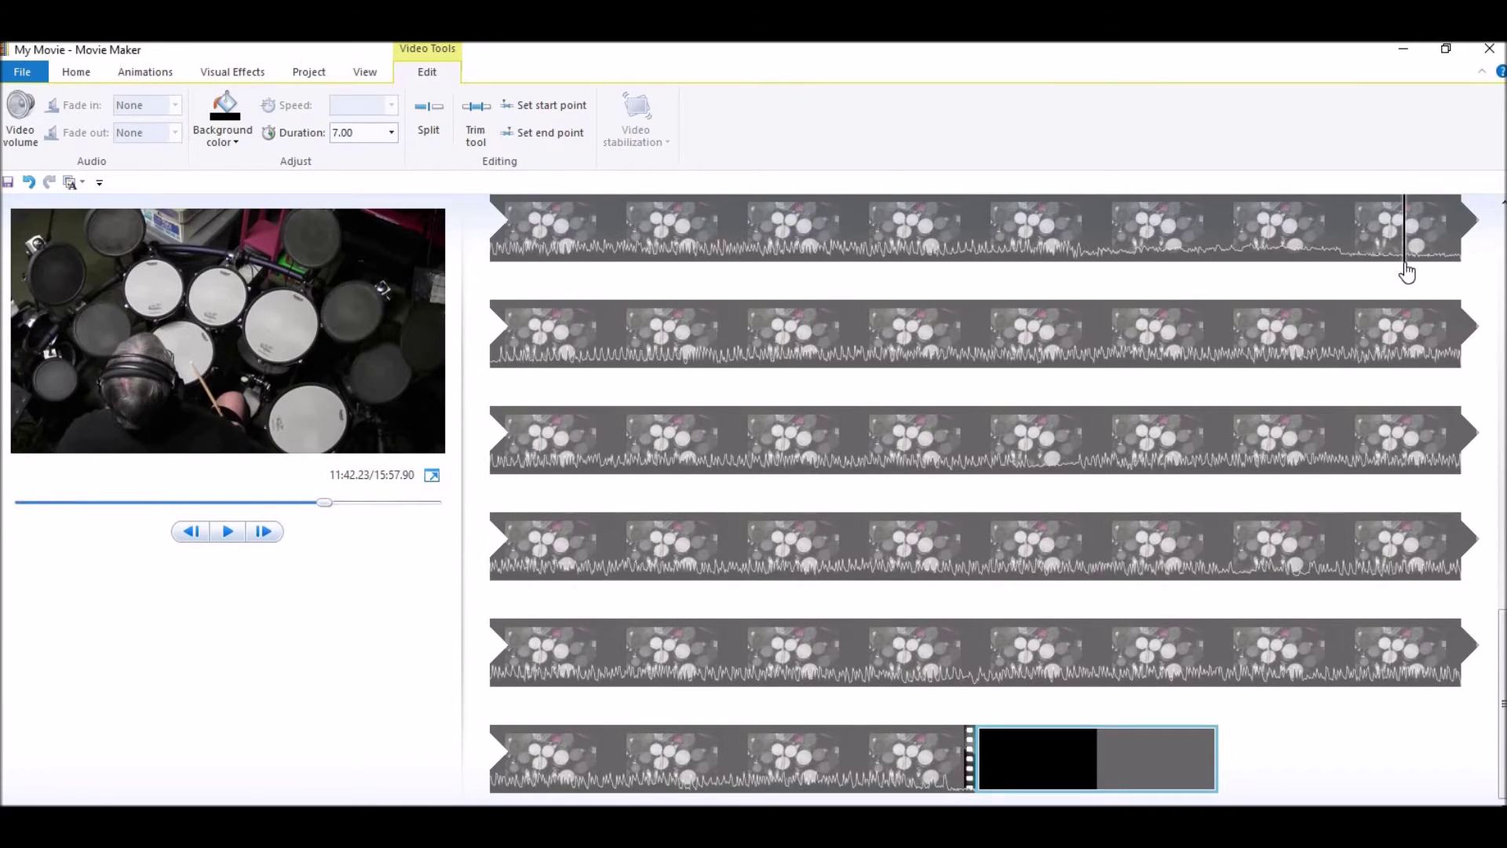
key(ctrl+a)
scroll(1406, 271, up, 5)
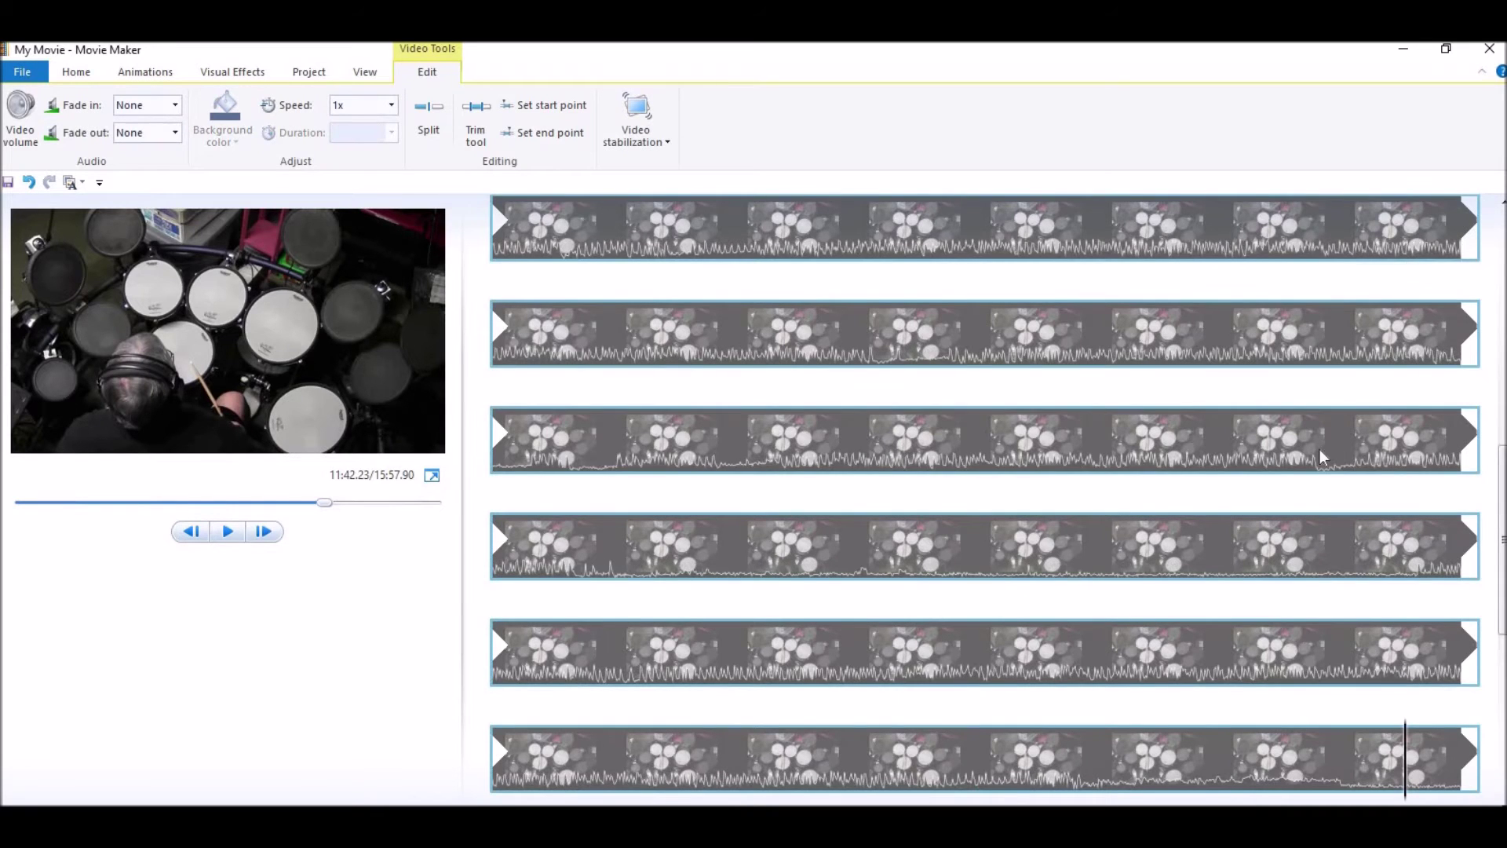
scroll(1263, 483, down, 3)
scroll(1261, 487, up, 1)
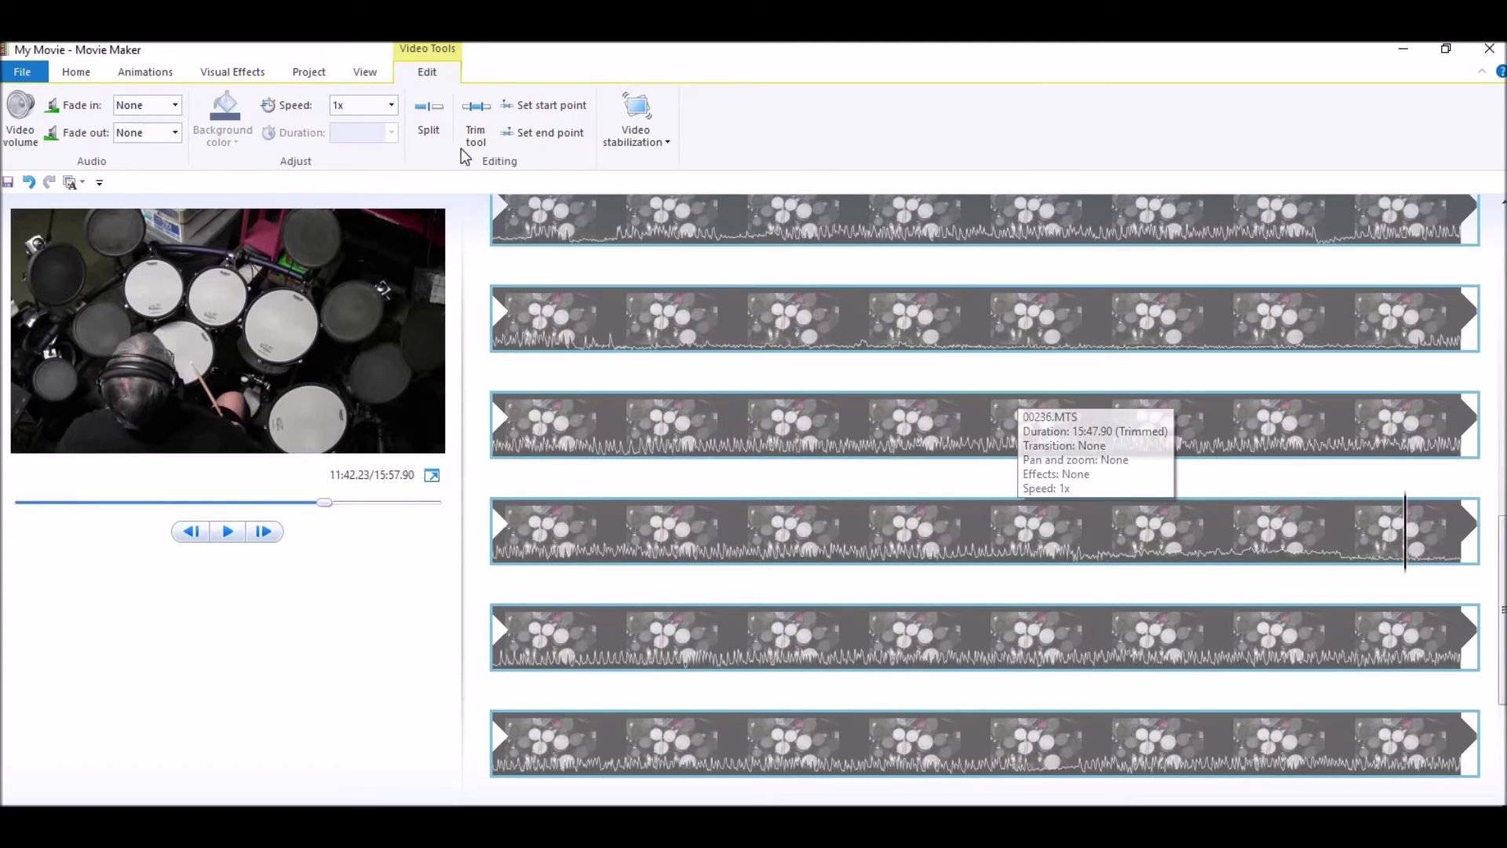
click(430, 126)
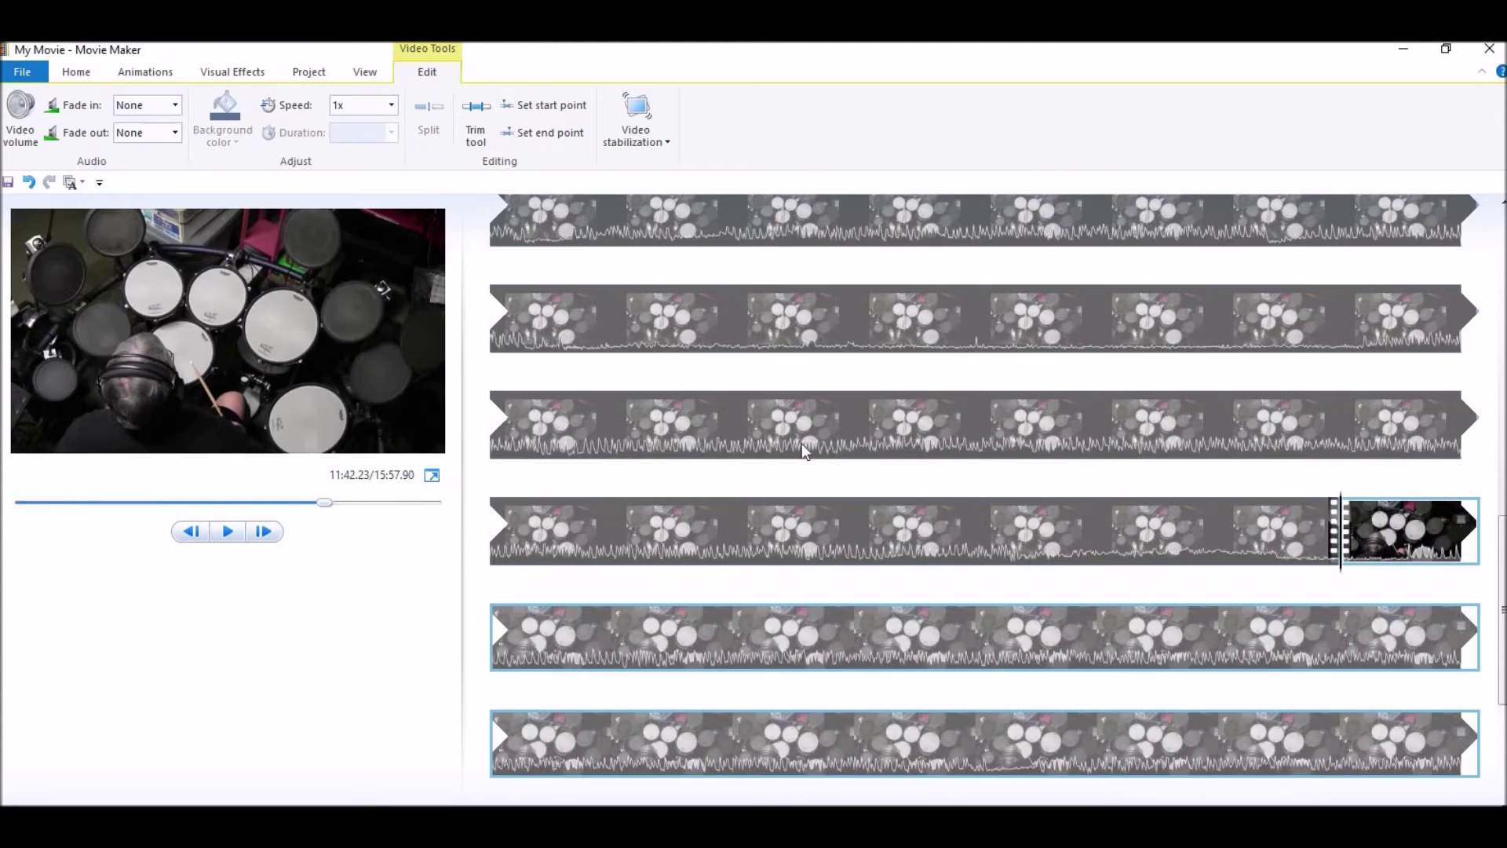
Delete the part of the drum video before the split at 11:42.23, keeping the opening black clip and the last performance
scroll(1071, 539, down, 5)
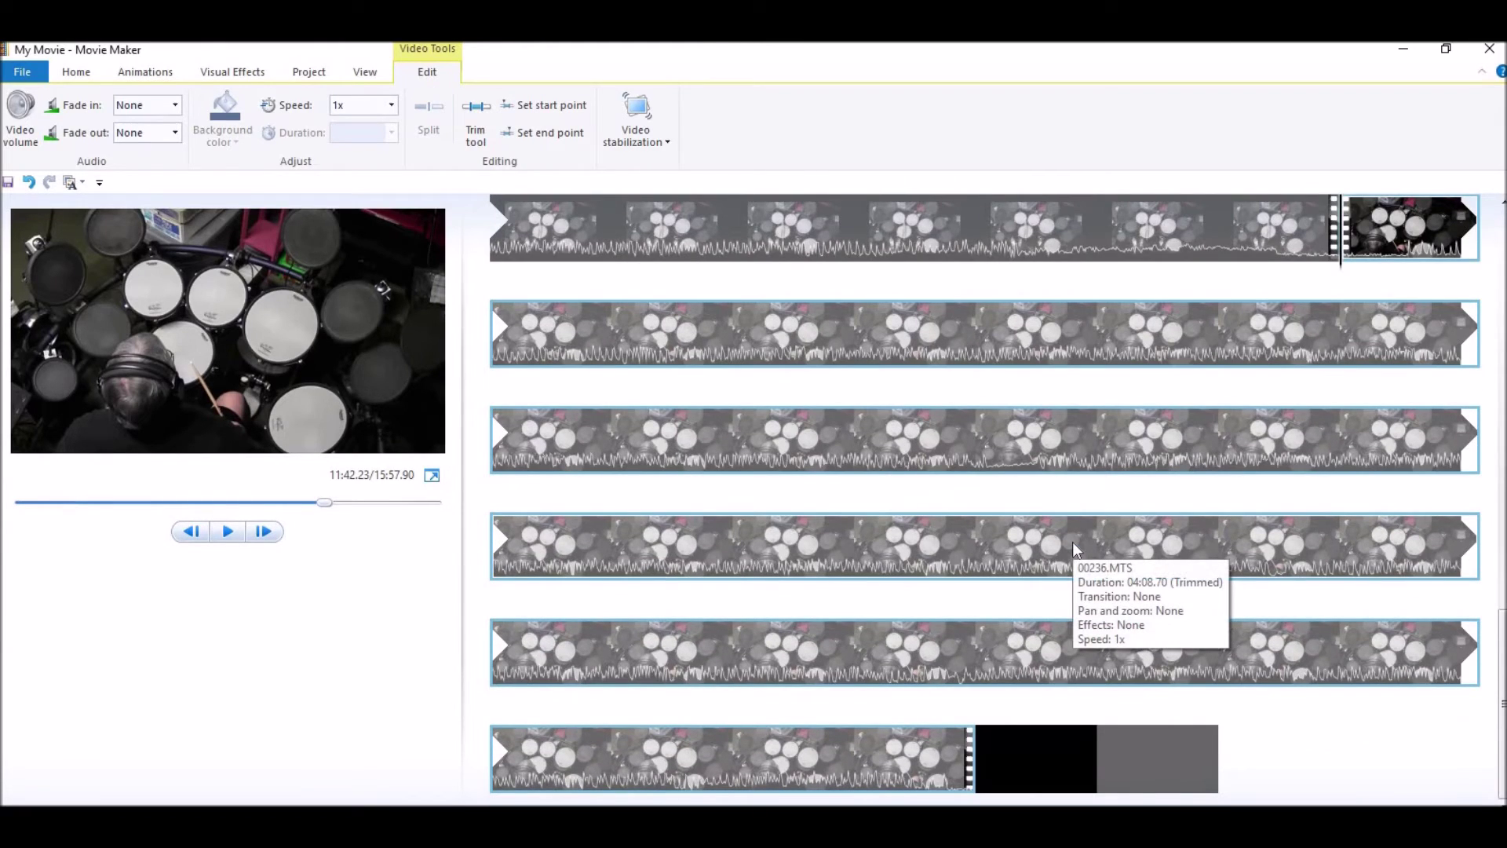
scroll(1072, 541, up, 4)
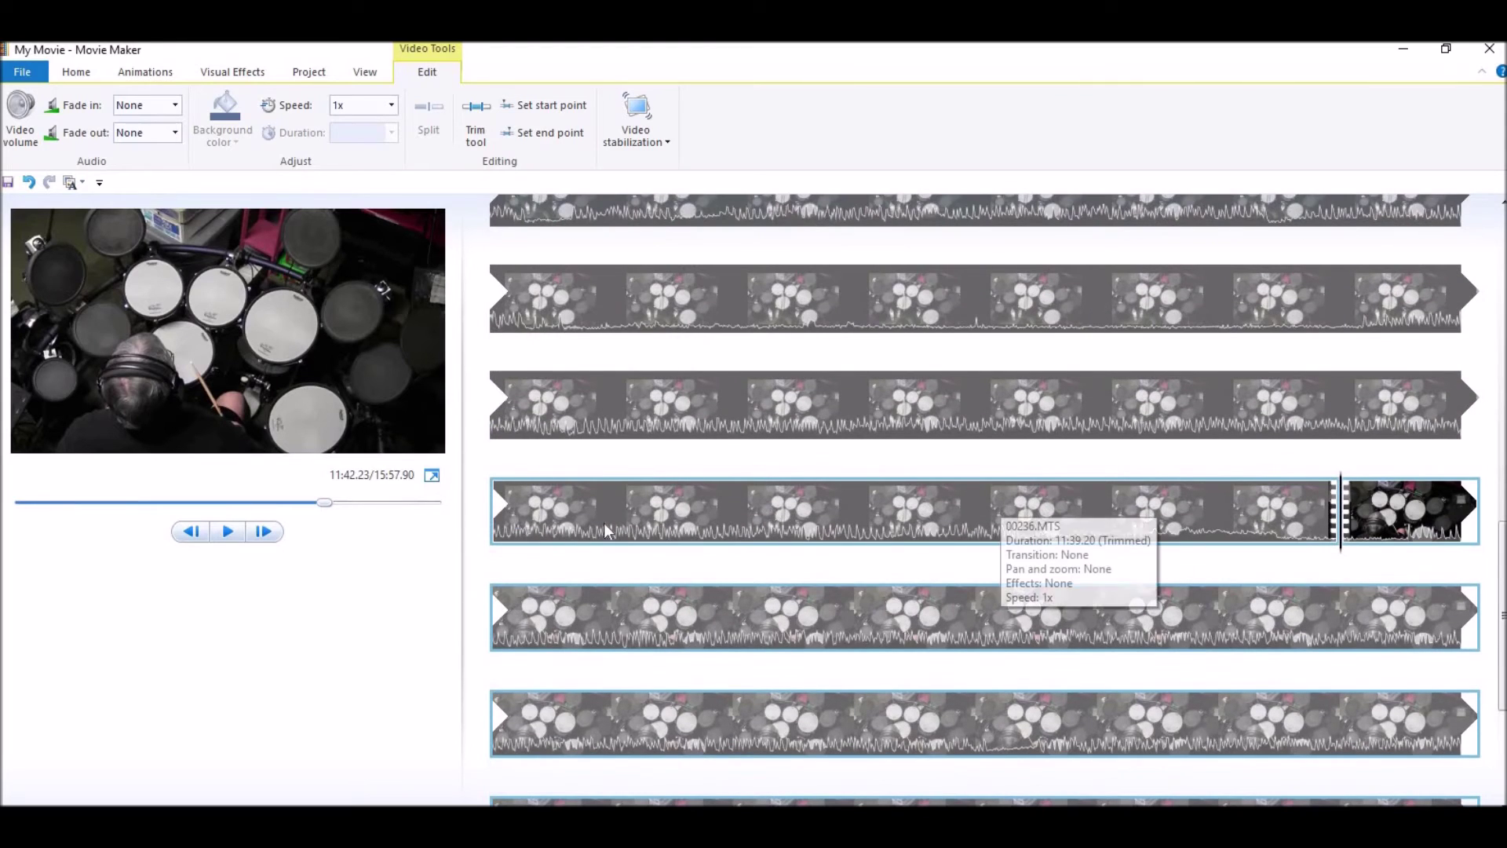
click(569, 520)
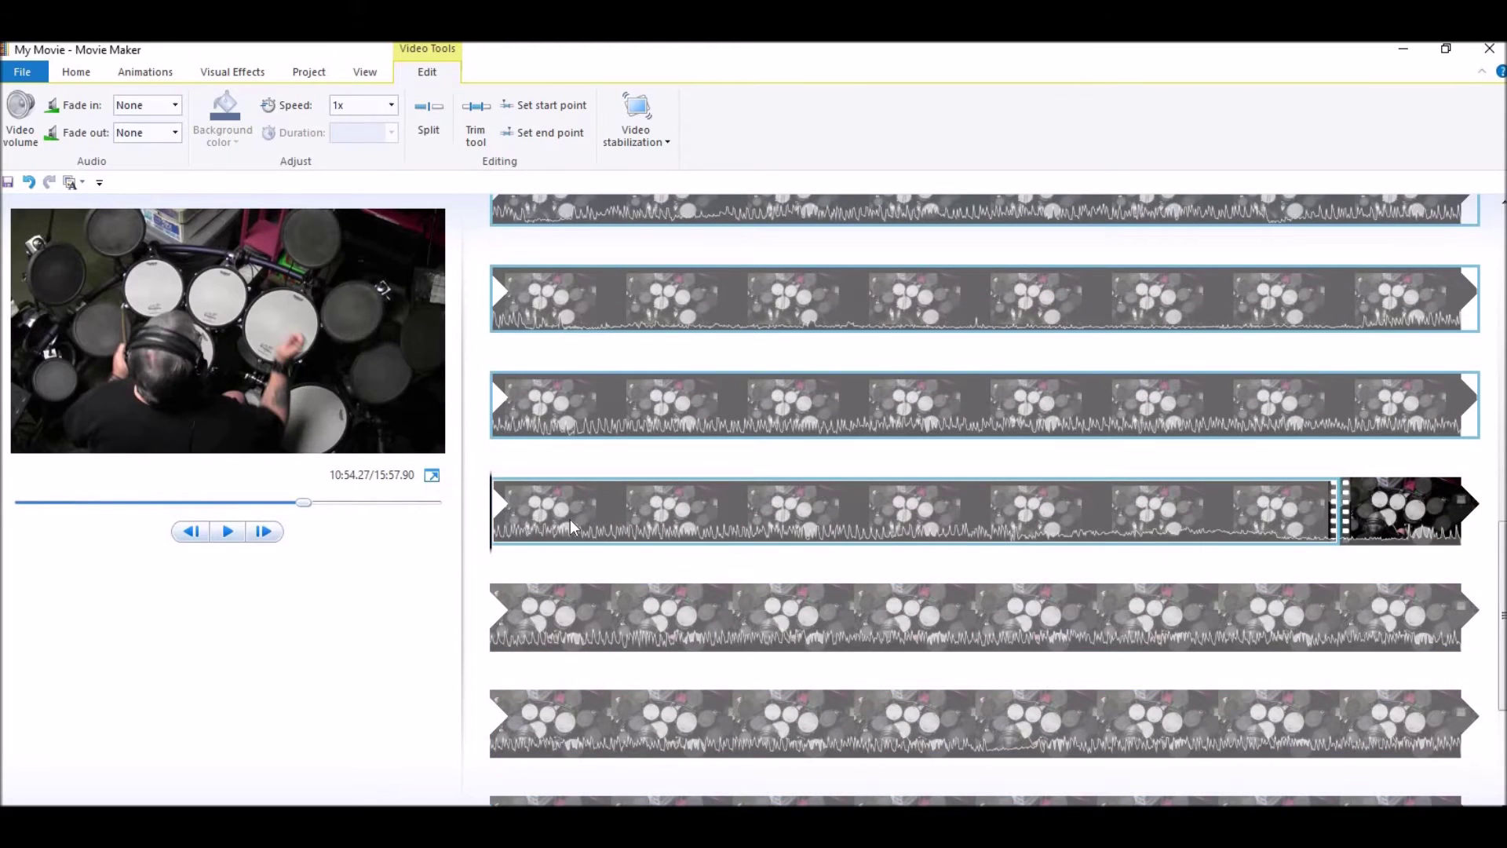
scroll(583, 520, up, 1)
scroll(583, 518, up, 10)
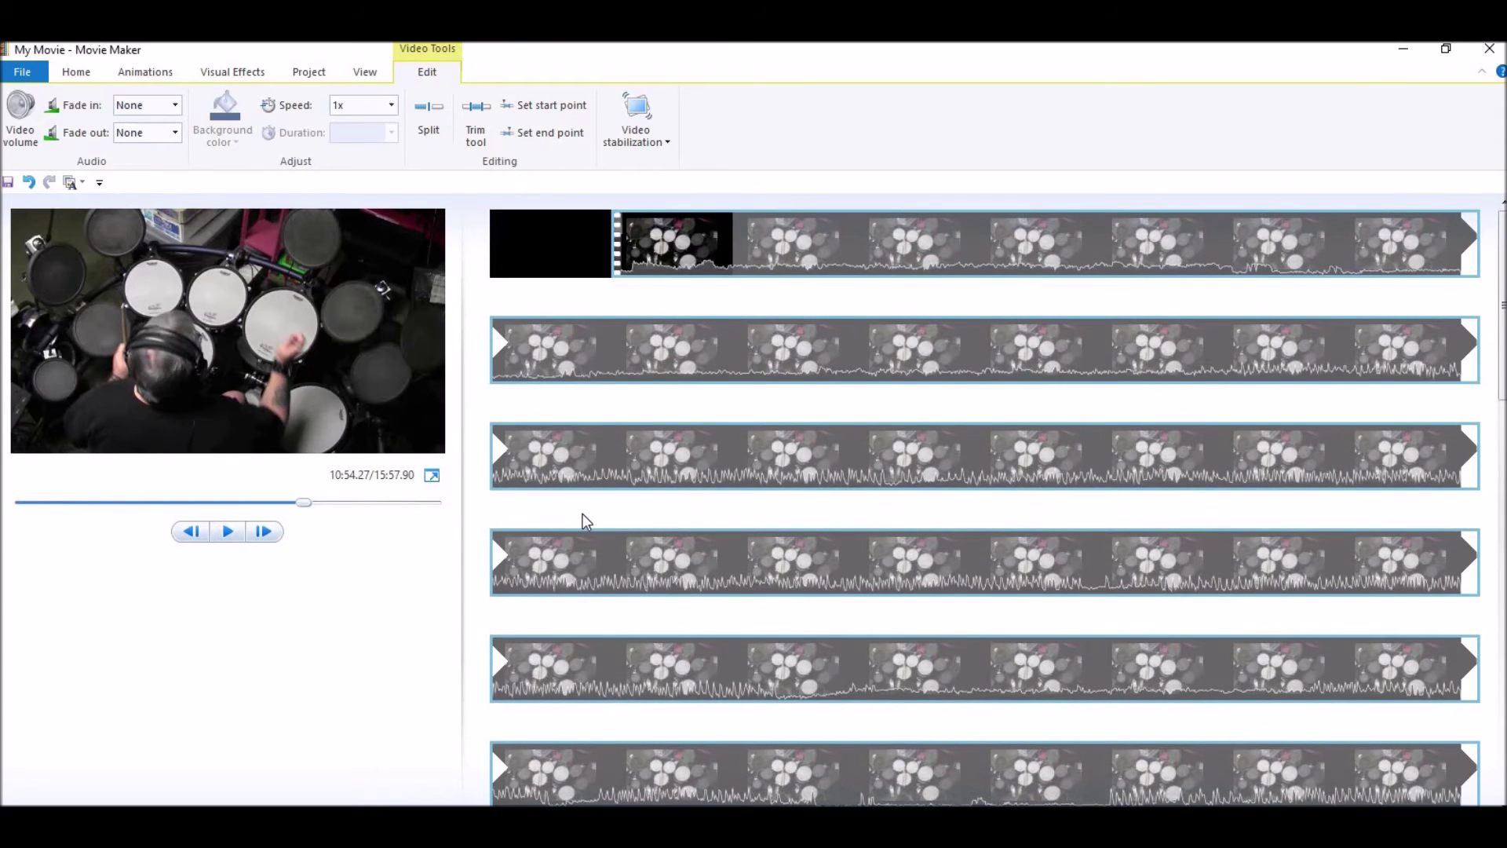
scroll(626, 510, down, 10)
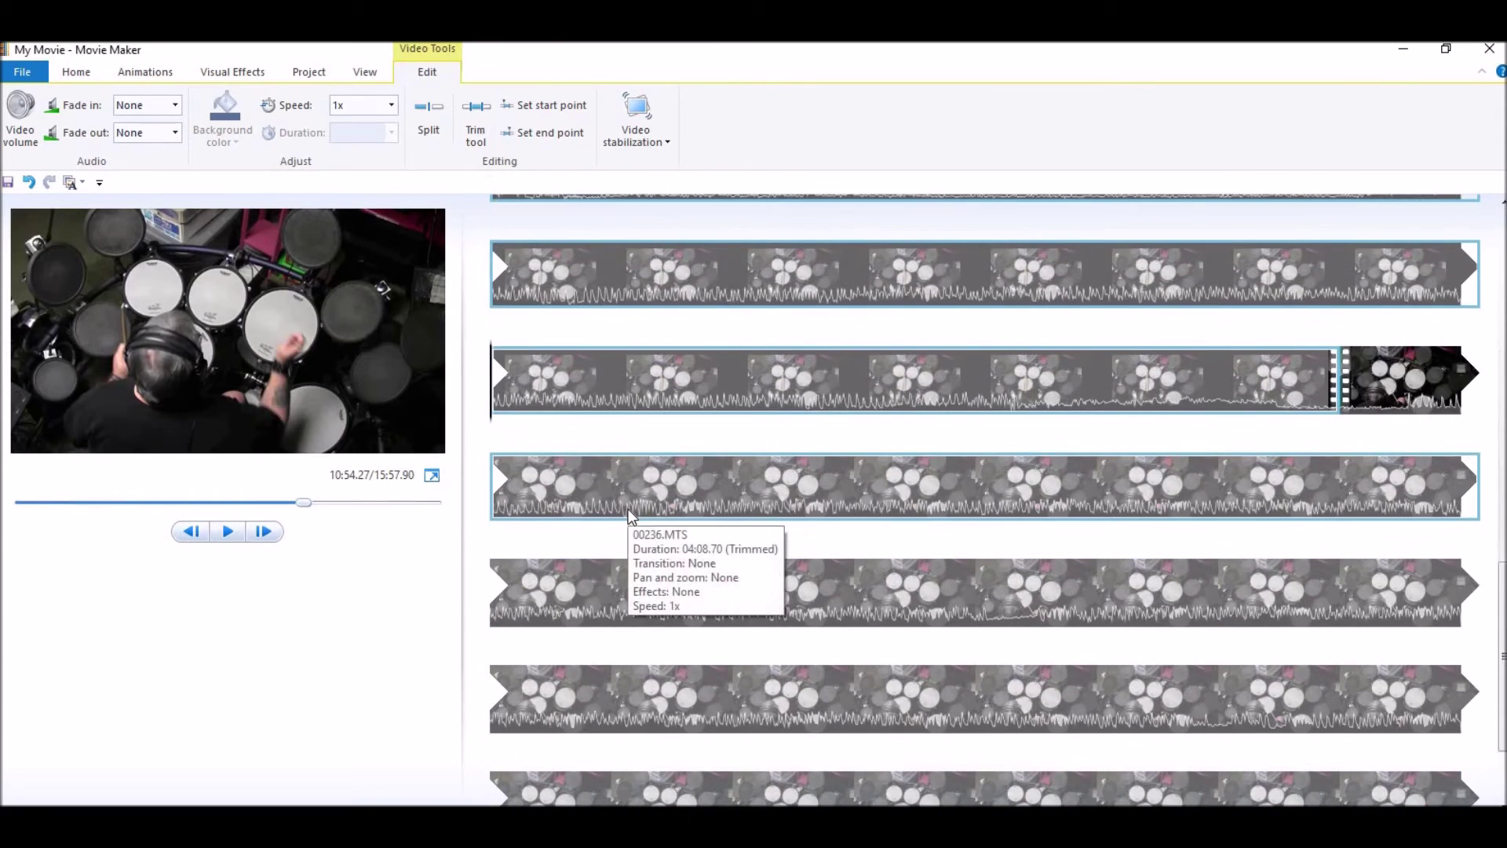
scroll(628, 510, up, 1)
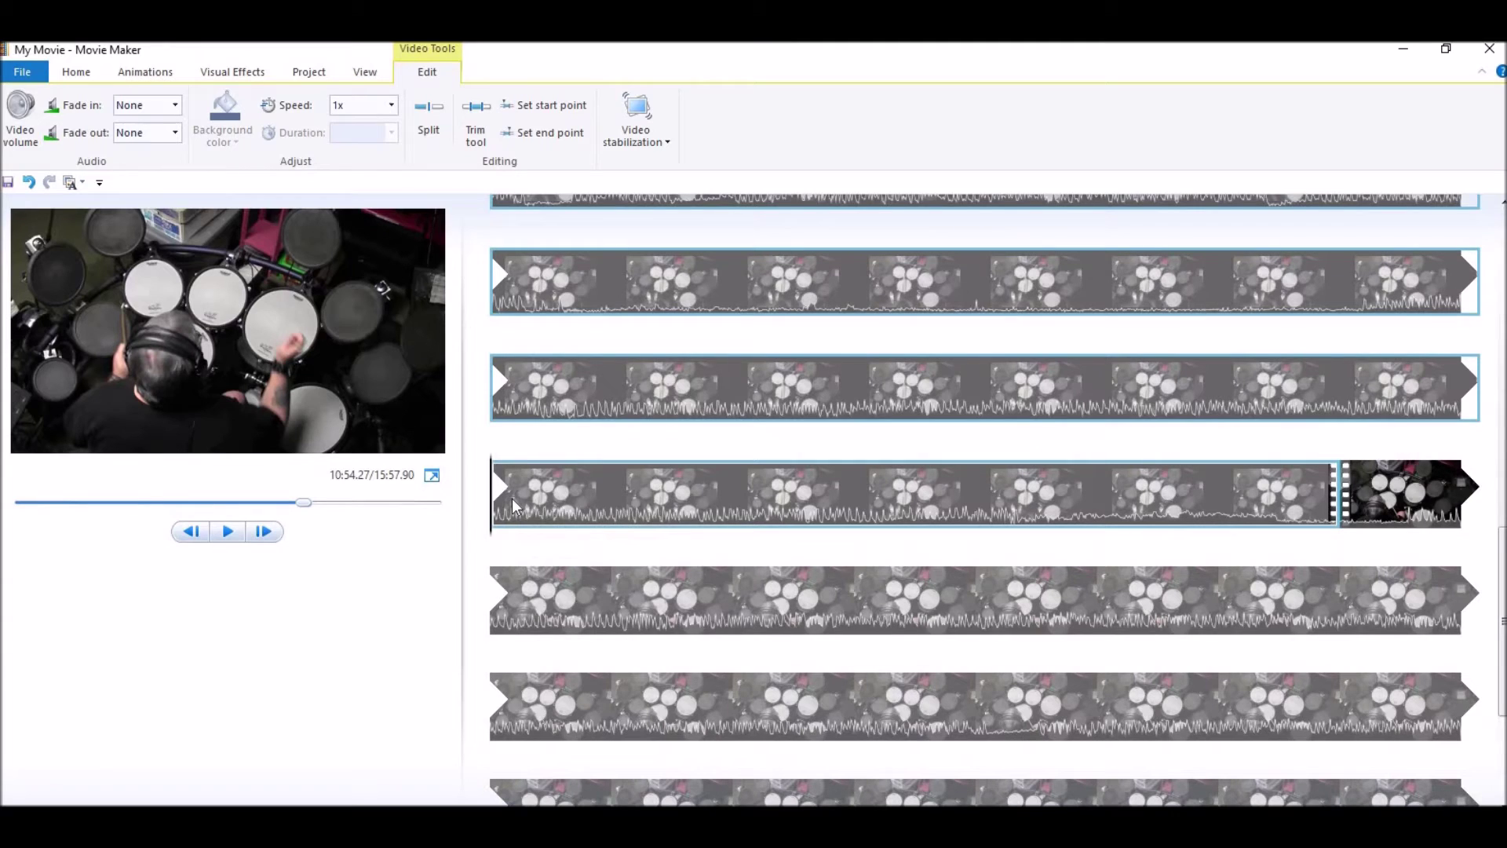
key(Delete)
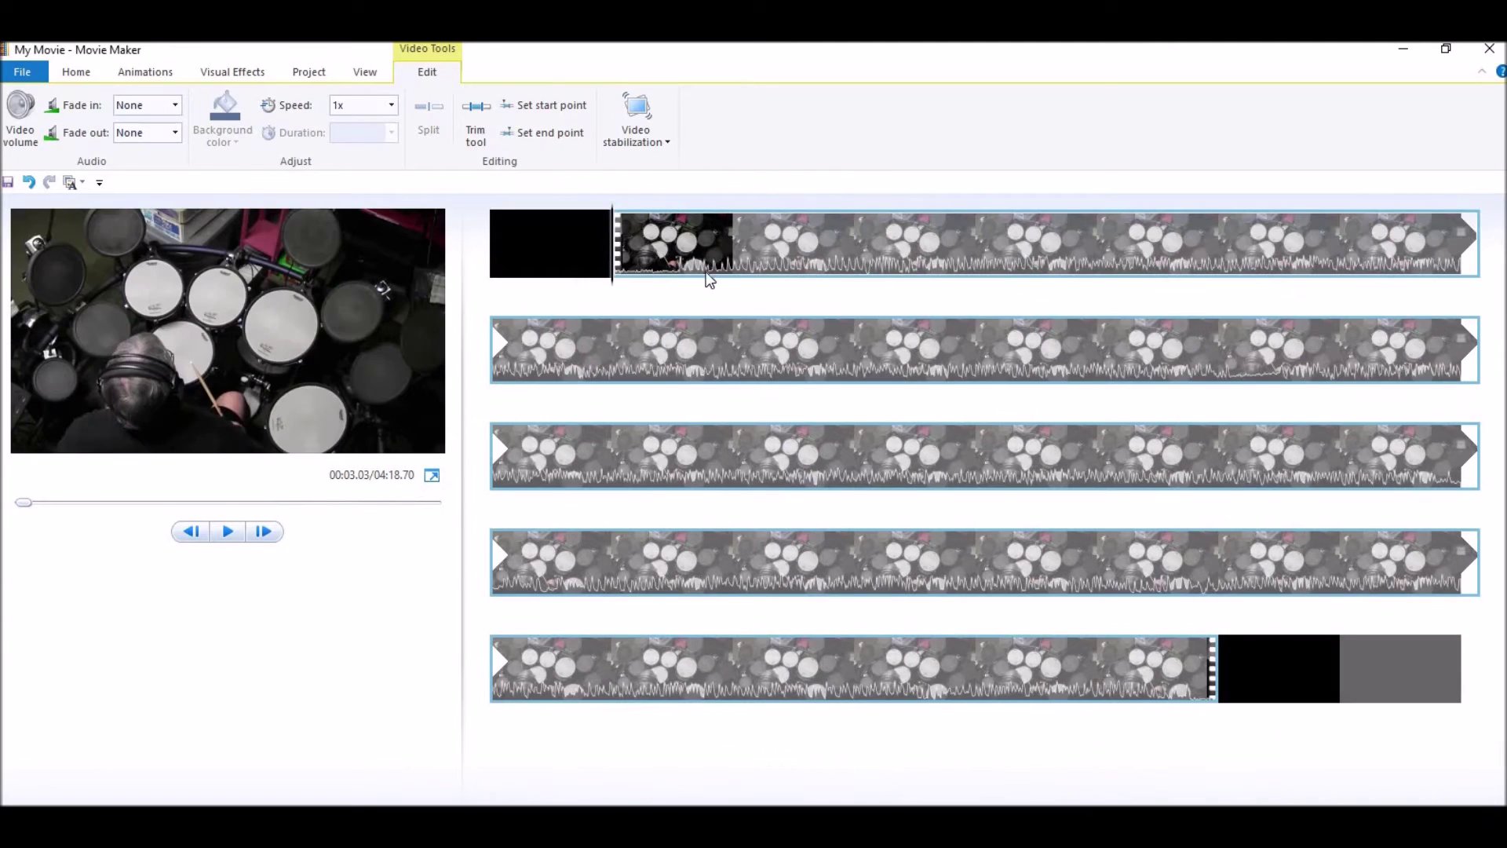
Add the photo disturbed_under_426 from the Disturbed the light folder and place it between the opening black clip and the drum video
click(1269, 671)
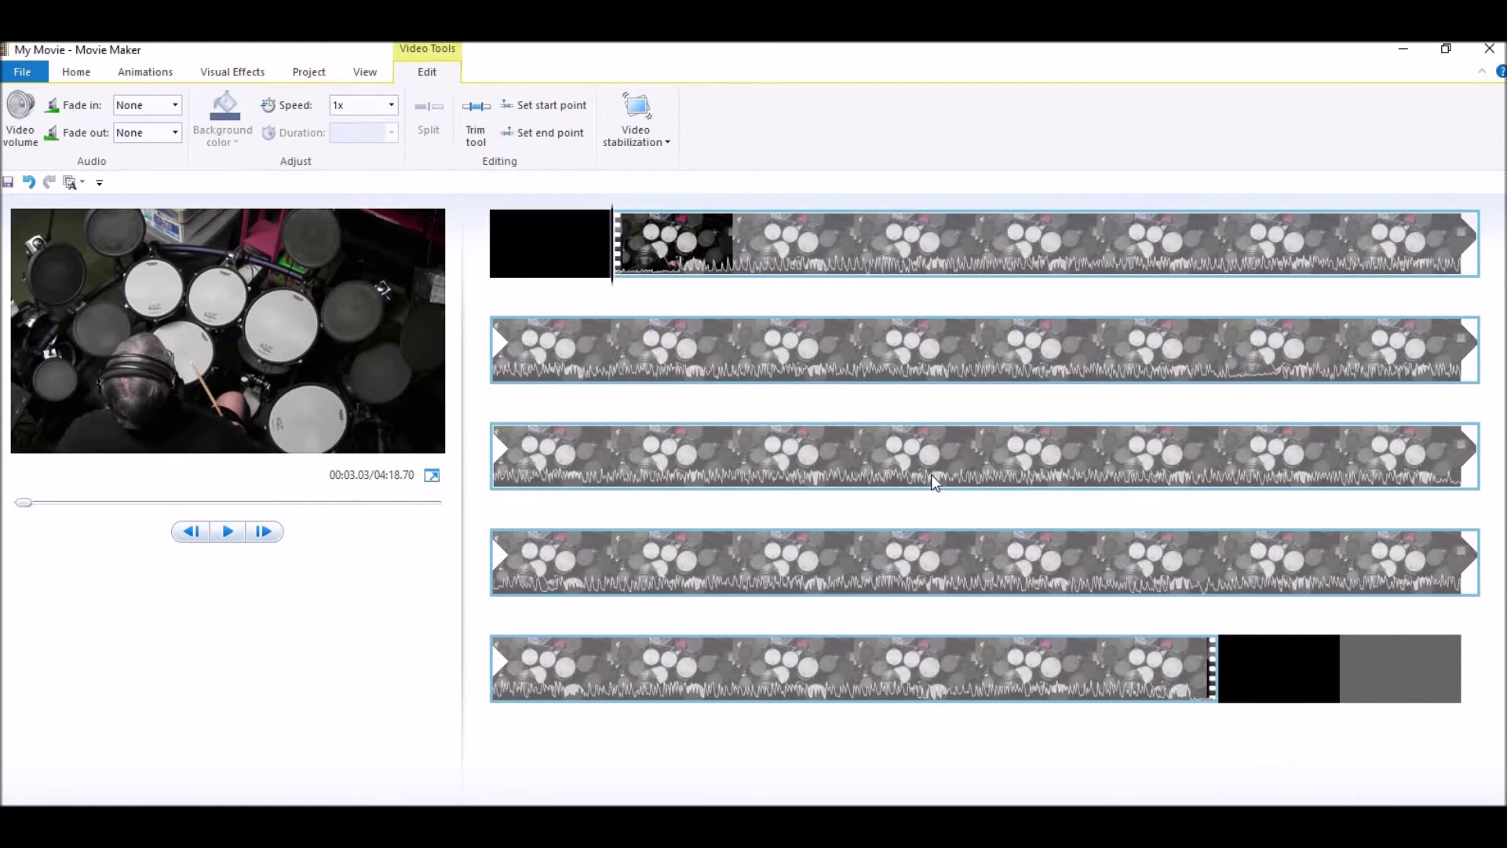
click(554, 254)
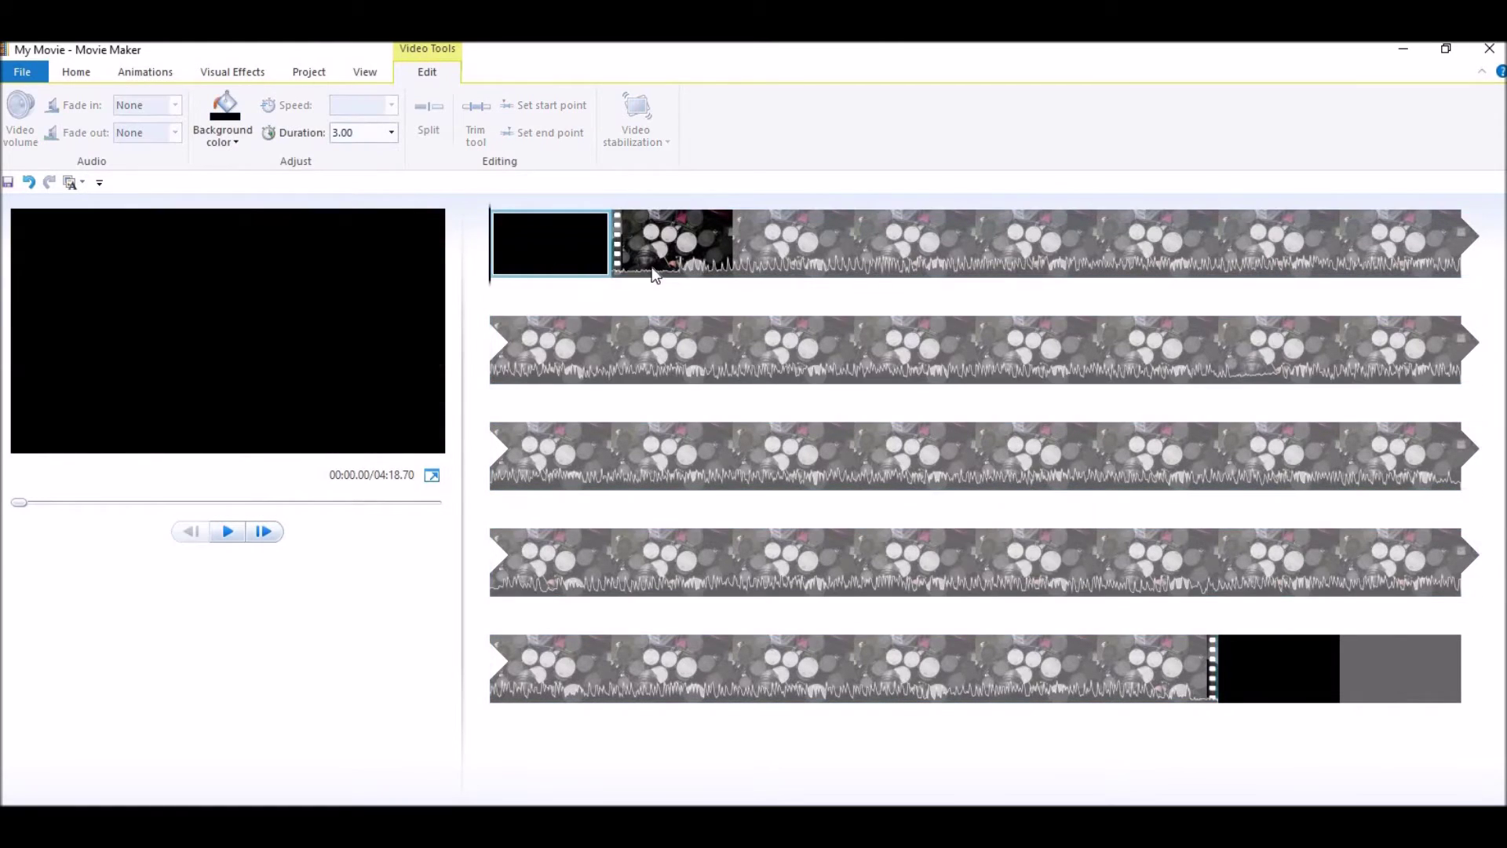
click(625, 264)
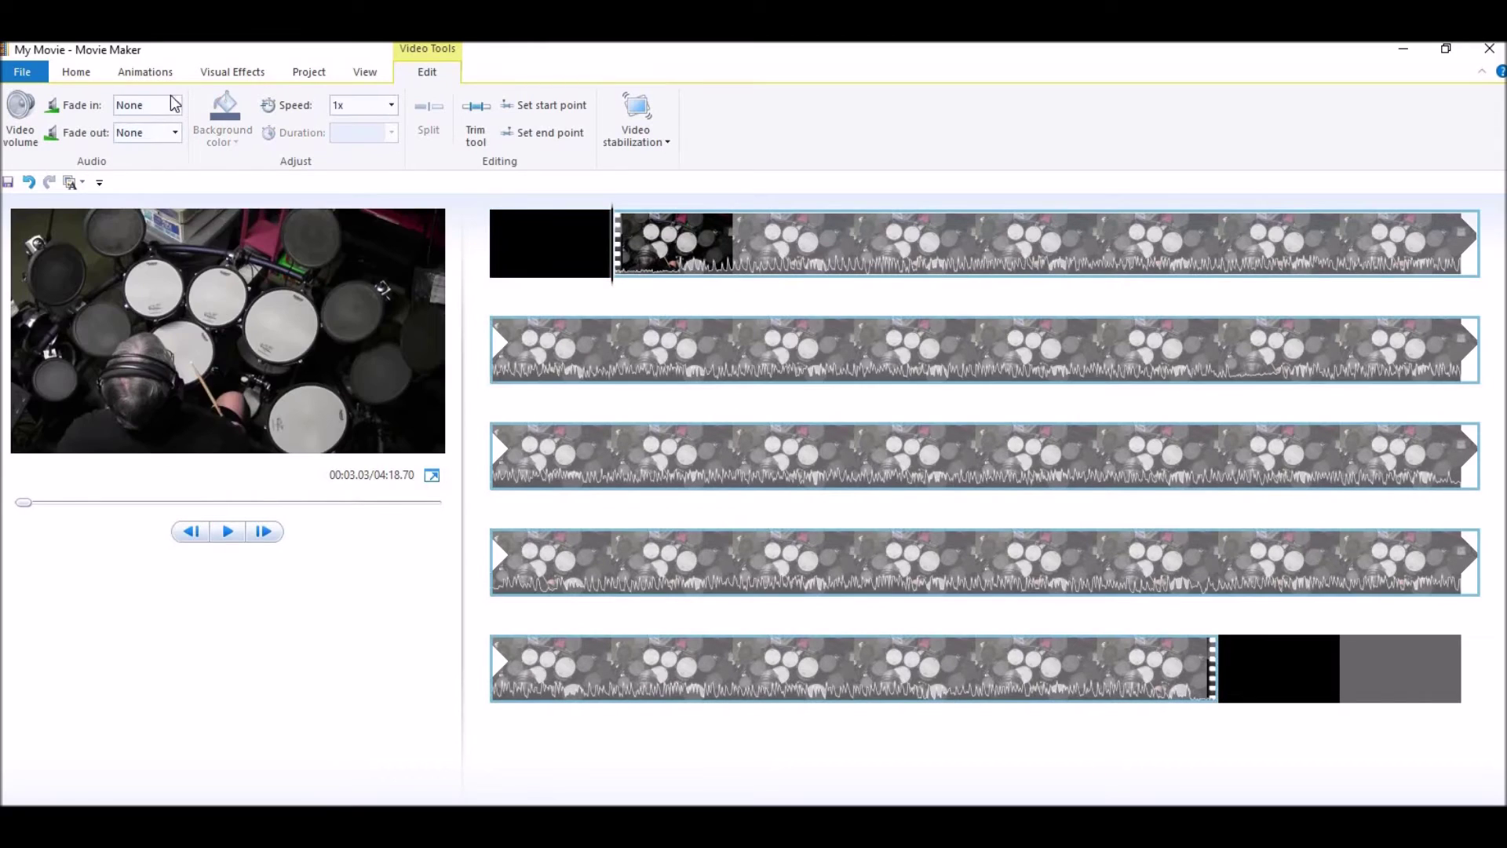
click(92, 73)
click(140, 137)
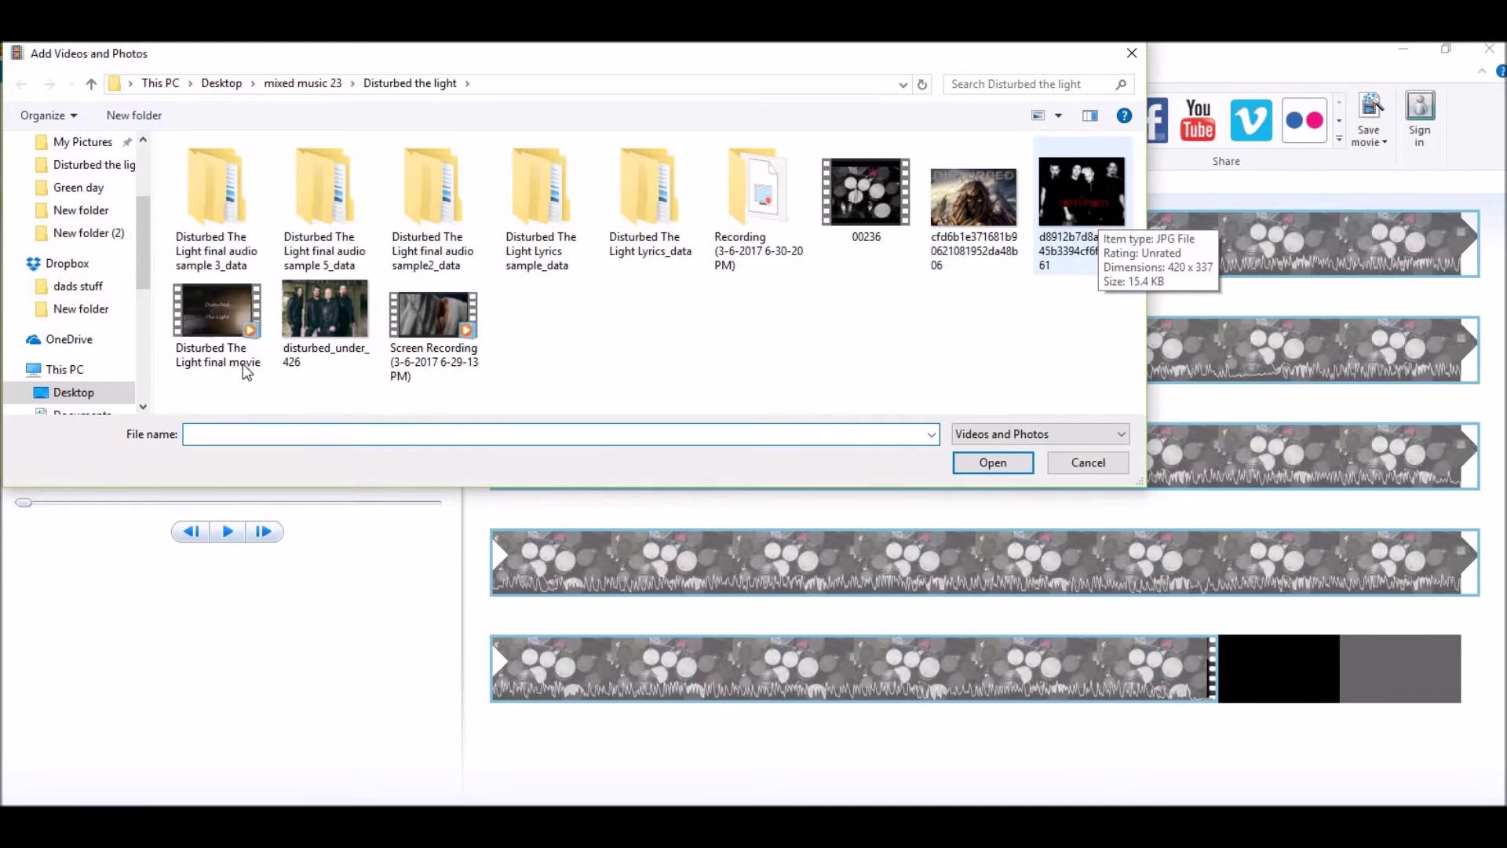
double_click(326, 308)
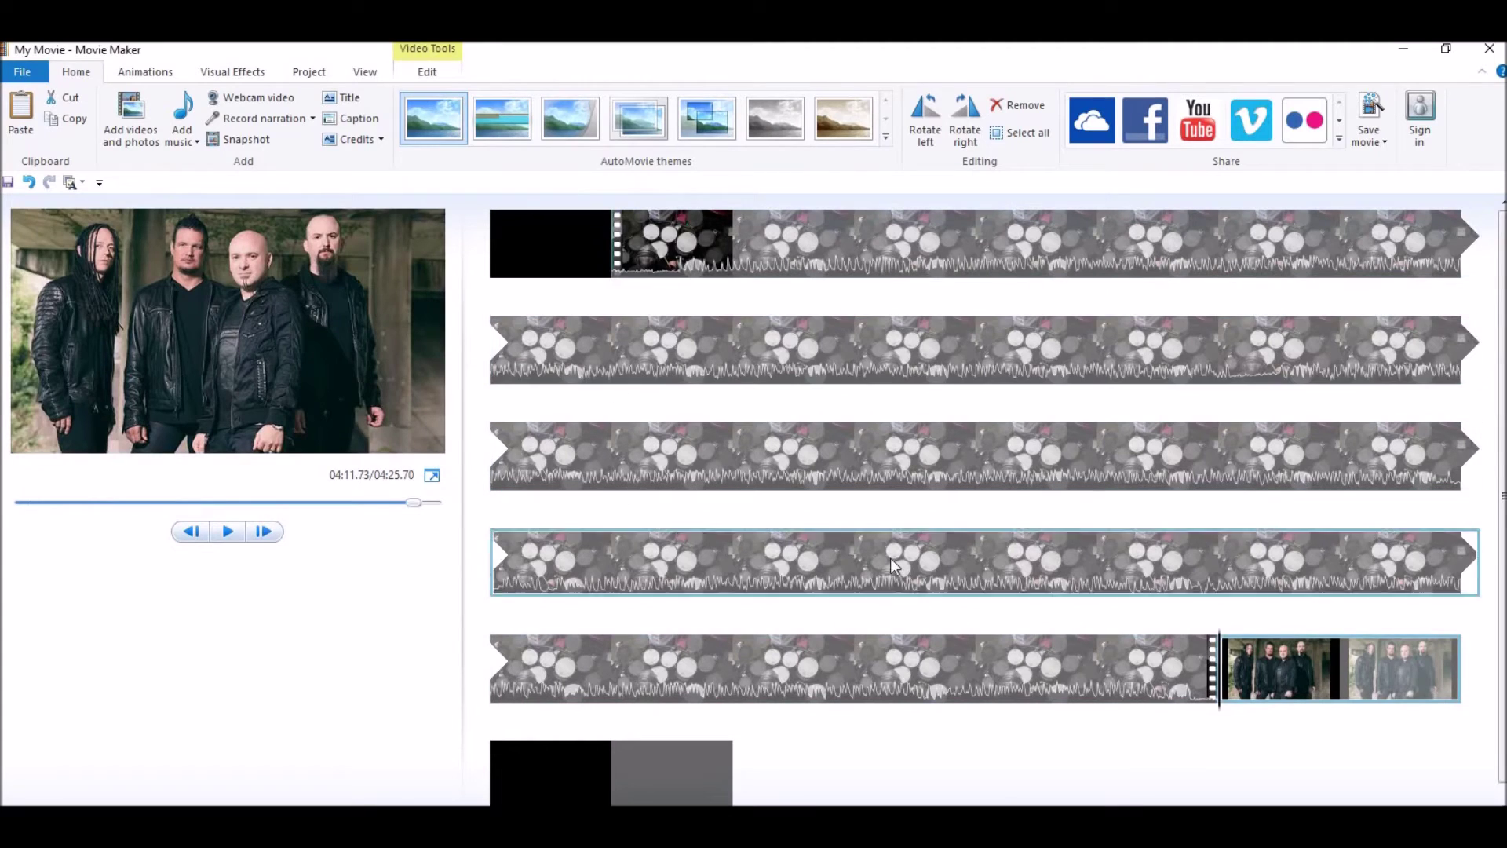
drag(1307, 670, 662, 287)
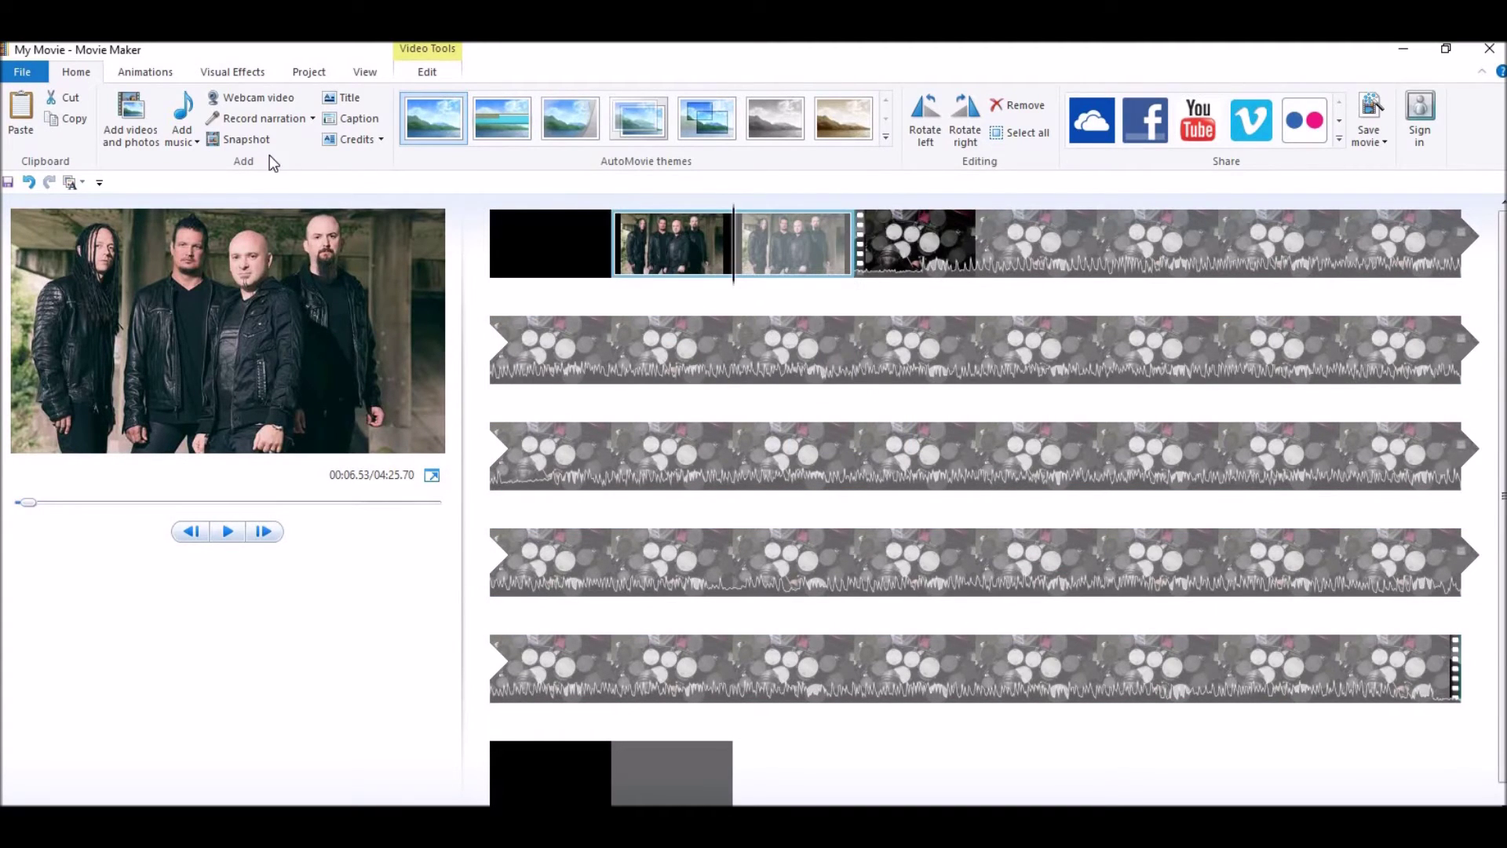
Add the music file "Disturbed The Light final audio sample 6" from the Disturbed the light folder inside mixed music 23
click(185, 141)
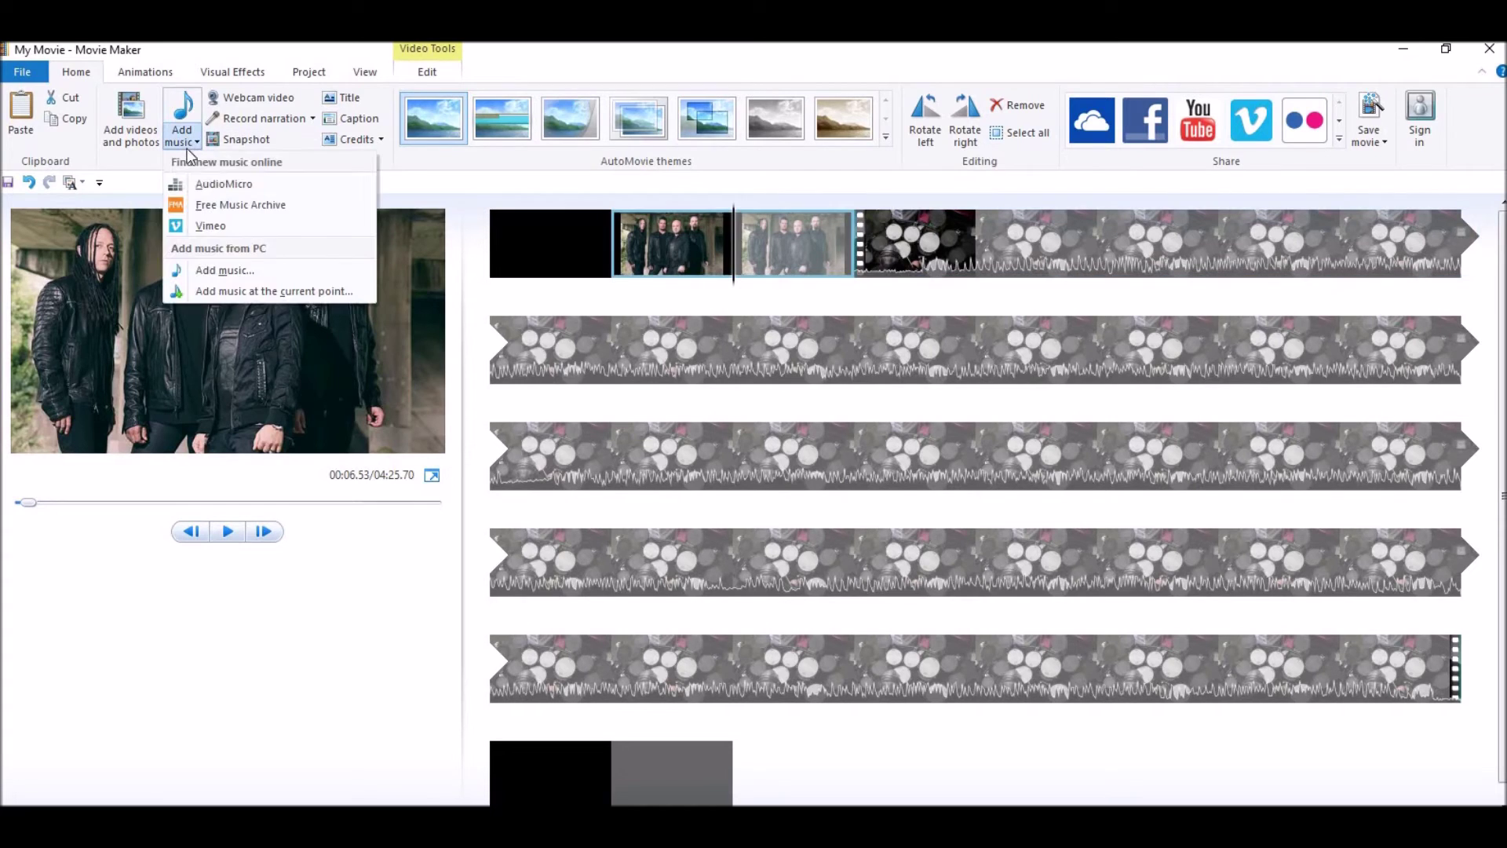
click(248, 272)
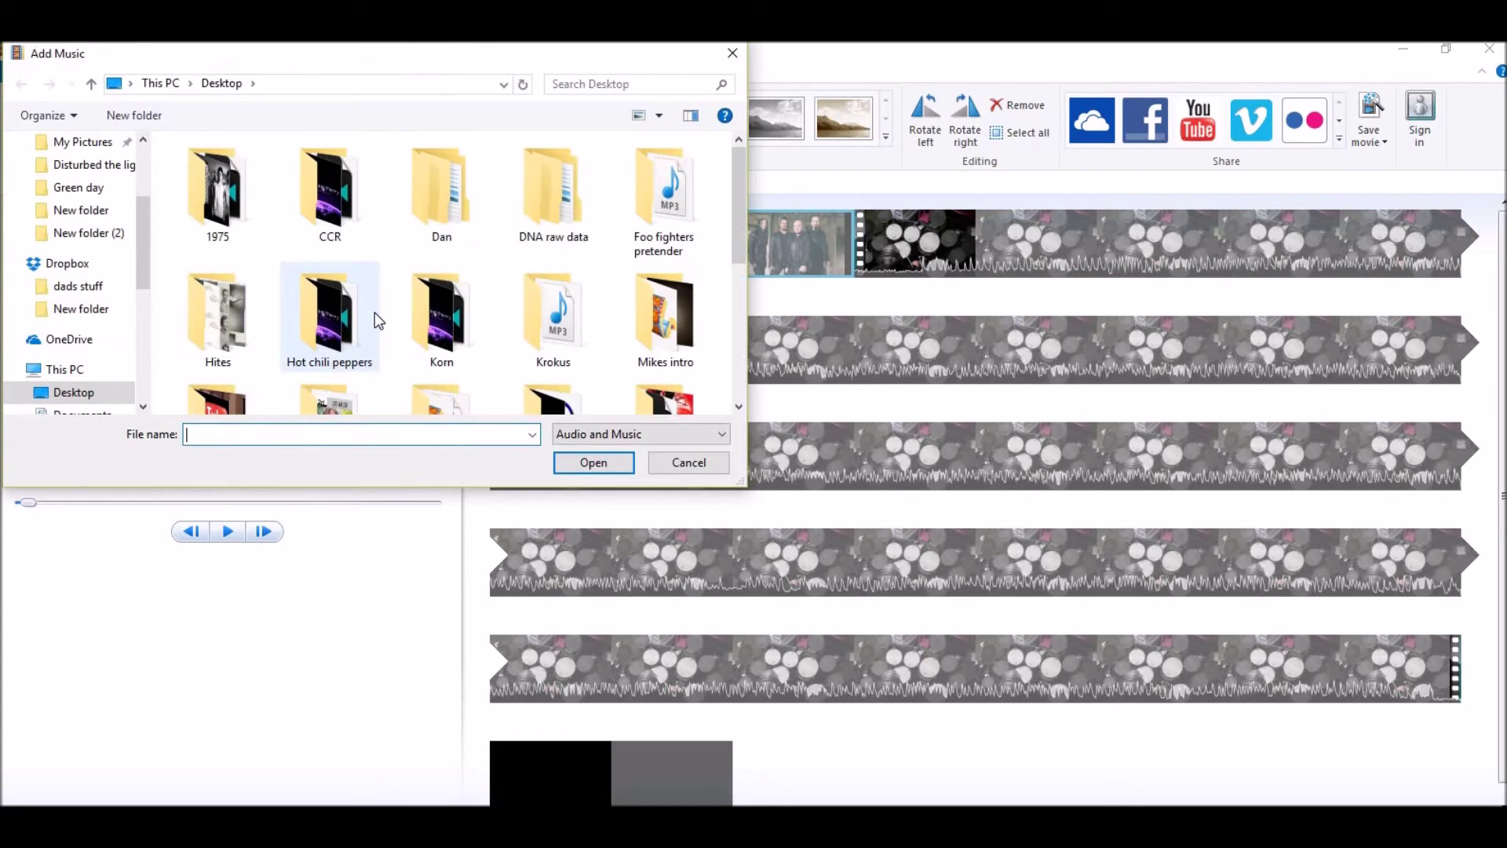
scroll(375, 312, down, 5)
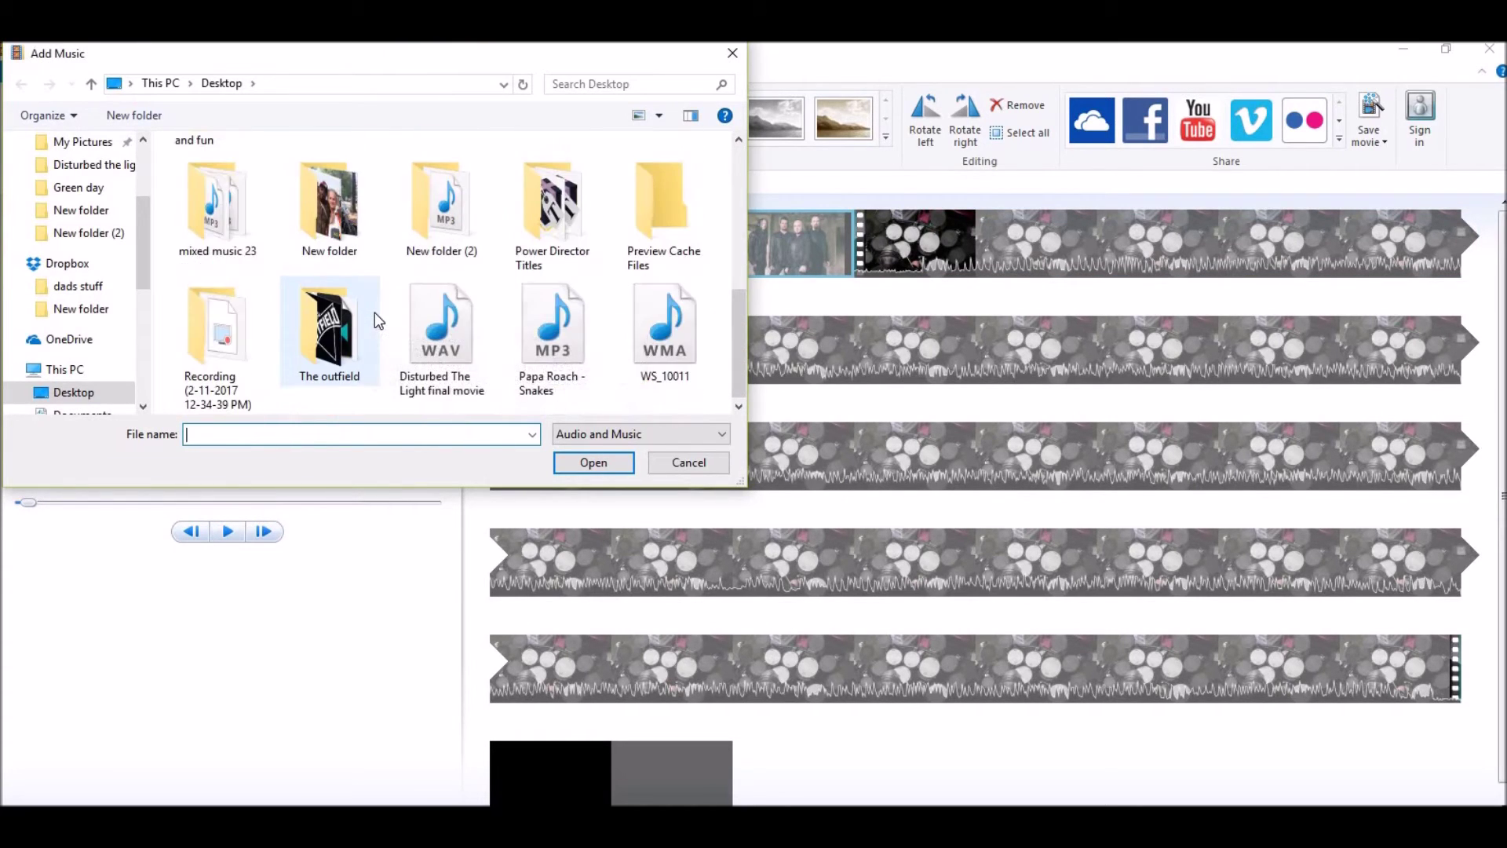
double_click(224, 224)
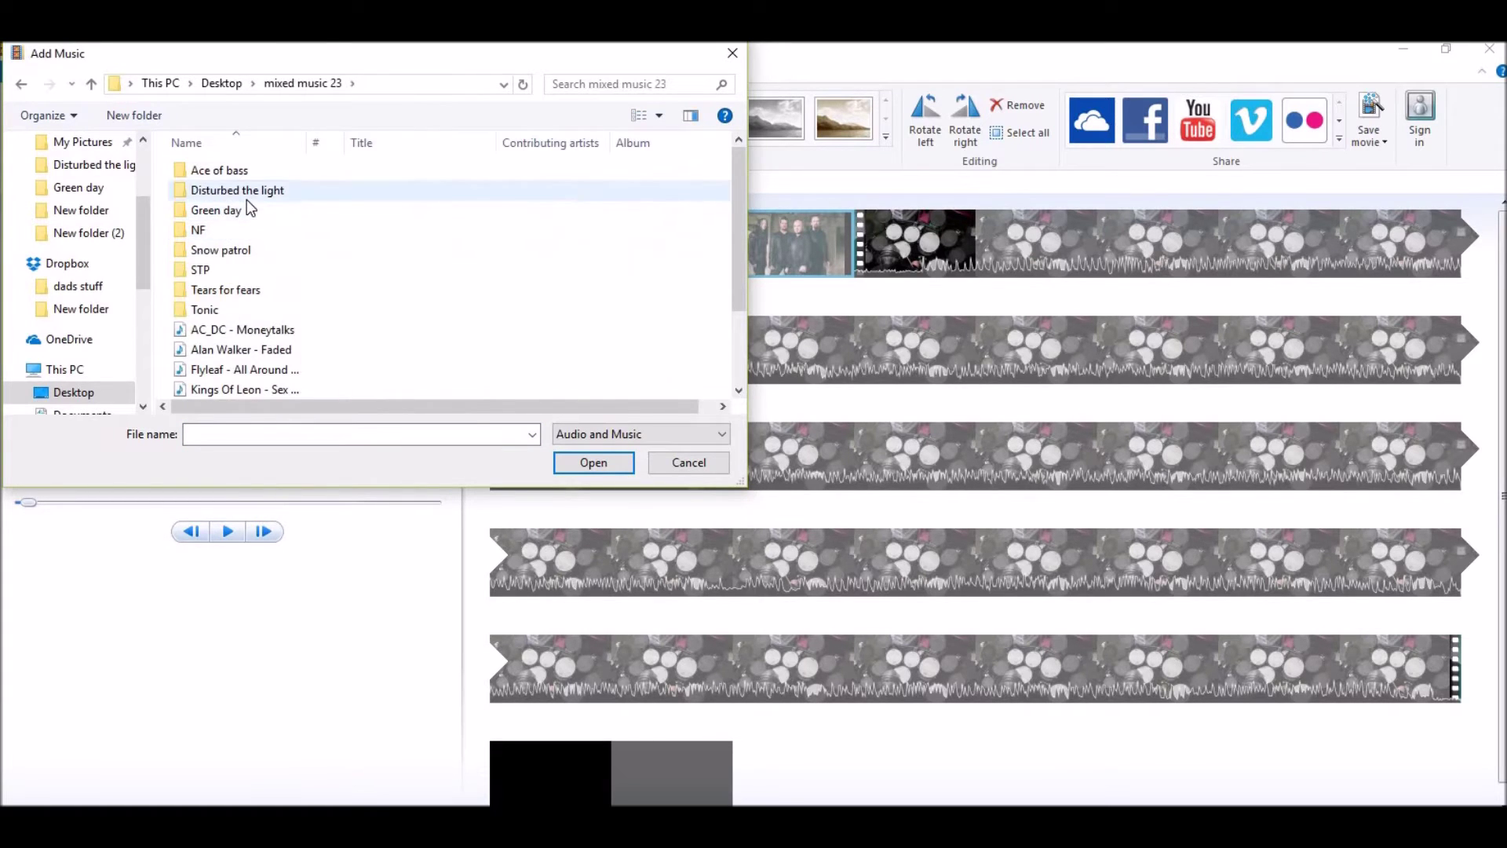
double_click(246, 199)
scroll(376, 264, down, 1)
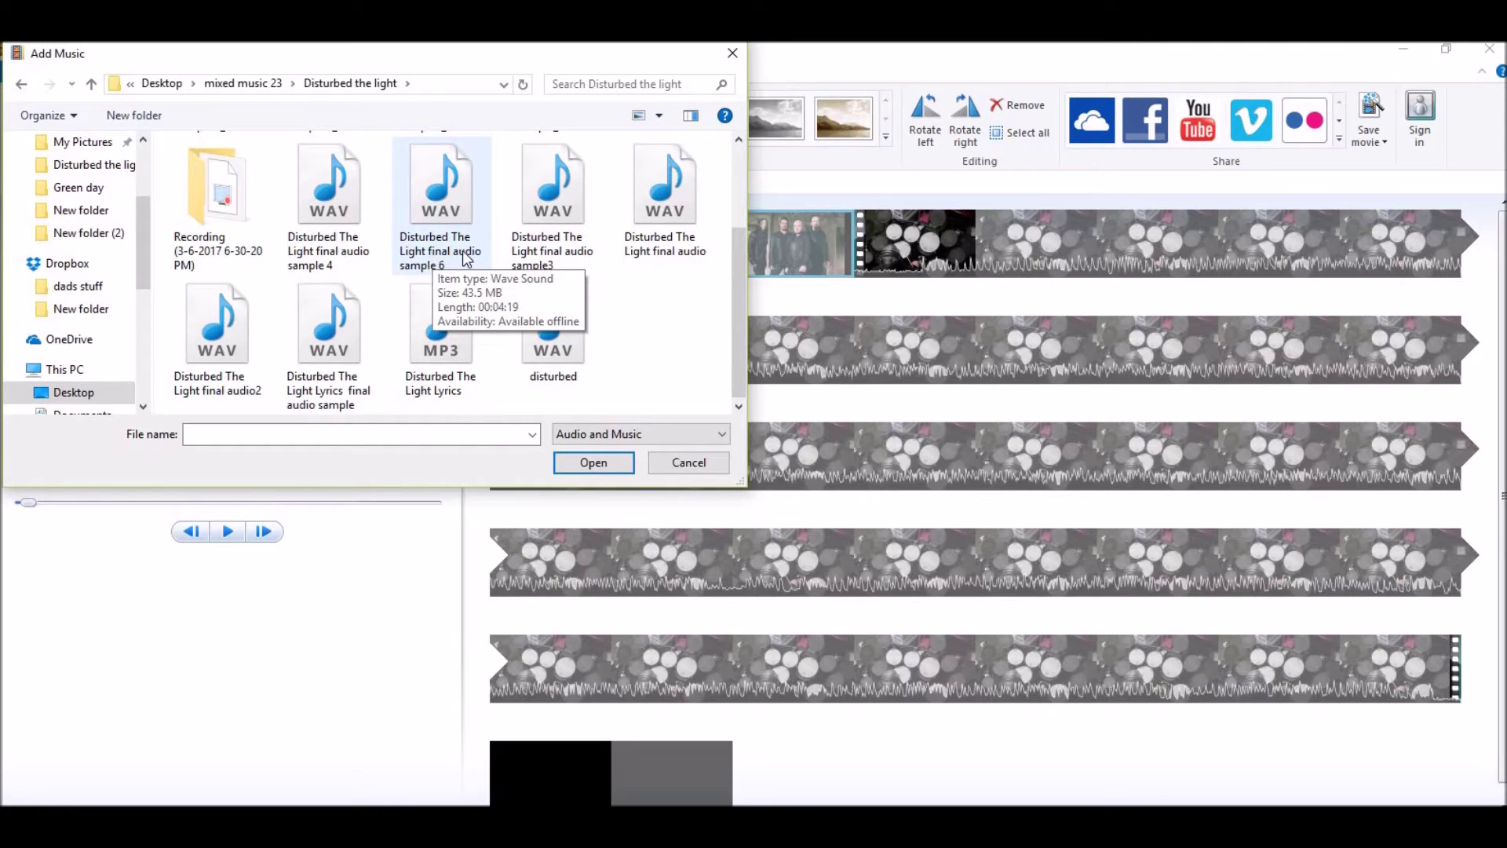
double_click(431, 254)
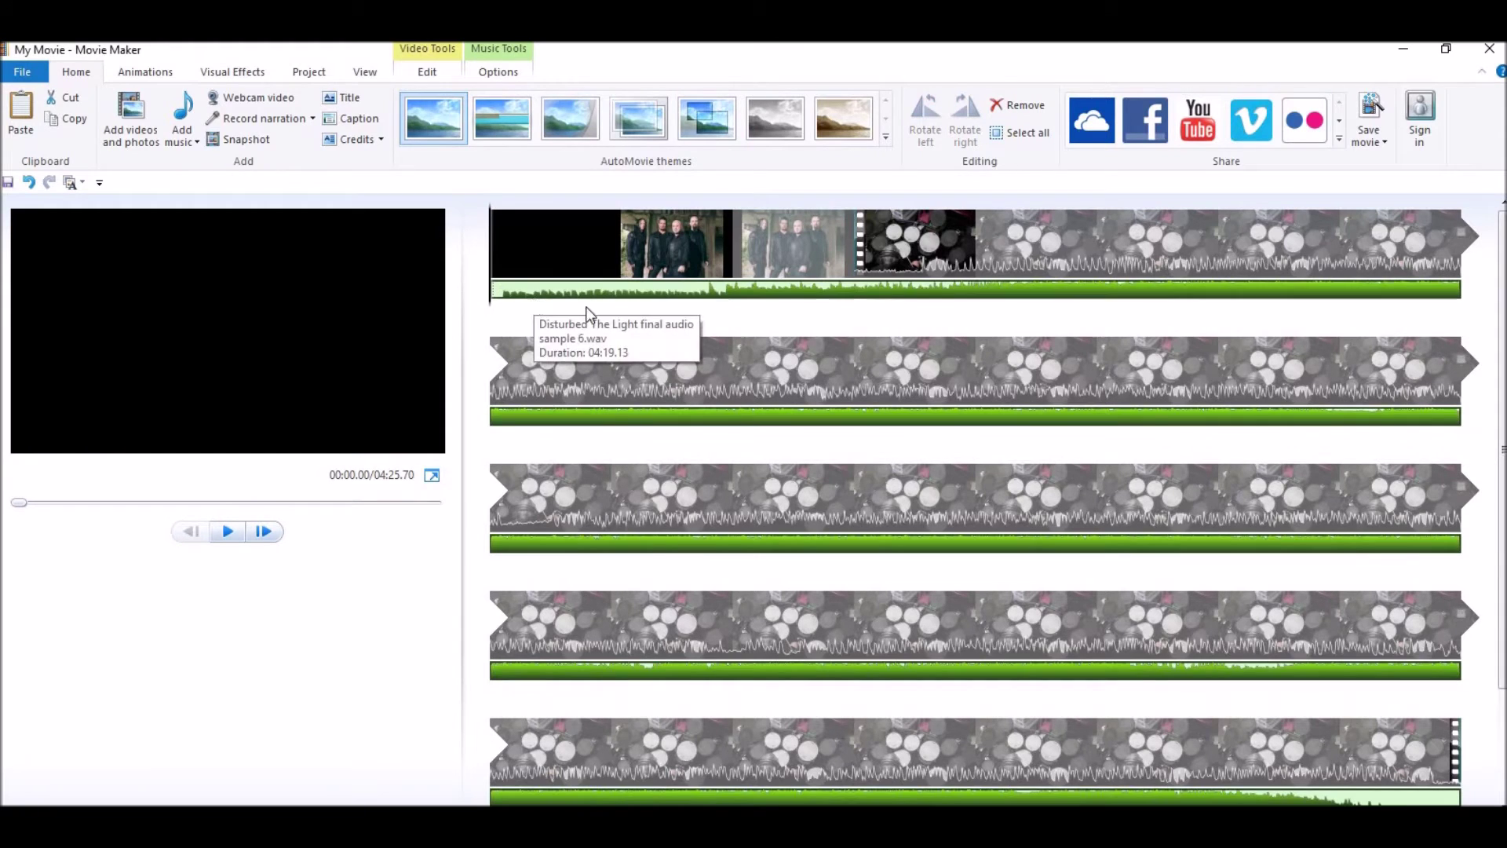
Move the music track to start at 2.67 s, near the end of the opening black clip, and check where it ends
scroll(789, 392, down, 3)
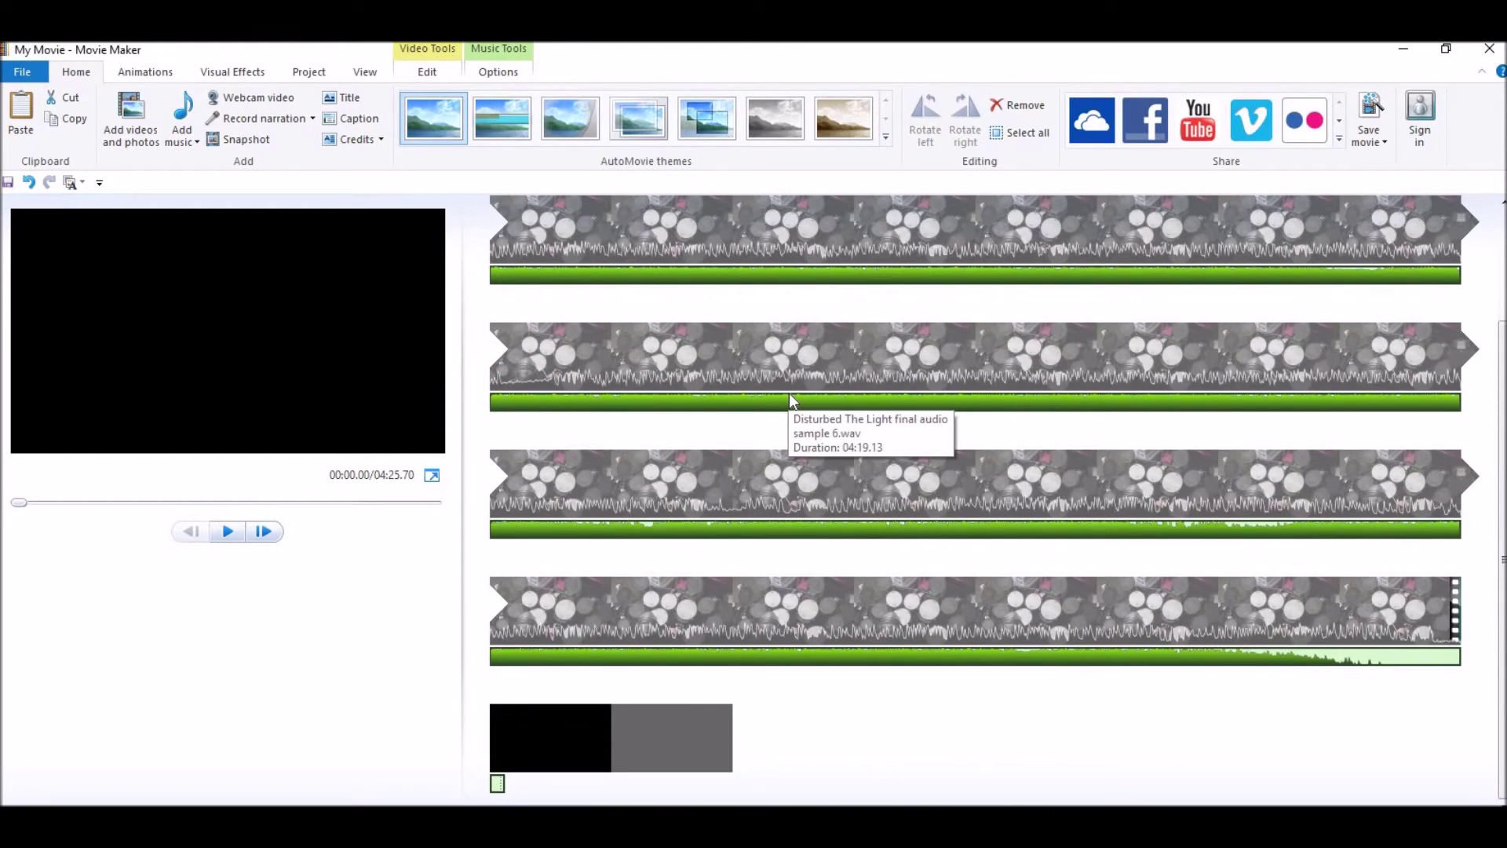
scroll(789, 393, up, 3)
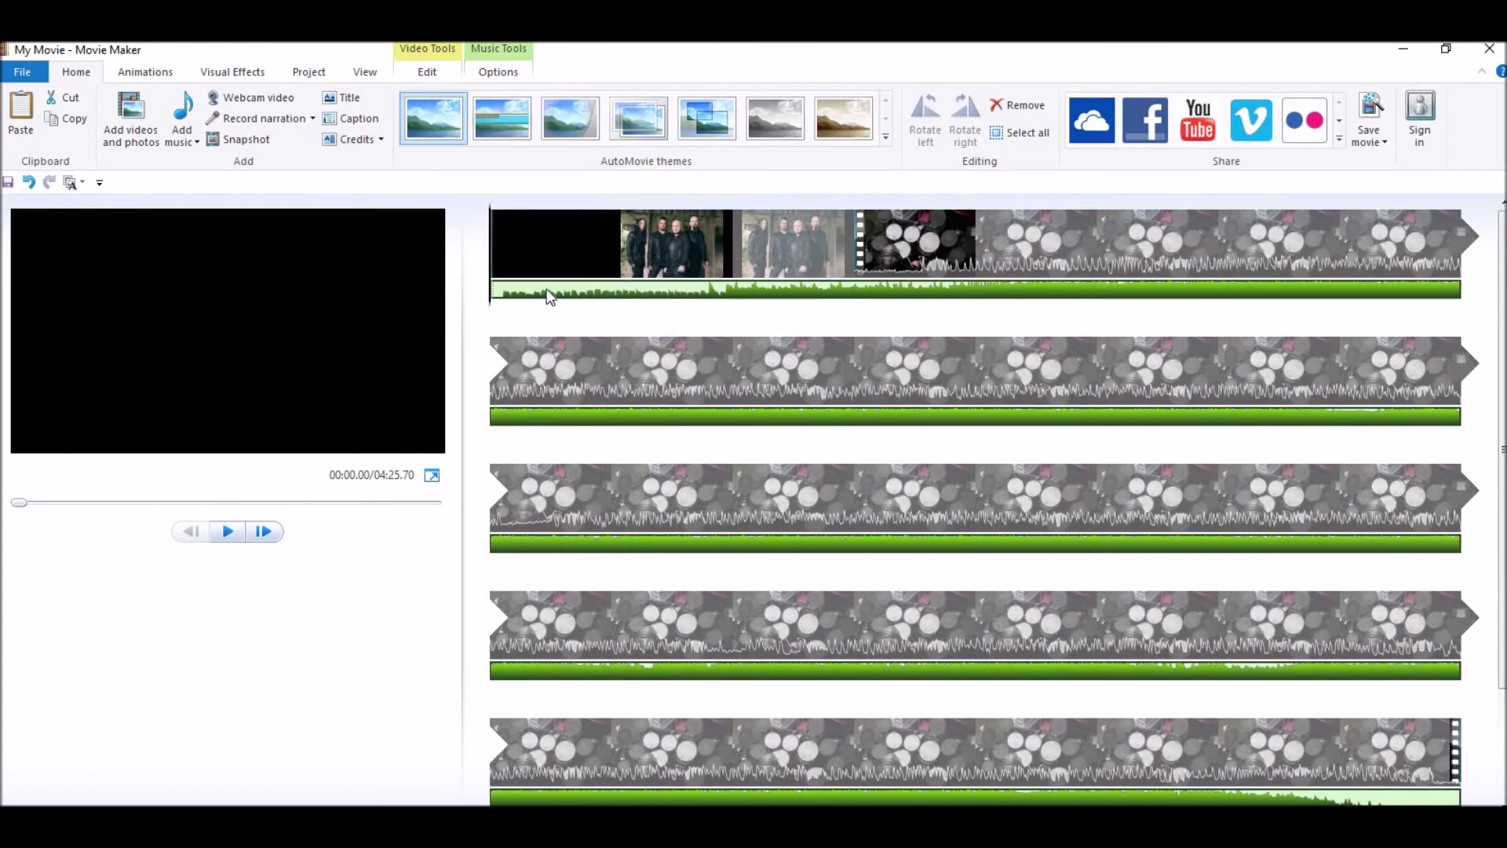
drag(502, 288, 608, 304)
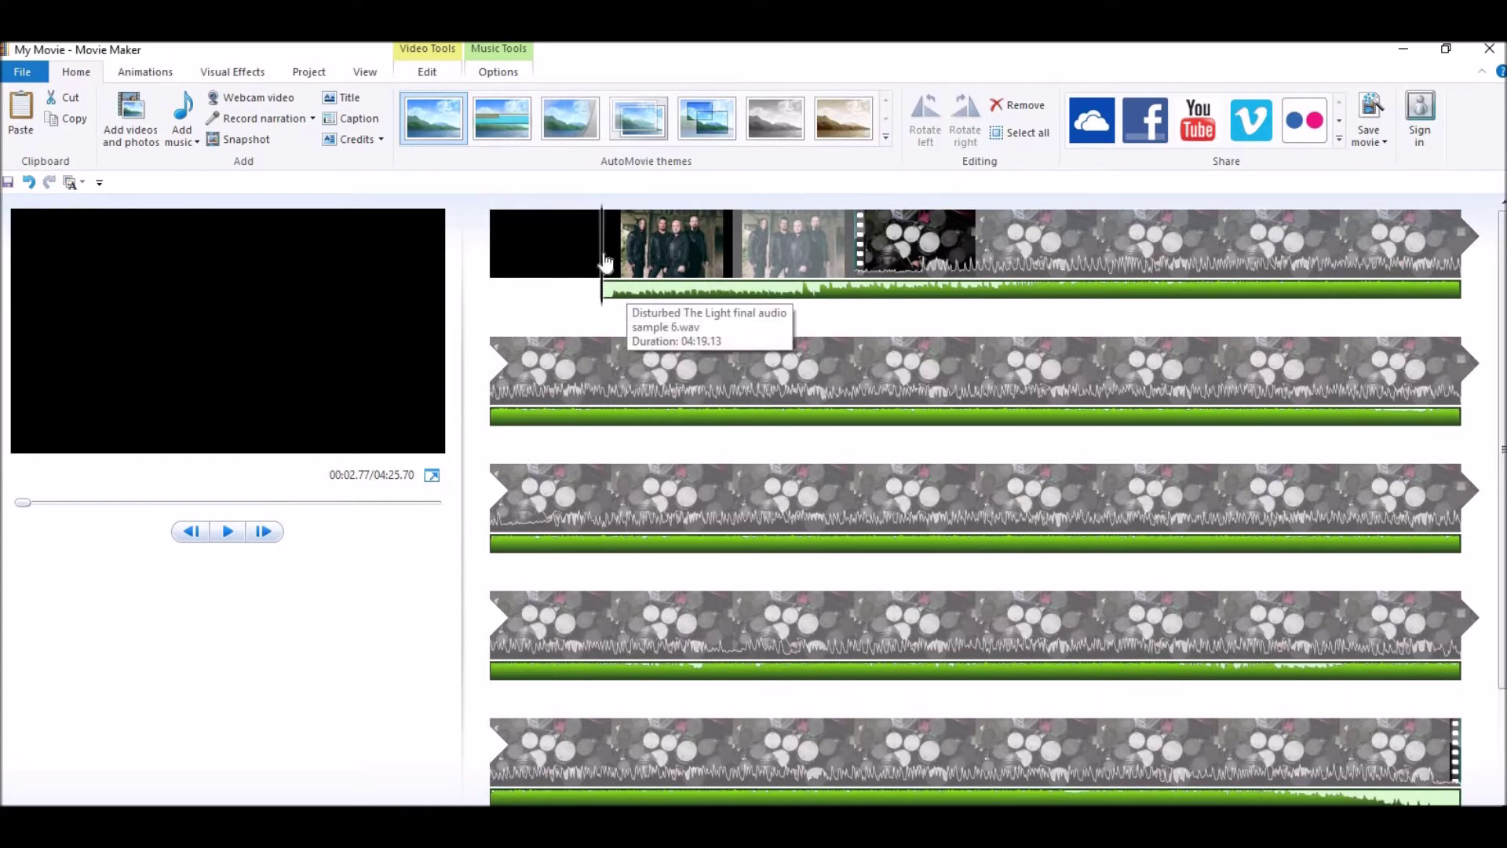
click(583, 251)
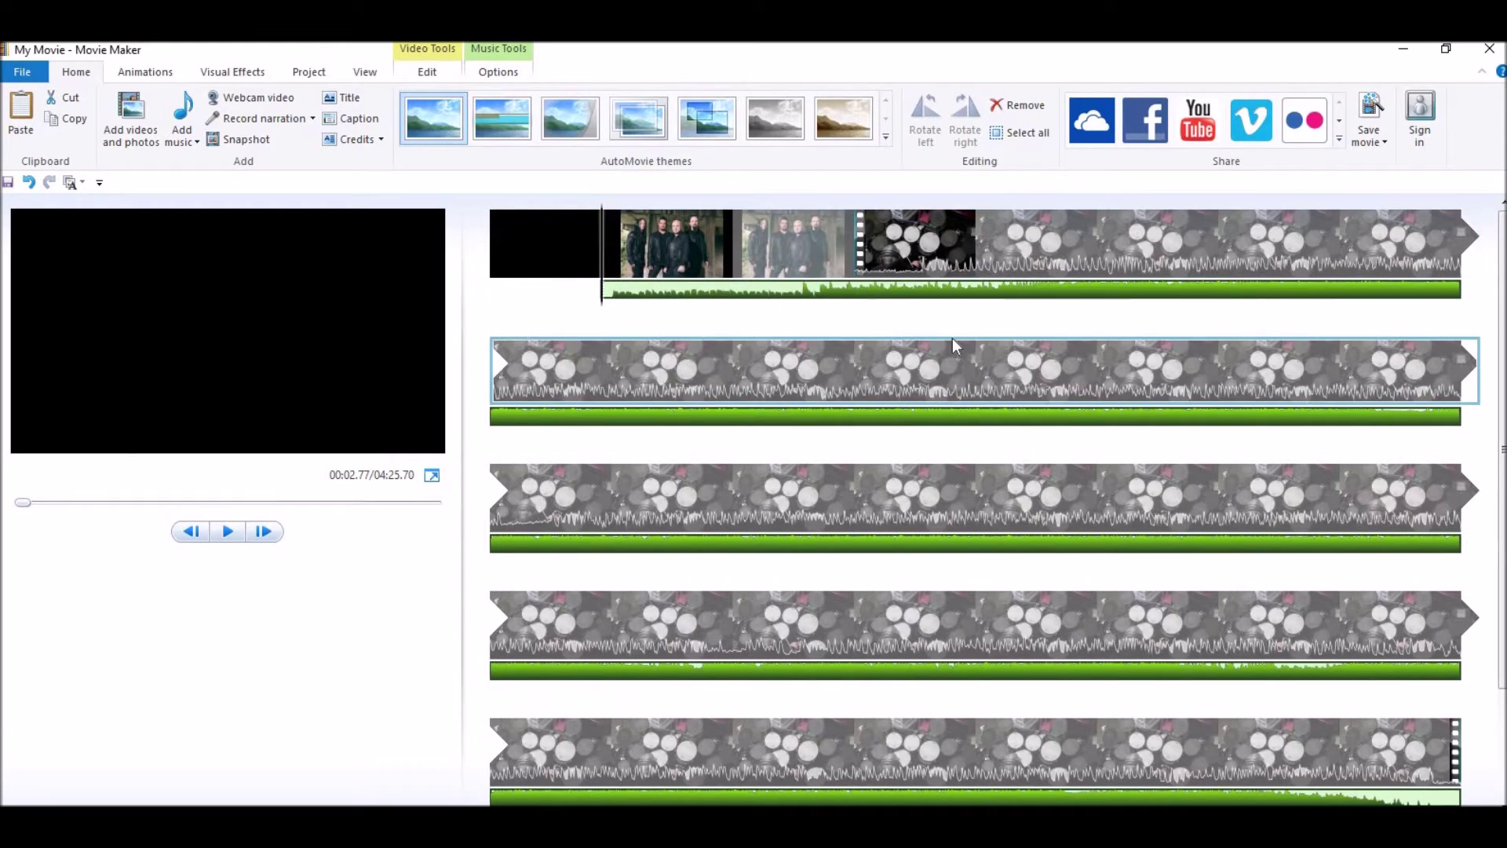
scroll(953, 338, down, 2)
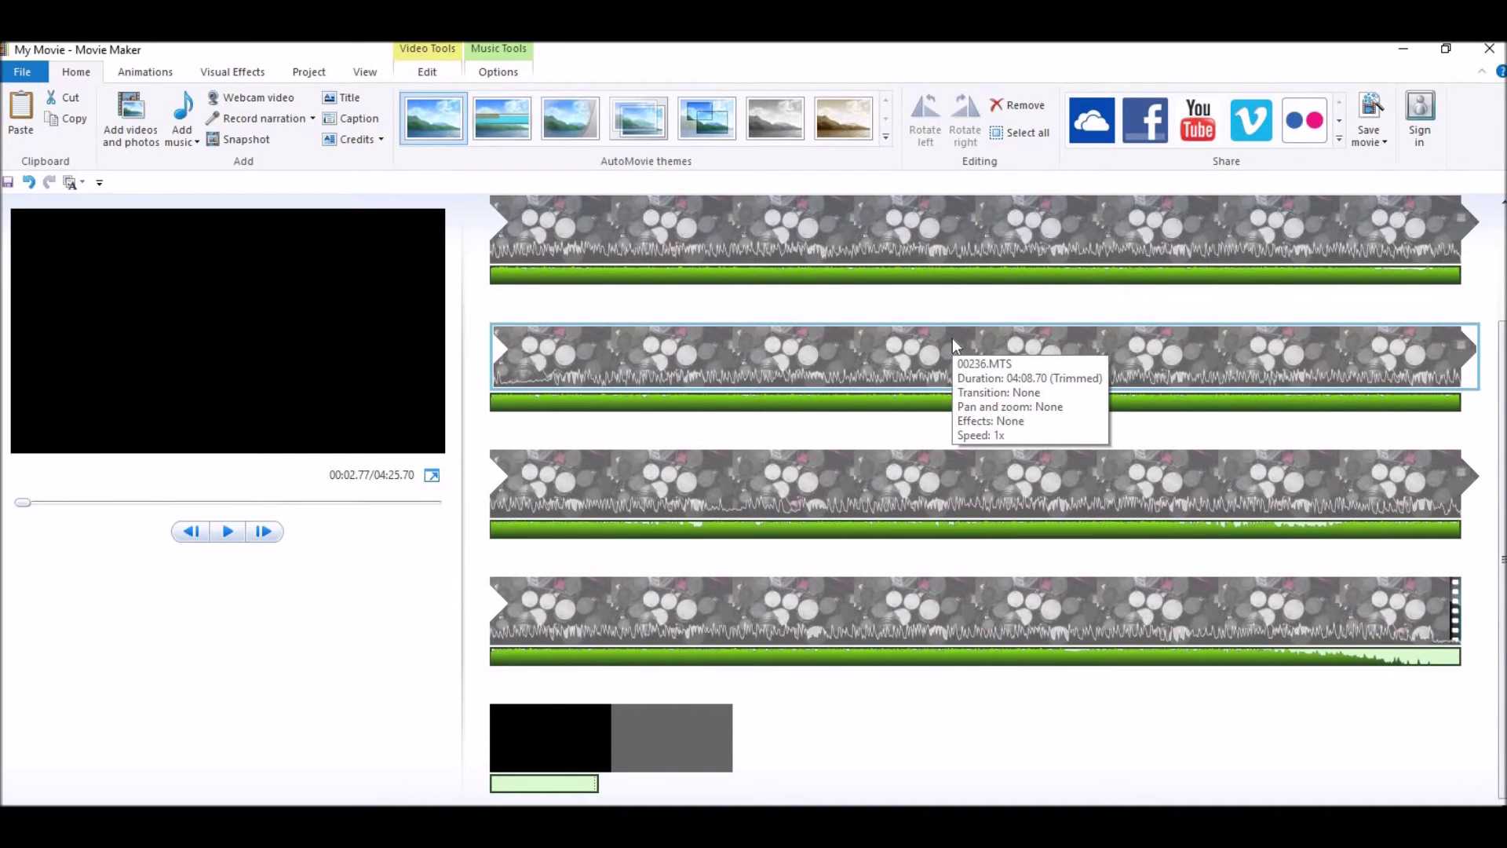
scroll(953, 338, up, 2)
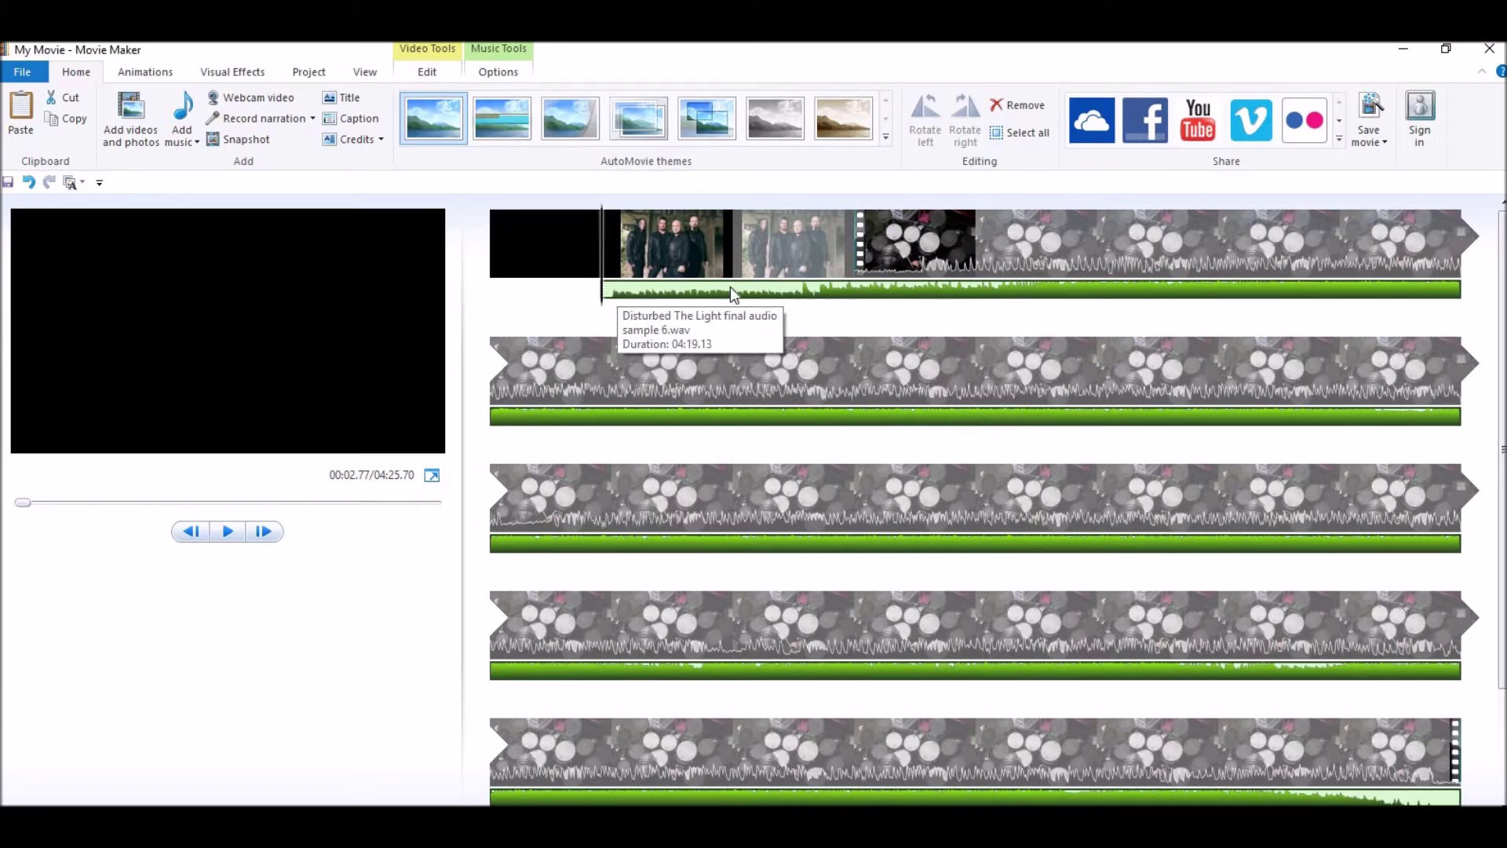
mouse_move(611, 285)
mouse_down()
mouse_move(590, 289)
mouse_move(606, 300)
mouse_up()
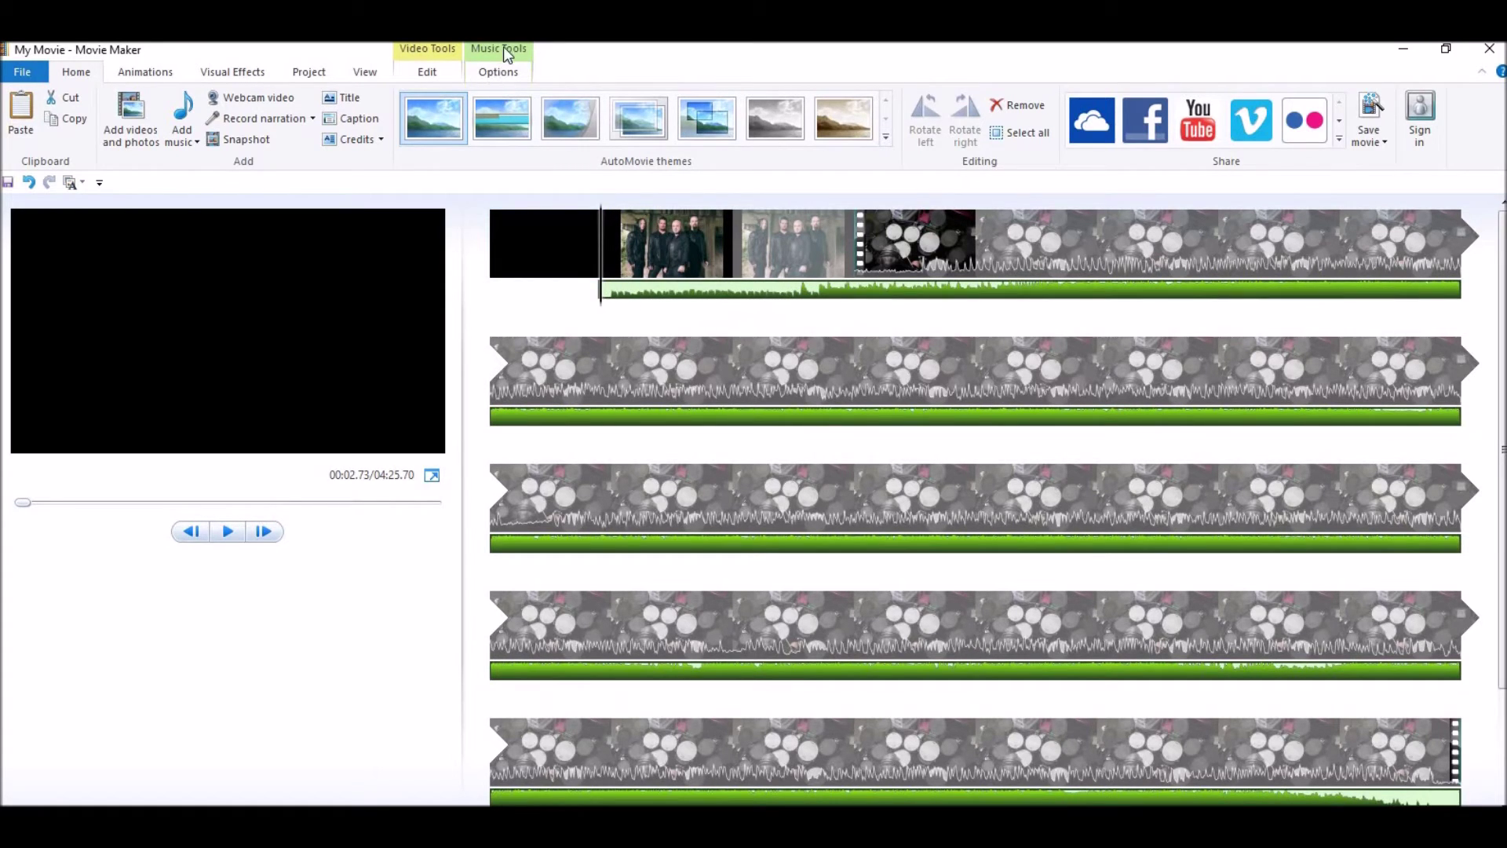
Fine-tune the music track's start time to 2.40 s
click(500, 72)
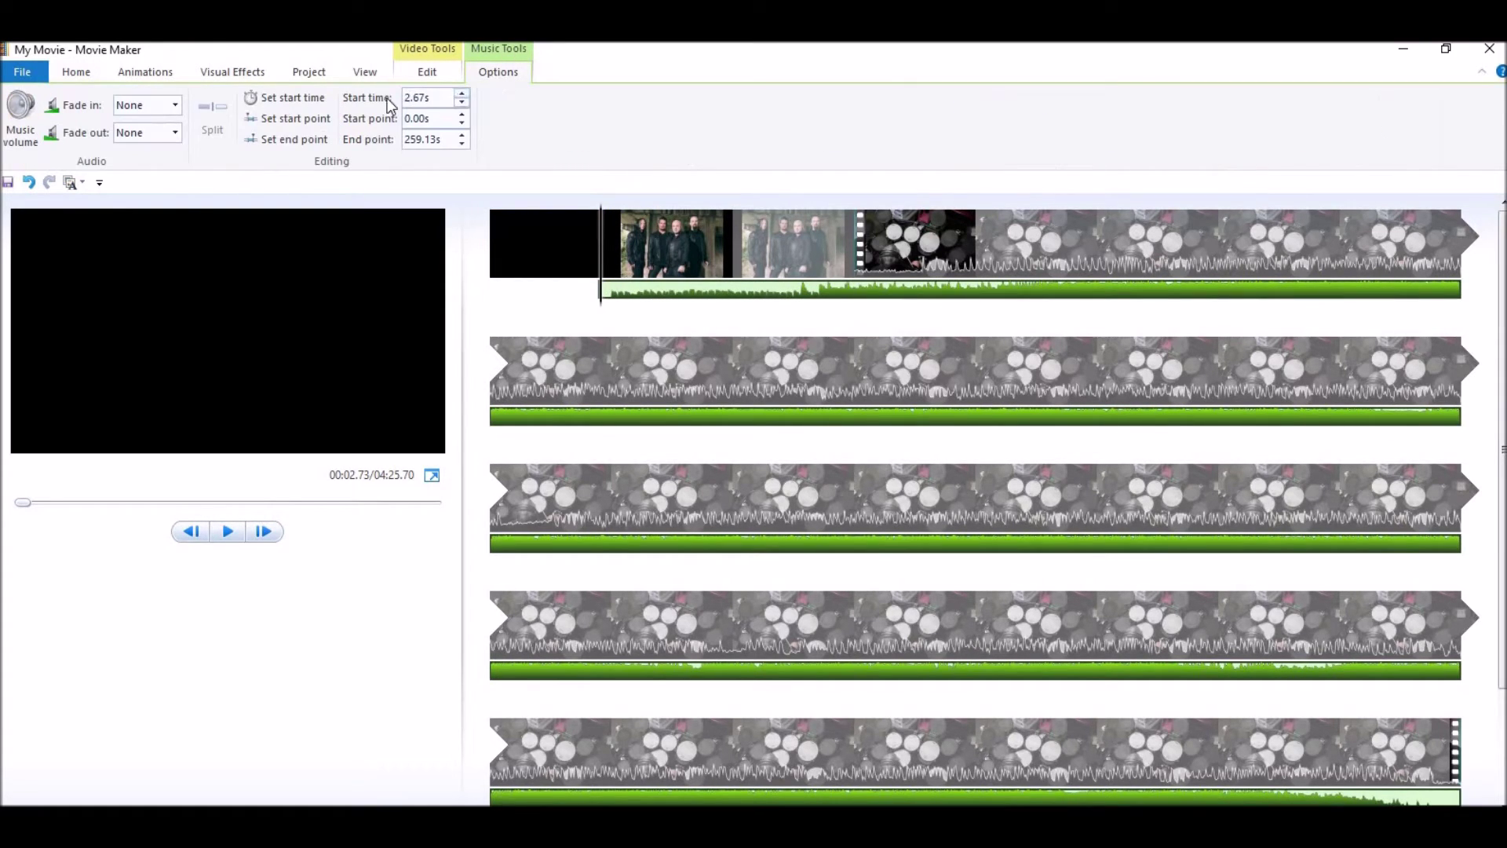
click(462, 95)
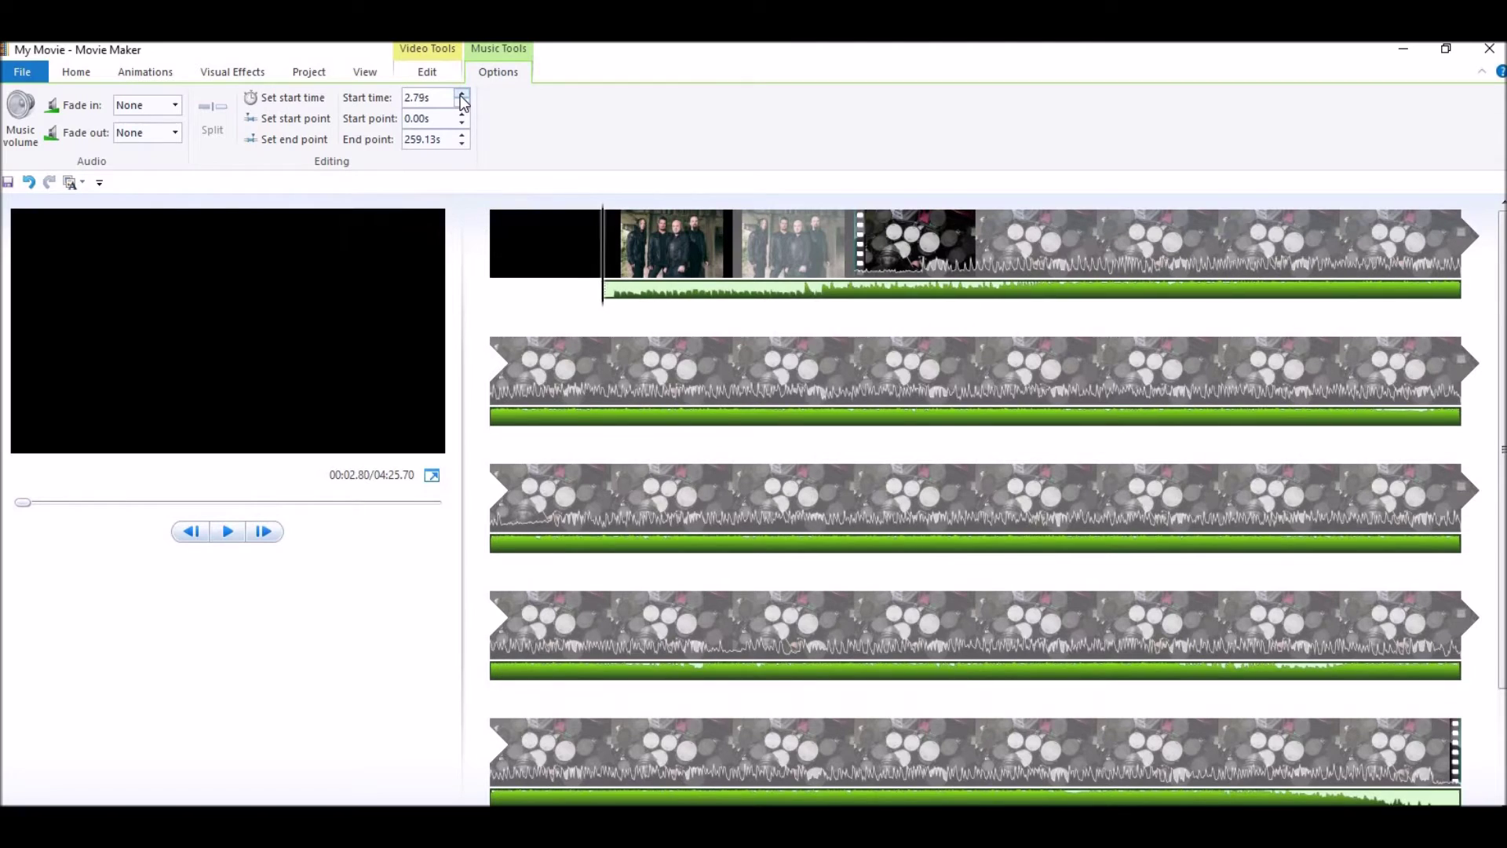
click(463, 103)
click(463, 103)
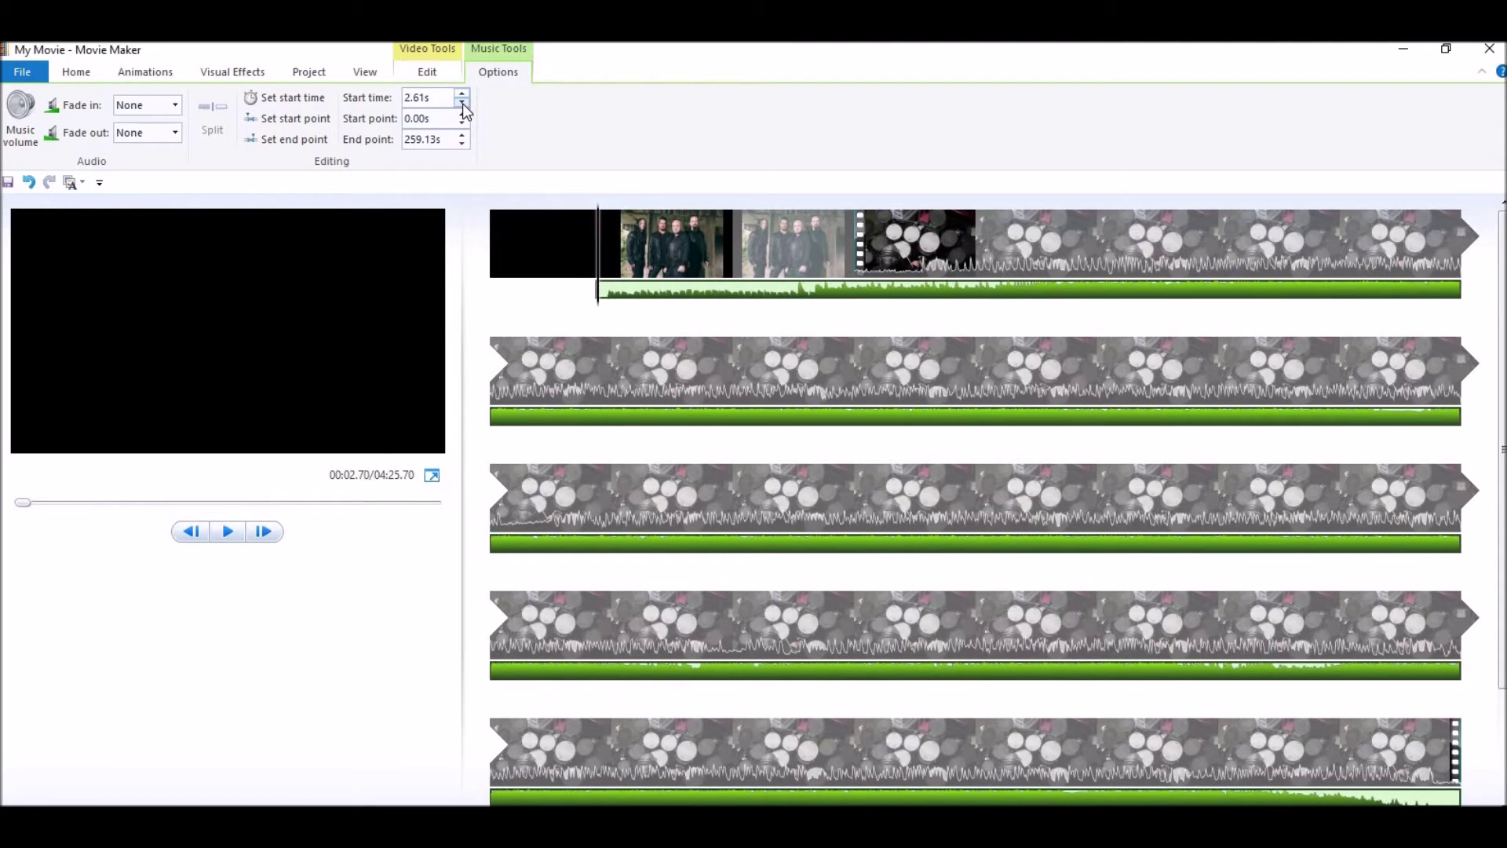
click(463, 103)
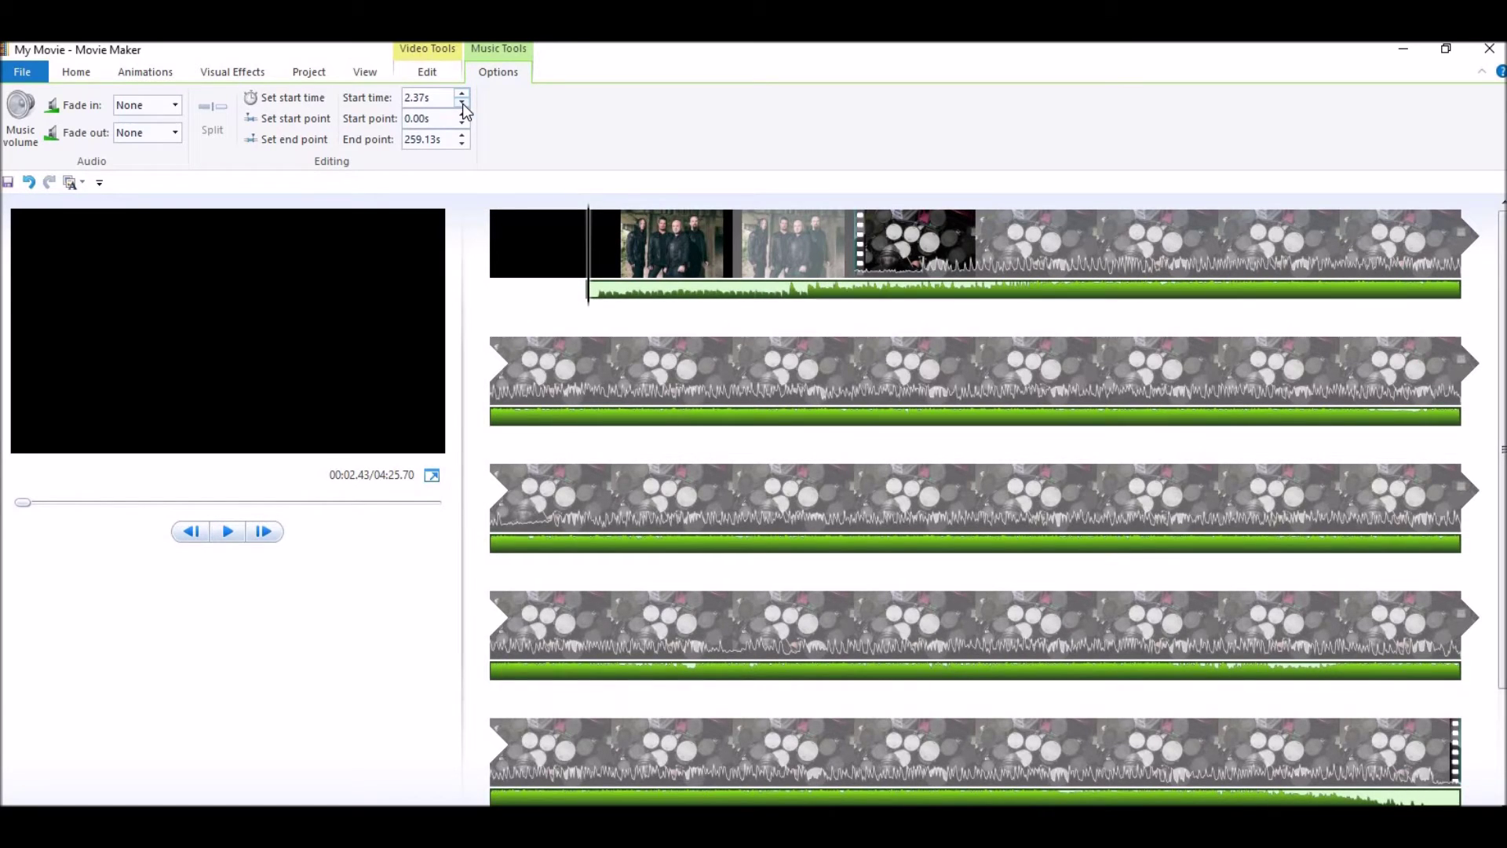
click(463, 103)
click(463, 95)
Split the music track at 00:02.67, just before the sound begins, and delete the short silent piece at its start
drag(588, 293, 598, 293)
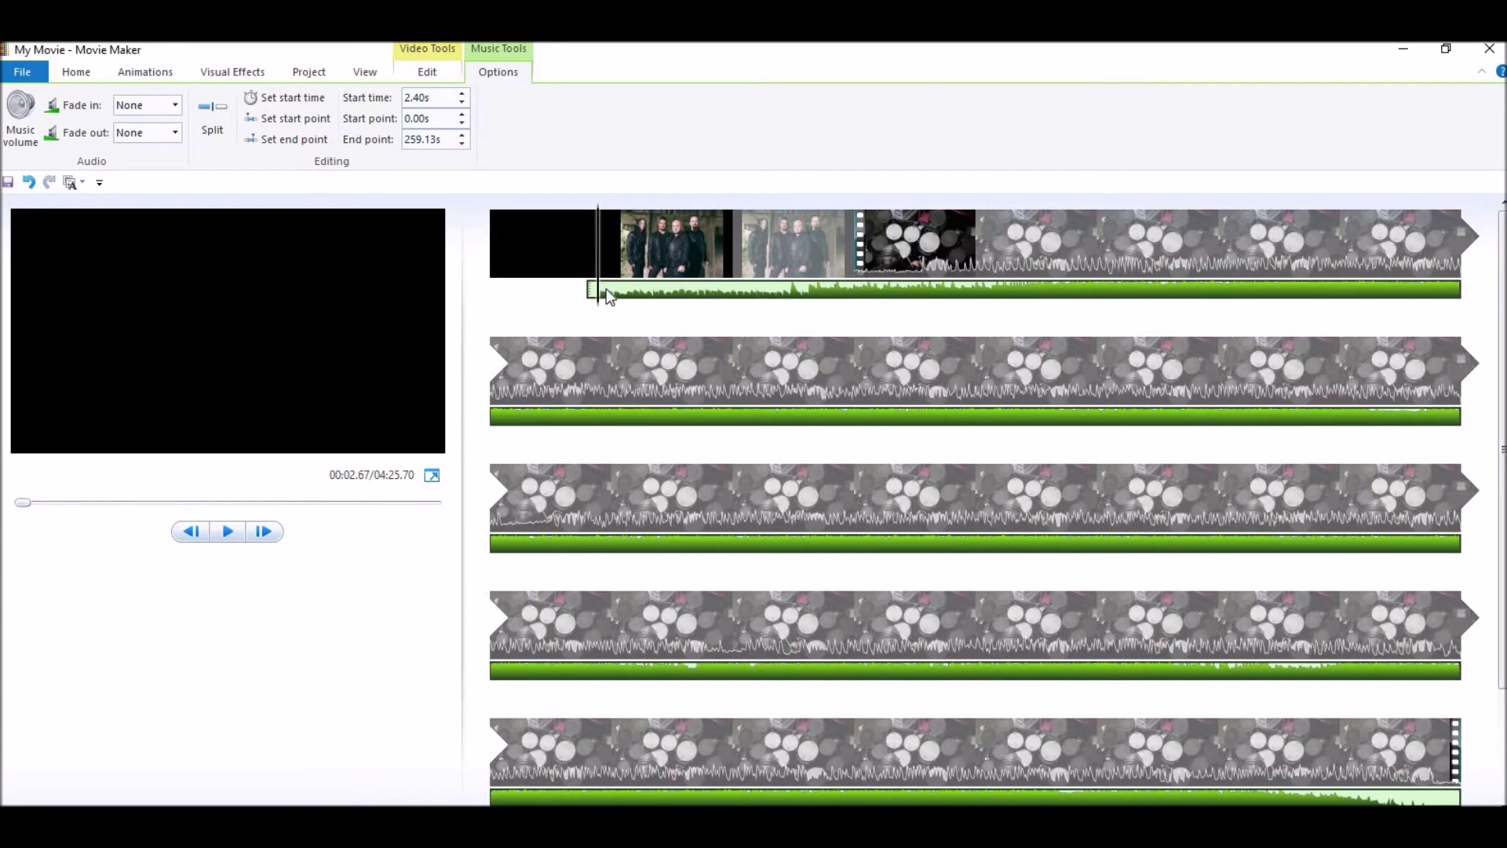
click(221, 115)
click(589, 295)
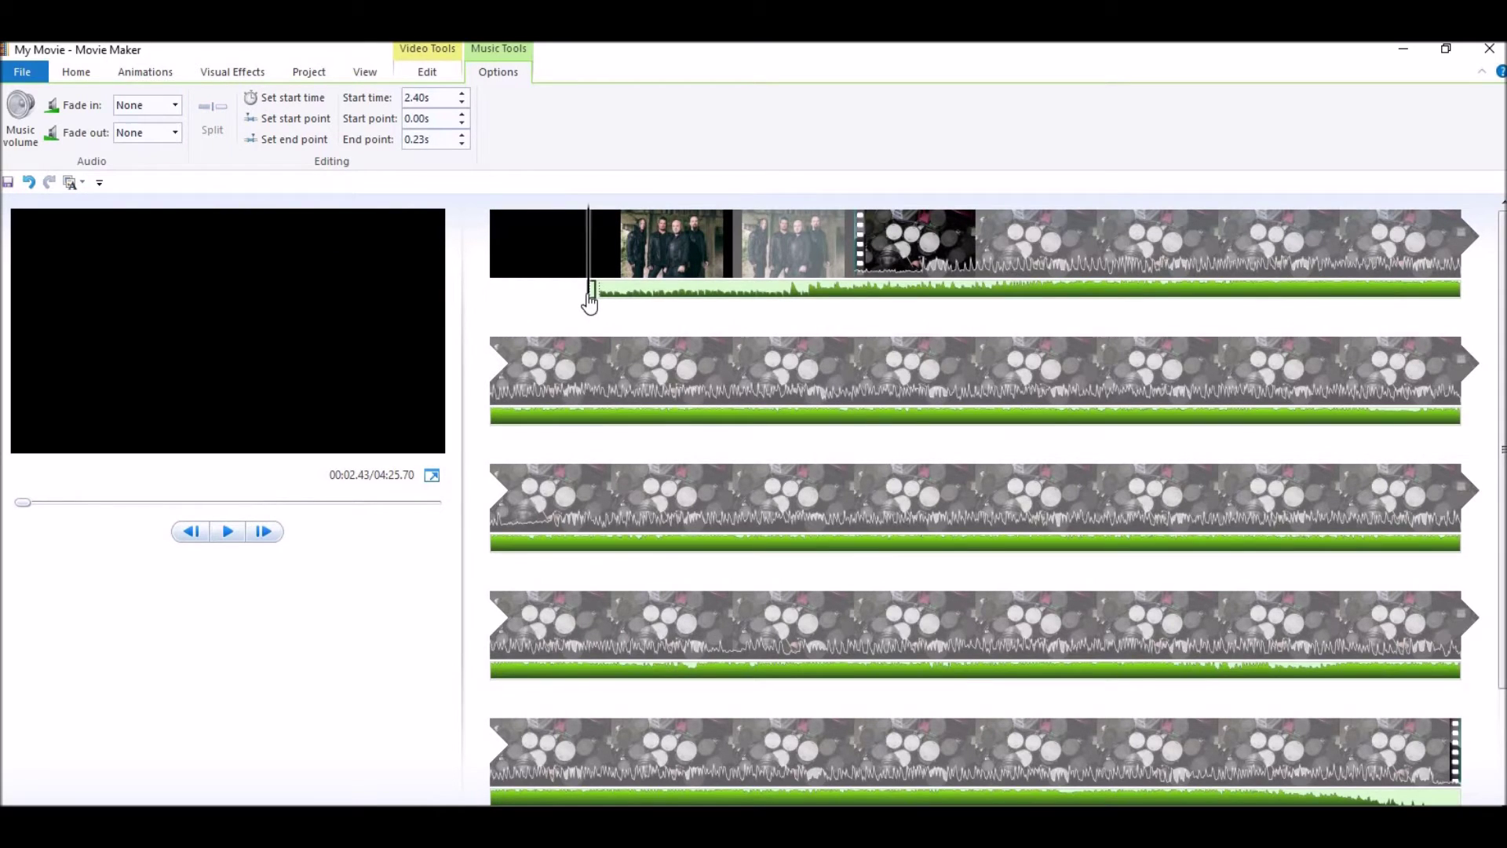
key(Delete)
Move the trimmed music track to start at 2.44 s and check where it ends under the closing black clip
drag(514, 292, 596, 296)
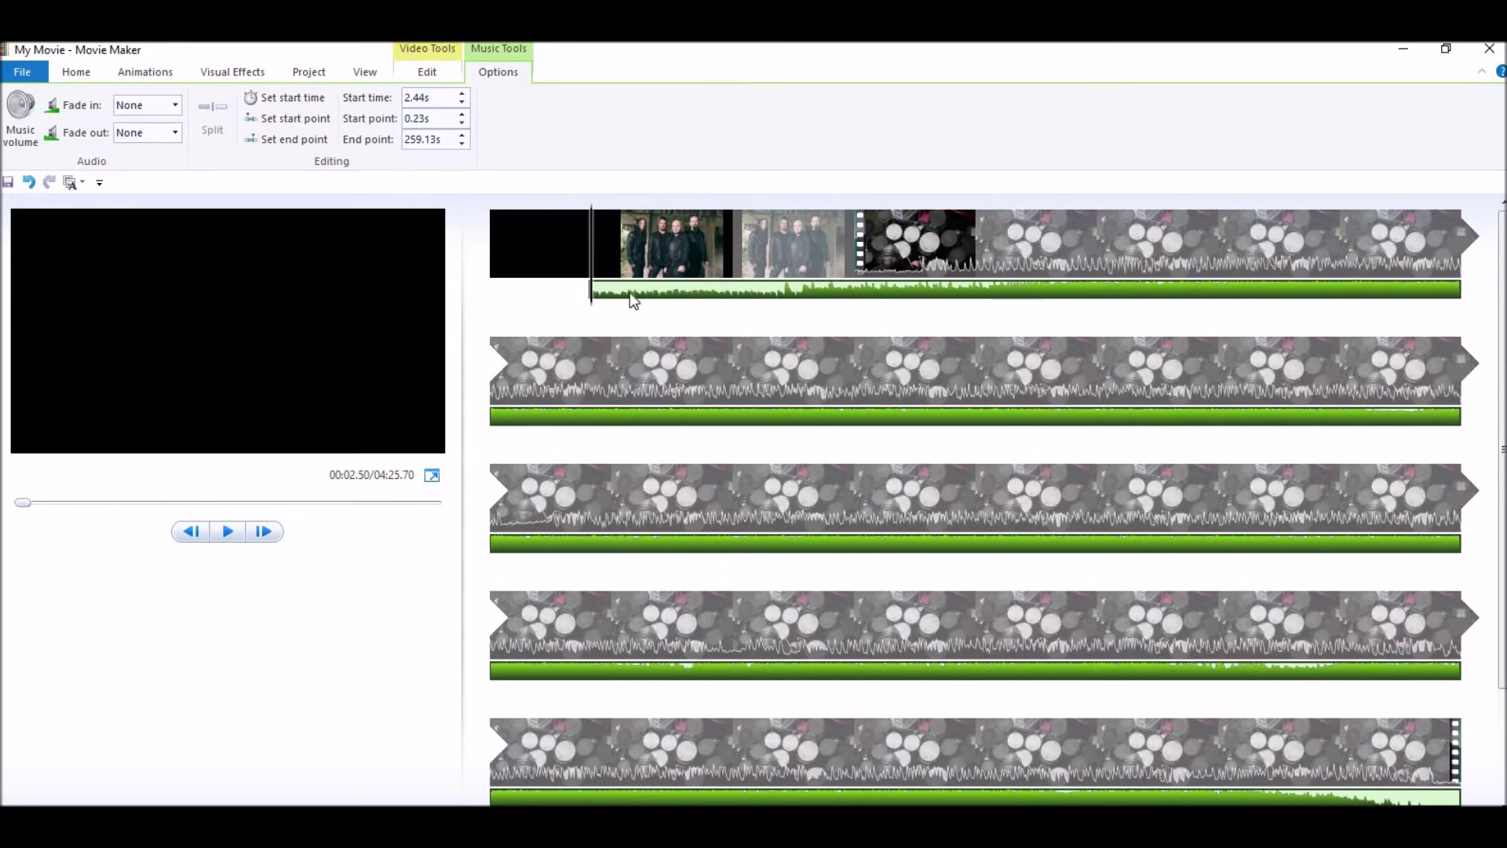
scroll(903, 562, down, 2)
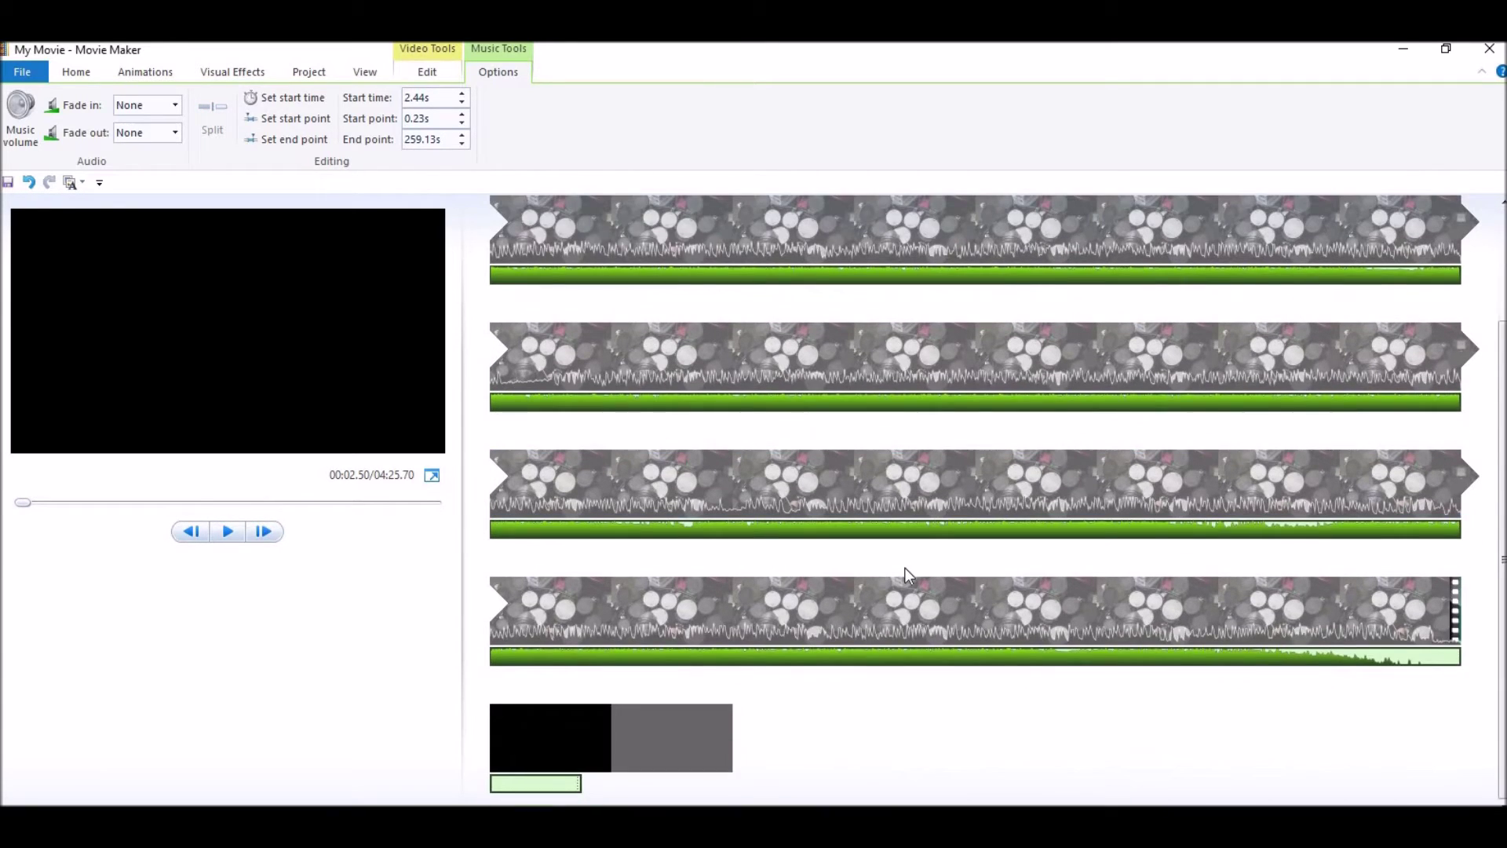
scroll(904, 563, up, 2)
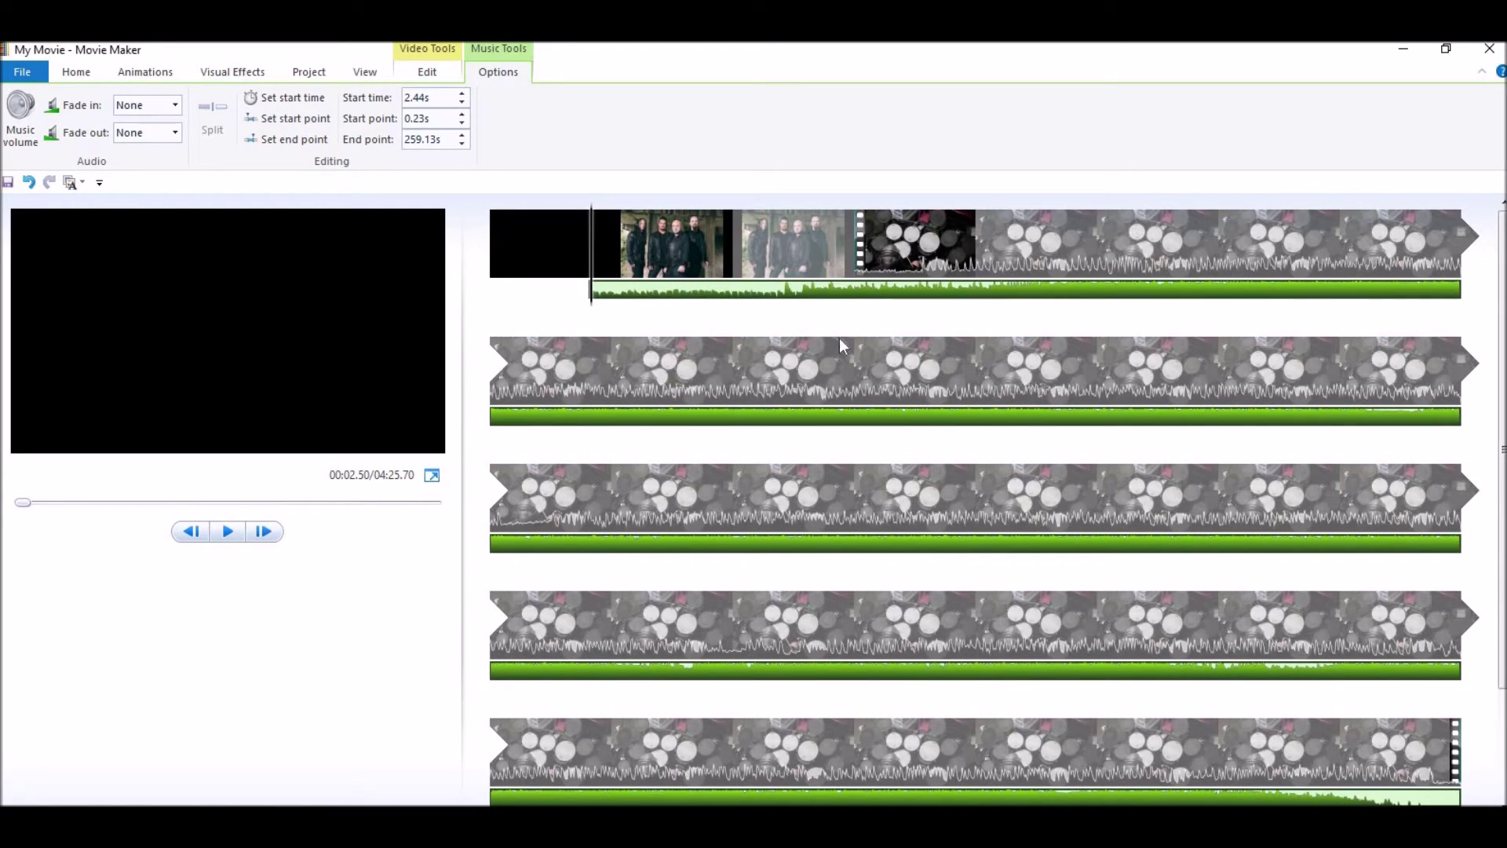
Play the transition from the end of the band photo into the drum footage
click(854, 243)
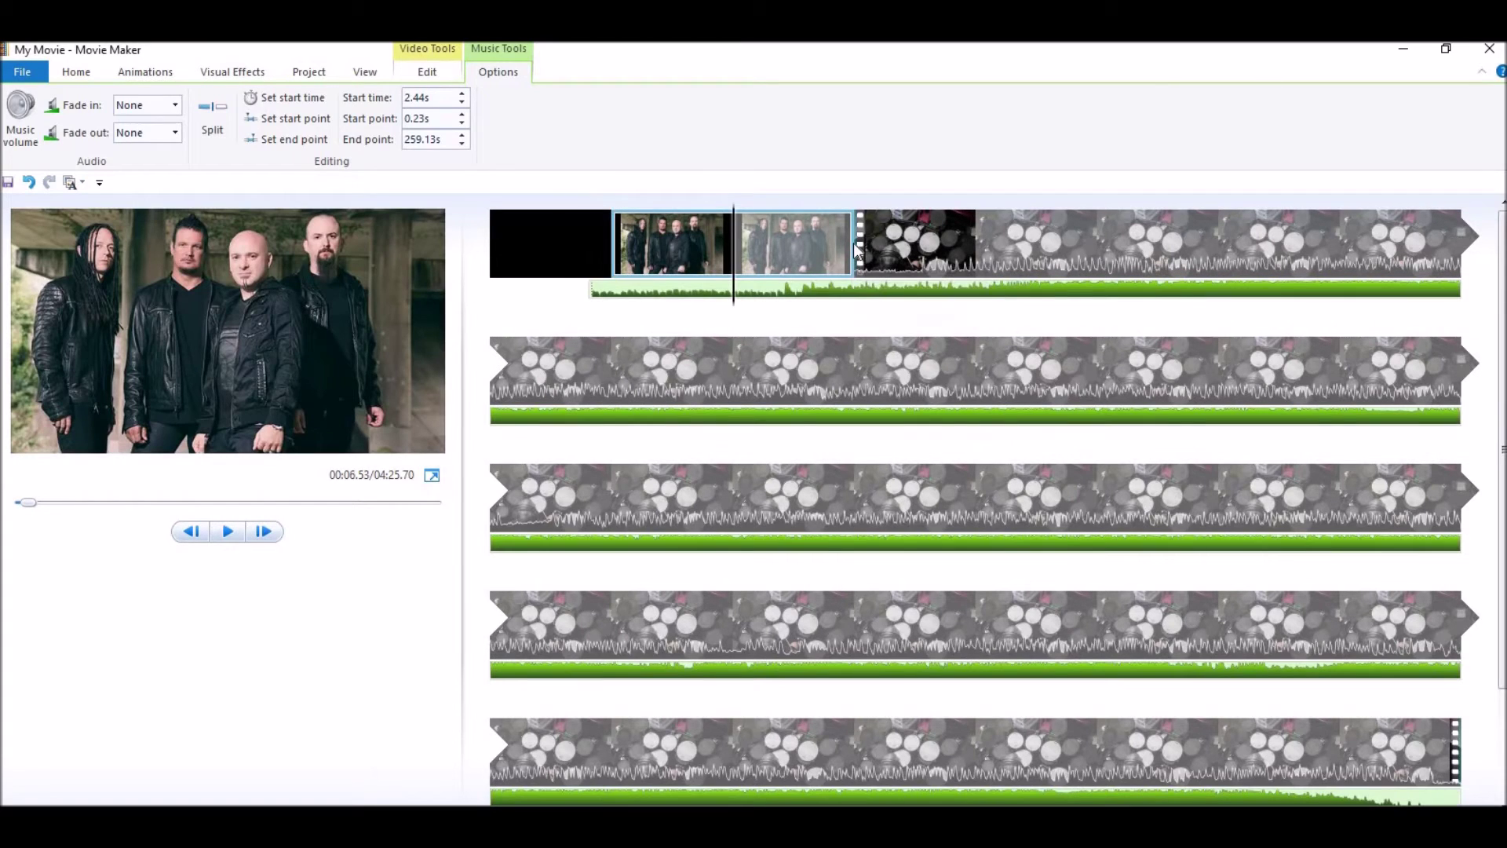
click(228, 532)
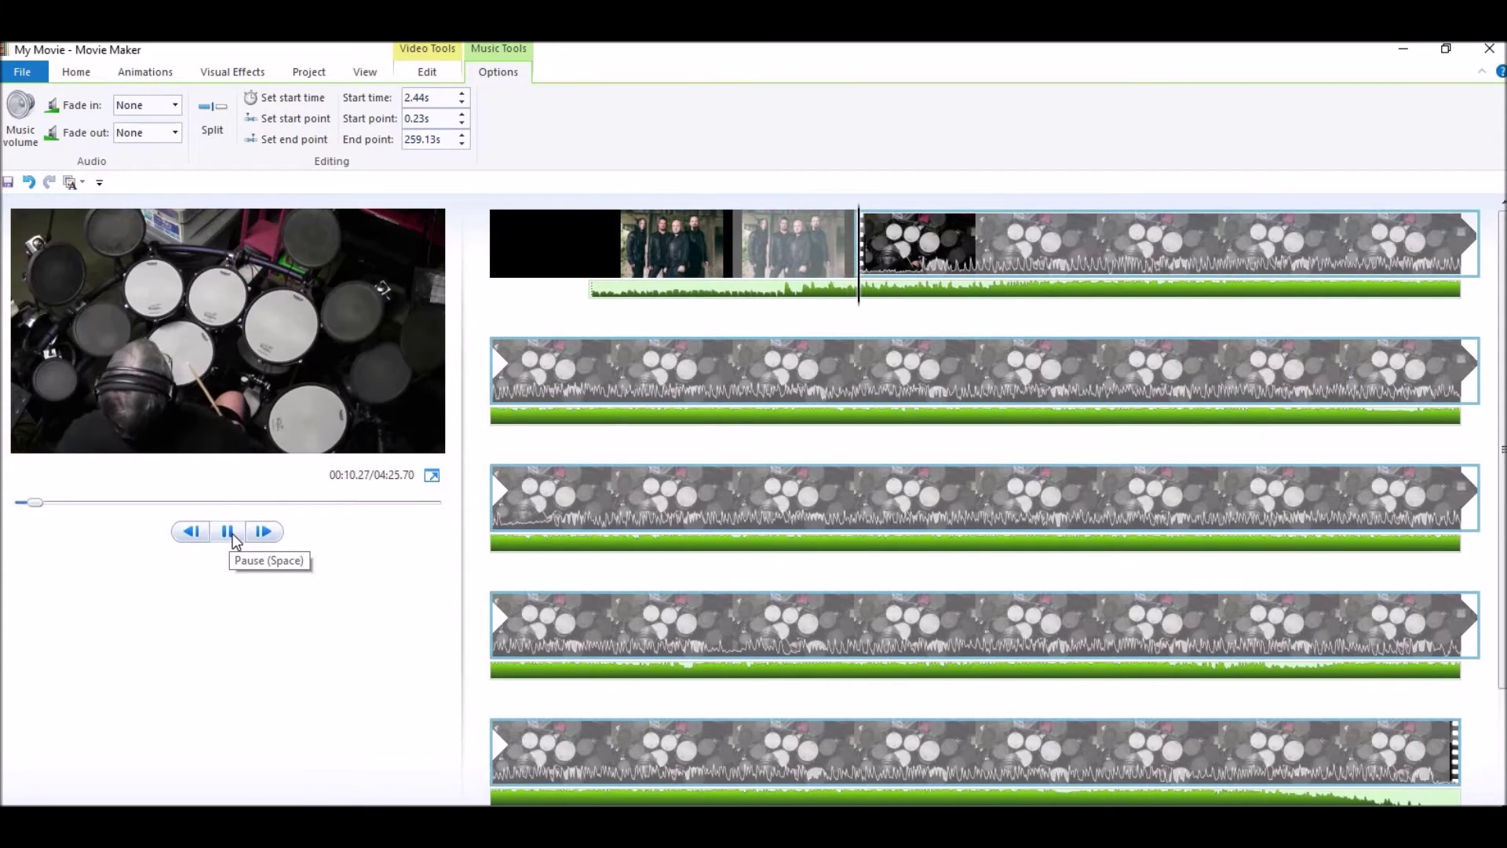
click(228, 532)
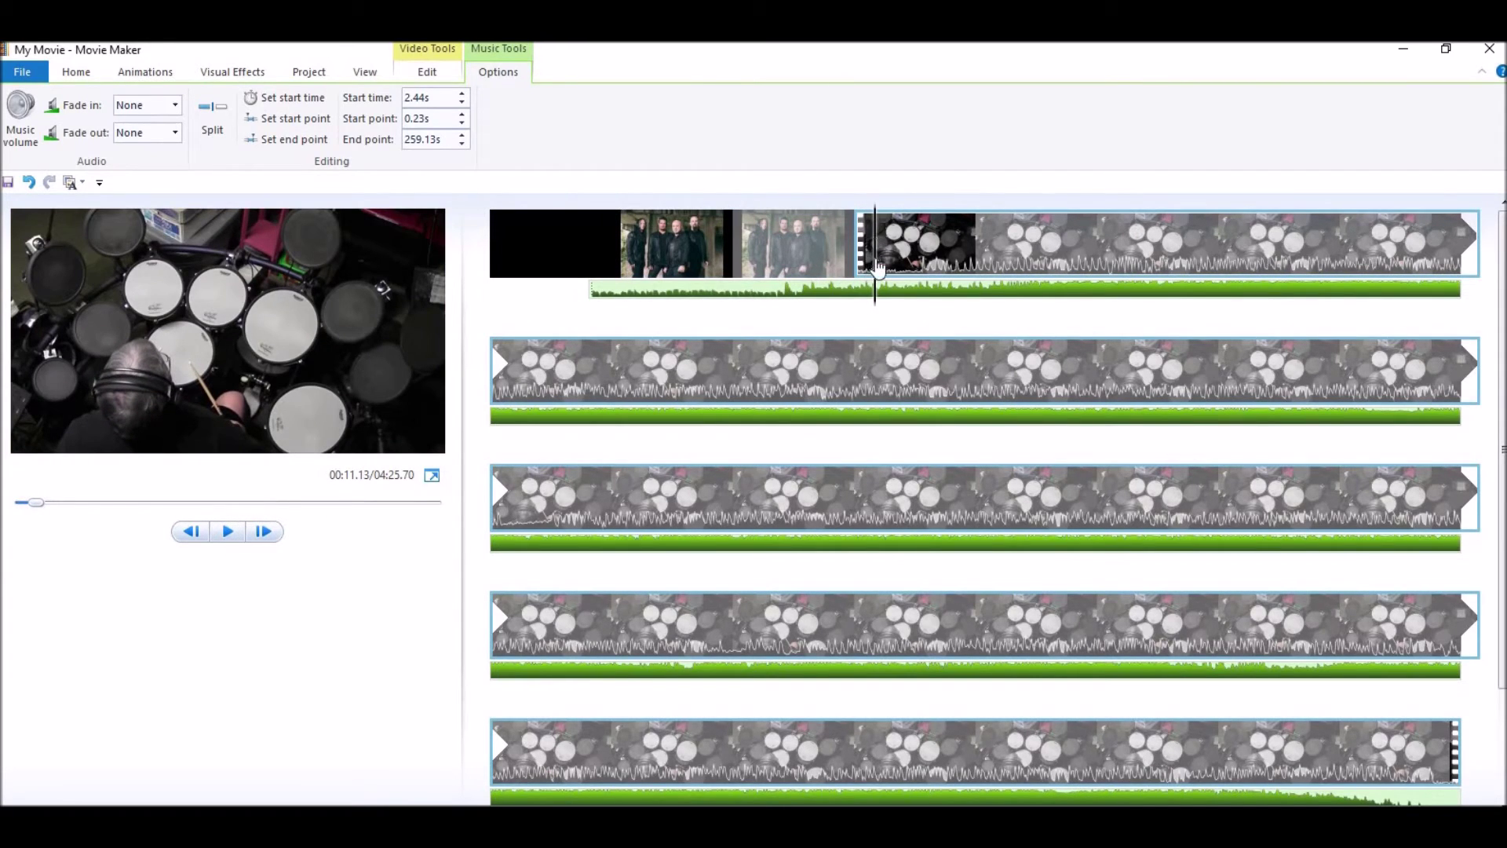
Open the dialog for adding multiple visual effects to the drum clip
mouse_move(905, 259)
click(905, 260)
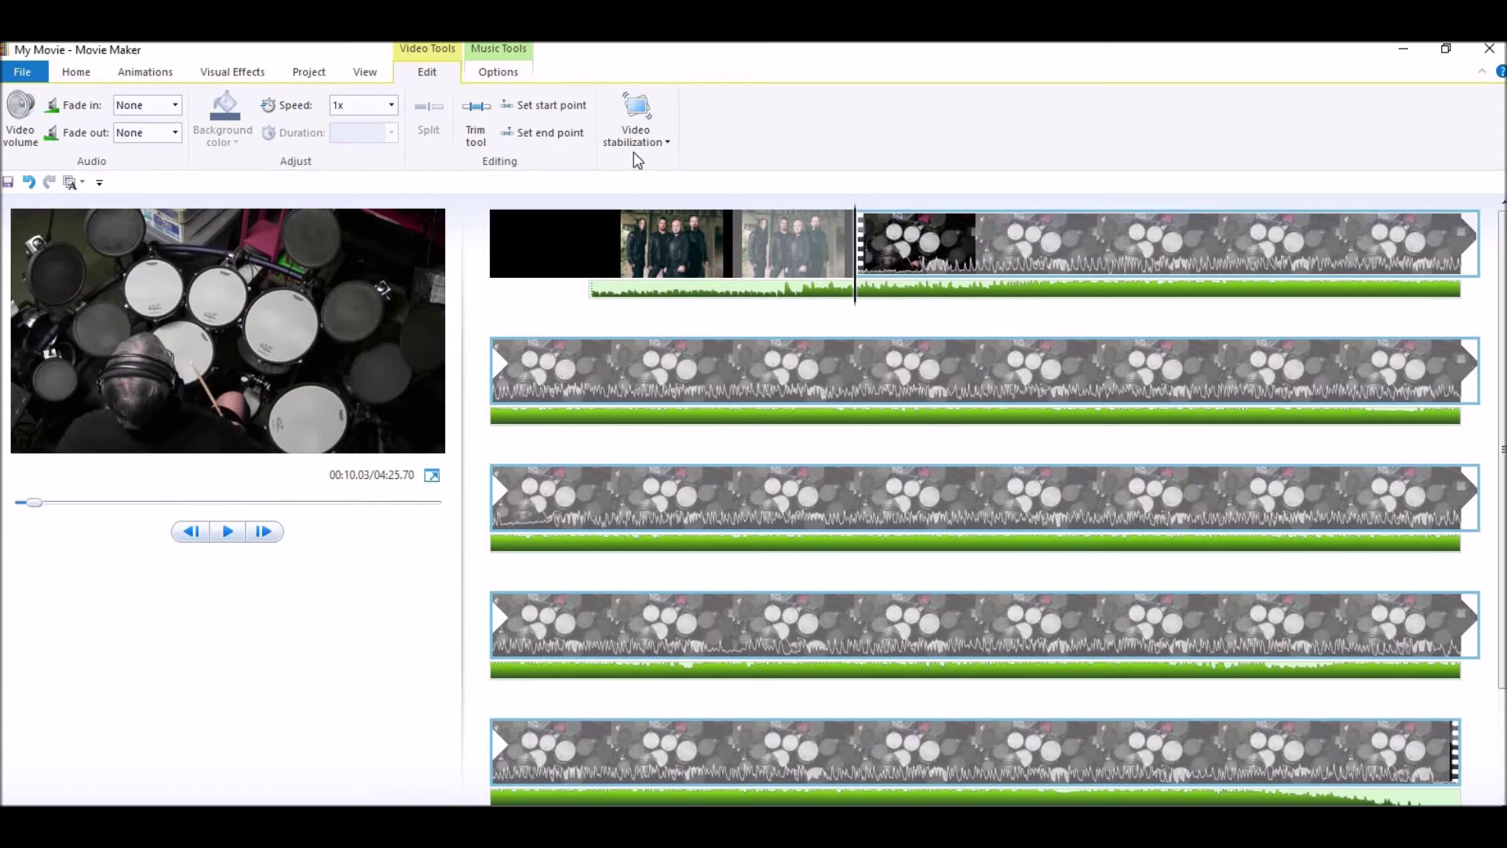
click(226, 75)
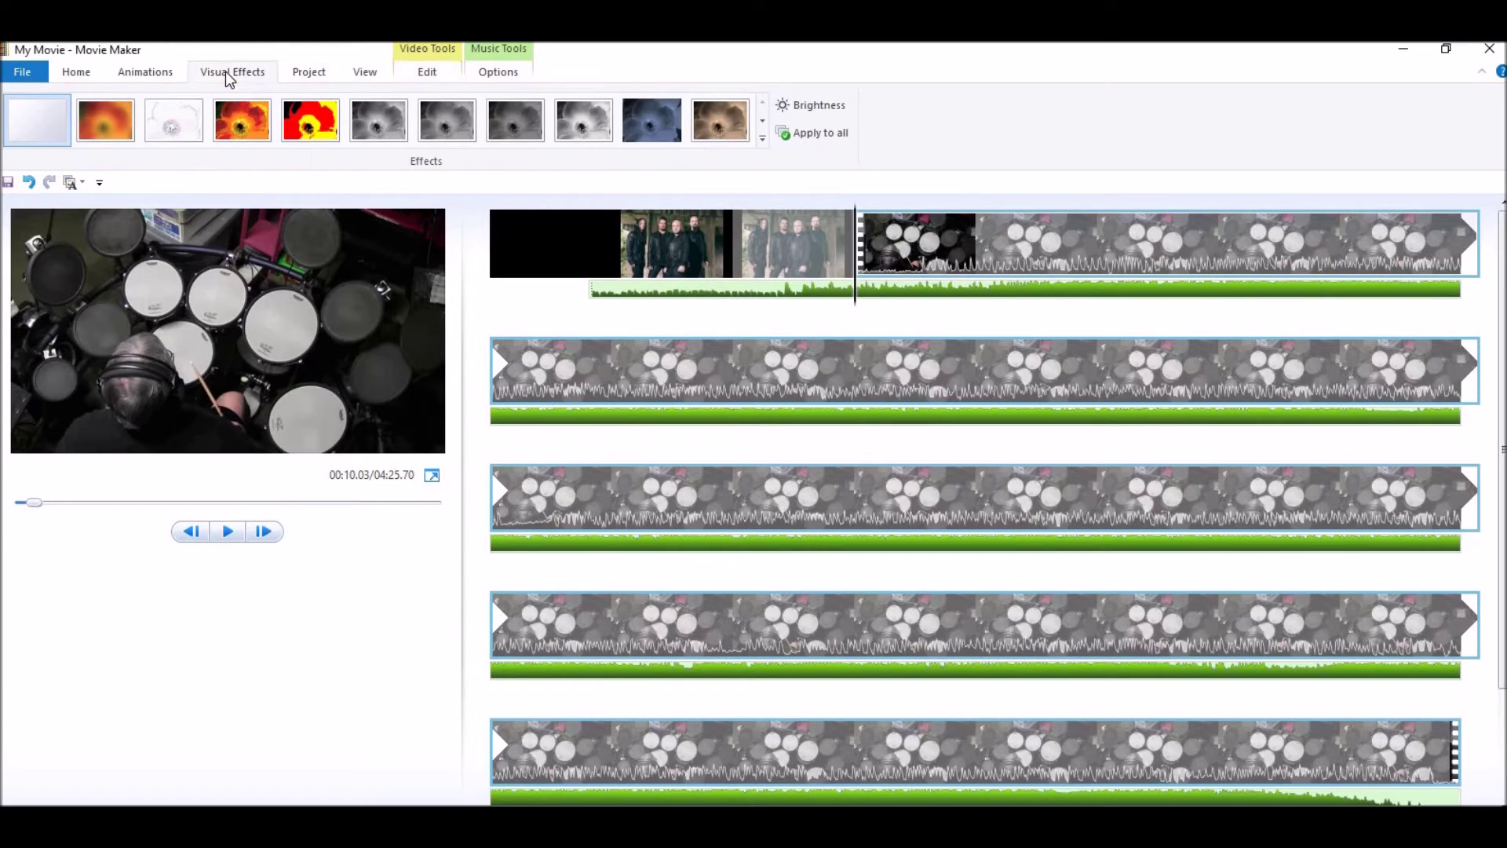
click(762, 138)
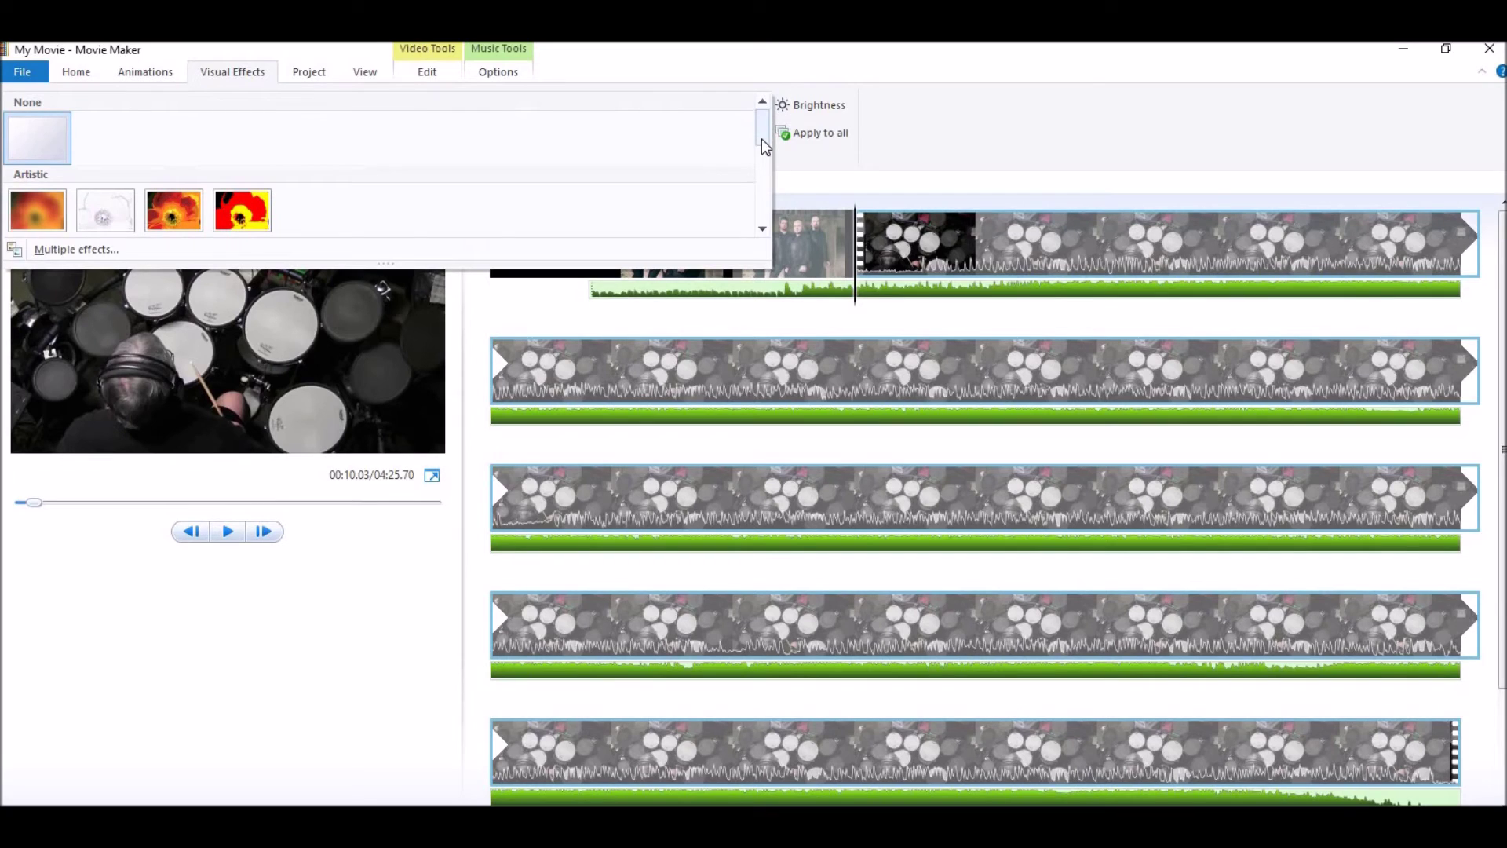
scroll(766, 209, down, 5)
scroll(765, 107, up, 3)
click(764, 104)
click(196, 251)
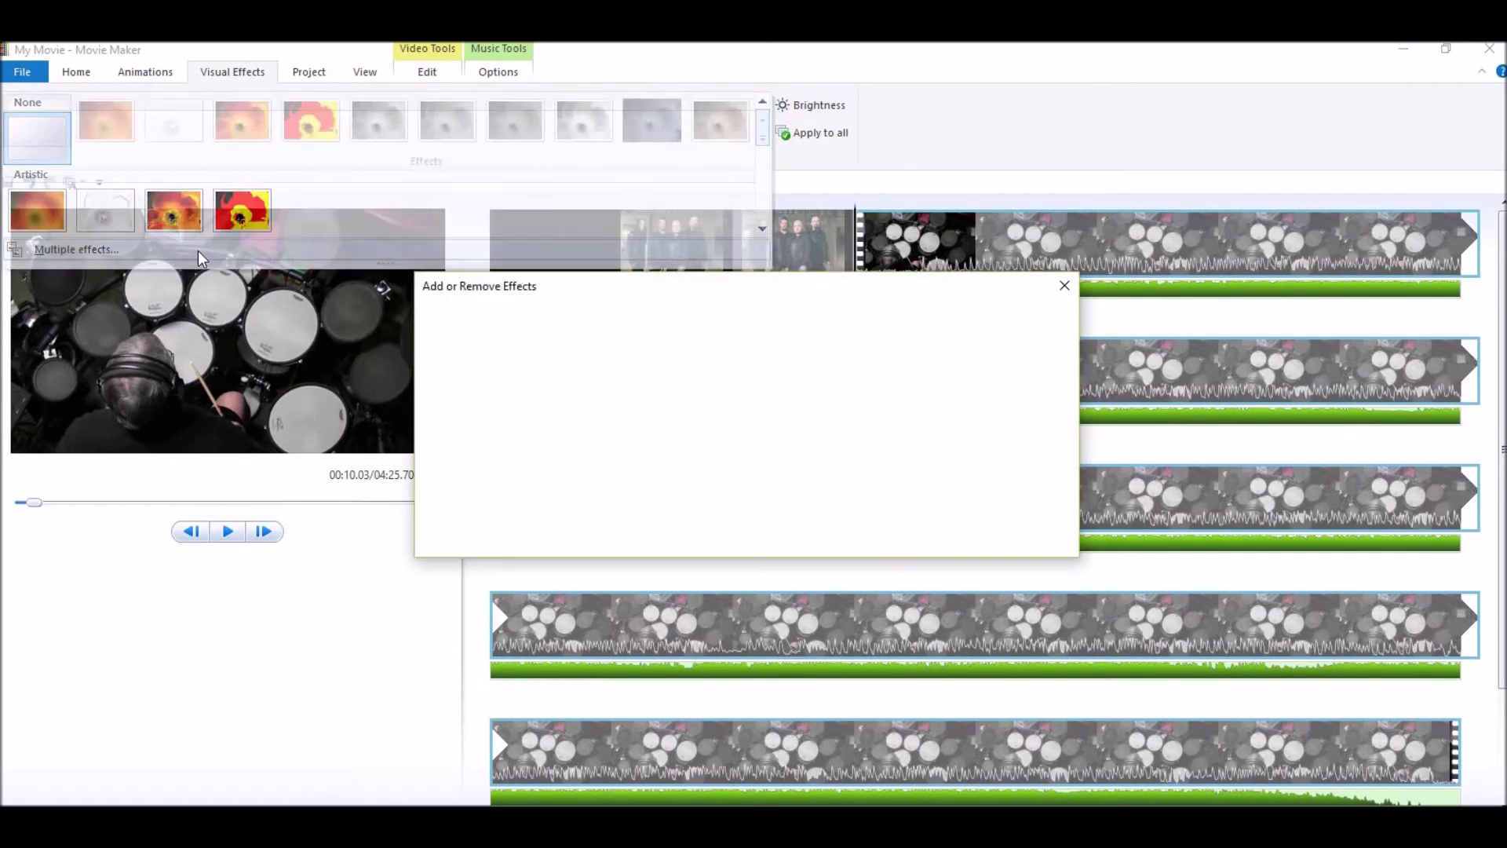
Apply the Fade in from black and Fade out to black effects to the drum clip and preview its start
scroll(626, 406, down, 1)
scroll(626, 407, down, 3)
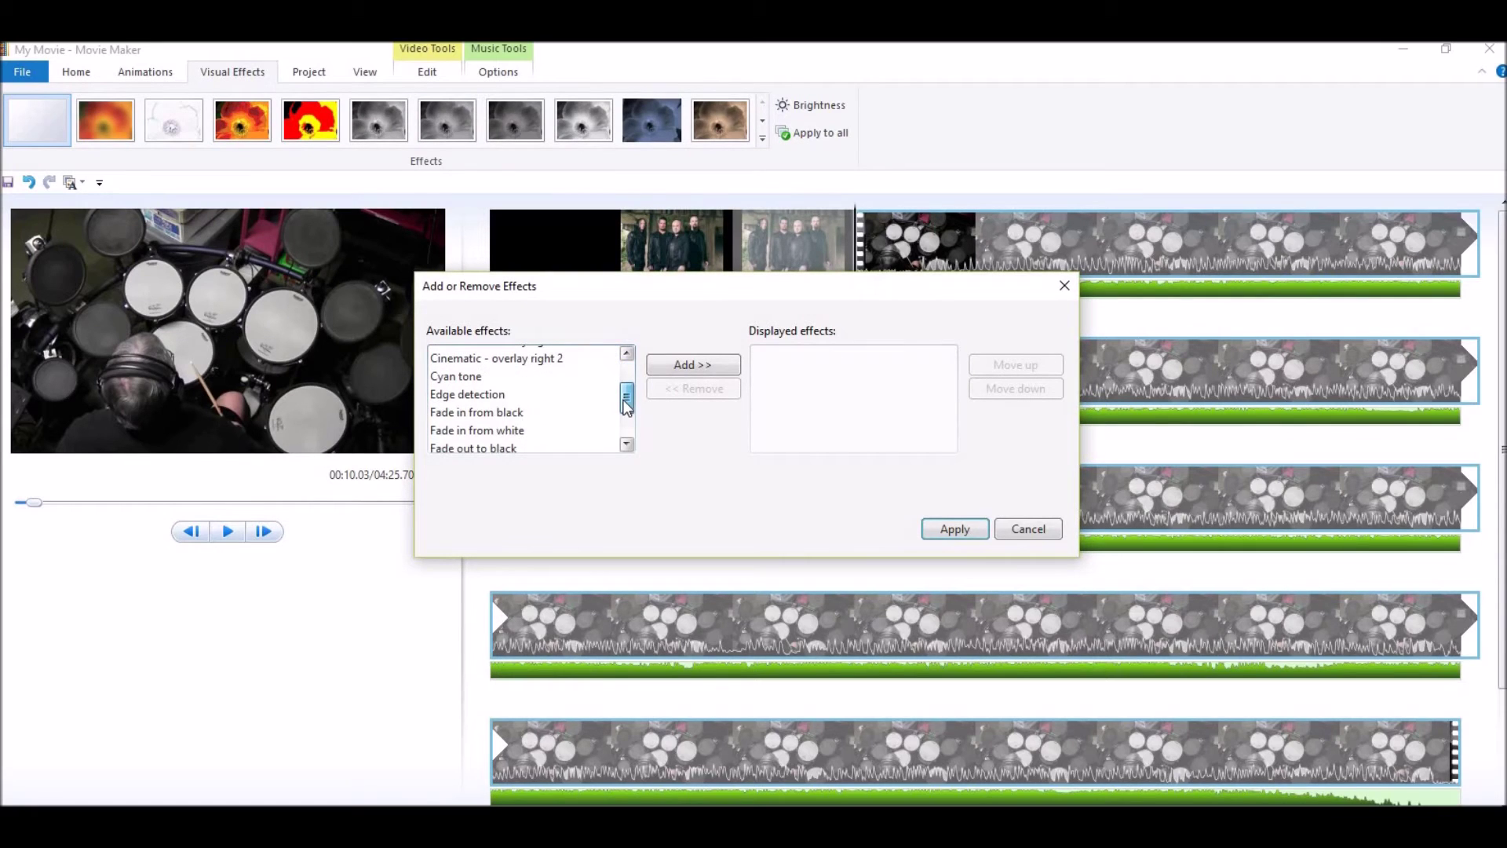
double_click(538, 417)
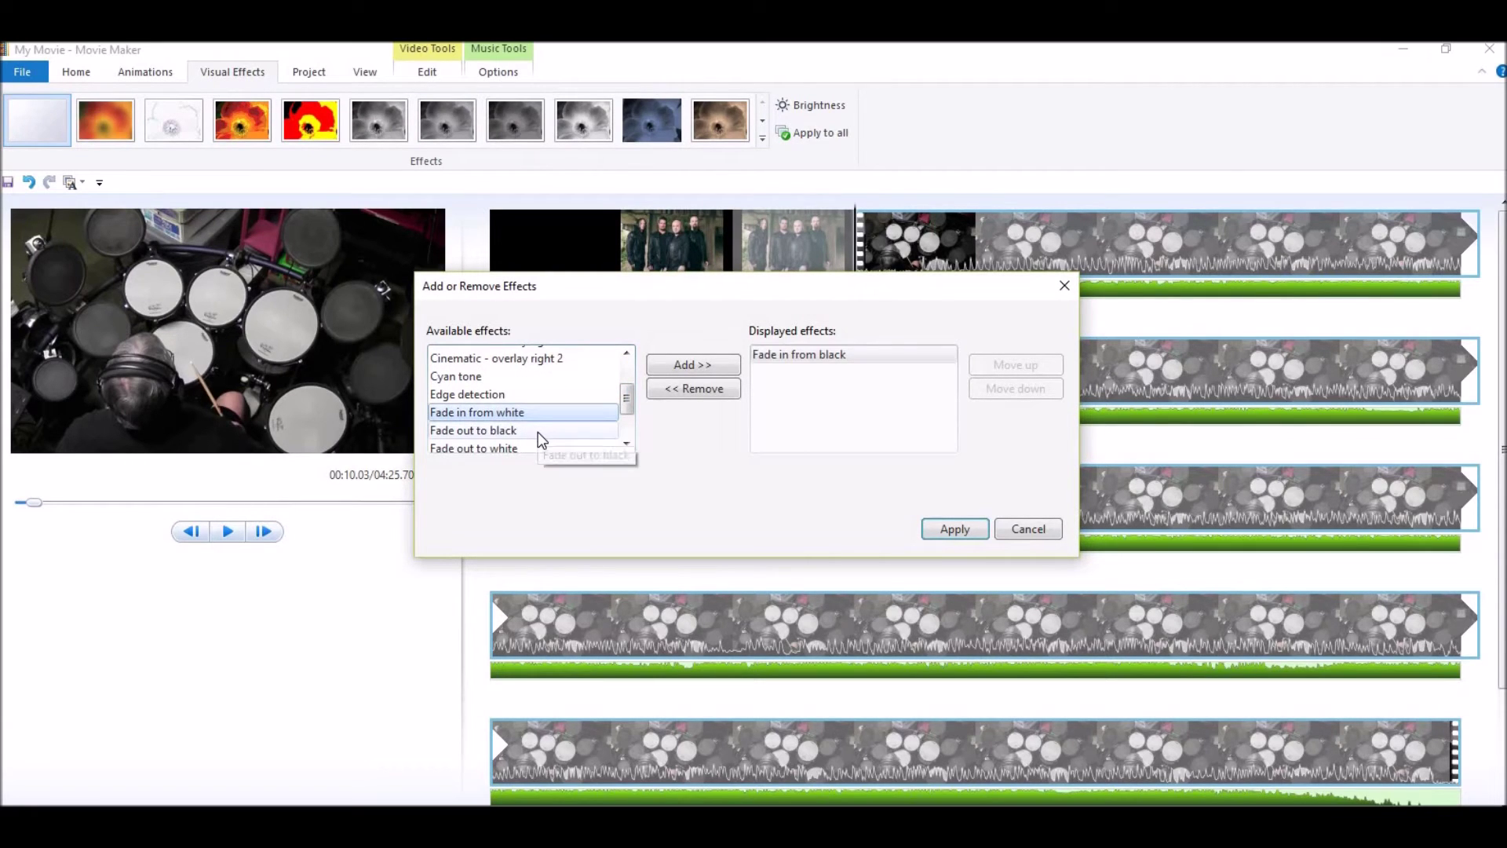
double_click(539, 432)
scroll(625, 403, down, 4)
scroll(625, 394, up, 10)
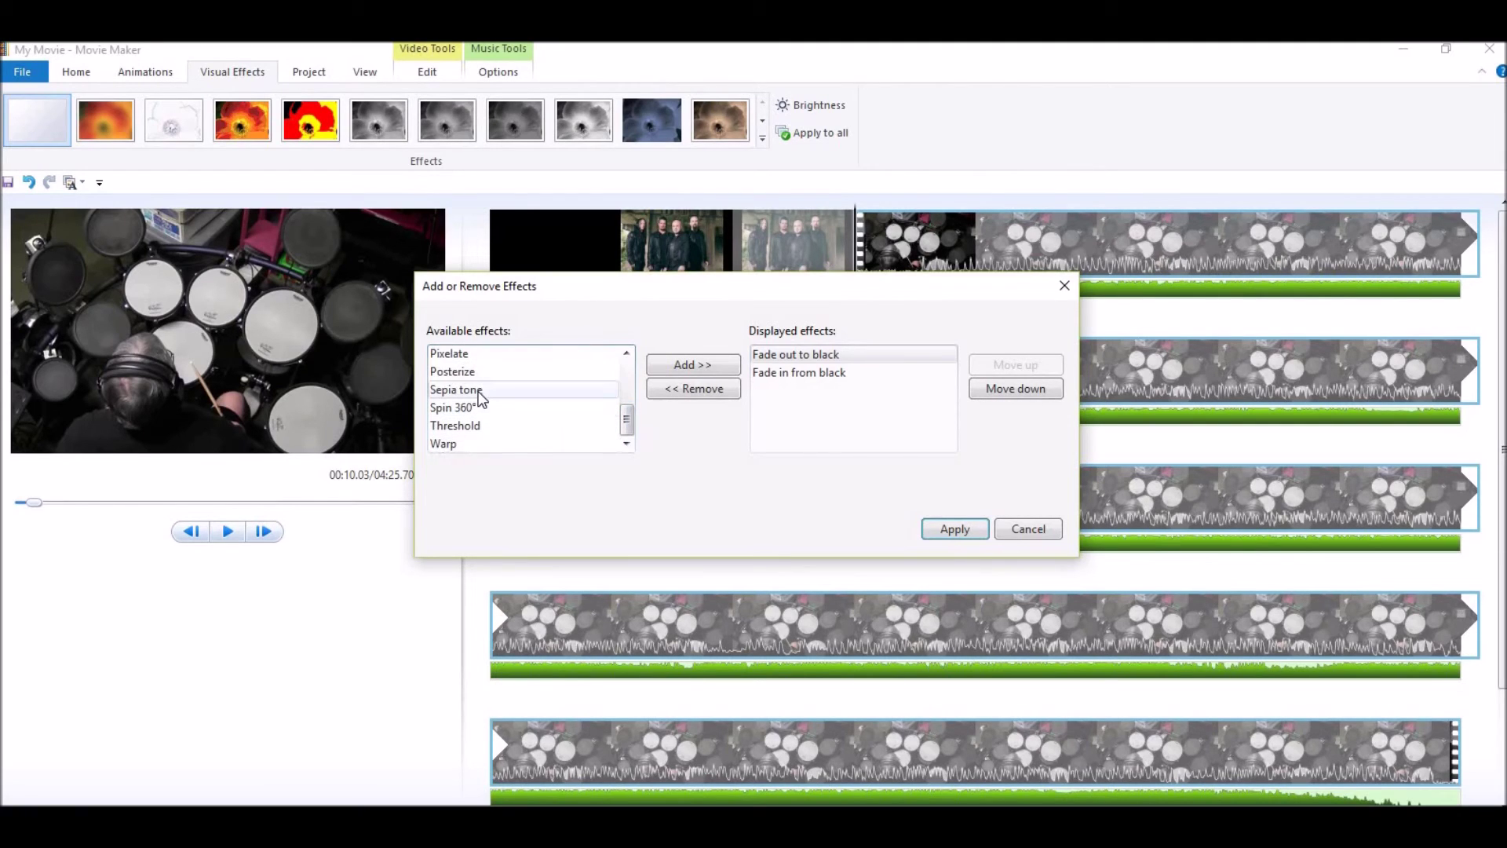
drag(627, 424, 631, 334)
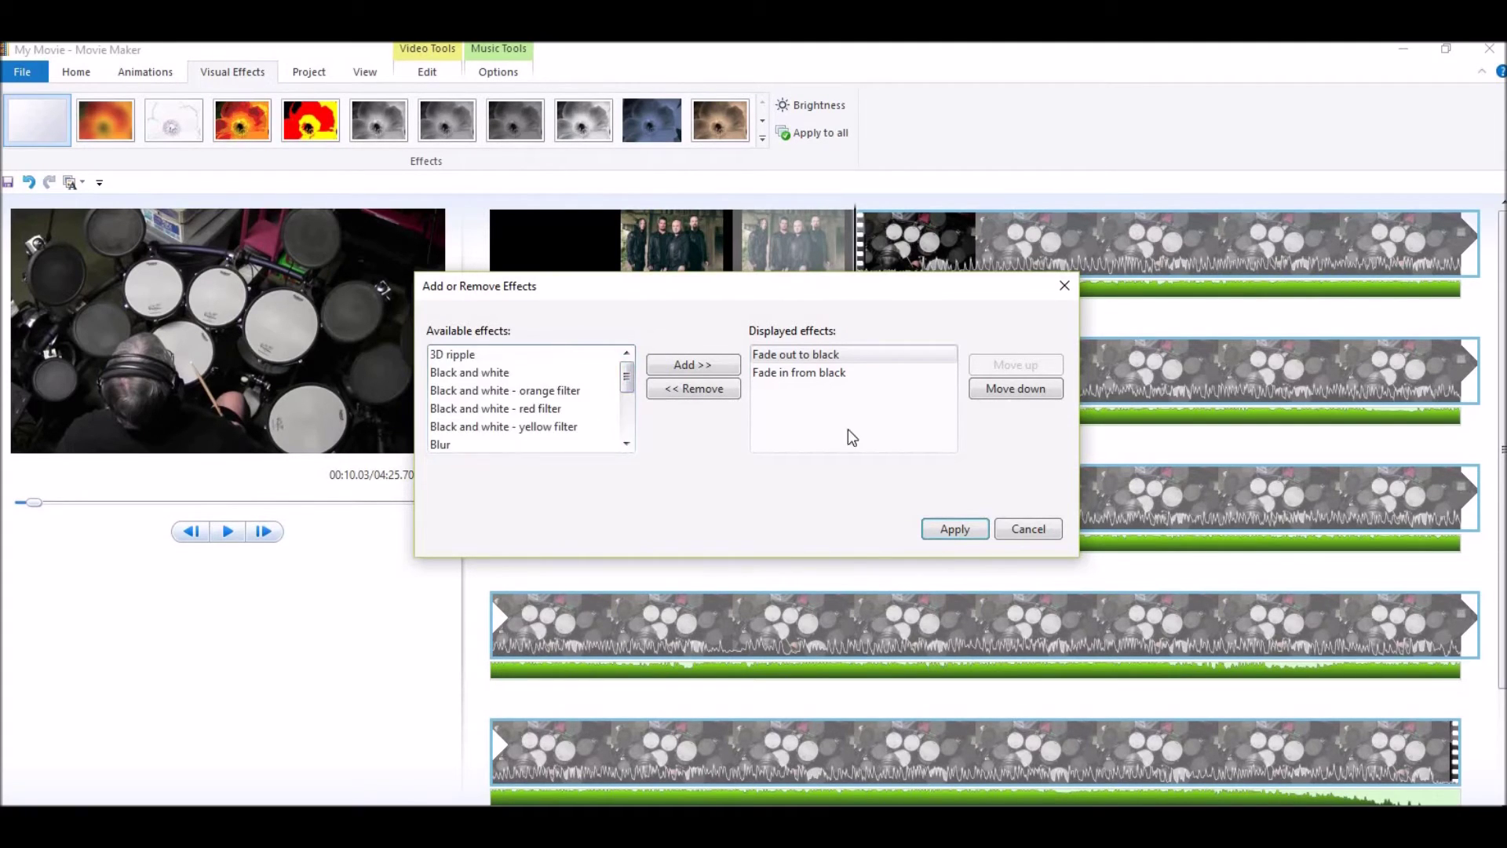
click(955, 527)
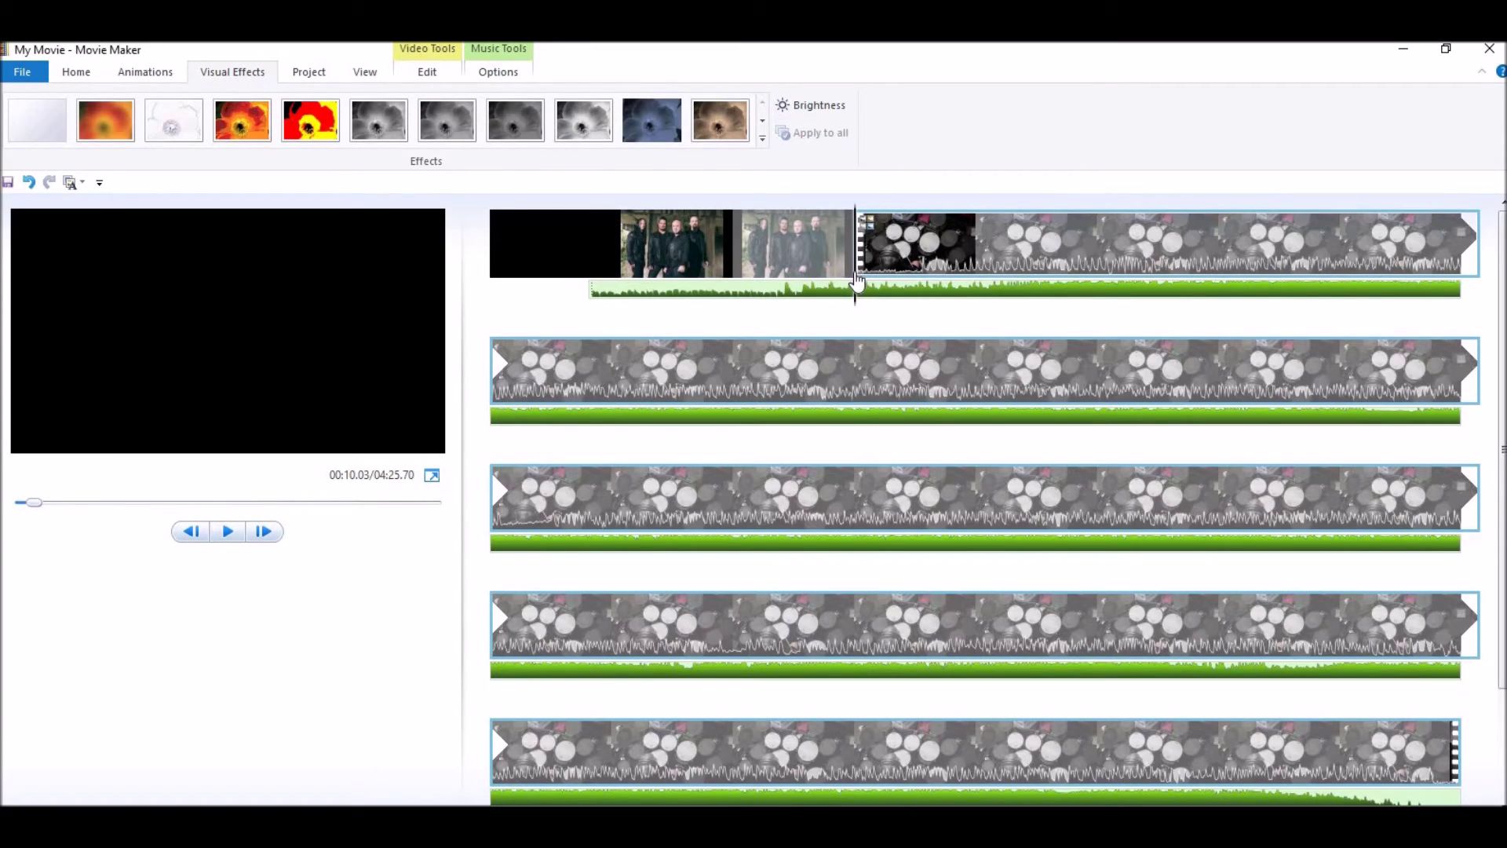
click(229, 531)
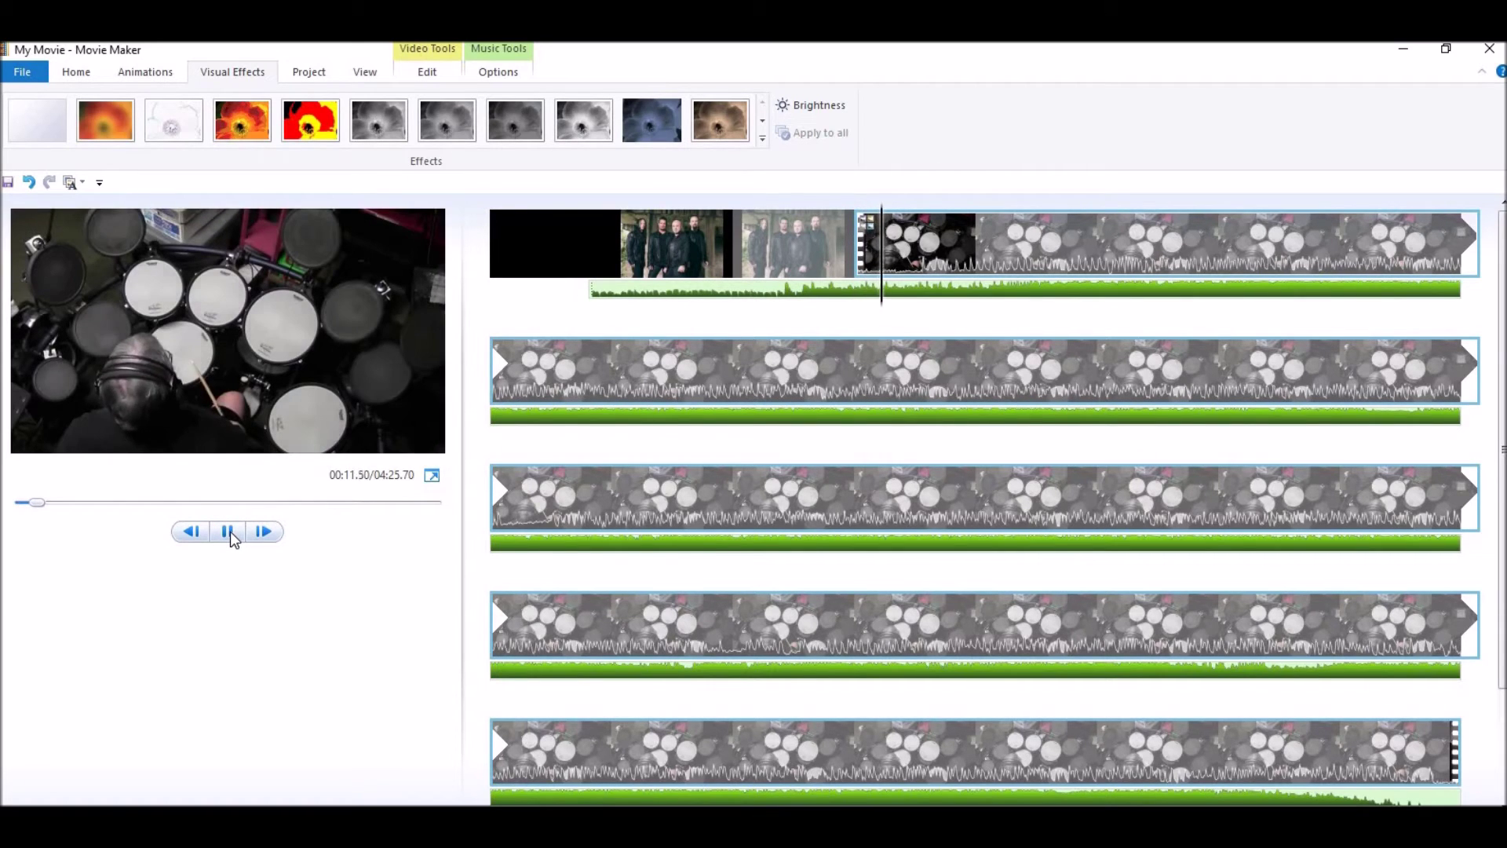
click(229, 531)
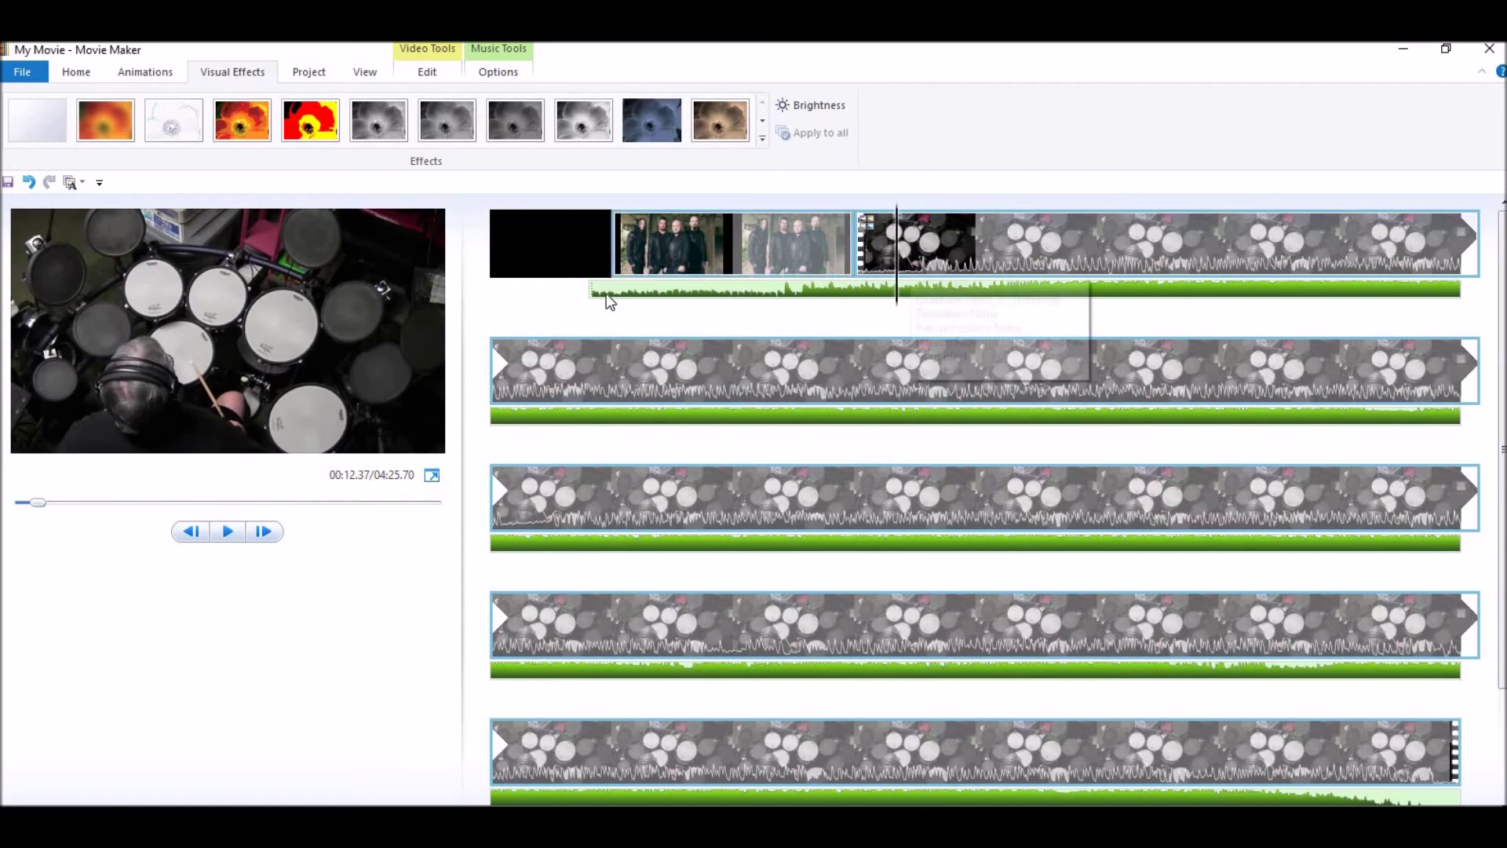
Reposition the music track to start at about 2.37 s, under the opening black clip
drag(595, 289, 539, 290)
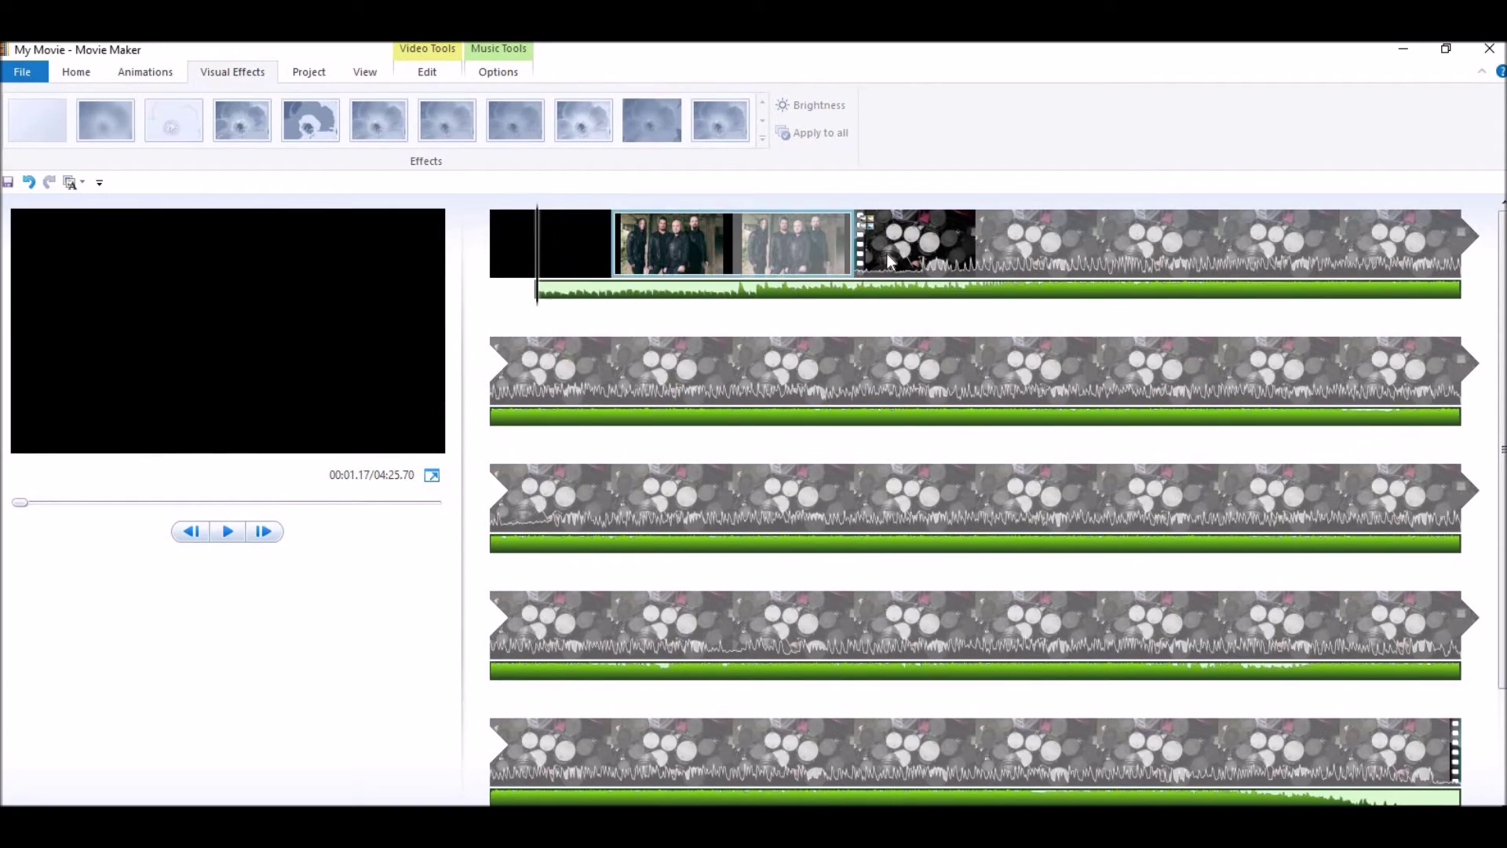
drag(569, 303, 597, 294)
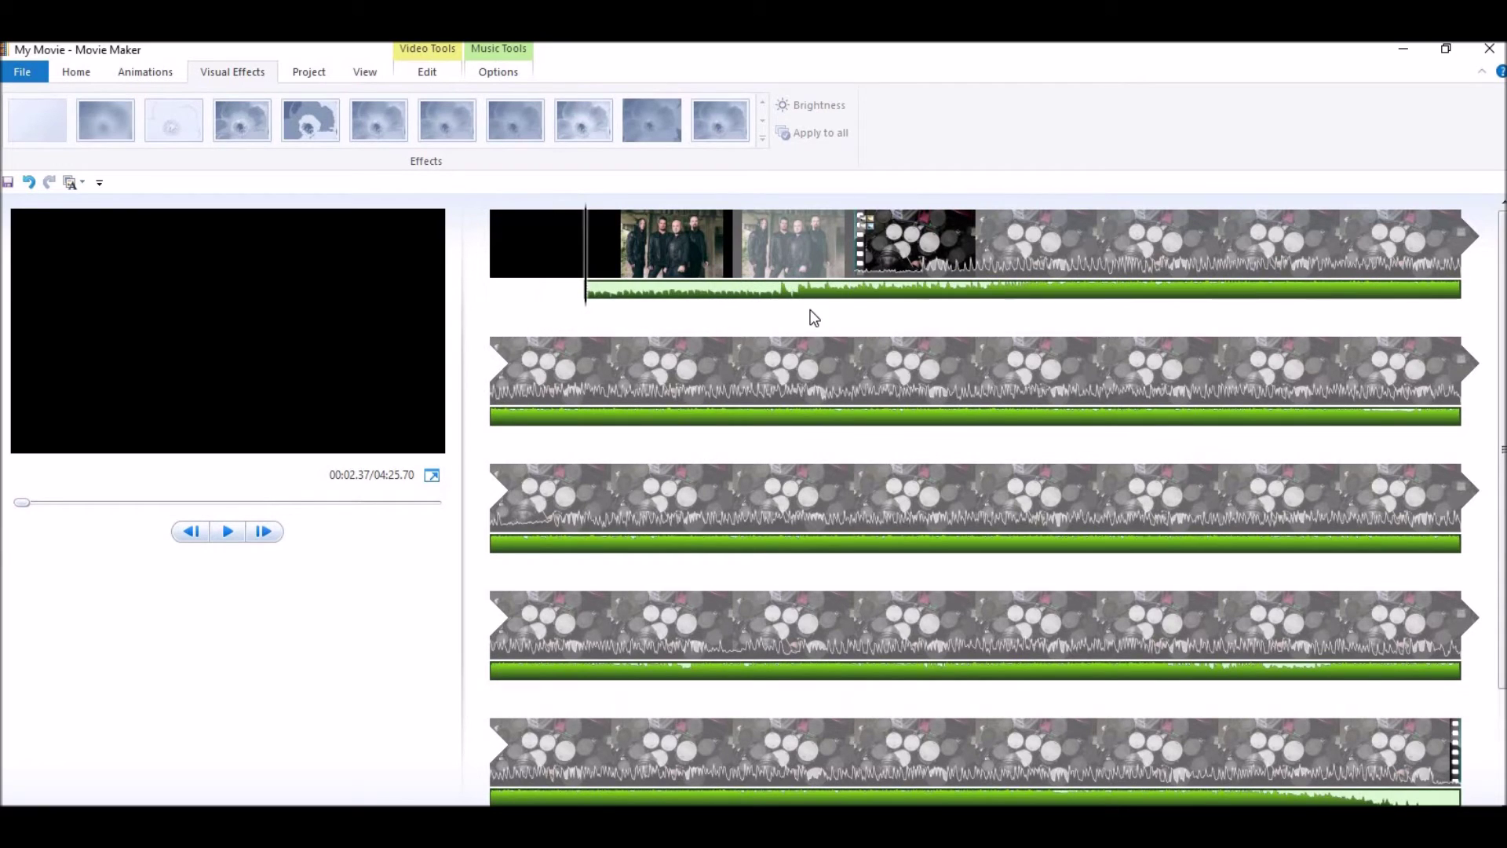
click(529, 259)
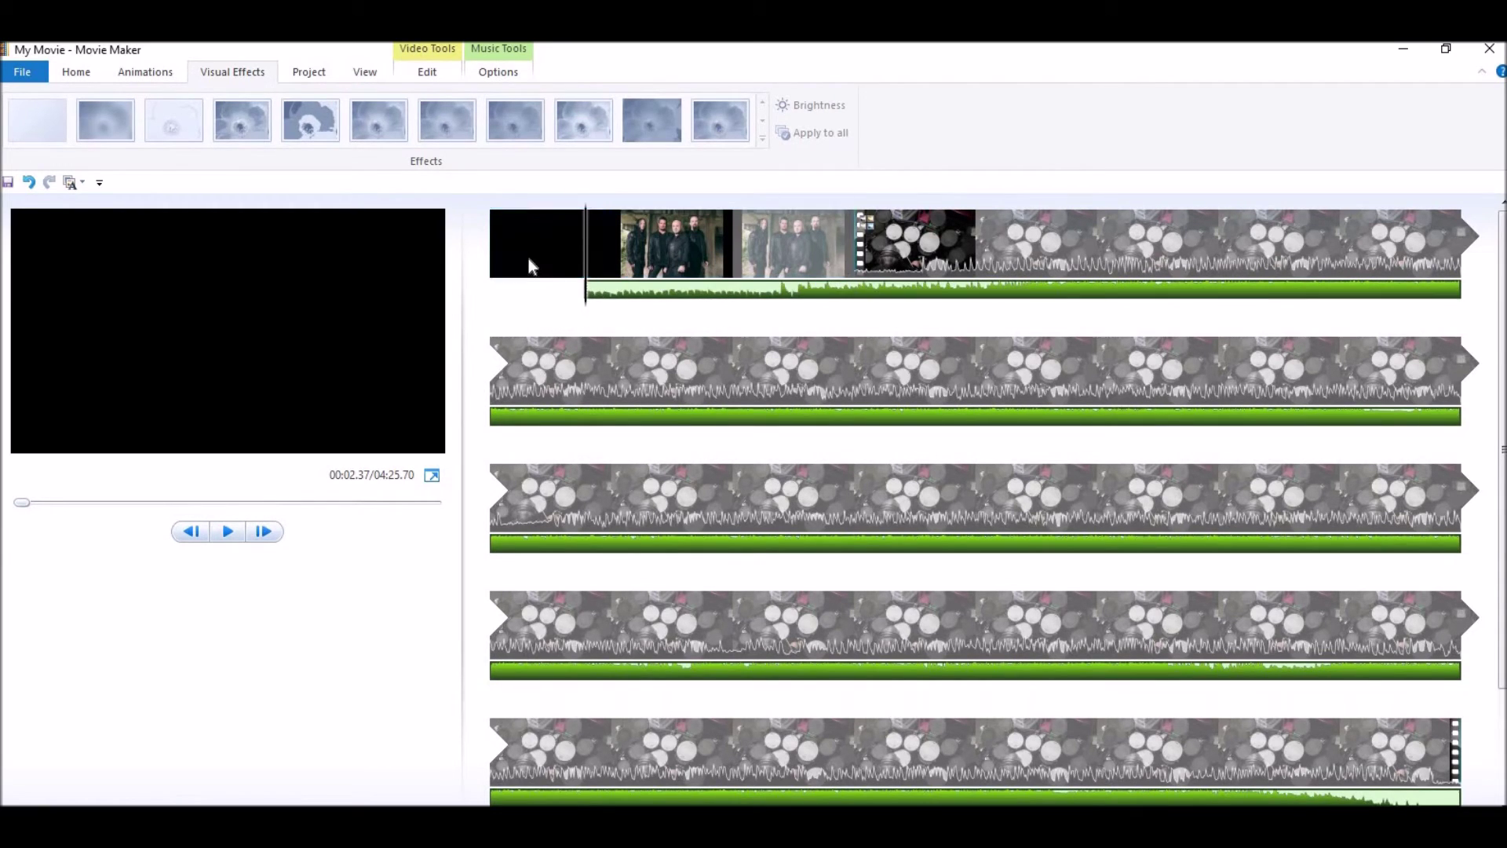
Split the drum clip at 00:10.80, delete the short piece before the split, and preview the new beginning
click(903, 255)
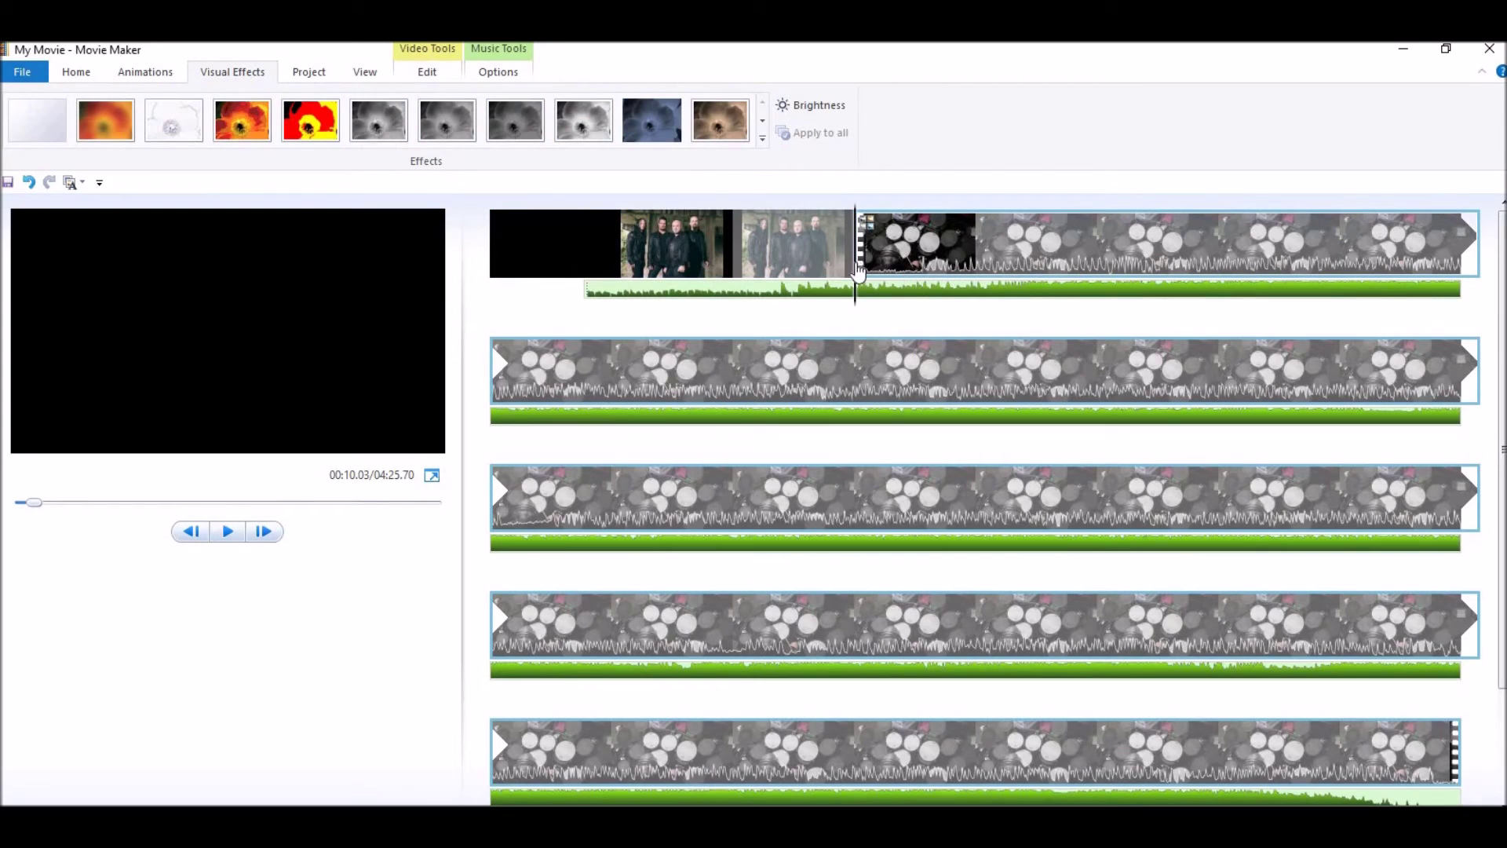
click(863, 271)
click(868, 271)
click(441, 75)
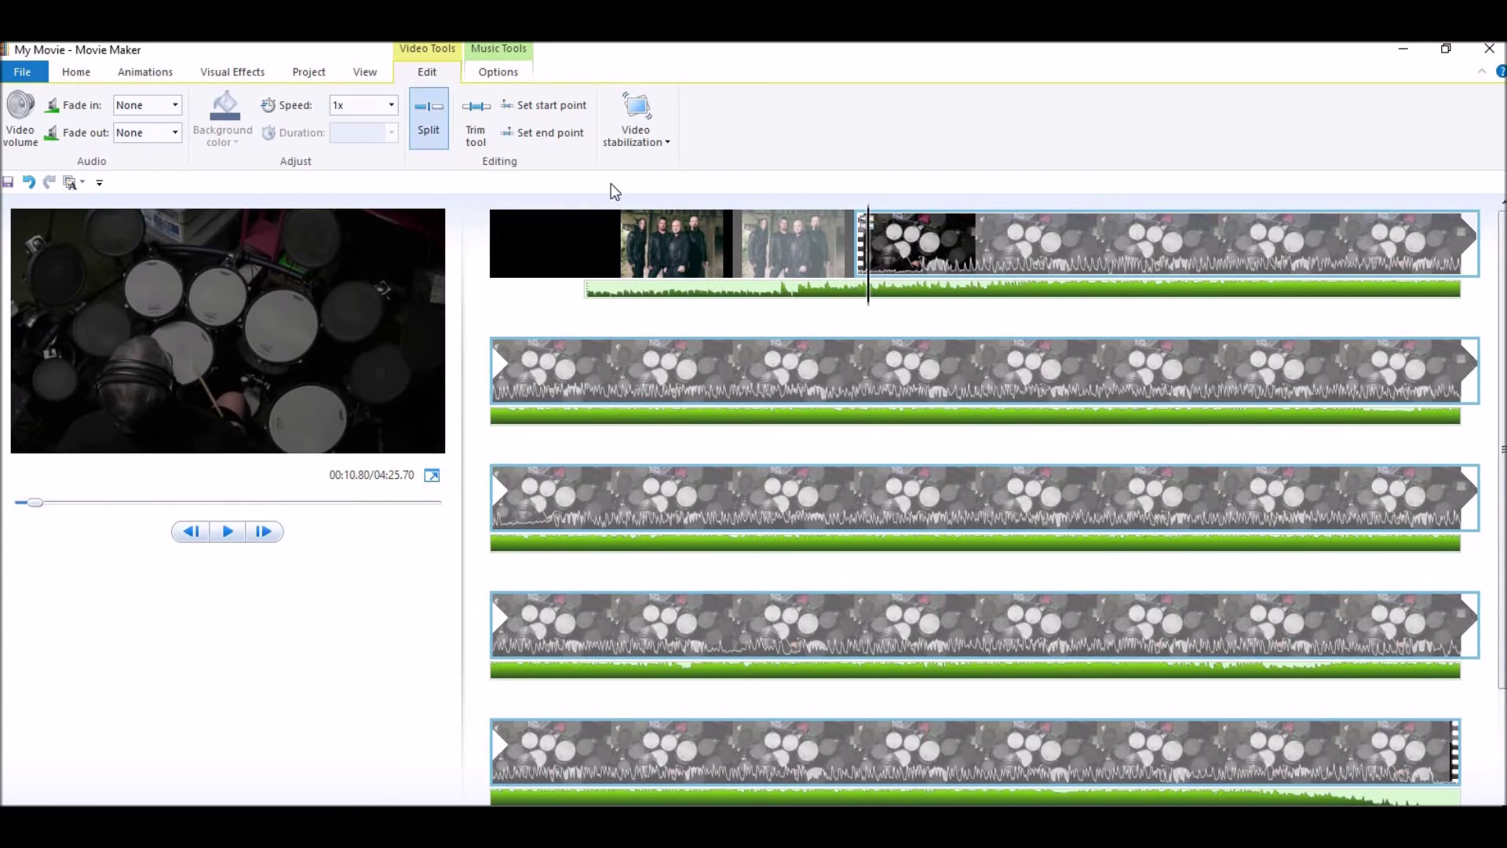
click(898, 266)
key(Delete)
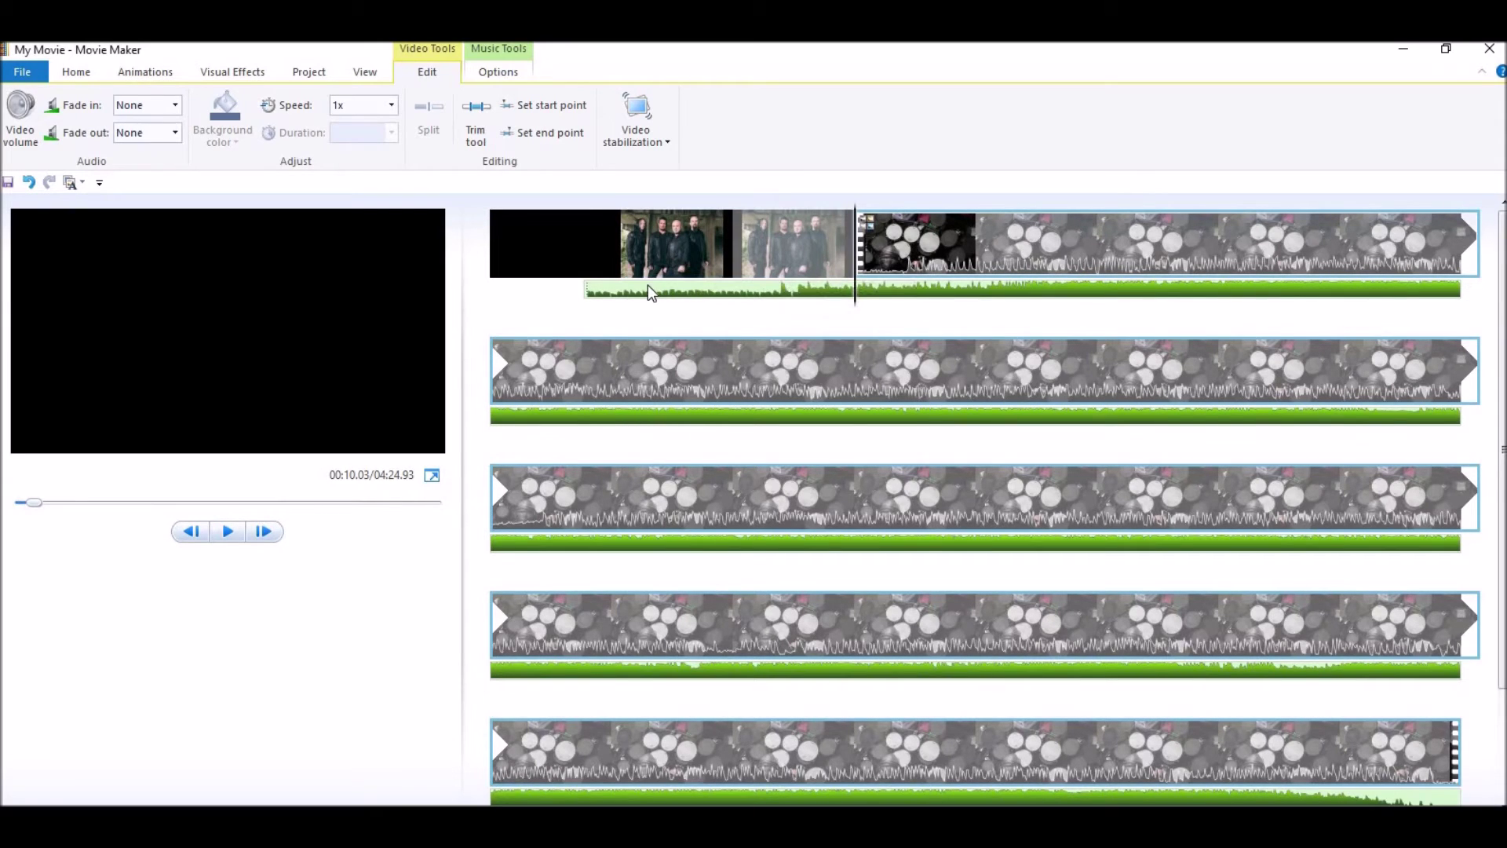
click(231, 533)
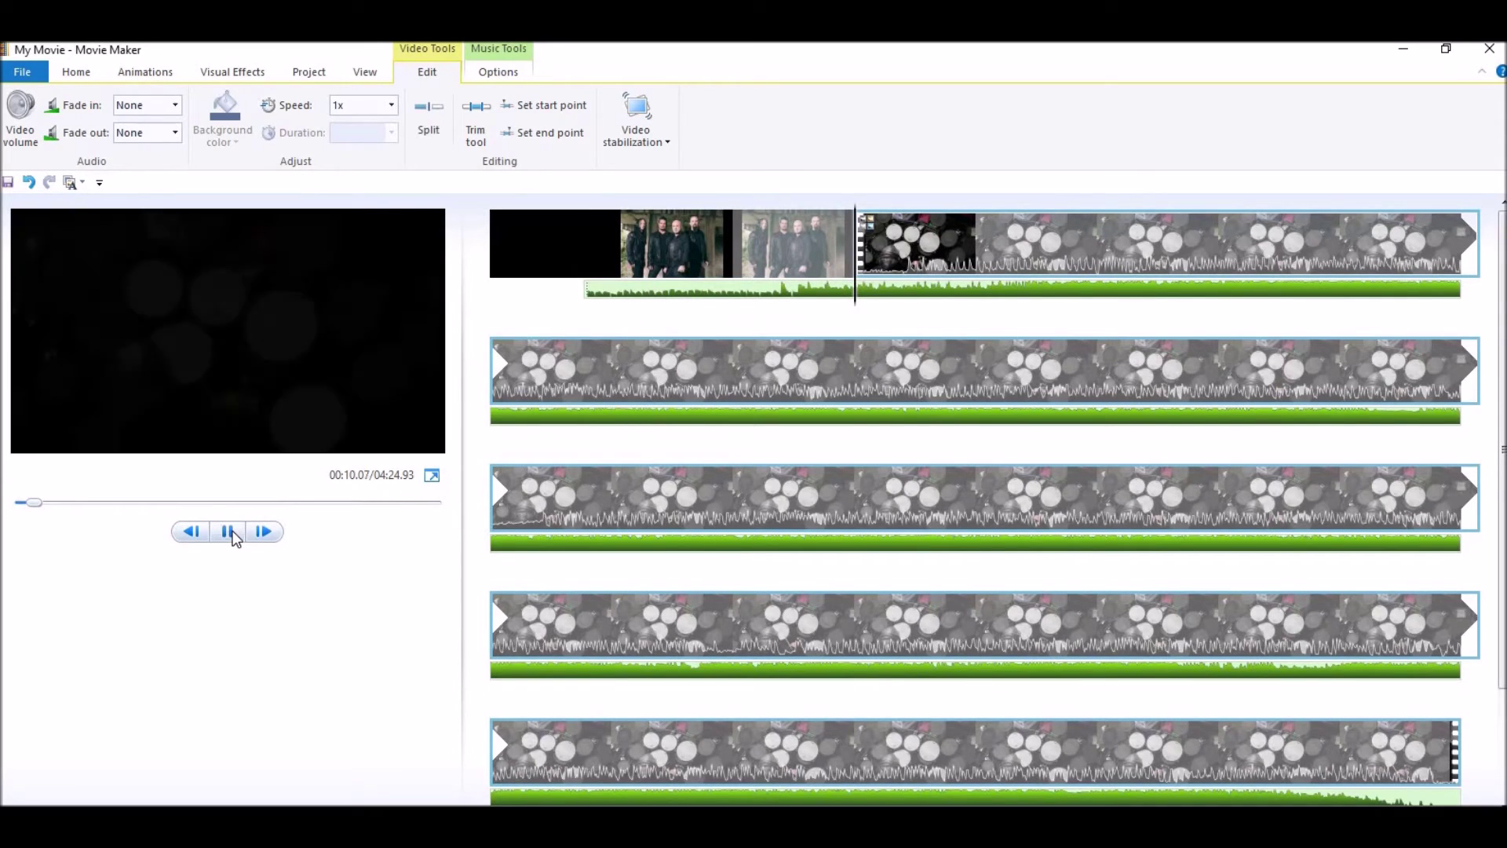
click(230, 534)
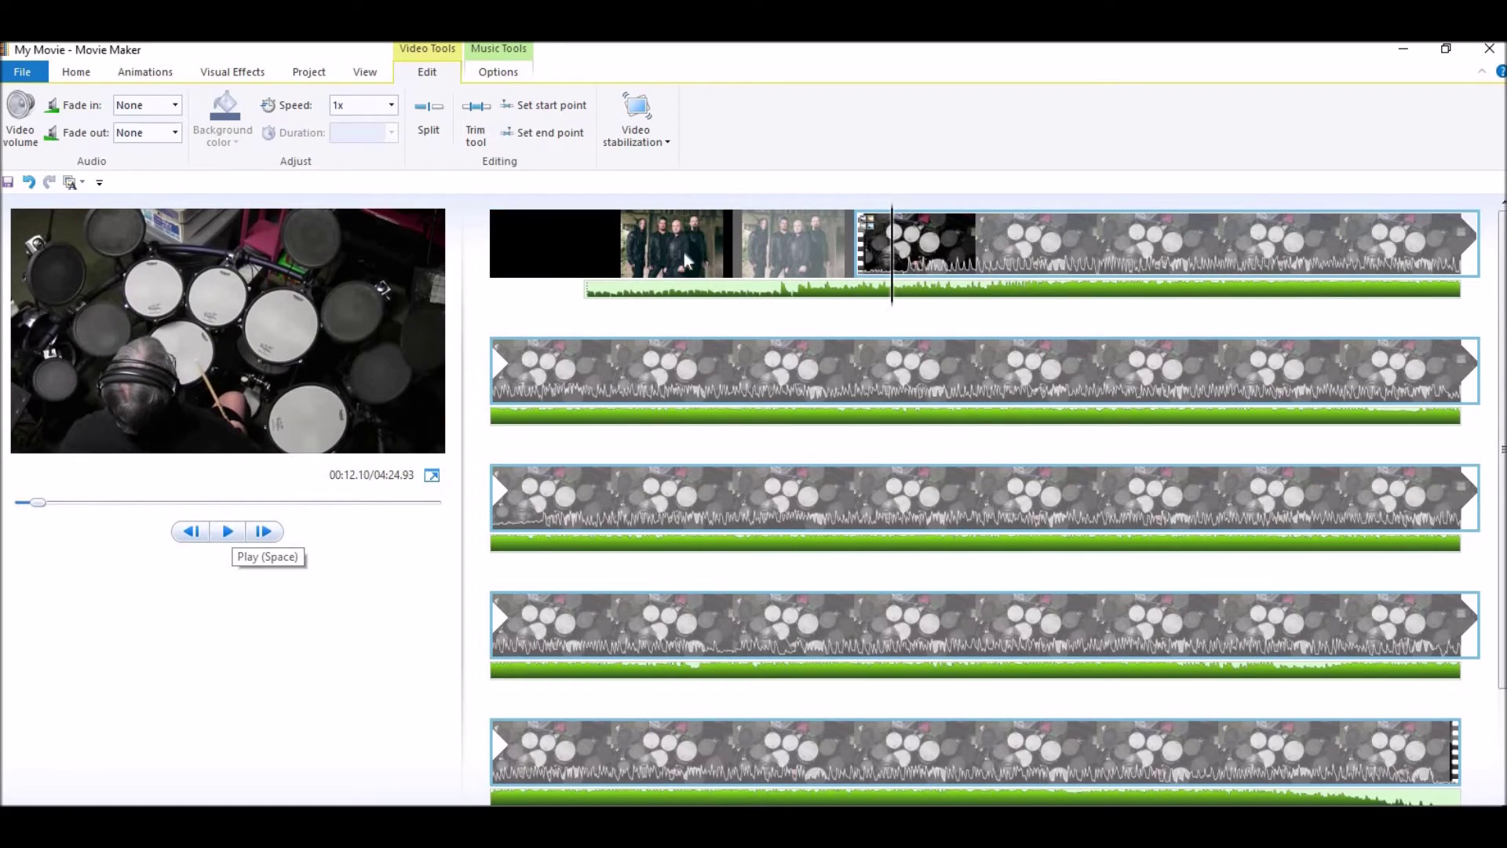
Check where the music track ends and set its start time to 1.98 s
click(585, 251)
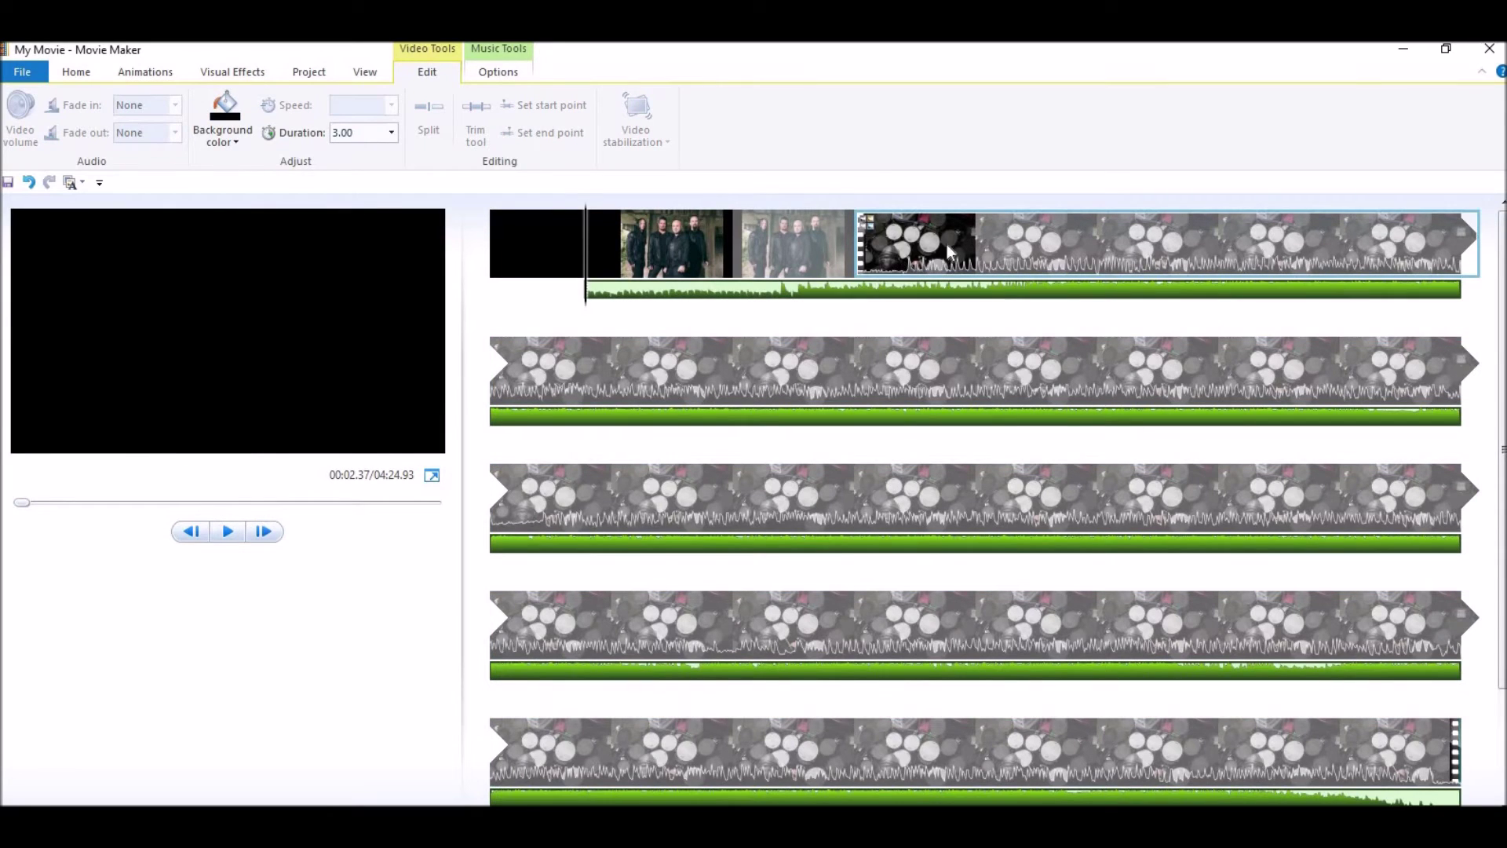
scroll(871, 430, down, 3)
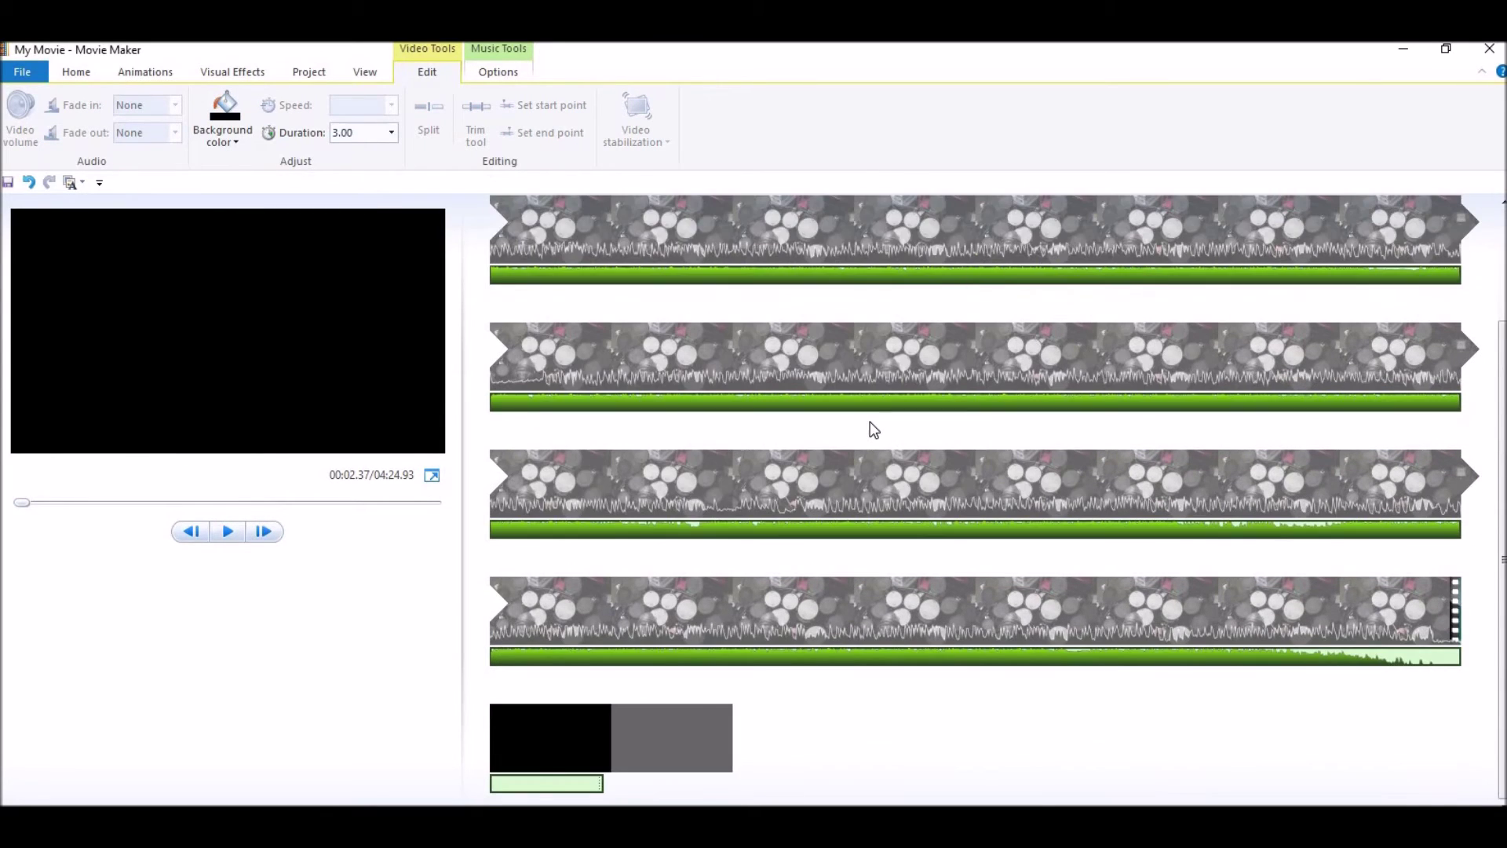
scroll(870, 421, up, 3)
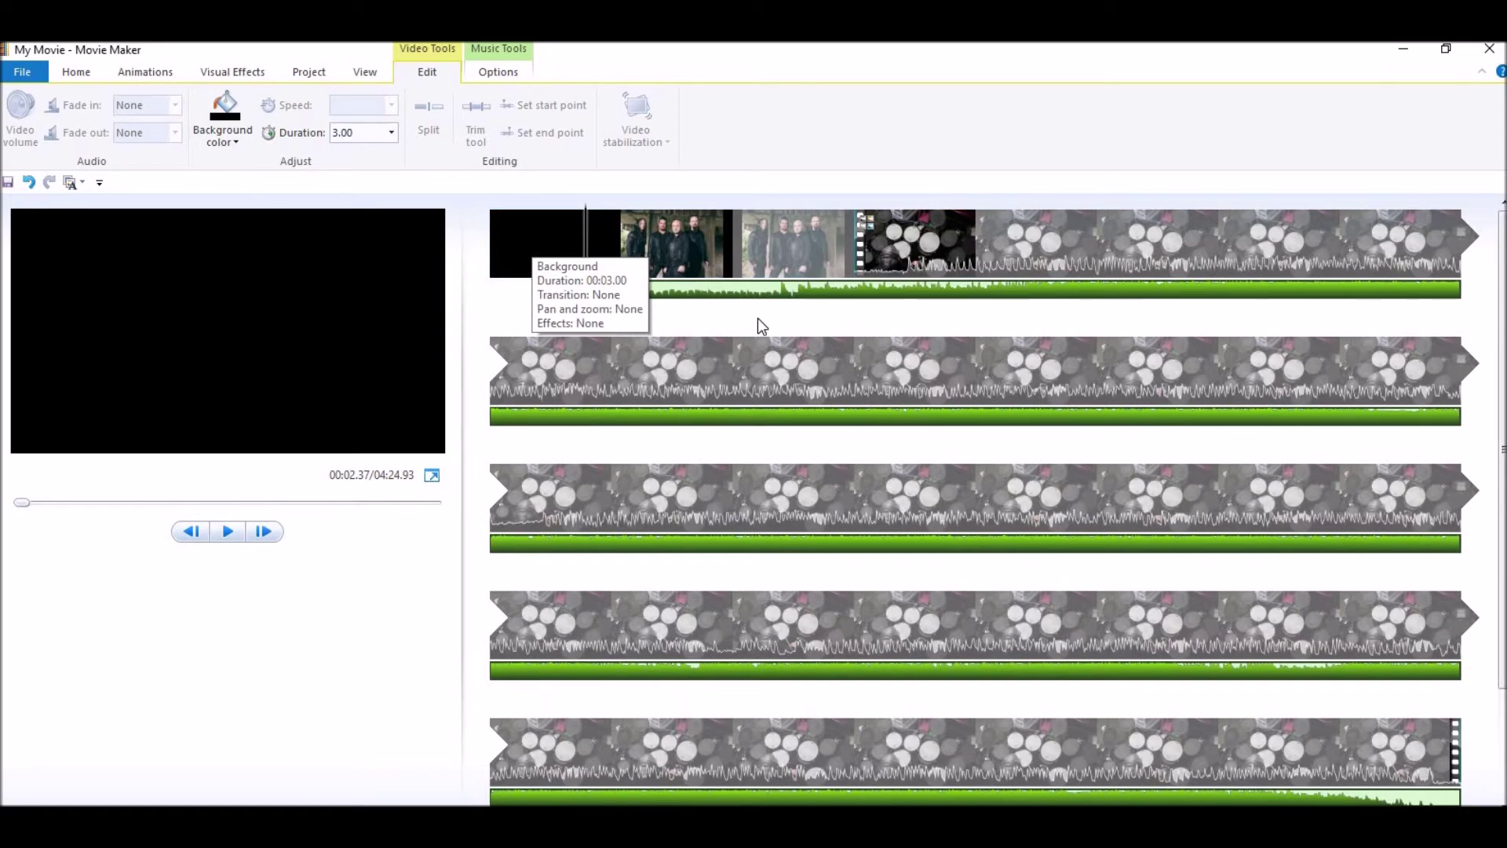
click(503, 71)
click(463, 94)
click(463, 94)
click(463, 93)
click(462, 103)
click(461, 102)
click(462, 102)
click(461, 103)
click(461, 102)
click(461, 102)
click(461, 102)
click(462, 102)
click(462, 102)
click(462, 102)
click(461, 102)
click(462, 102)
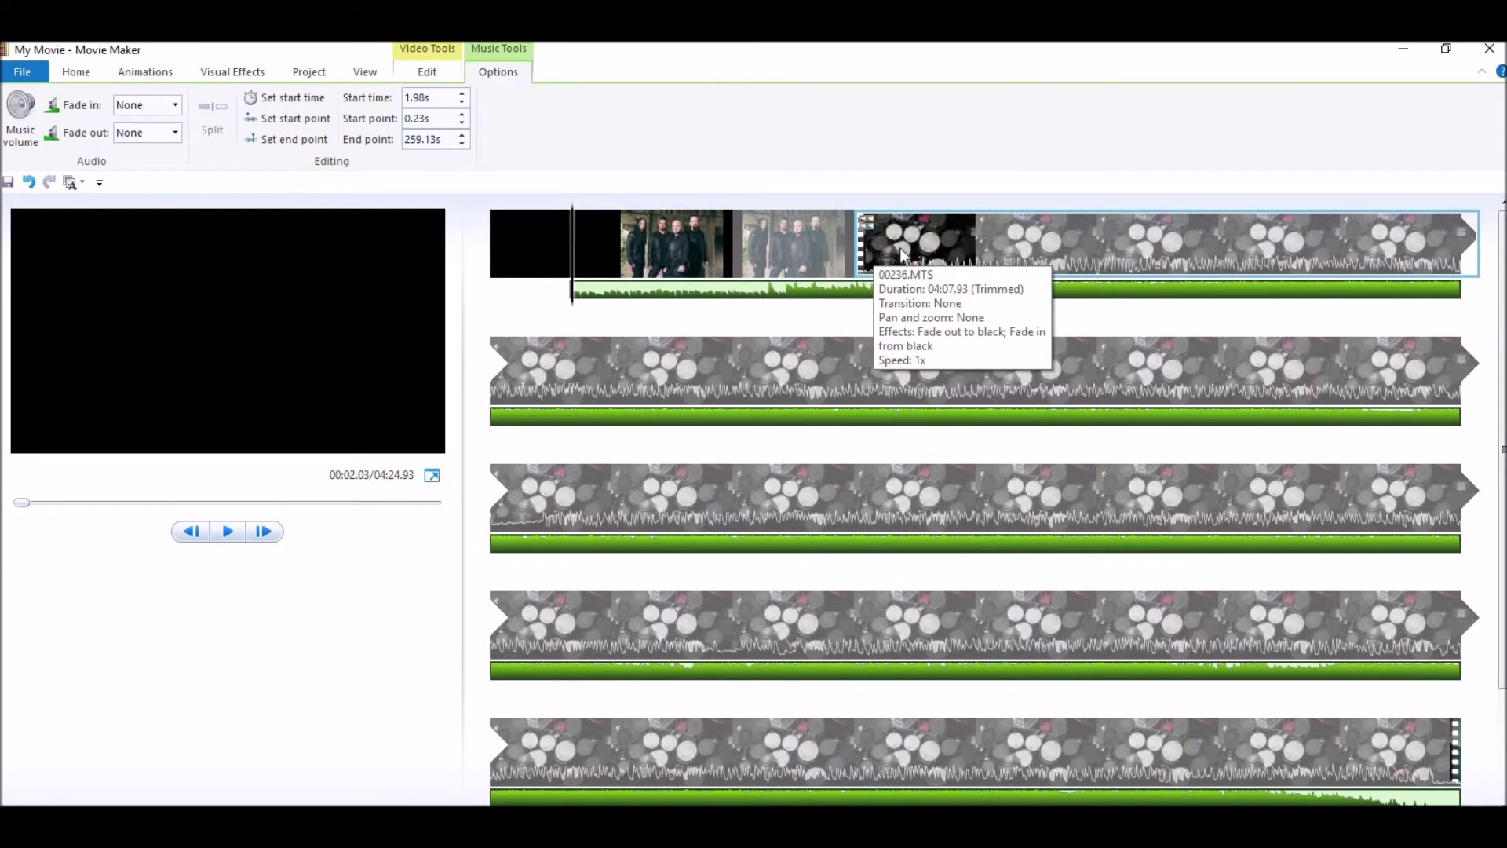
Play the drum clip's fade-in against the shifted music and inspect the timeline through to the closing black clip
click(845, 255)
click(228, 532)
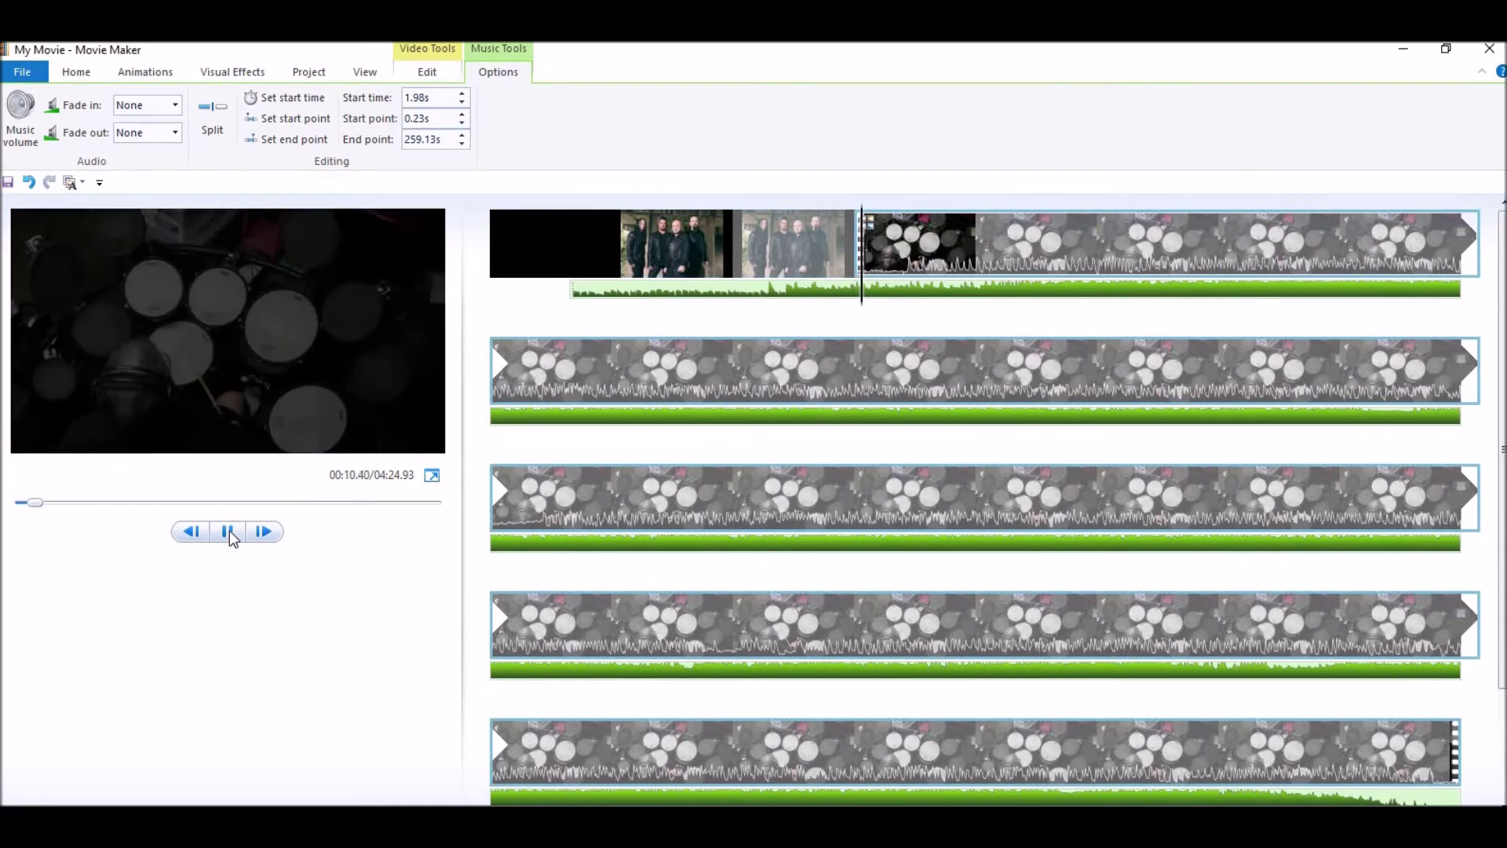
click(230, 531)
scroll(989, 467, down, 5)
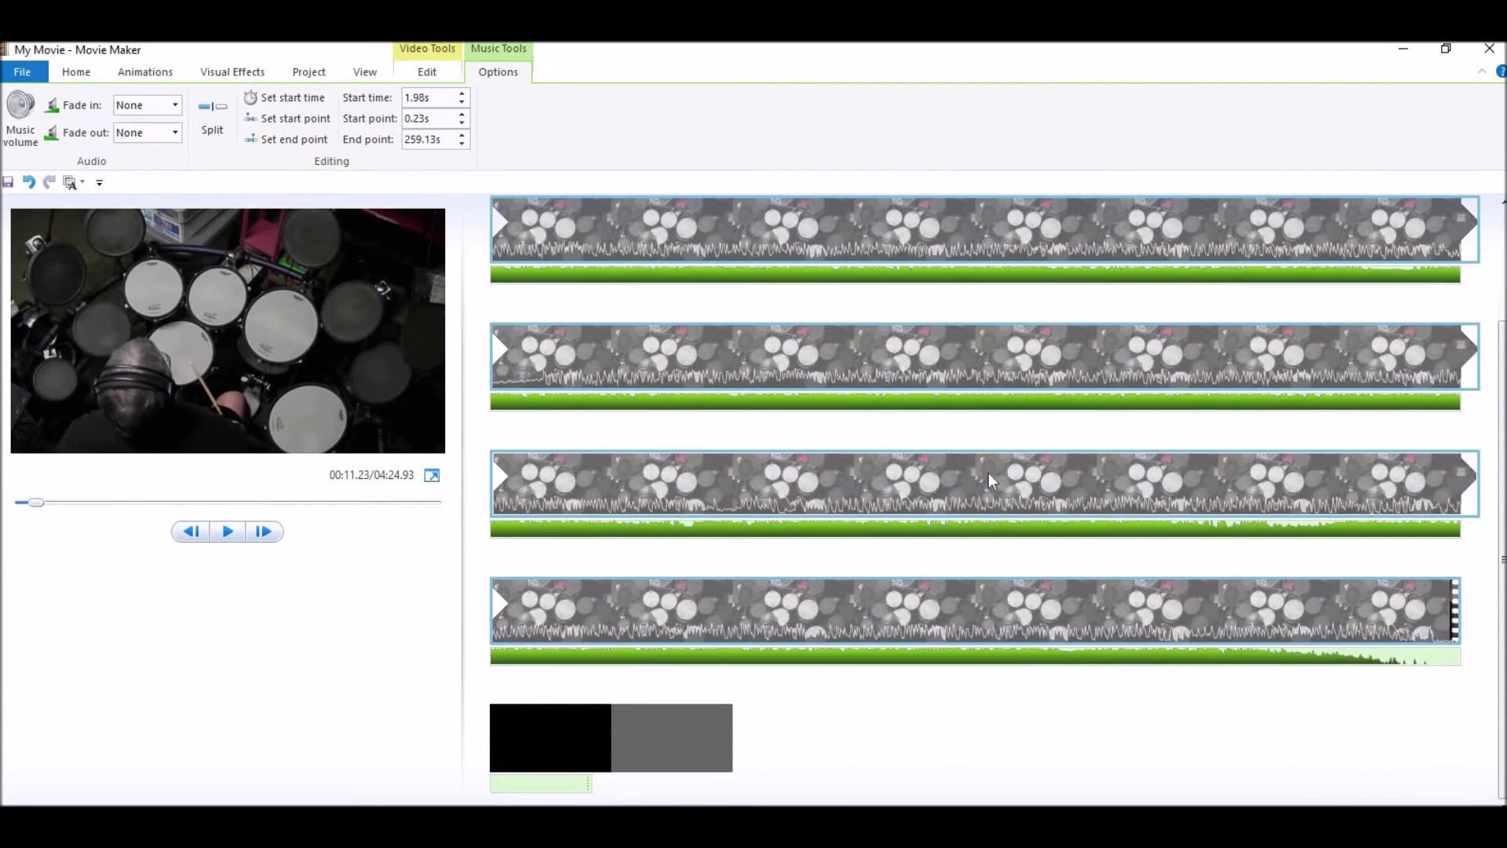
scroll(988, 473, up, 5)
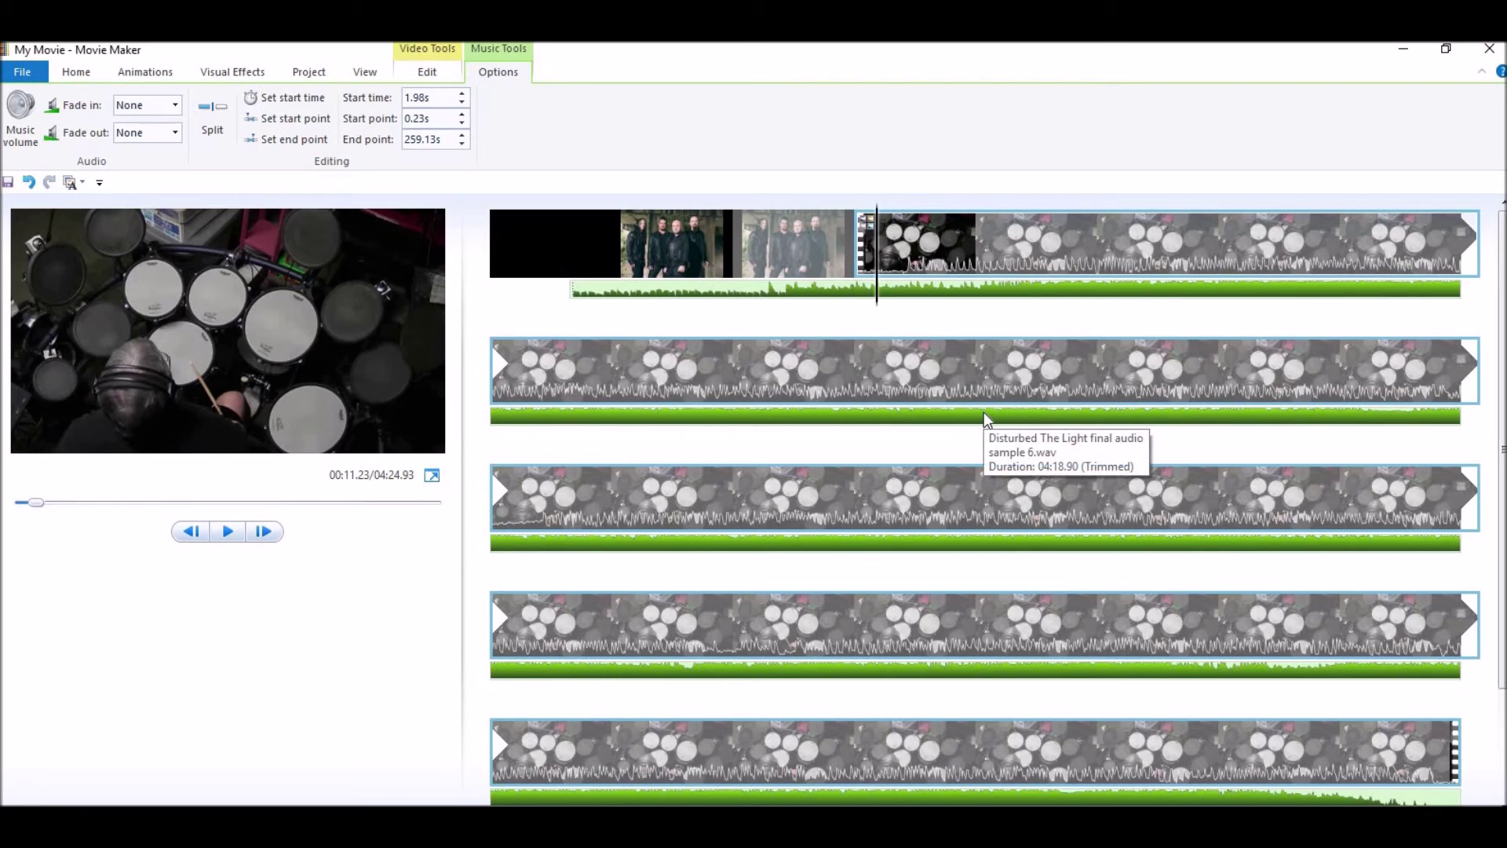
scroll(1022, 440, down, 3)
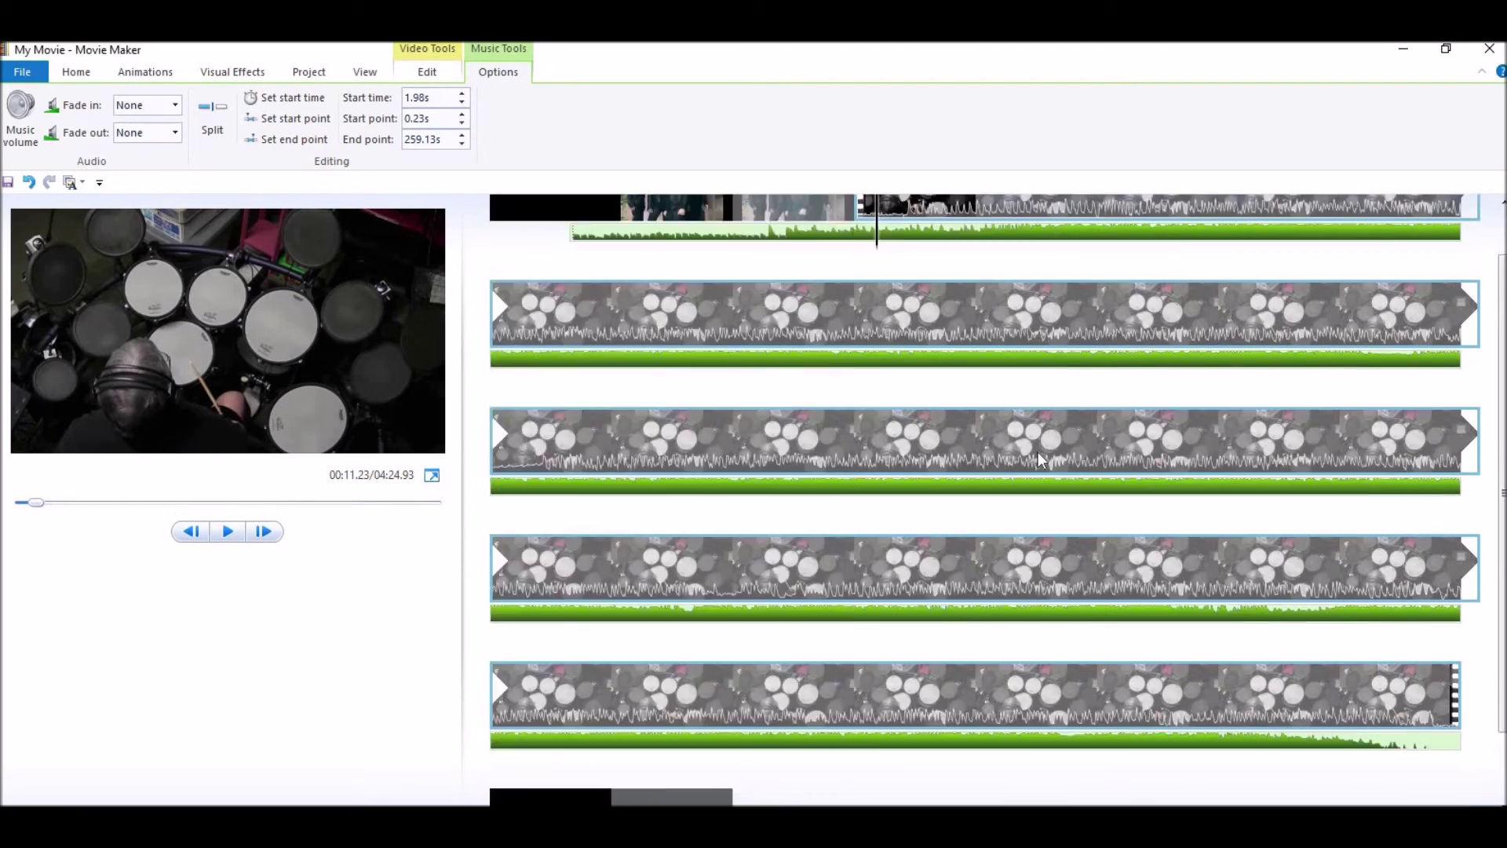
click(1334, 628)
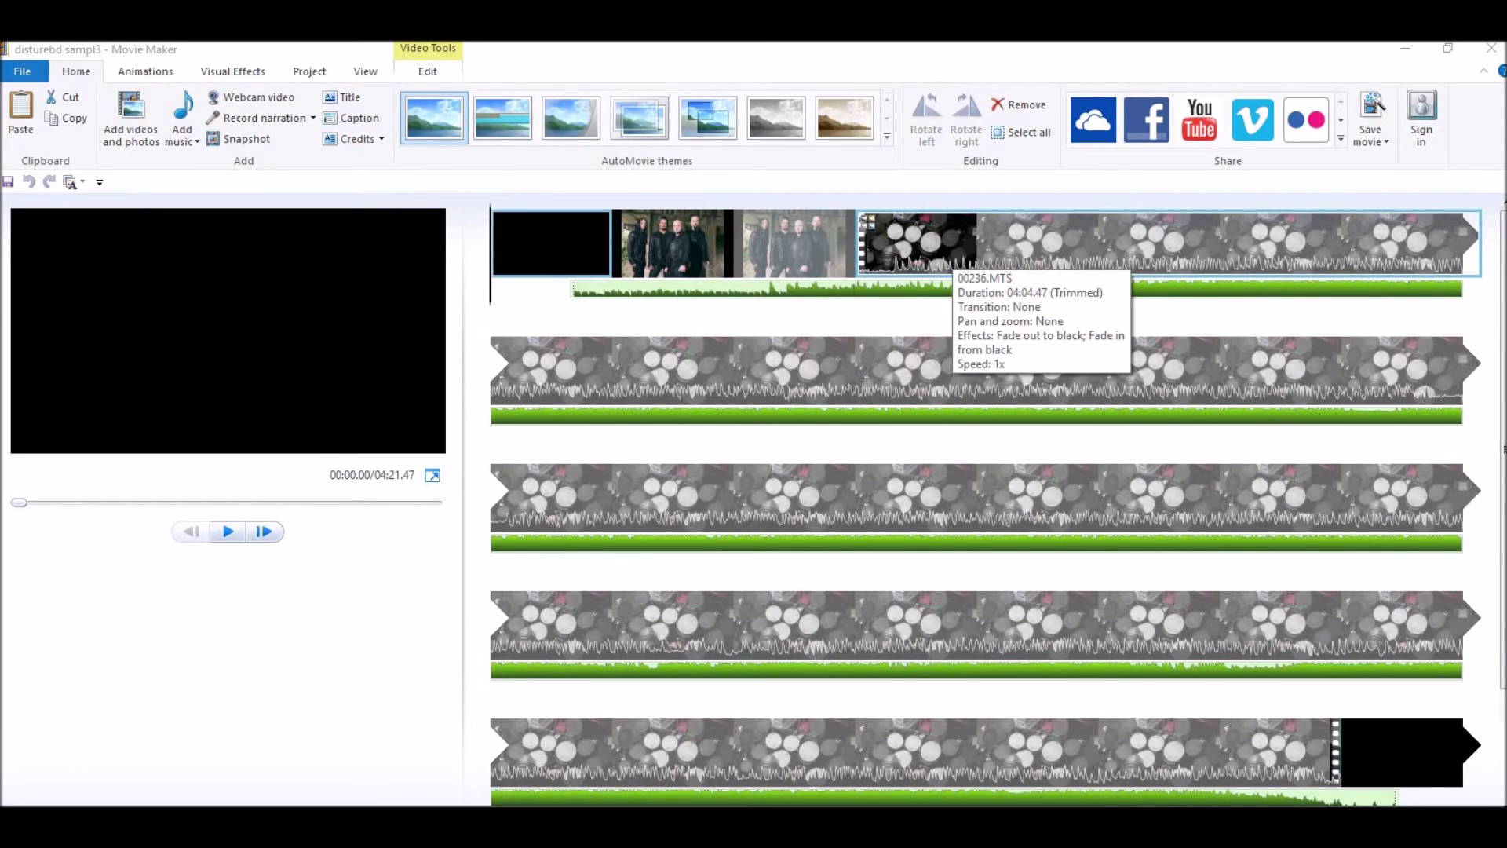
Show the volume controls of the drum clip and of the music track in the disturebd sampl3 project
double_click(940, 251)
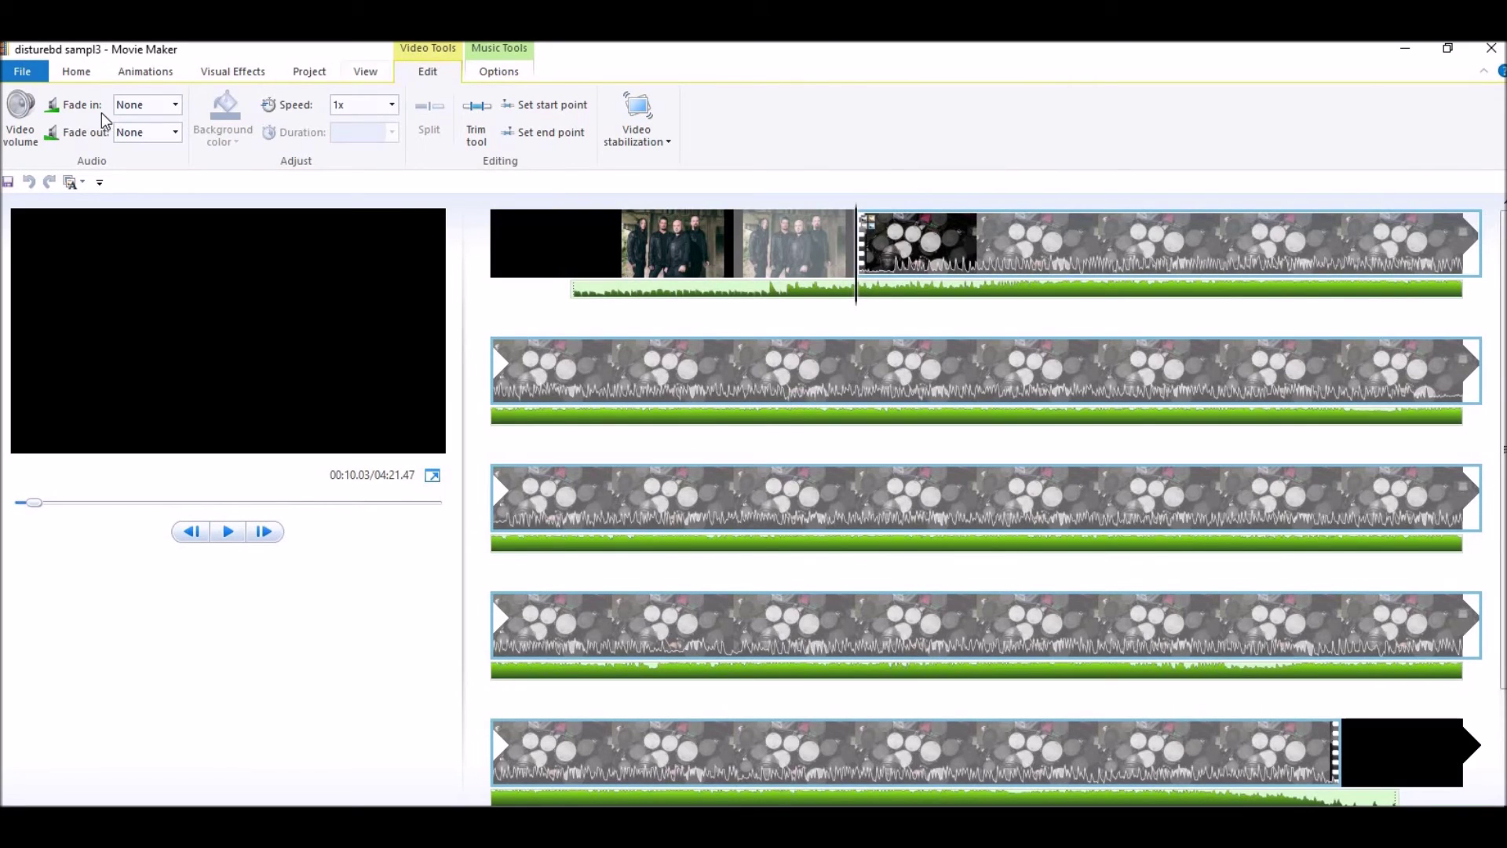
click(23, 114)
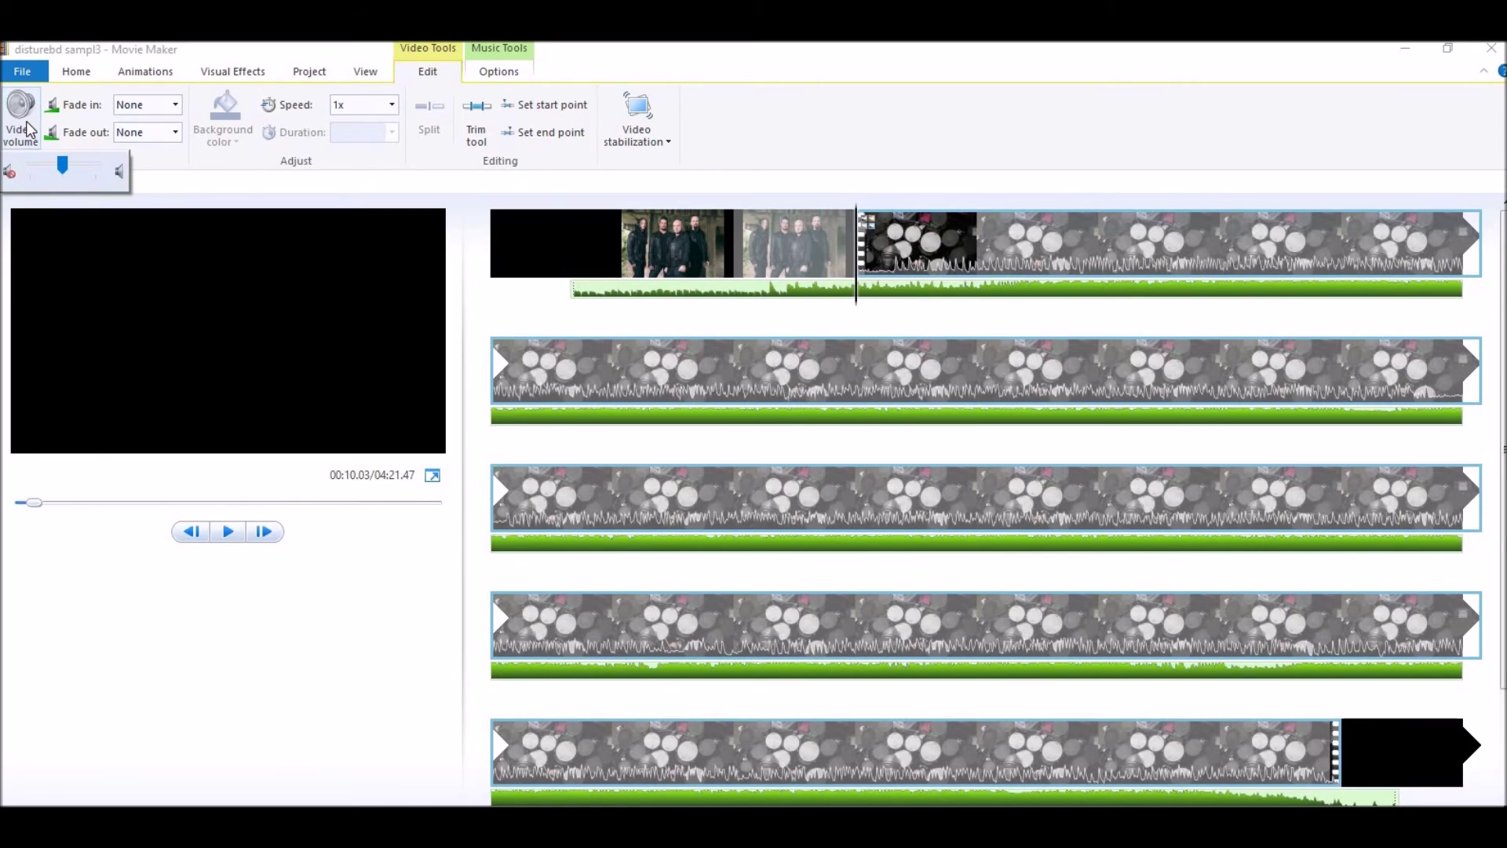
drag(61, 167, 30, 166)
click(775, 143)
click(712, 286)
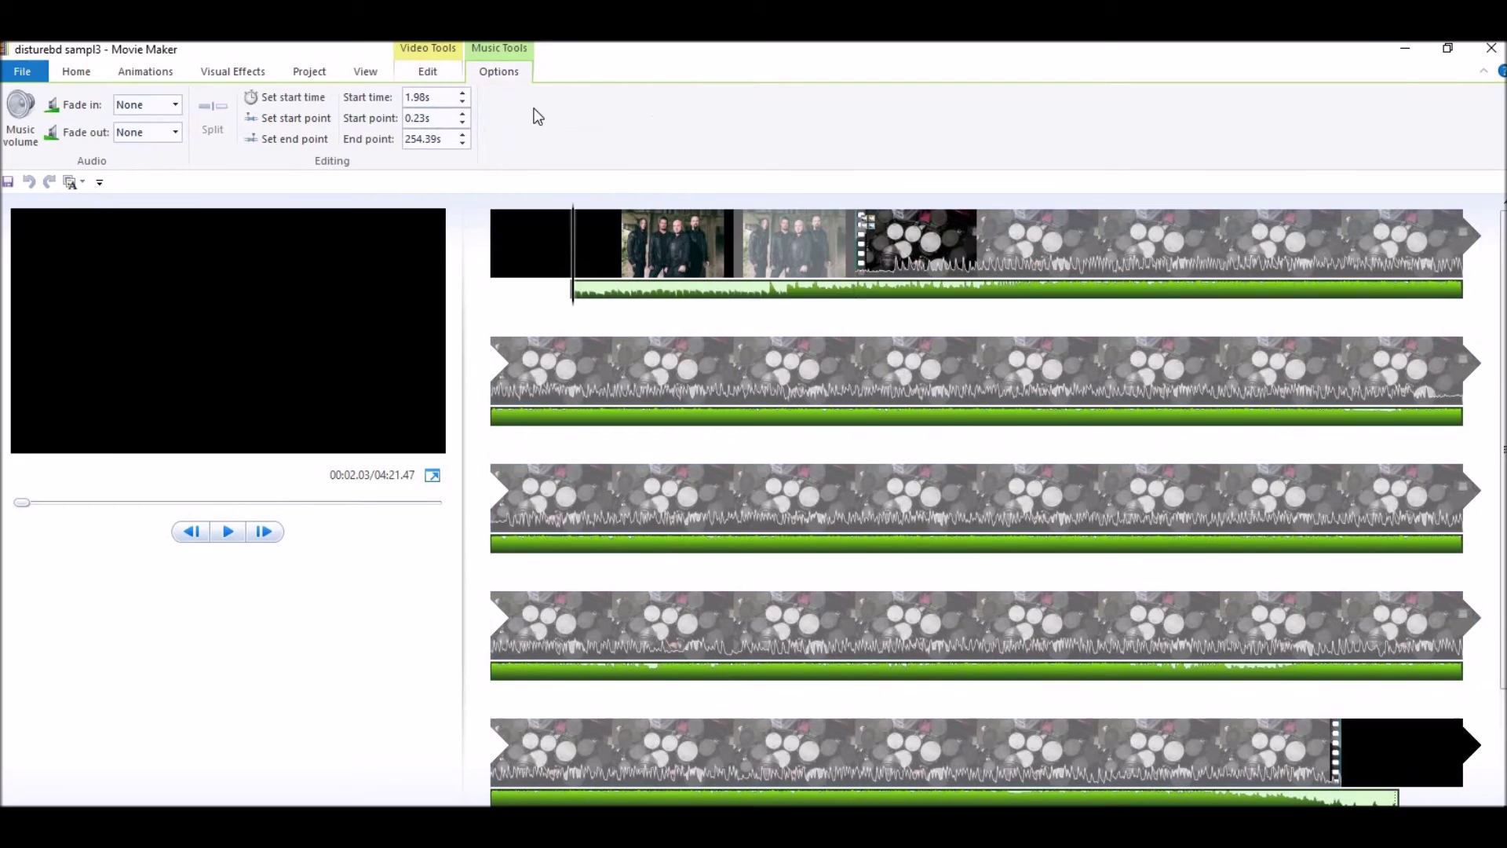
click(22, 117)
click(64, 169)
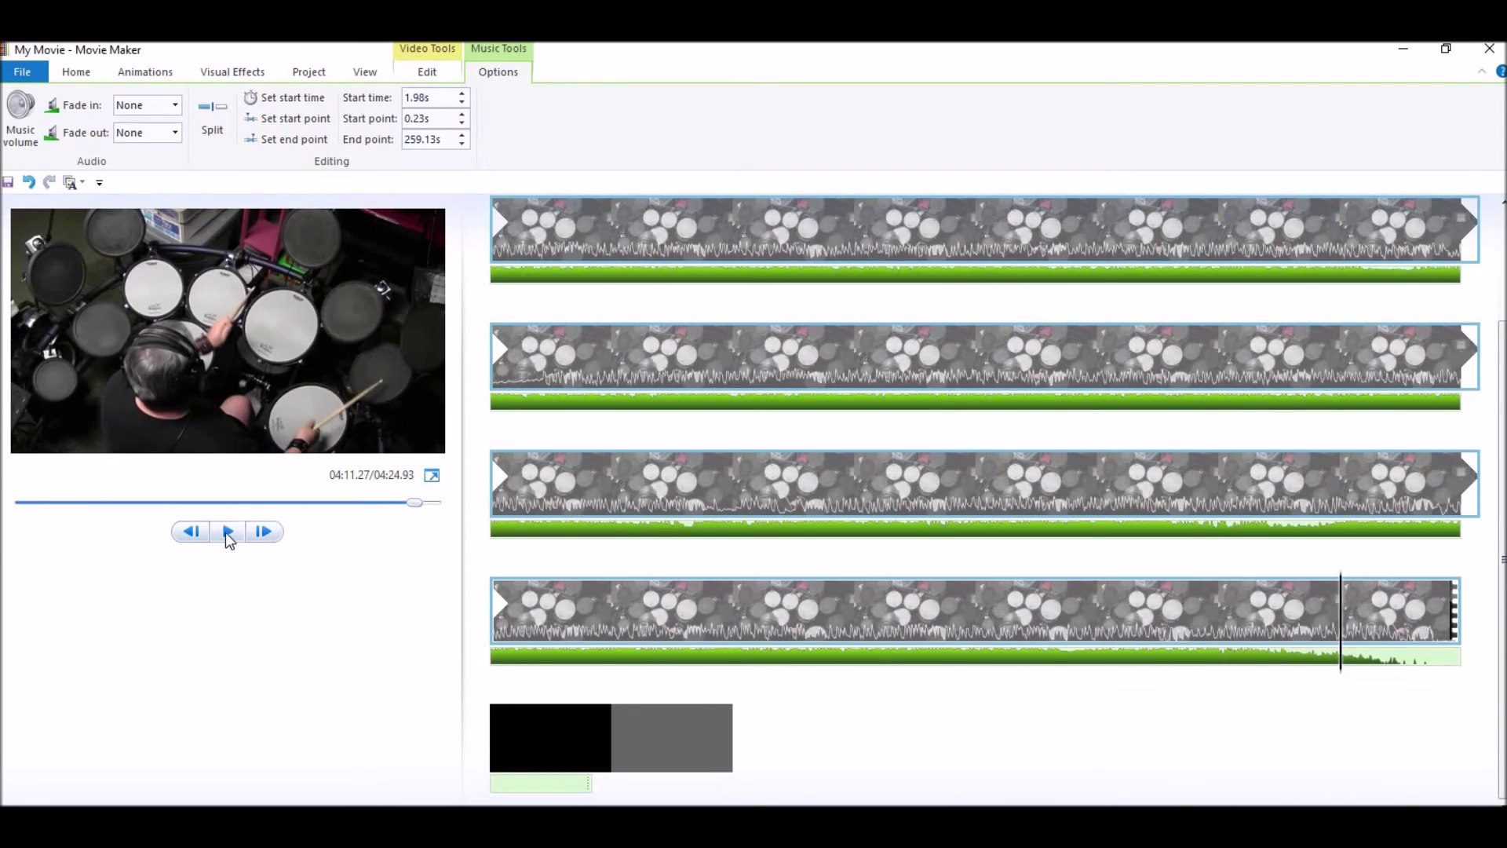
Split the drum clip at 04:14.50 and delete the short piece after the split, before the closing black clip
click(226, 533)
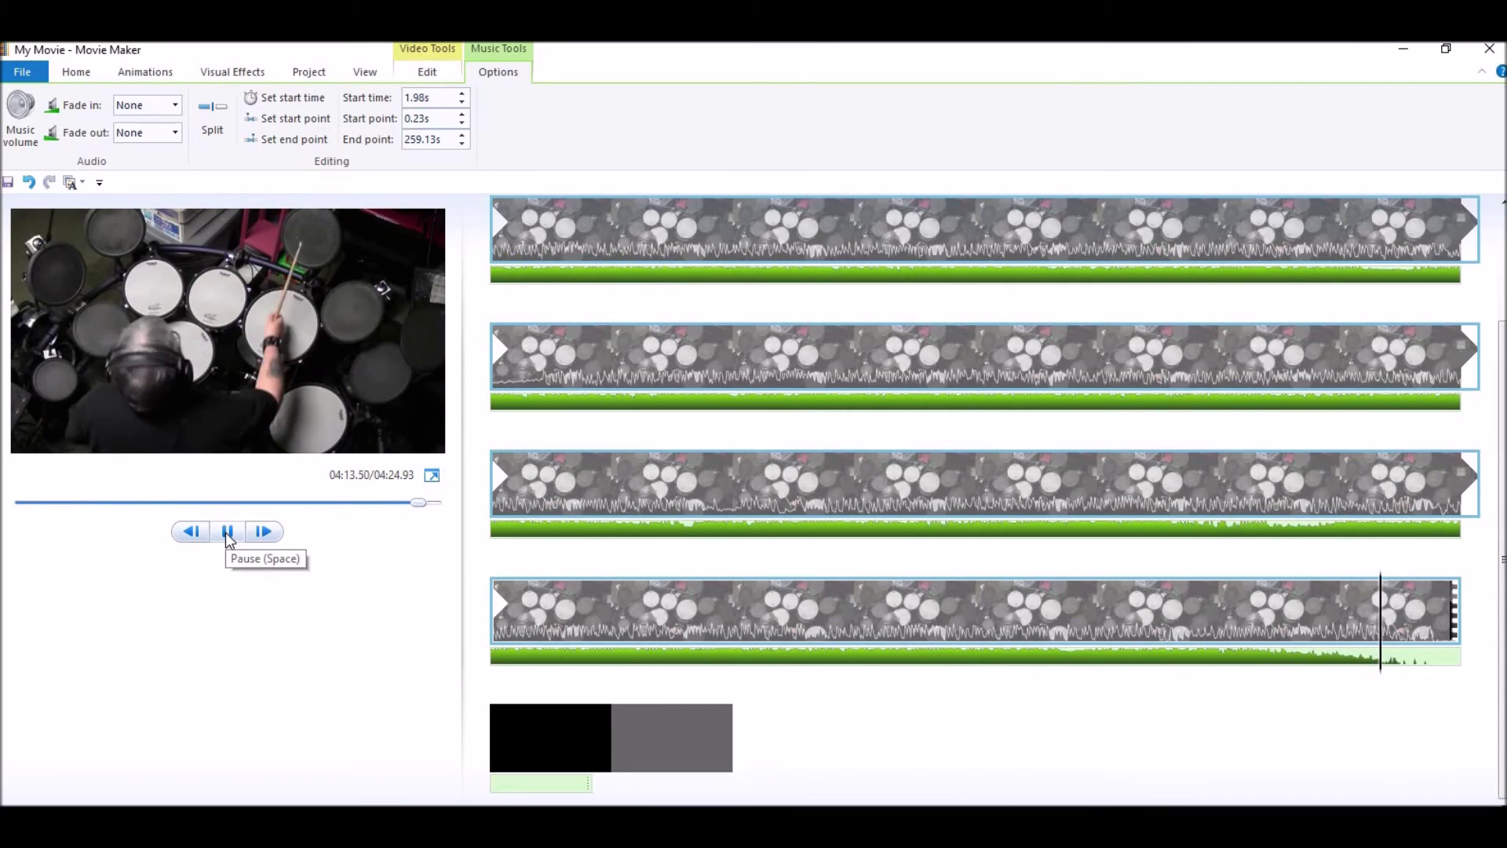
click(225, 533)
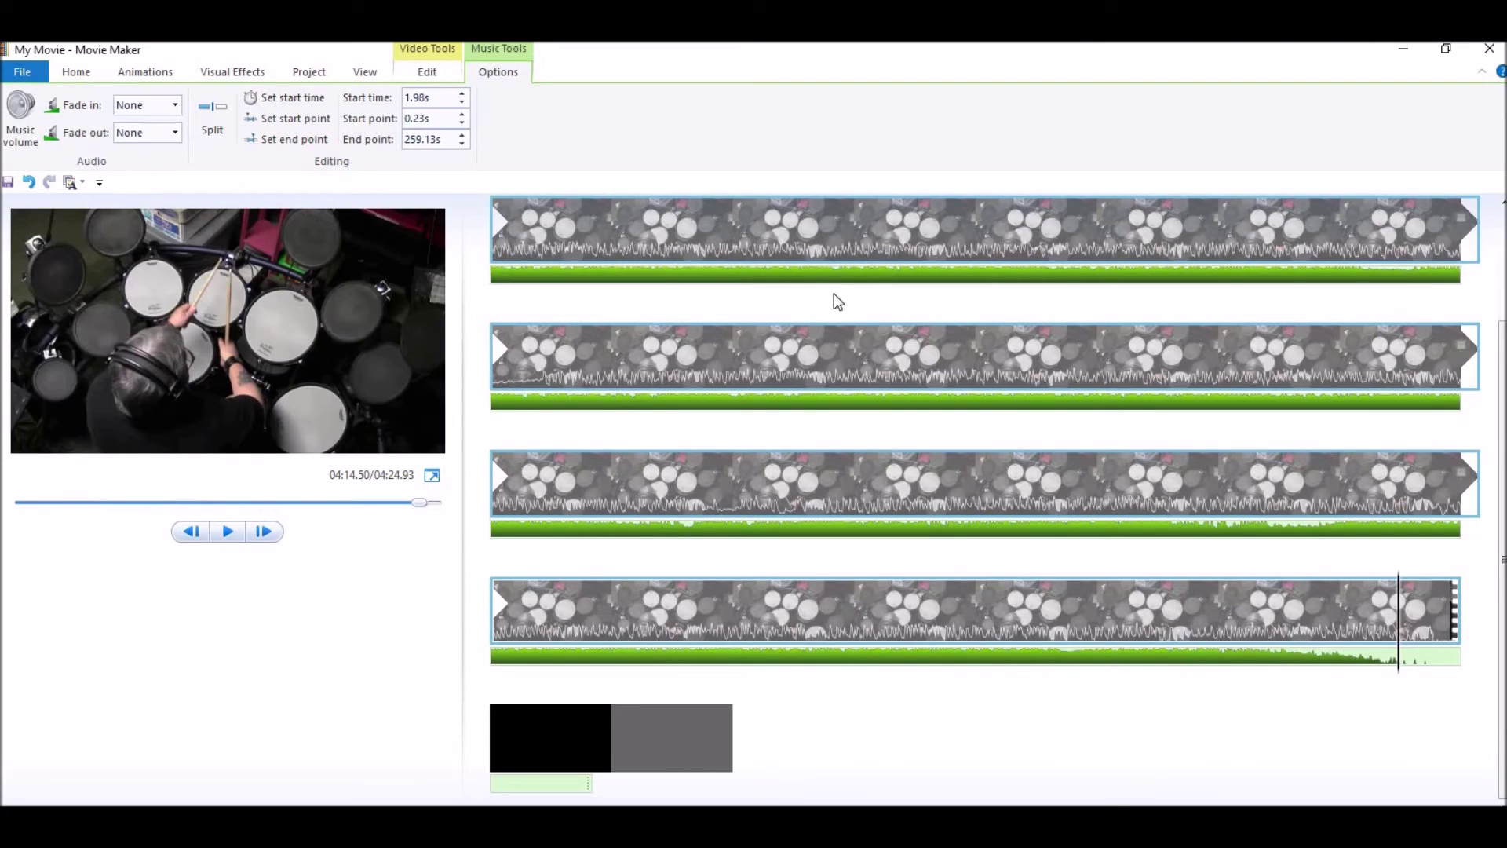
click(416, 73)
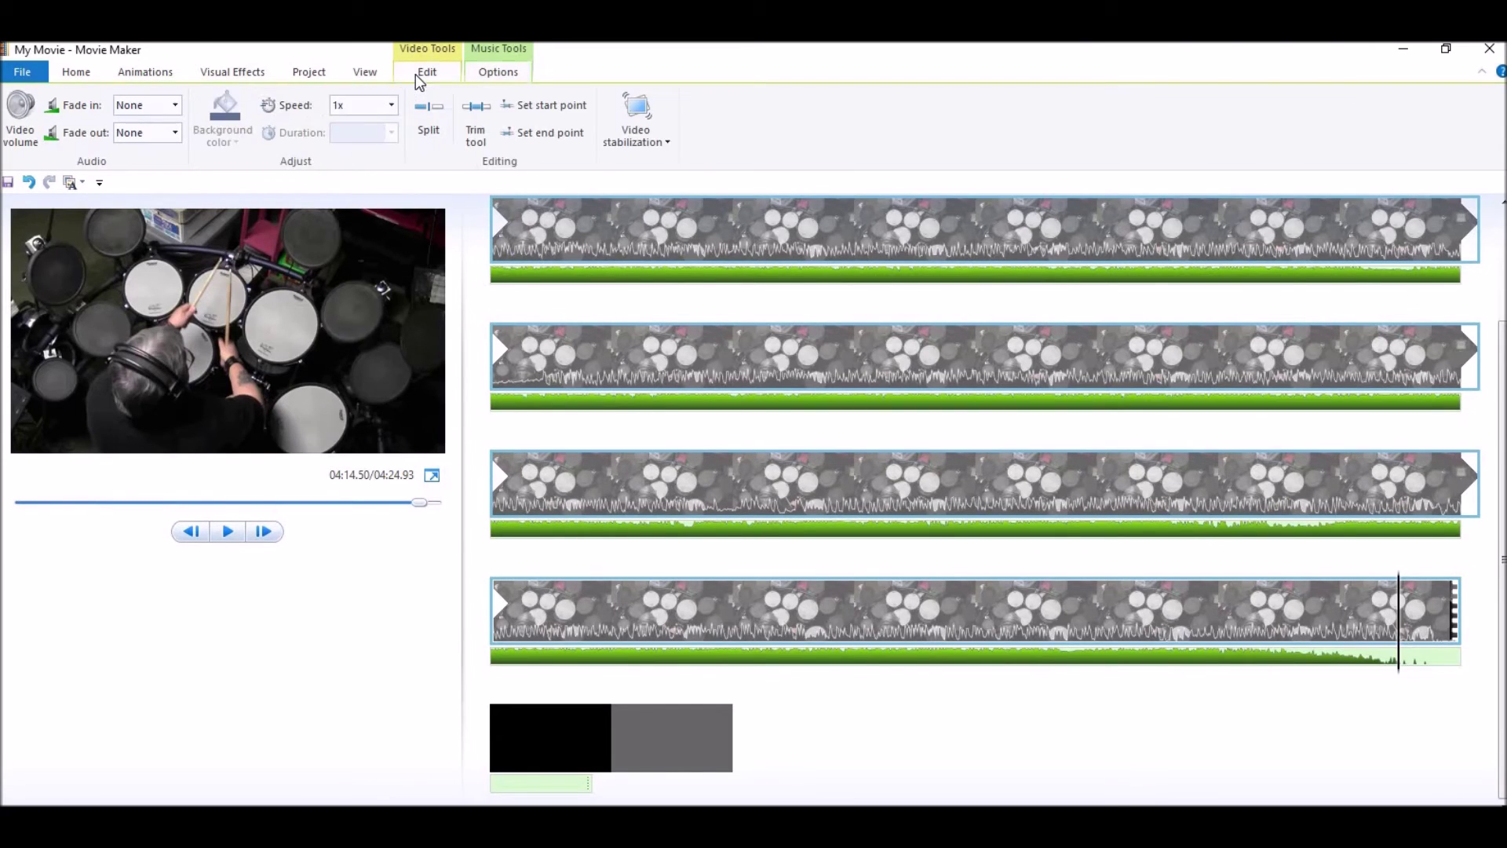
click(424, 126)
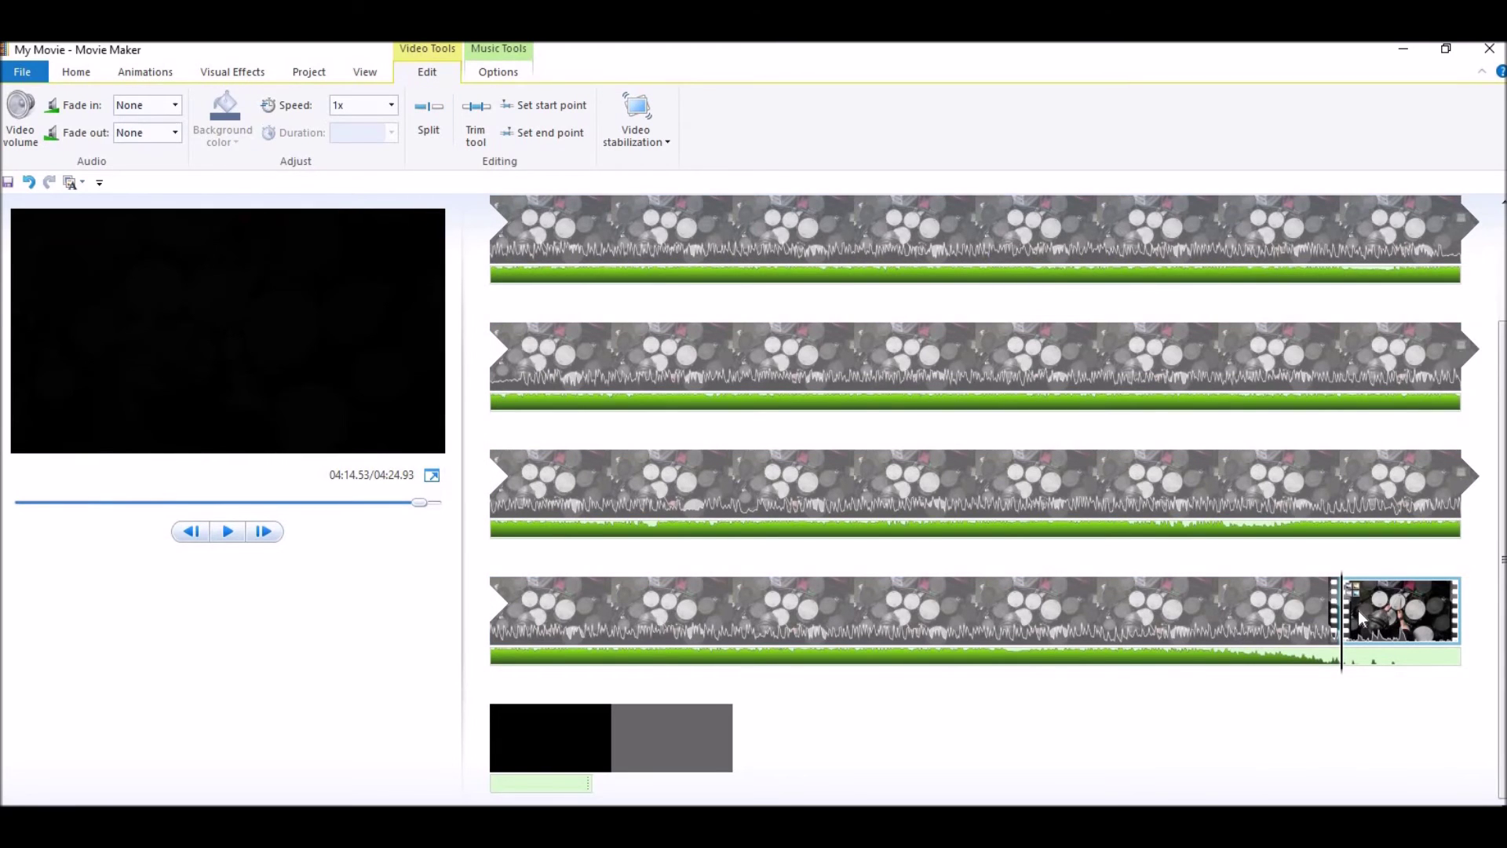
key(Delete)
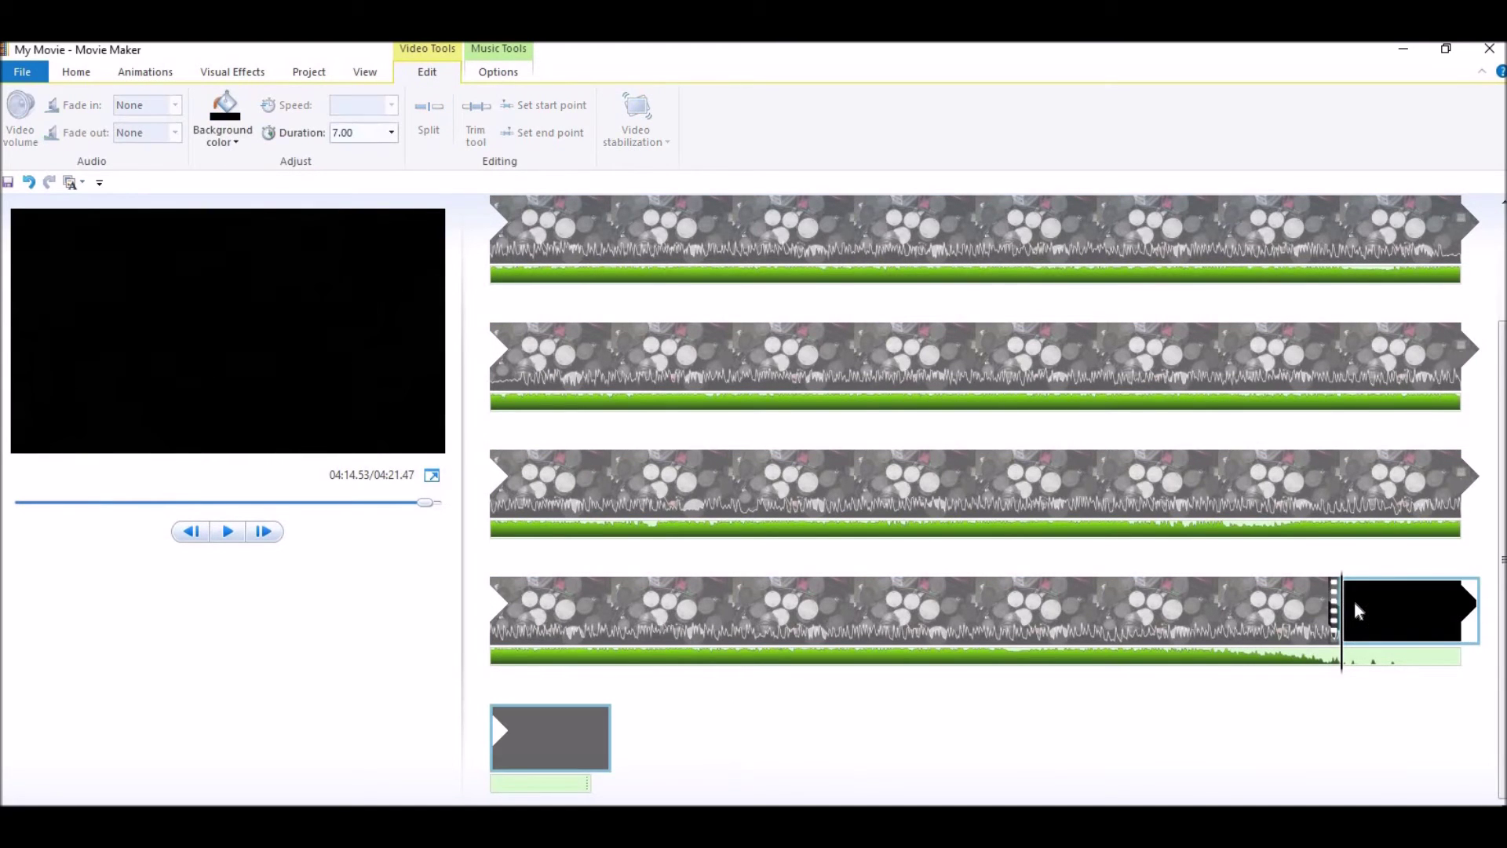
Play the last seconds of the trimmed drum clip through to the closing black clip
click(1219, 612)
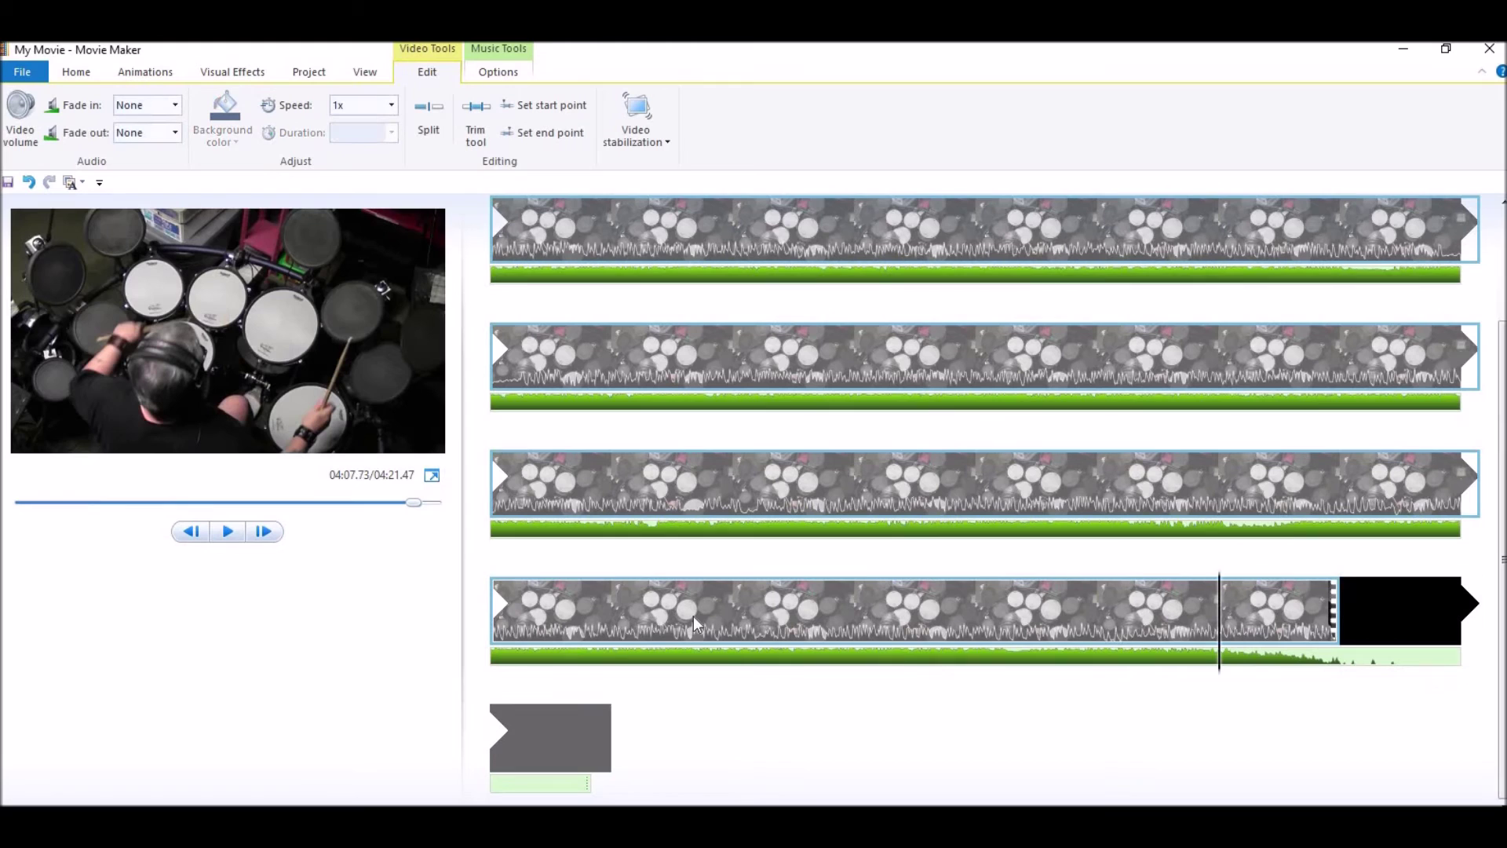
click(232, 532)
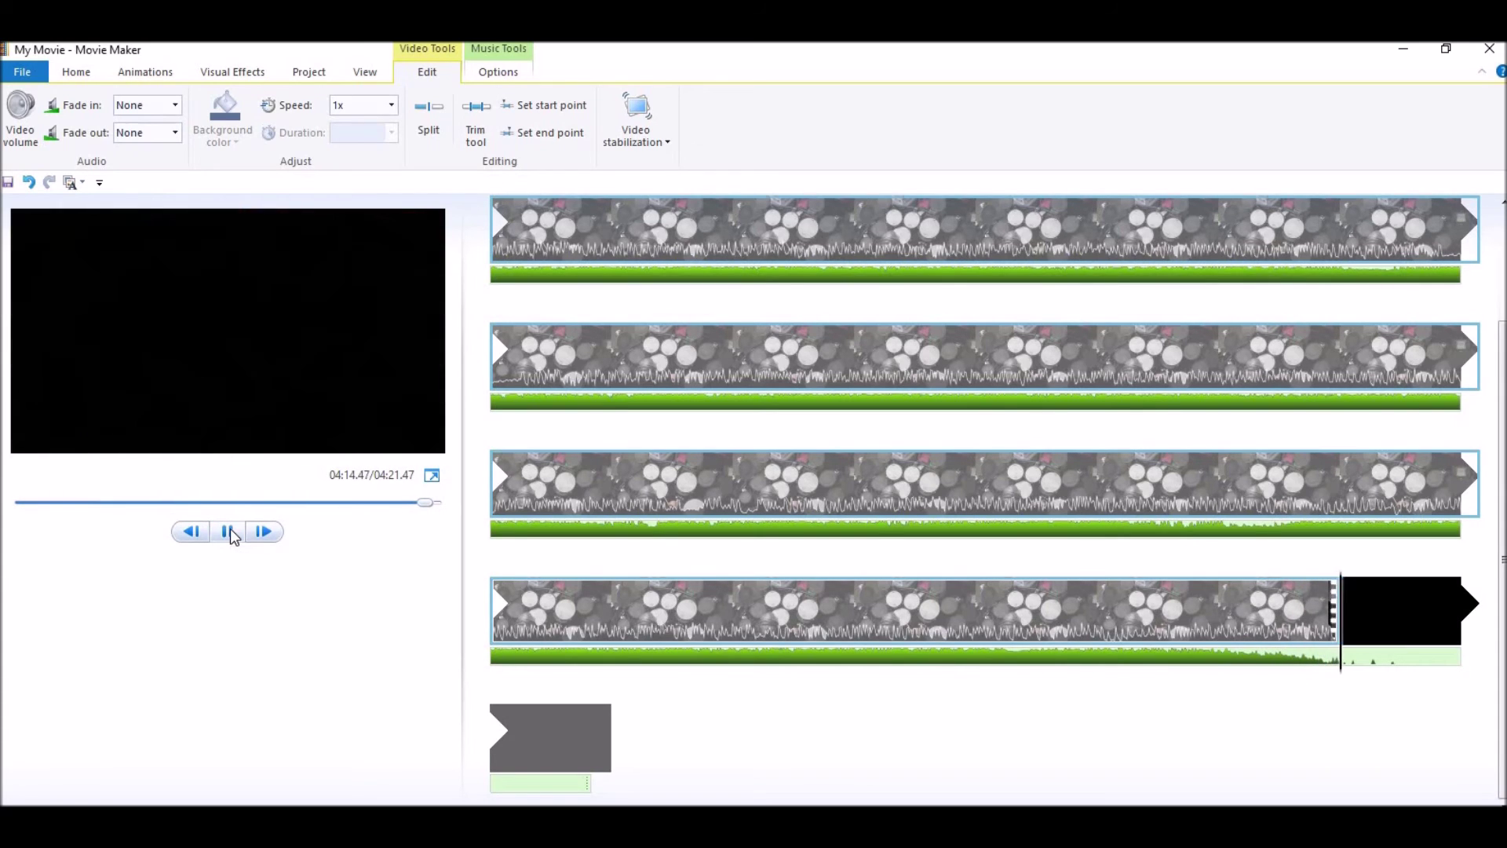
click(229, 531)
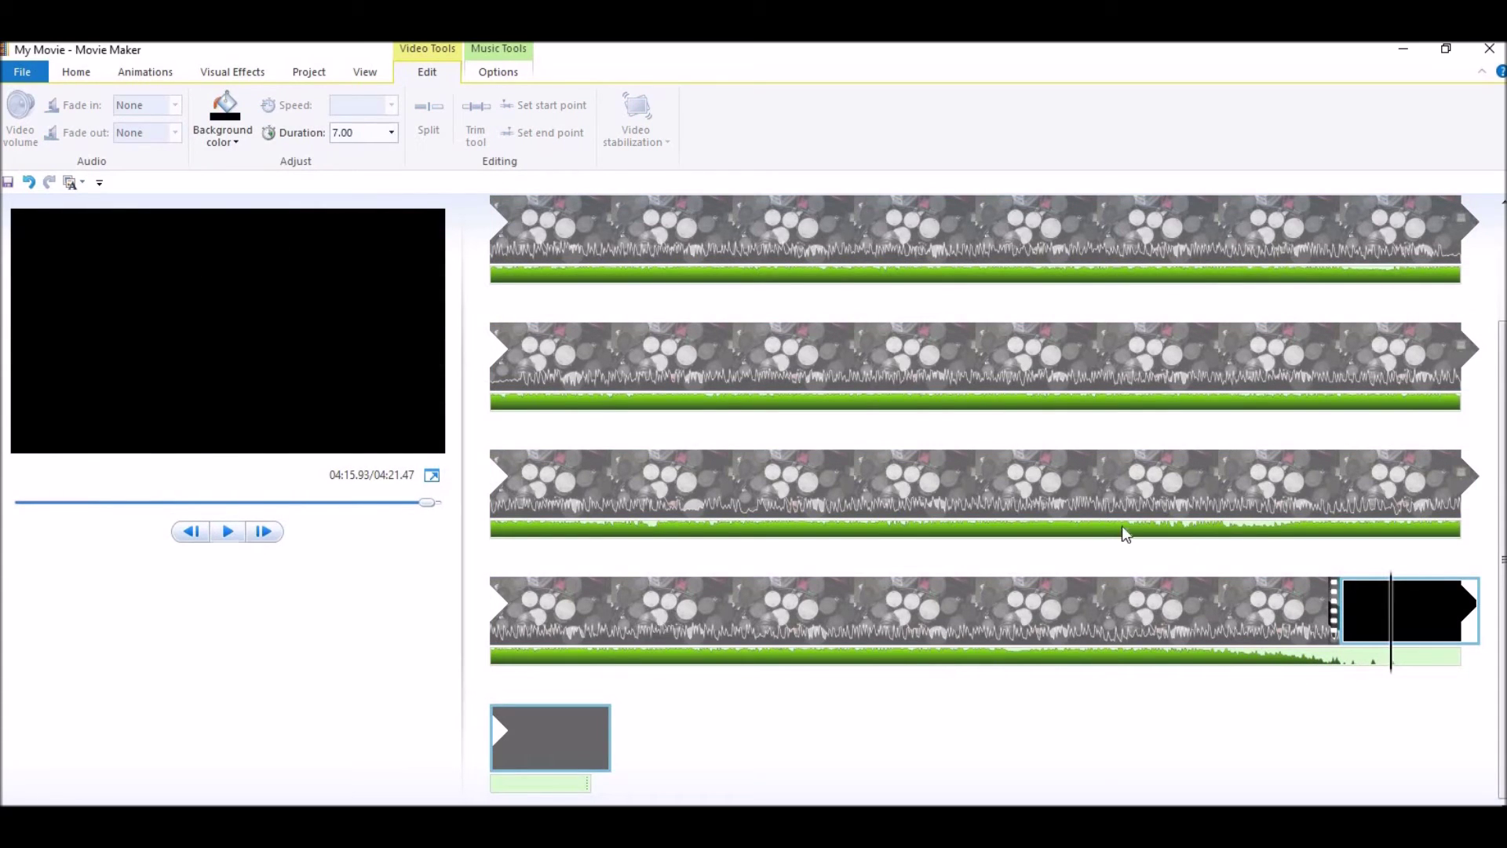
Split the music track at 04:16.17 over the closing black clip and delete the silent remainder
drag(1388, 628, 1402, 632)
click(1406, 656)
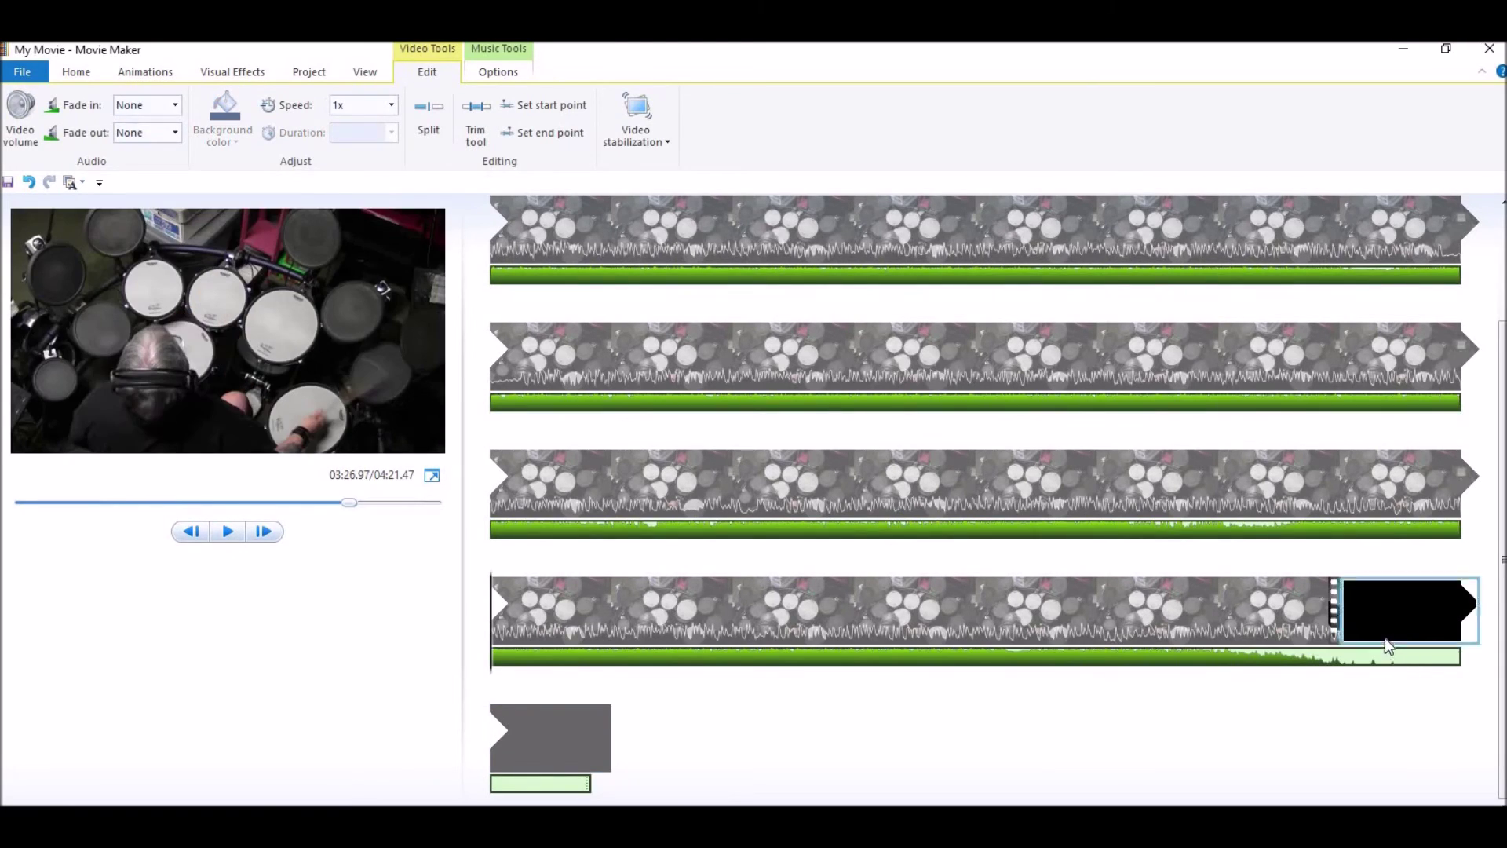
click(1384, 637)
click(1398, 658)
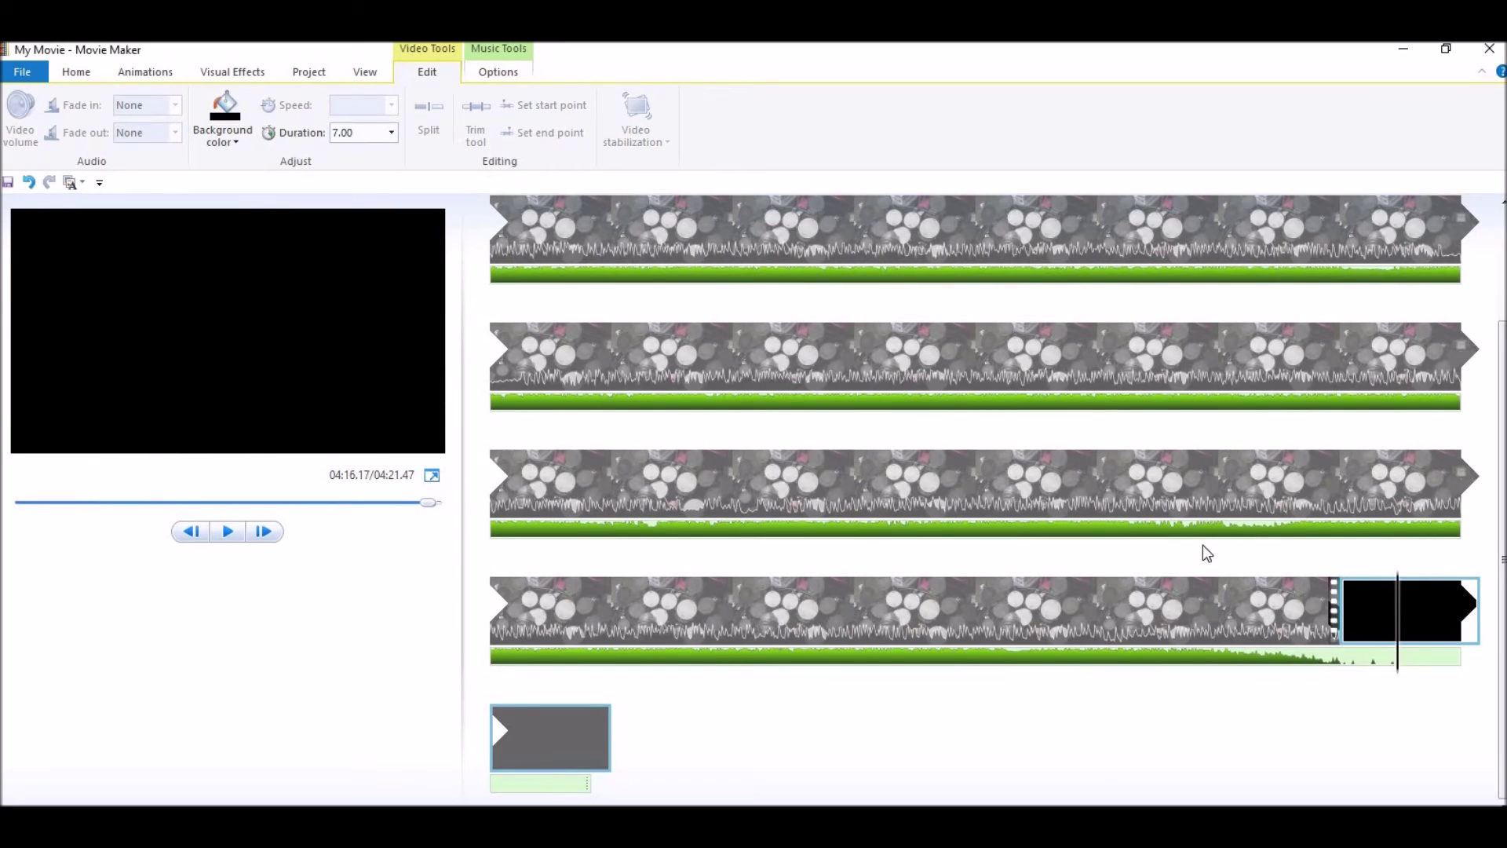
click(510, 72)
click(219, 107)
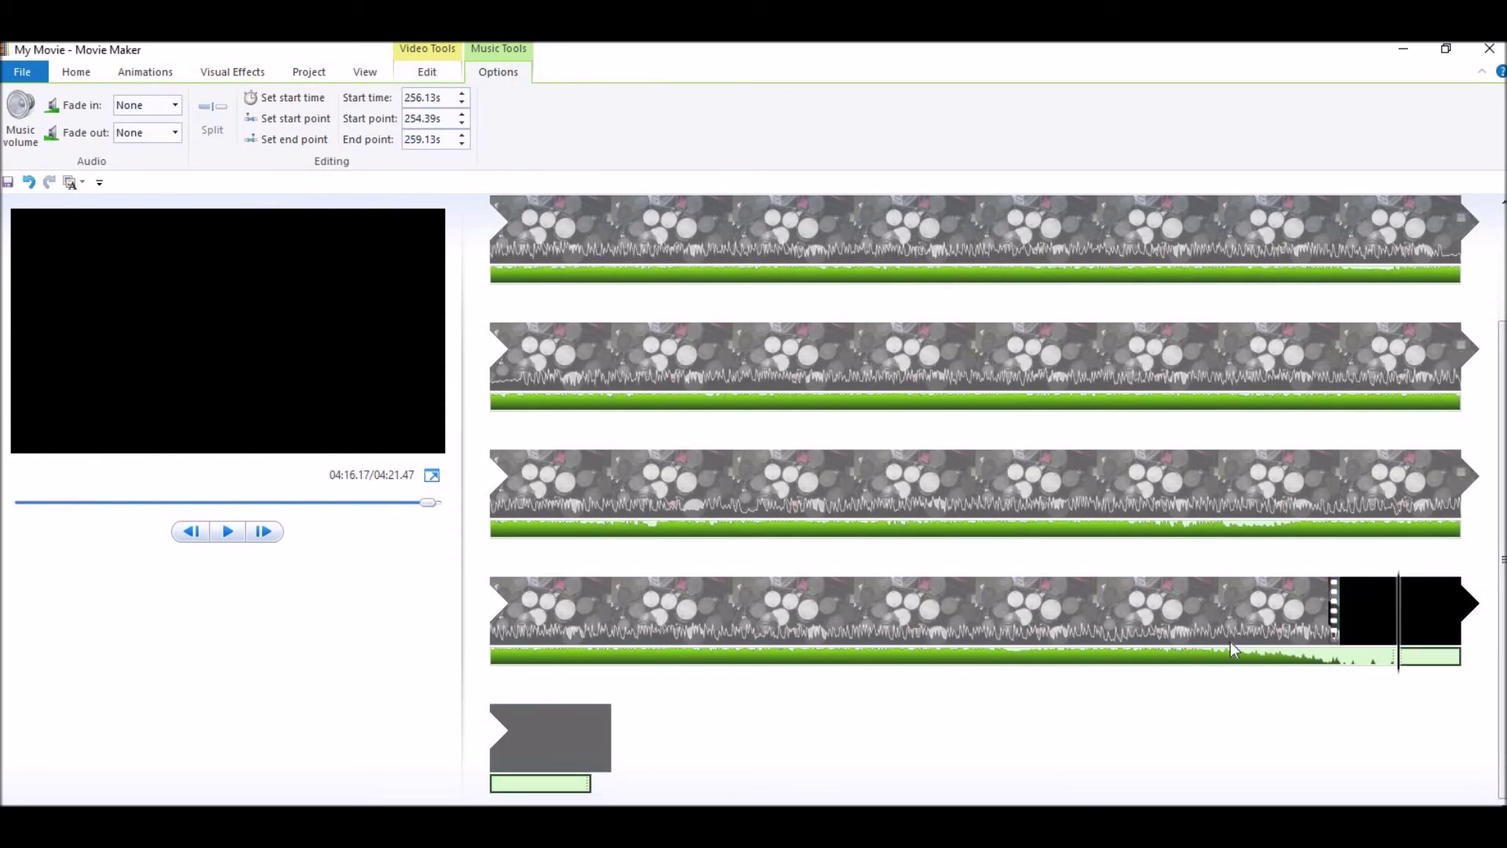
key(Delete)
click(1440, 610)
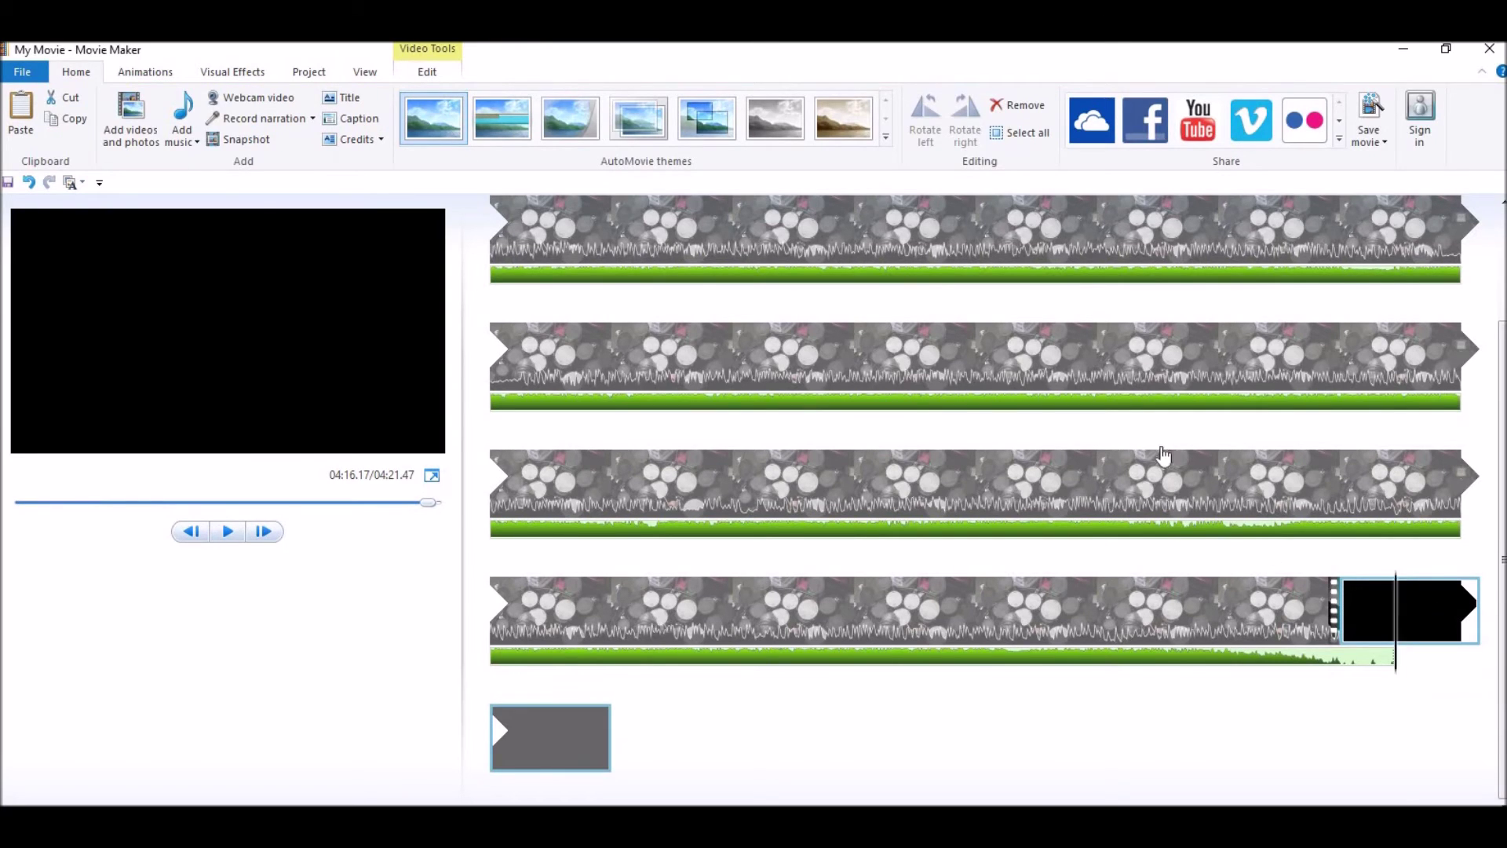
Return to the start of the movie and choose Disturbed the light inside mixed music 23 as the folder for a new project file
click(1171, 393)
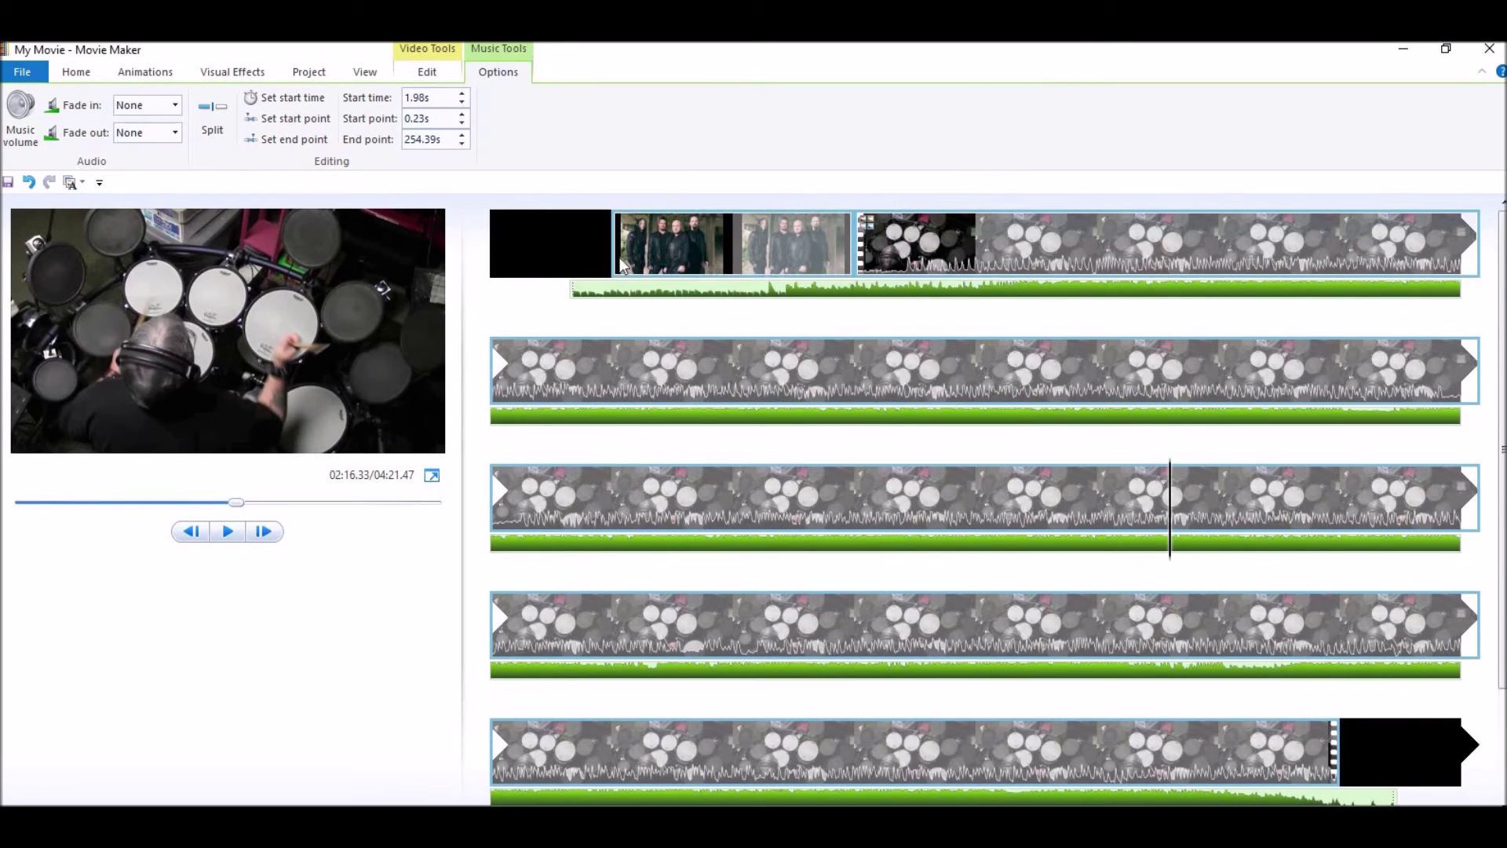
click(564, 263)
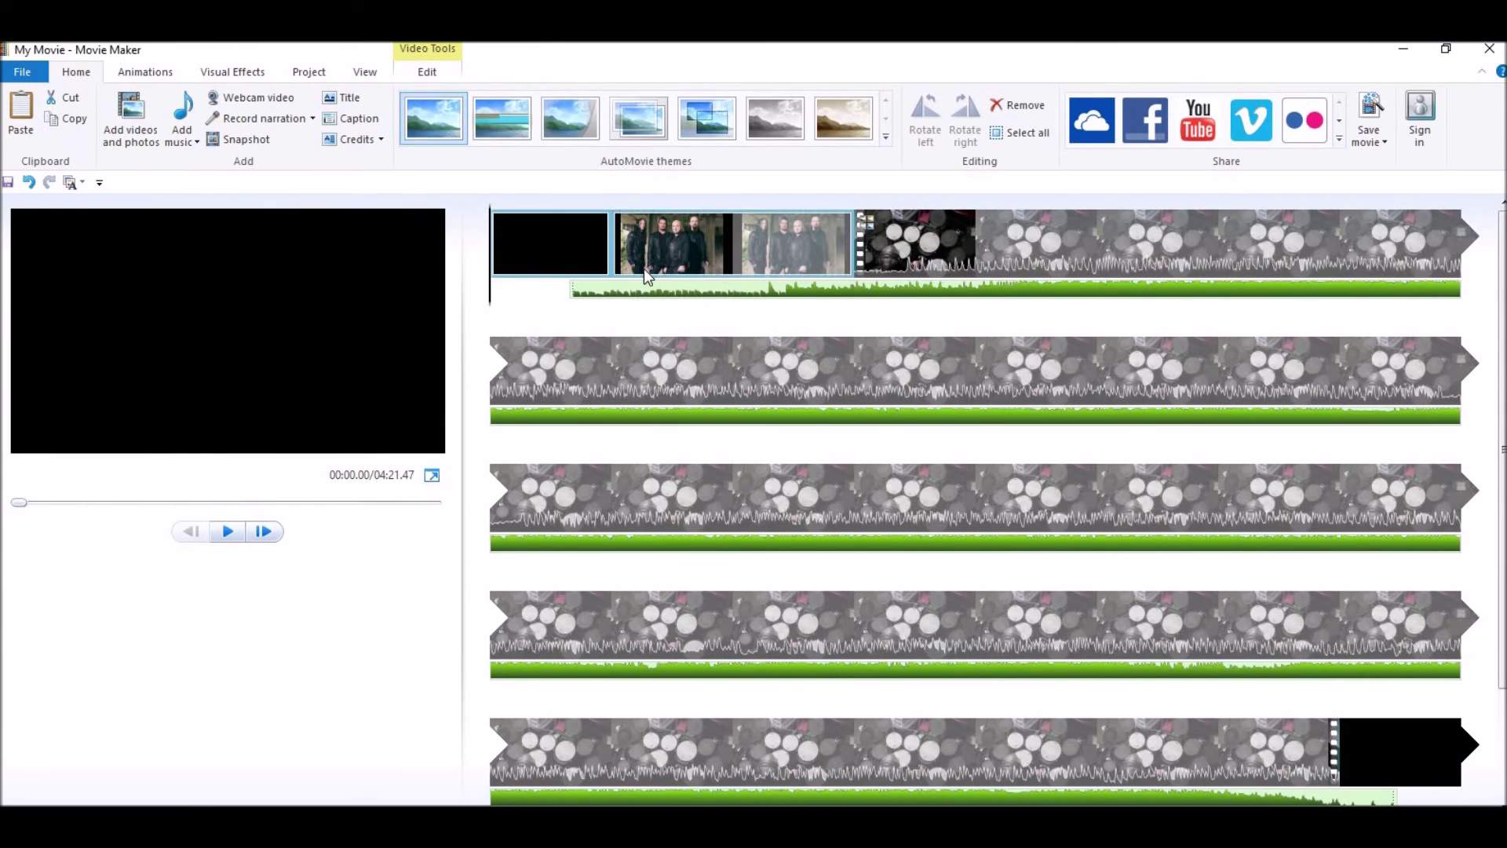
click(30, 69)
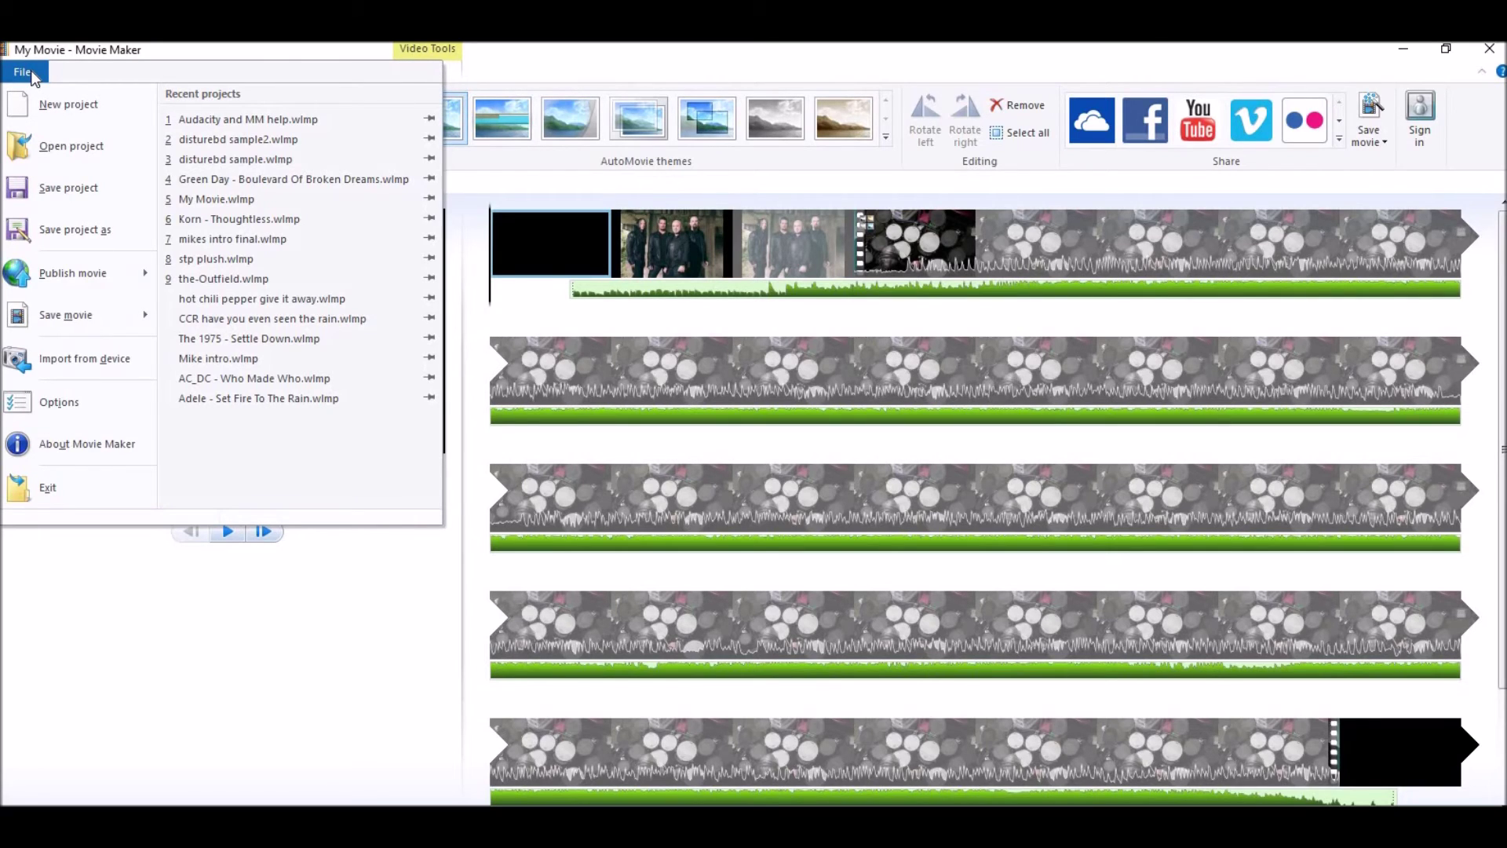
click(105, 230)
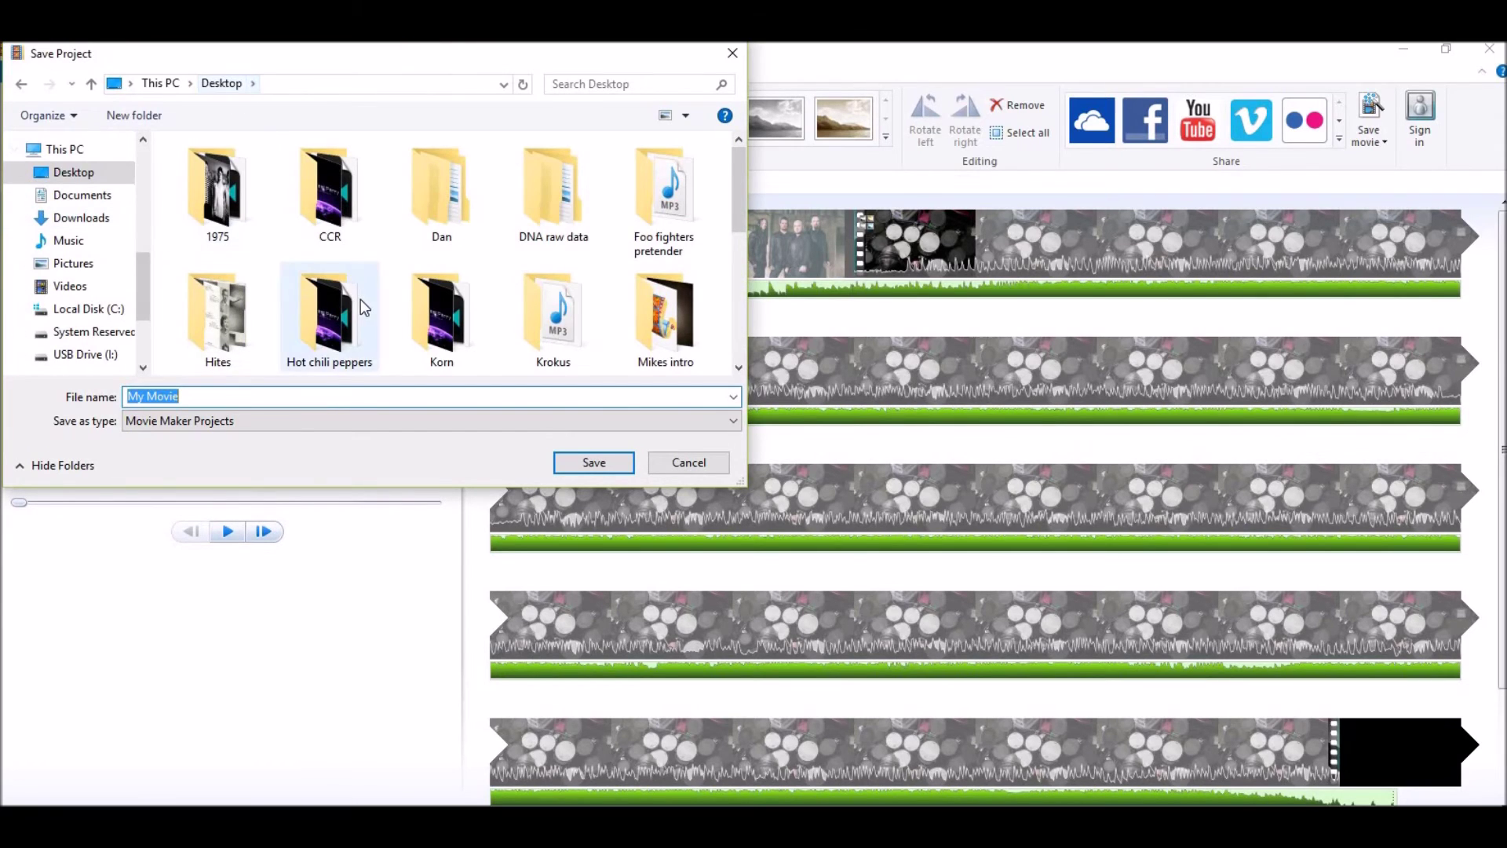
scroll(361, 299, down, 3)
double_click(227, 188)
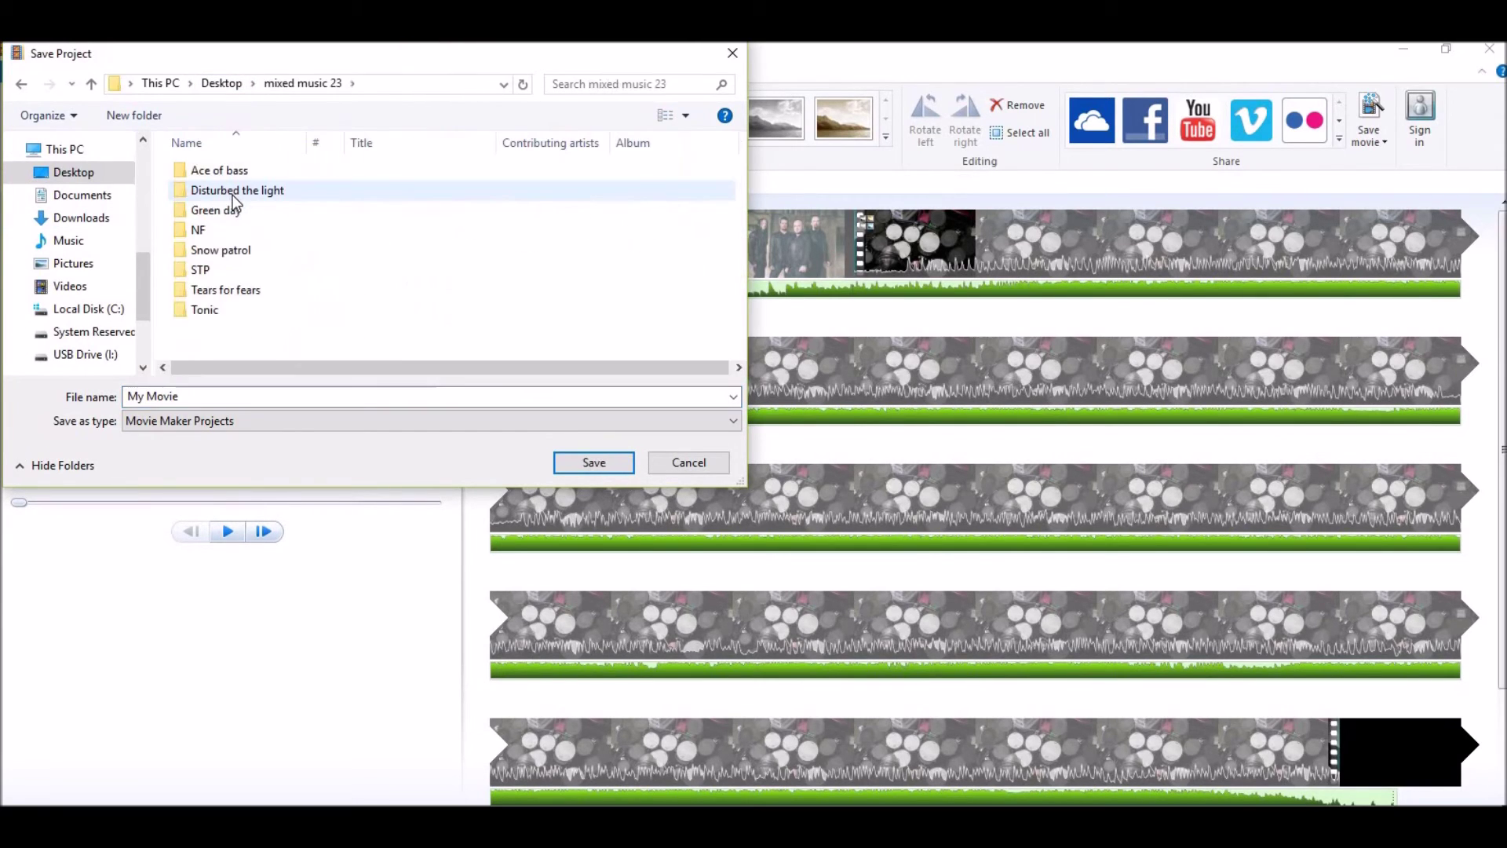
click(232, 194)
double_click(232, 195)
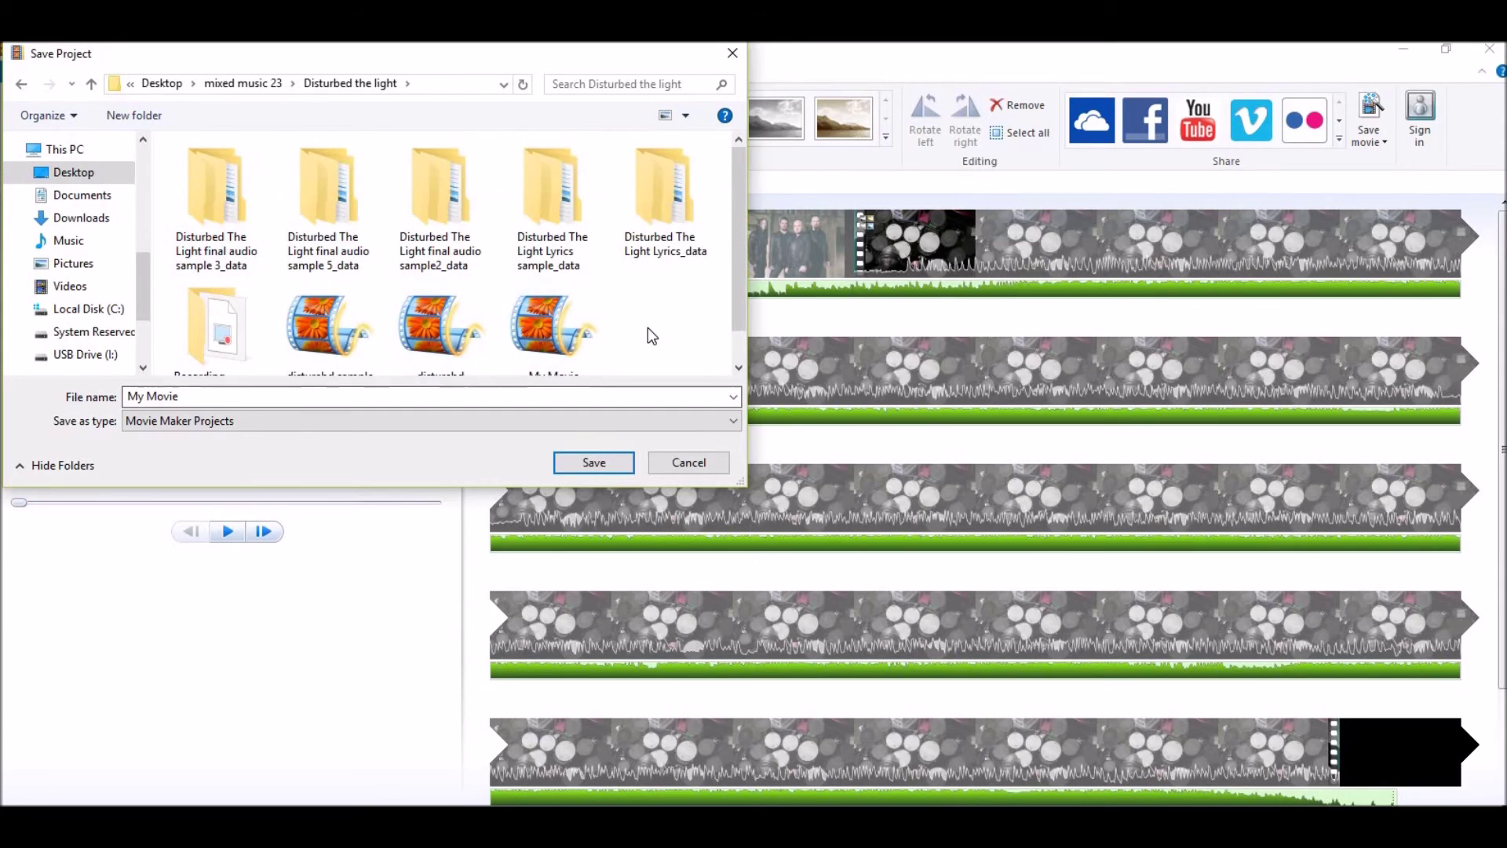
Save the project under the name disturebd sampl3
scroll(647, 327, down, 1)
click(449, 348)
click(237, 399)
click(235, 399)
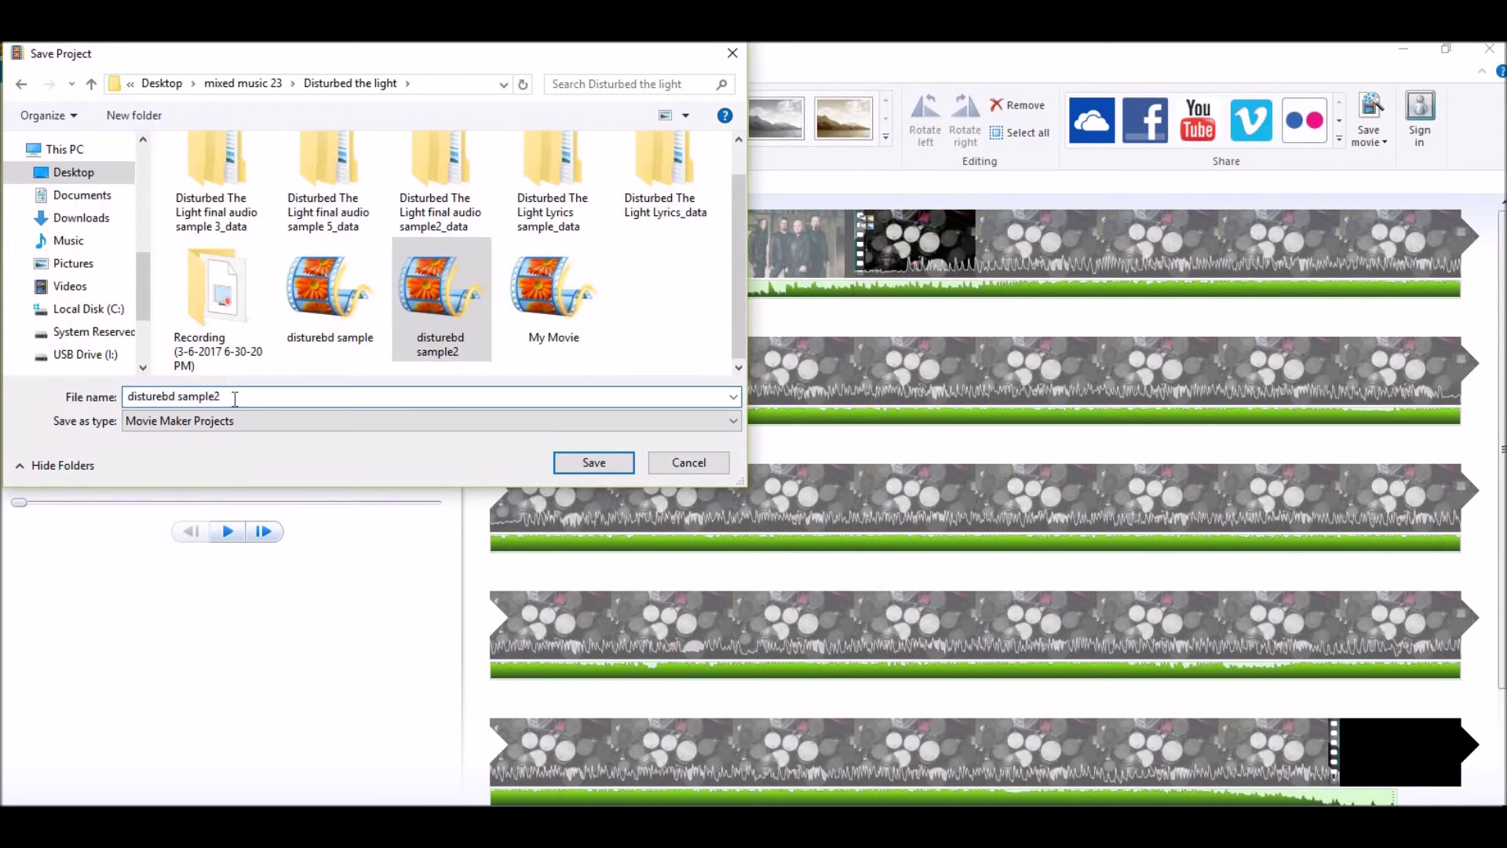
key(BackSpace)
key(BackSpace)
text(3)
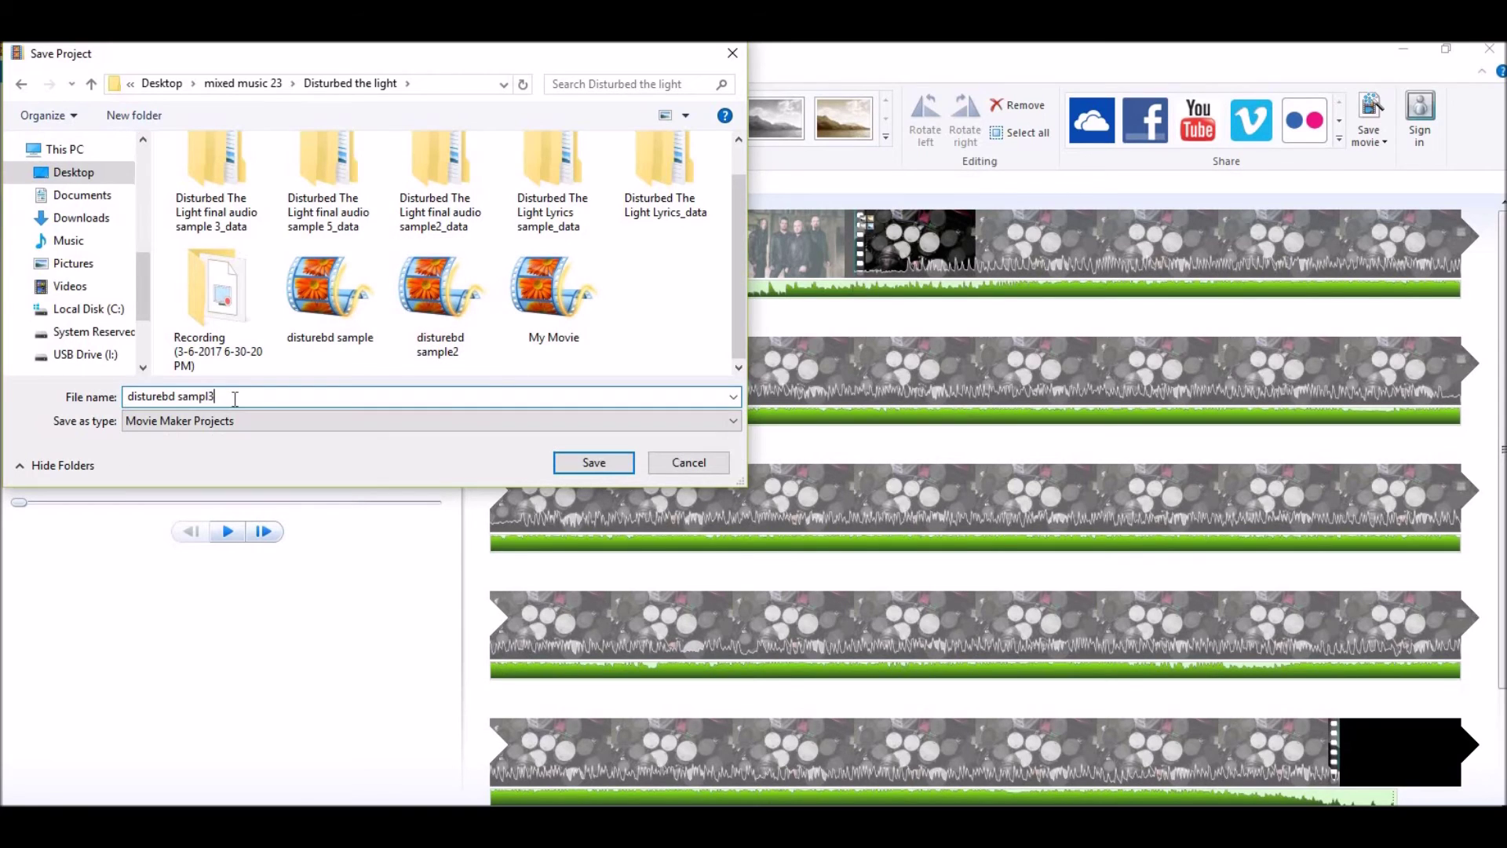
click(593, 463)
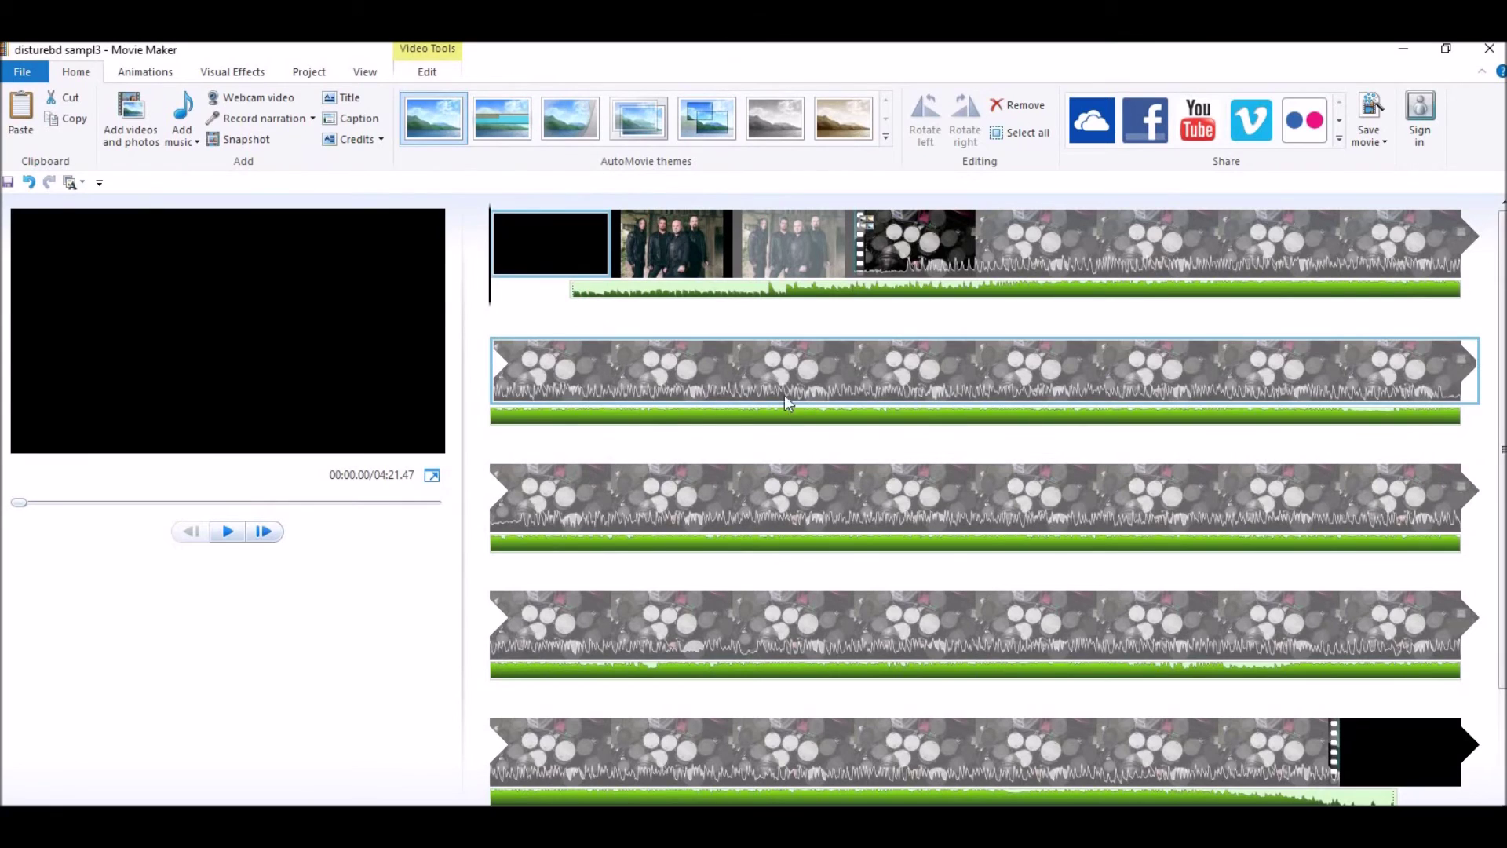
Set up a movie export as an MPEG-4/H.264 video file in the Disturbed the light folder inside mixed music 23
click(22, 72)
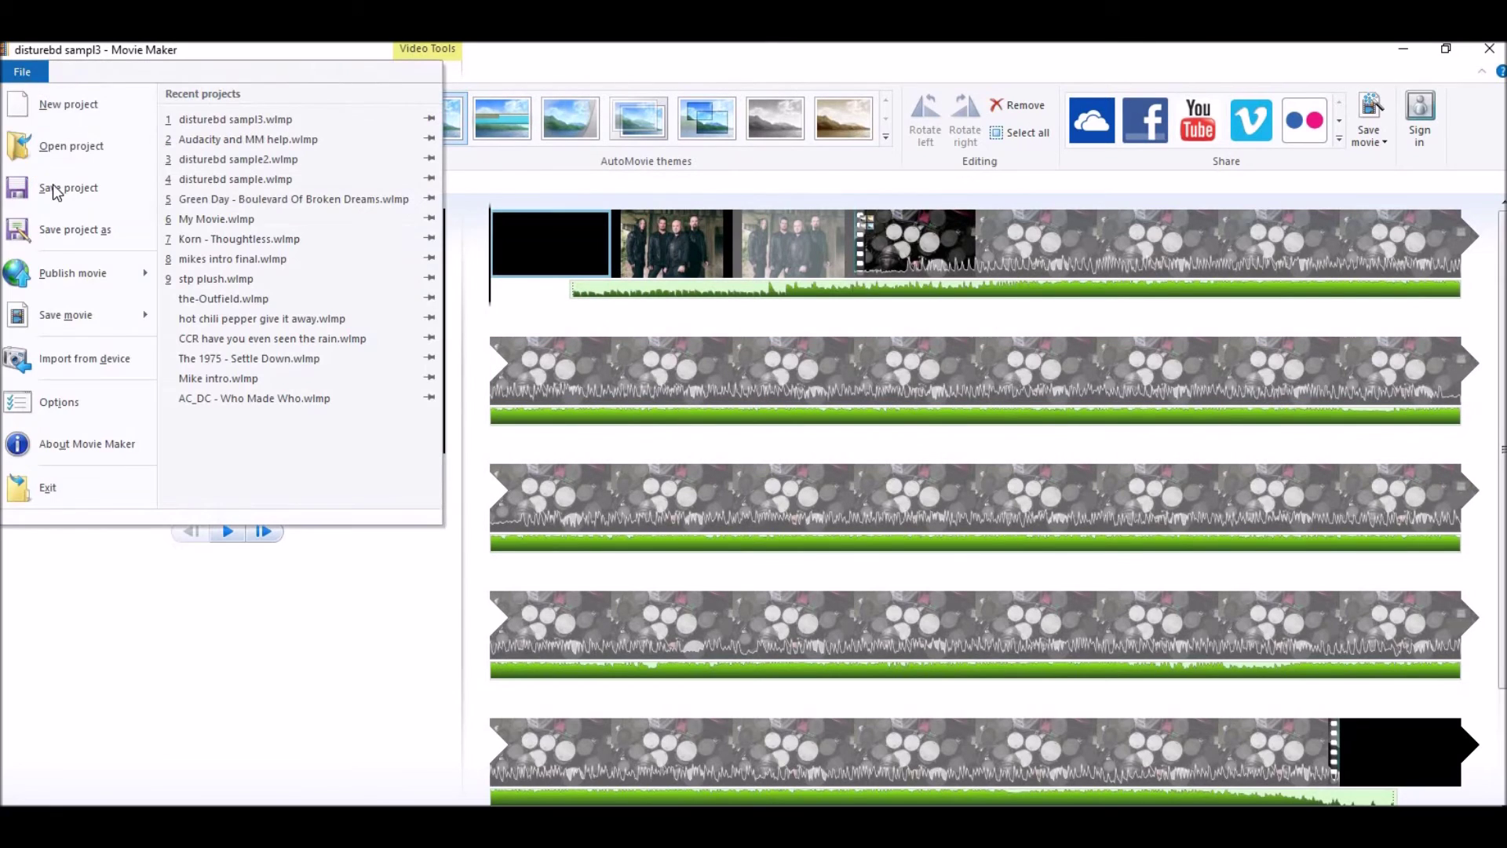
mouse_move(78, 314)
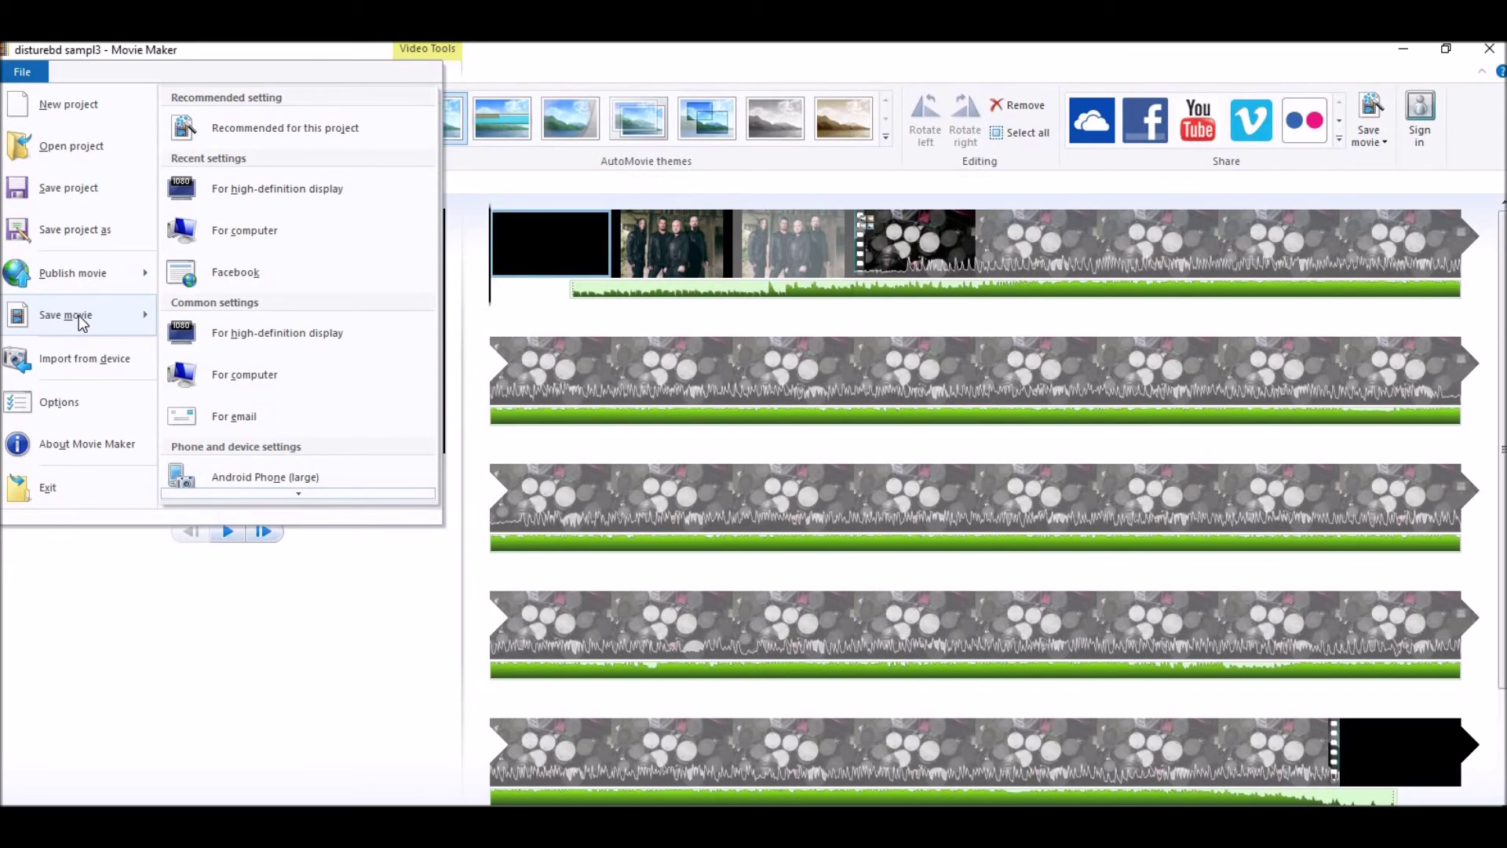
key(Escape)
key(Escape)
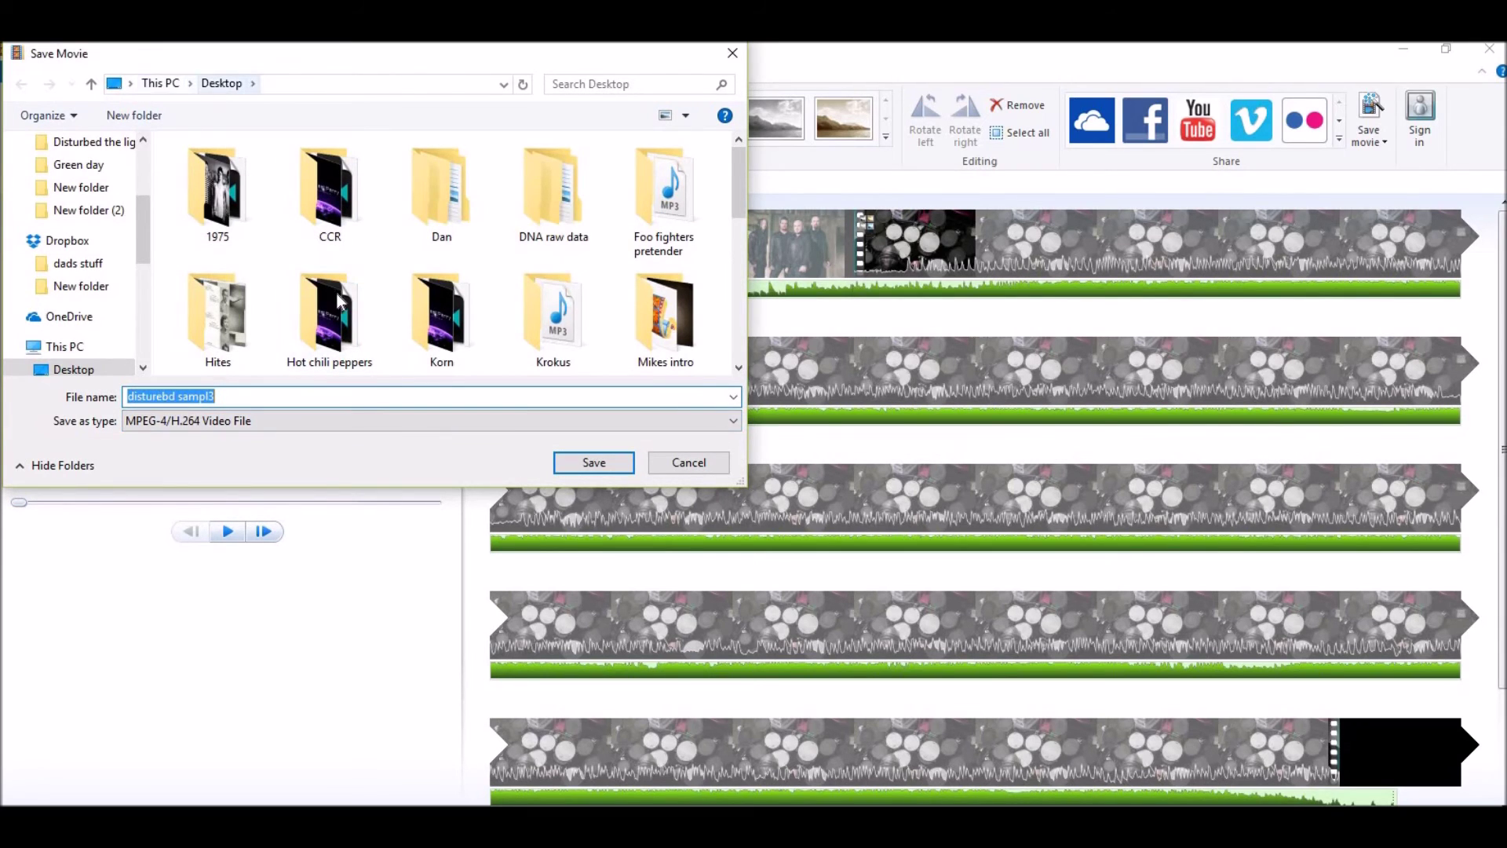
scroll(337, 300, down, 3)
click(239, 314)
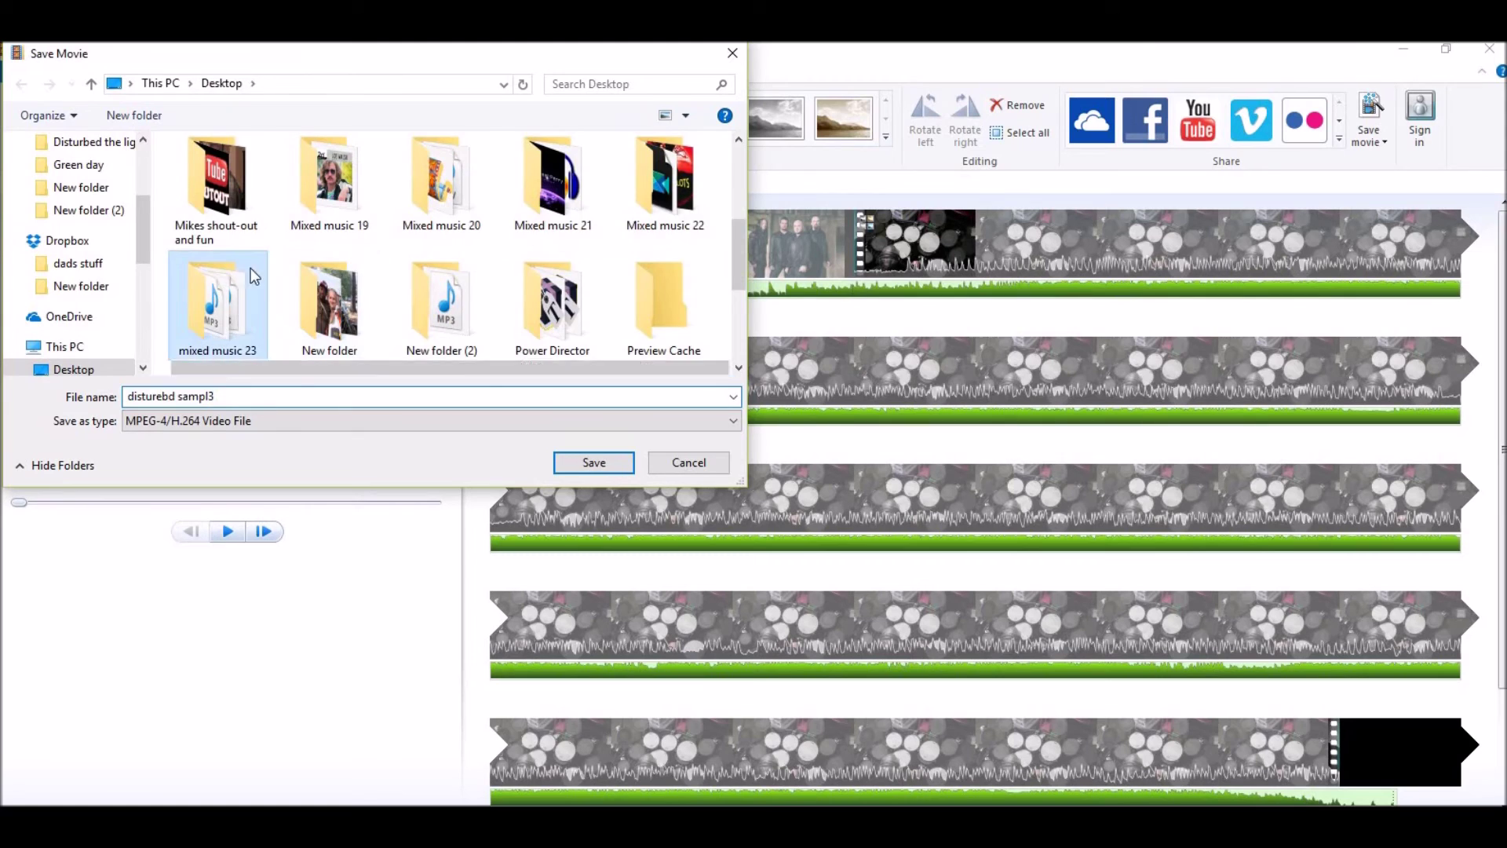
double_click(251, 275)
double_click(235, 192)
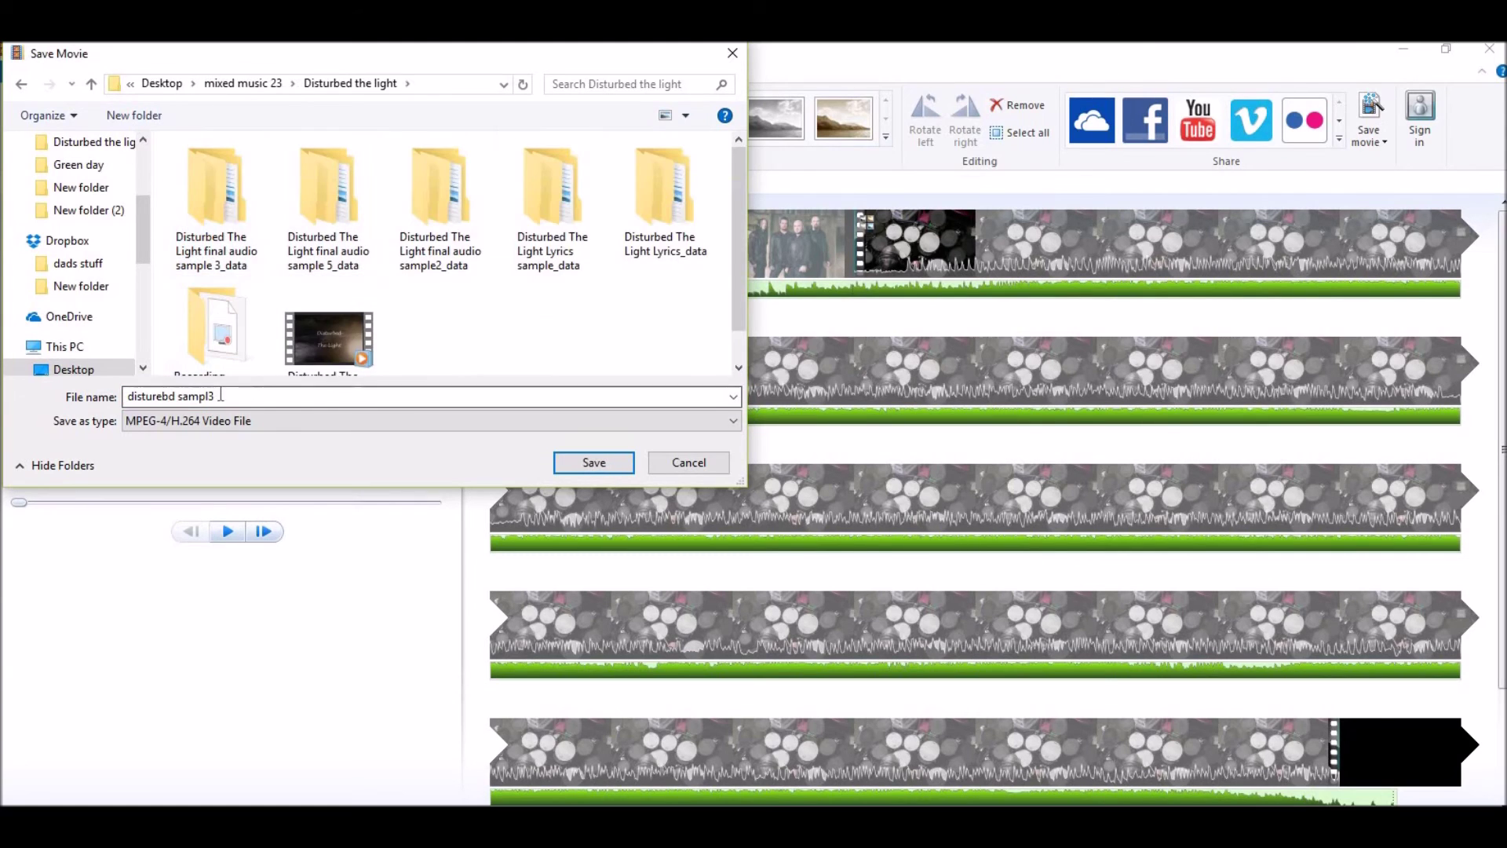
Start saving the movie as "Disturbed The Light final movie 2" and cancel the export
click(249, 395)
click(454, 345)
click(234, 398)
scroll(526, 322, down, 1)
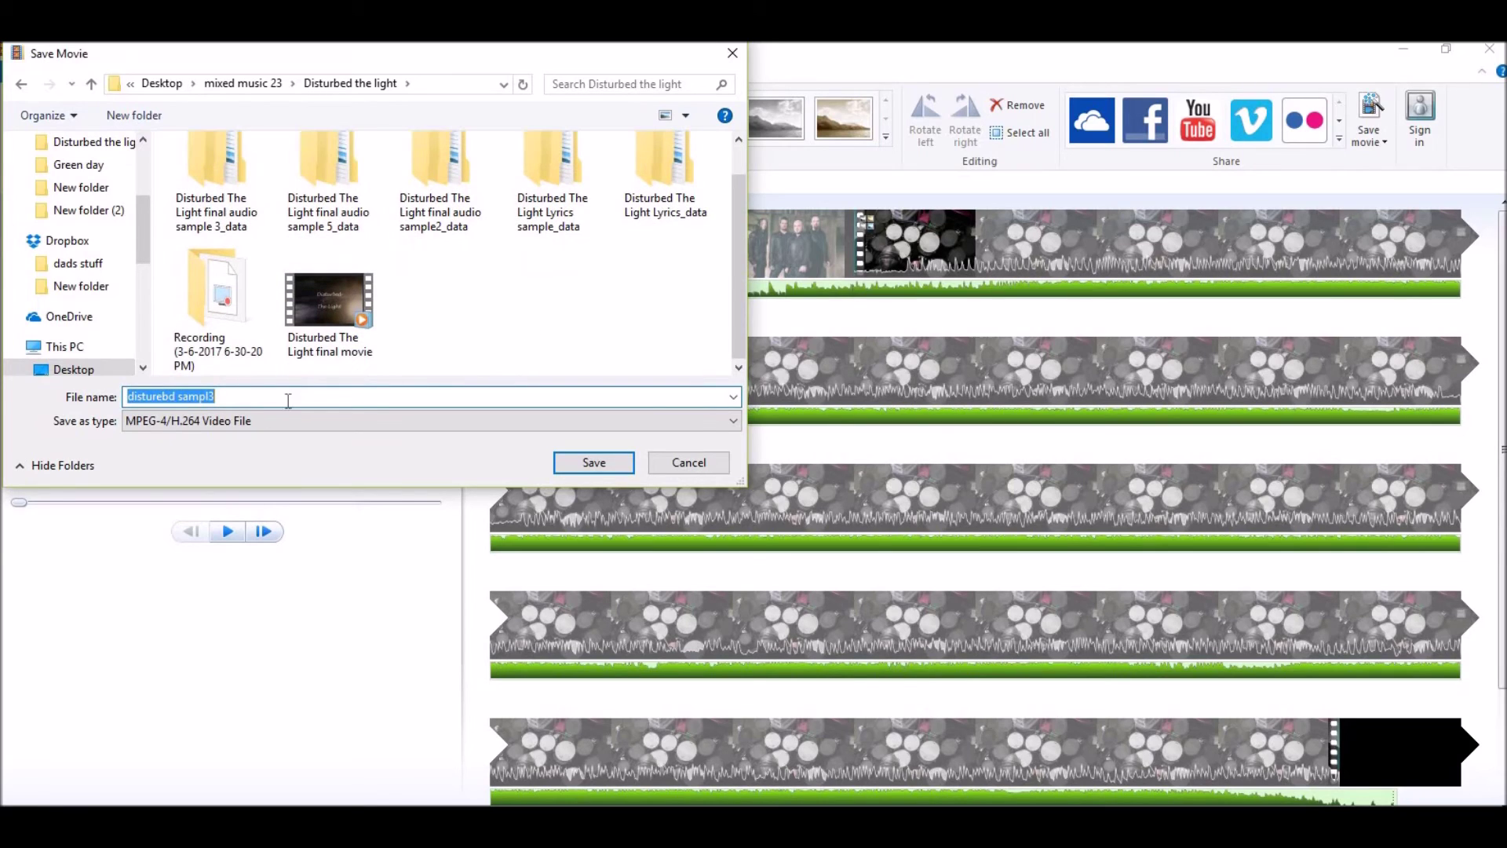
click(303, 350)
click(303, 398)
click(304, 397)
text(2)
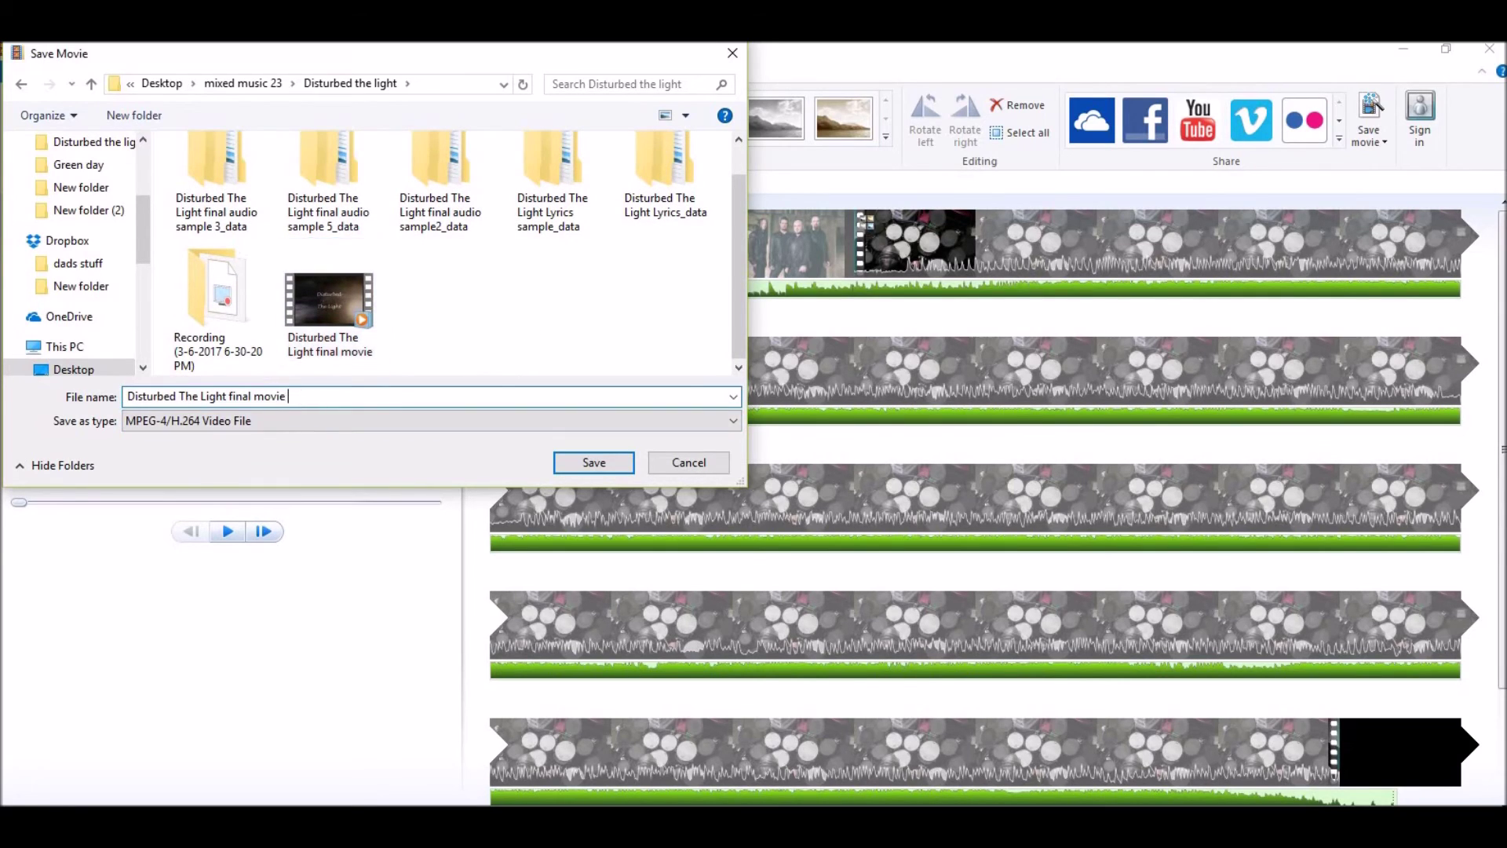
click(594, 465)
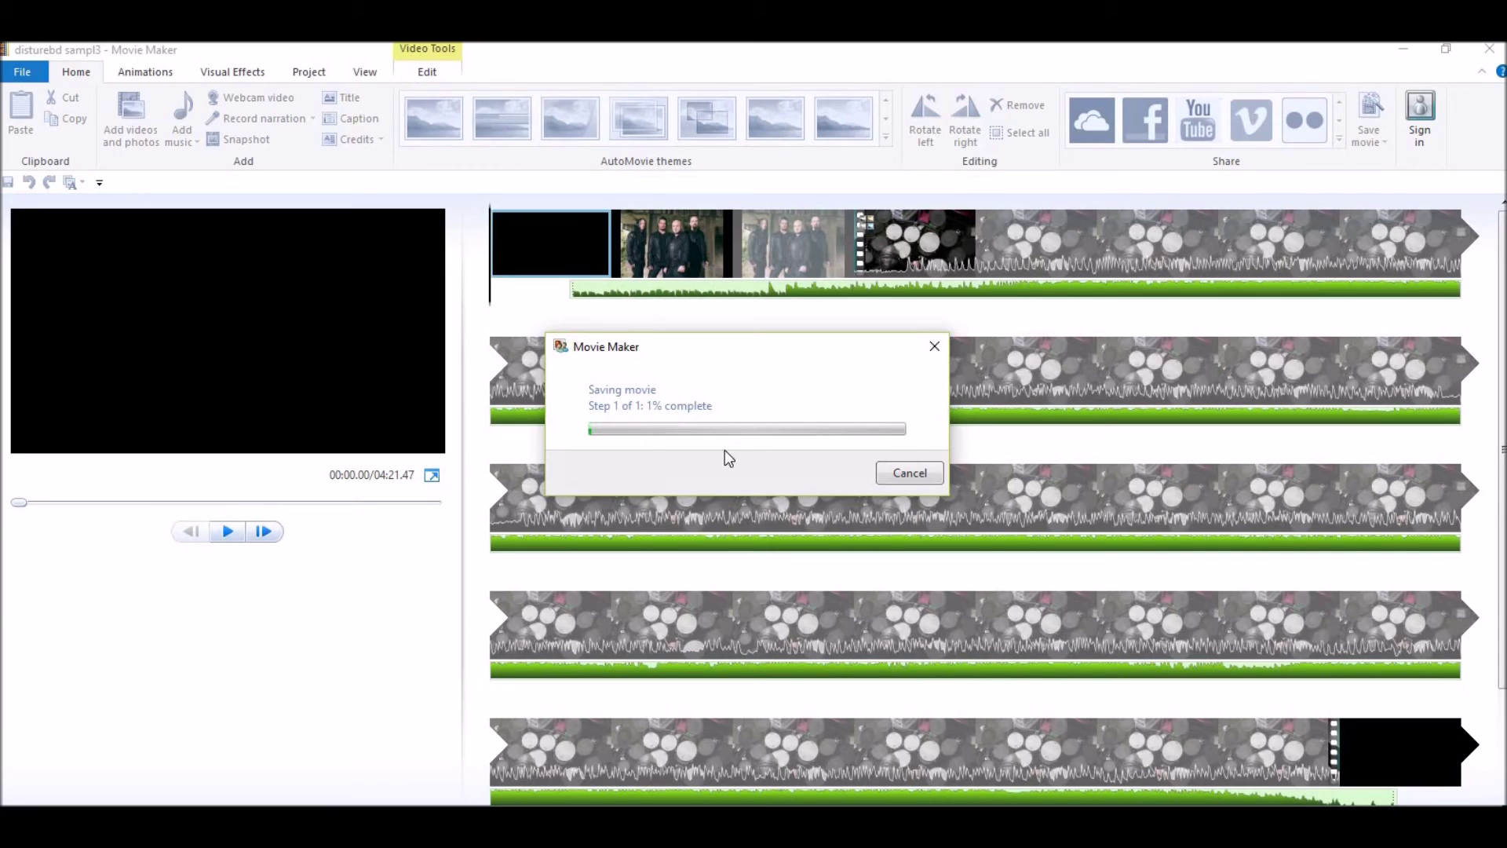
click(900, 474)
click(797, 428)
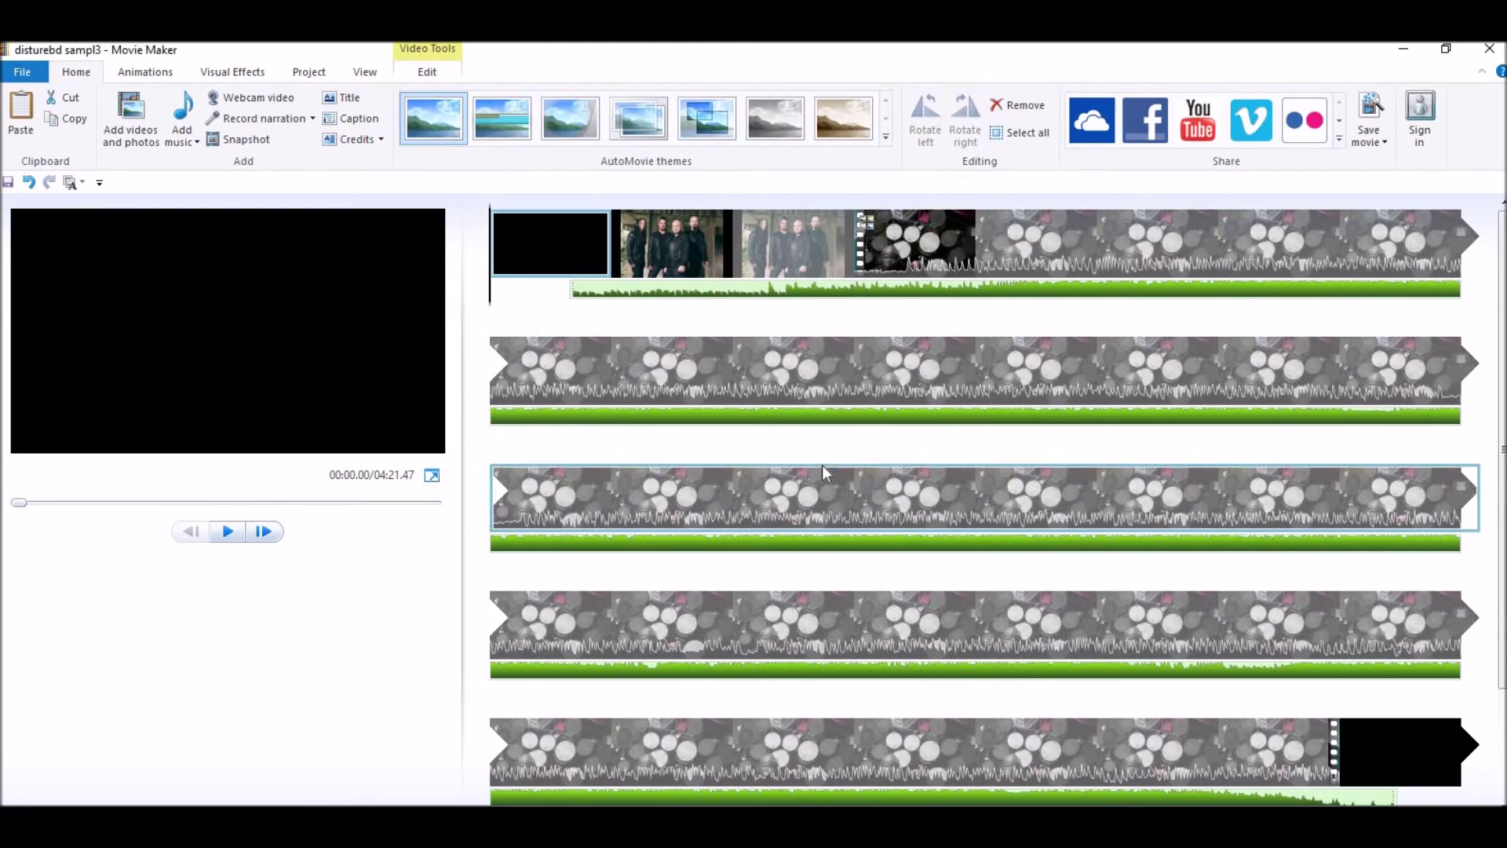
Close the current project and open disturebd sample2 from the Disturbed the light folder in mixed music 23, with its window maximized
click(1489, 52)
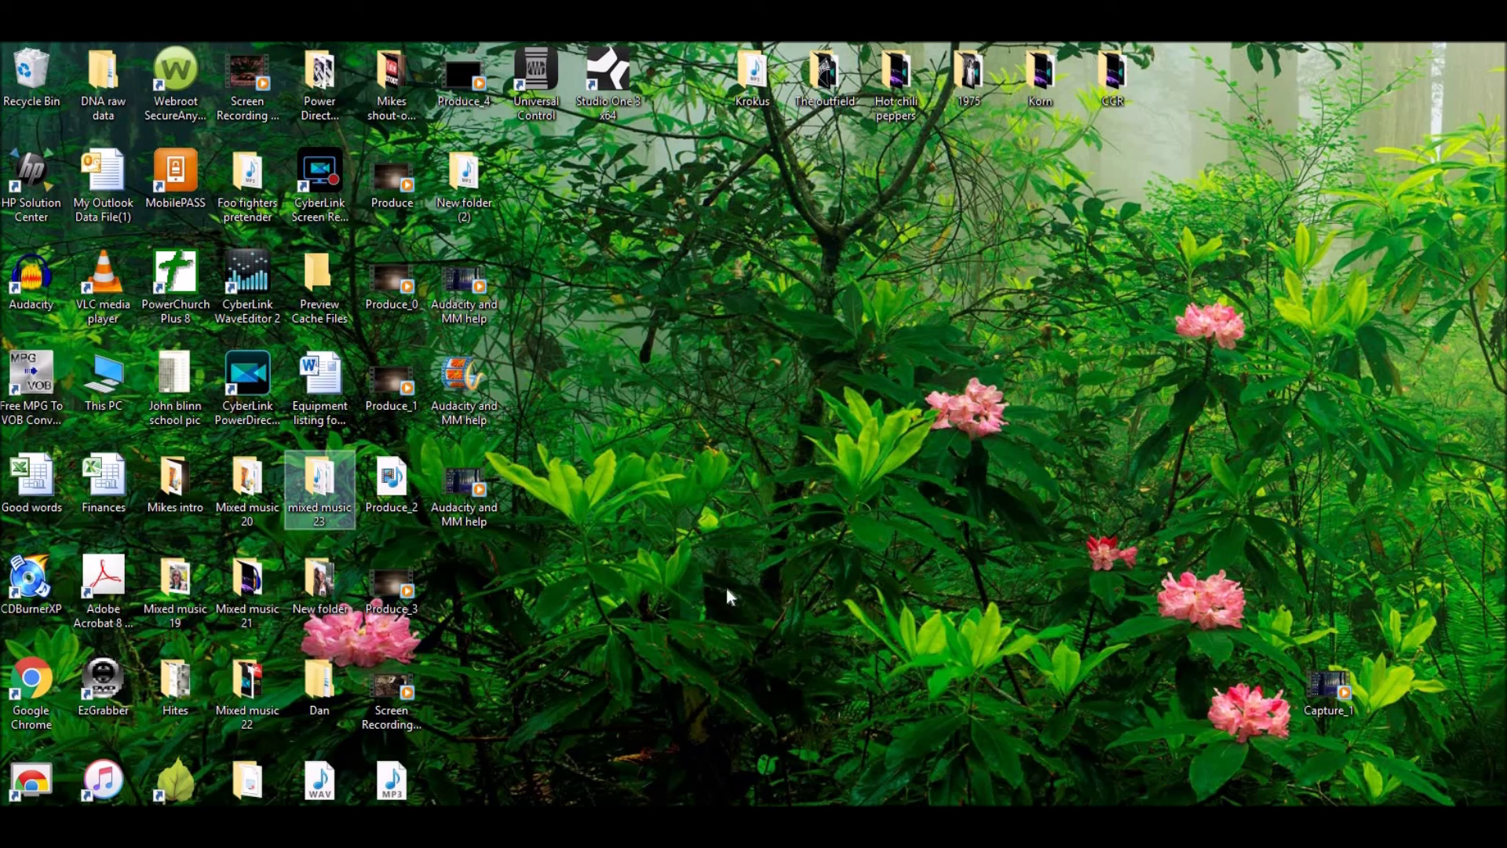
mouse_move(464, 284)
double_click(328, 489)
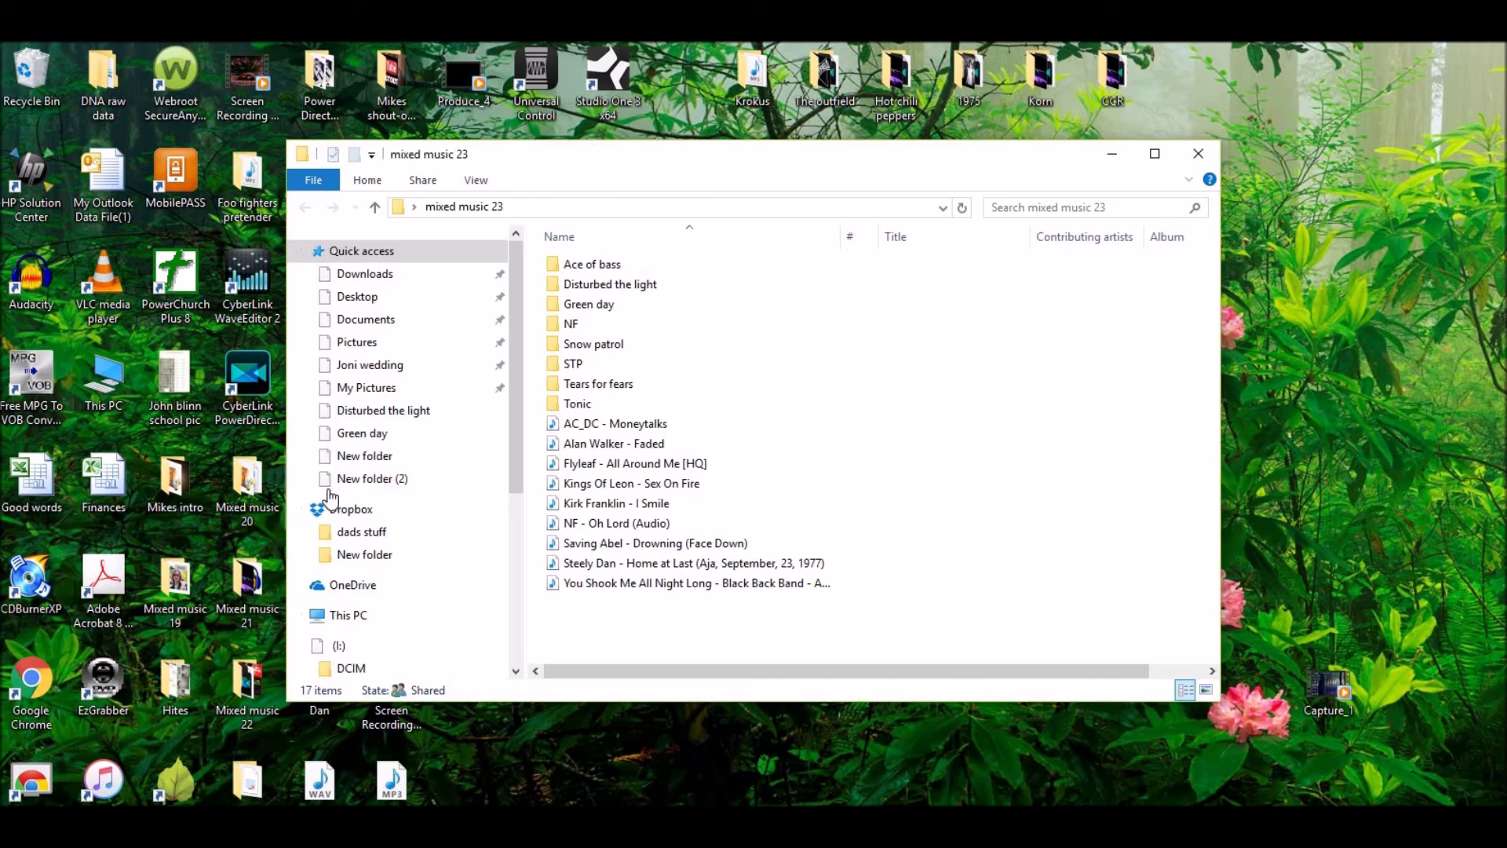
double_click(724, 283)
scroll(753, 353, down, 3)
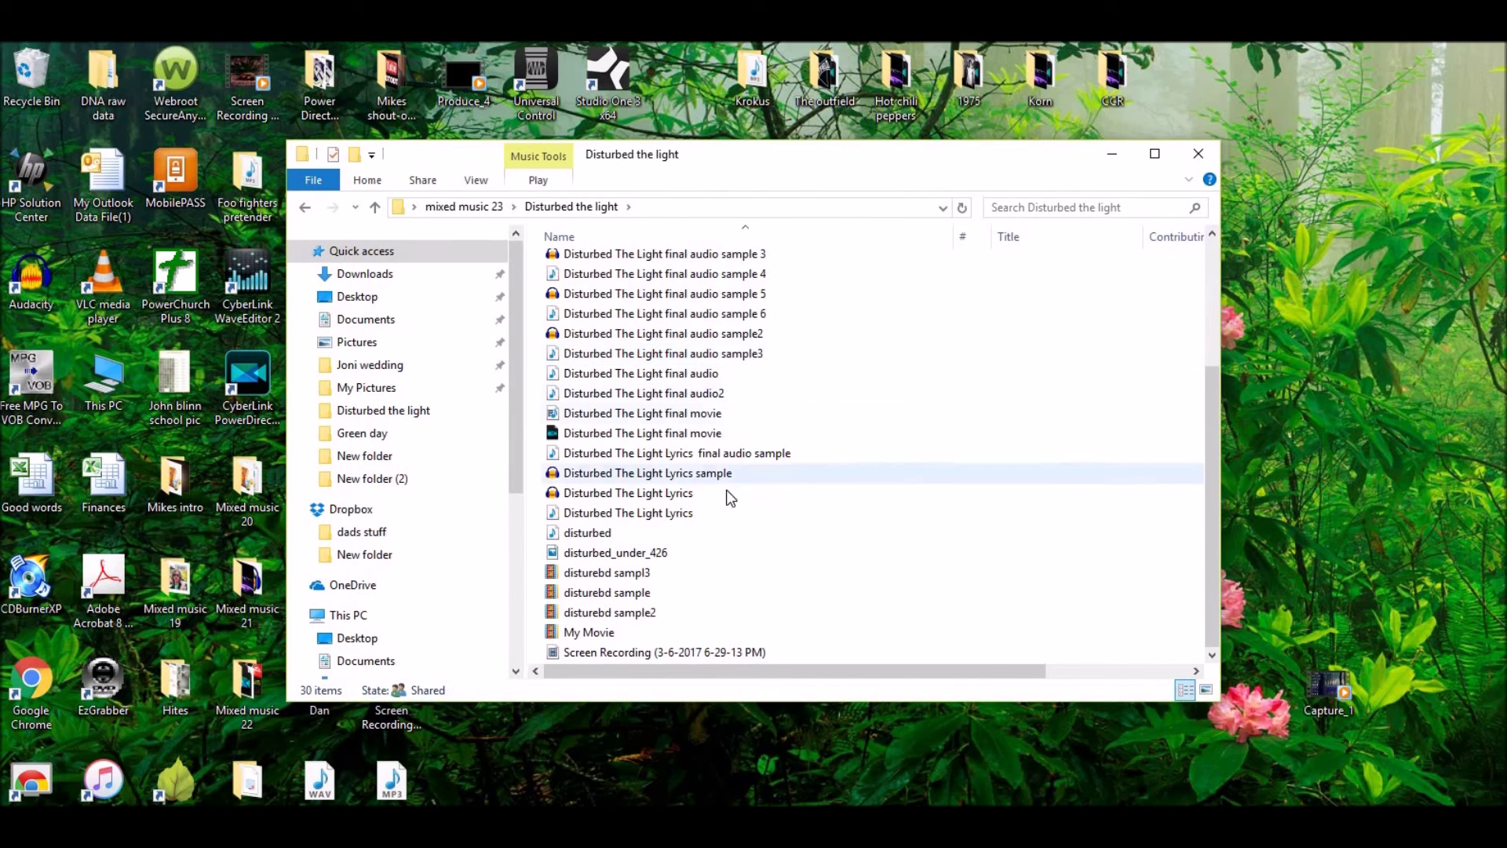
double_click(687, 612)
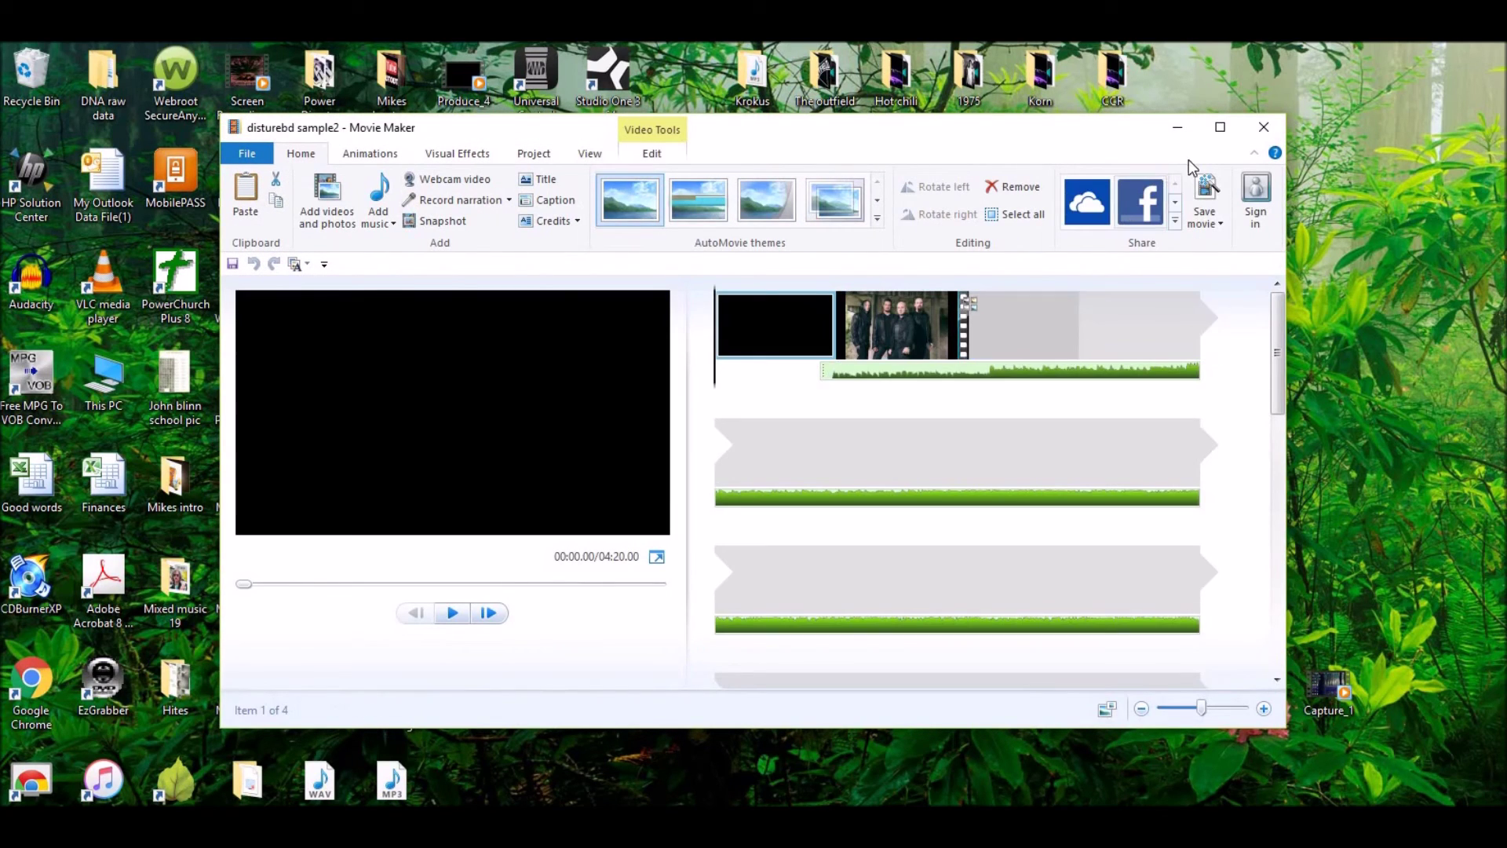
click(1220, 127)
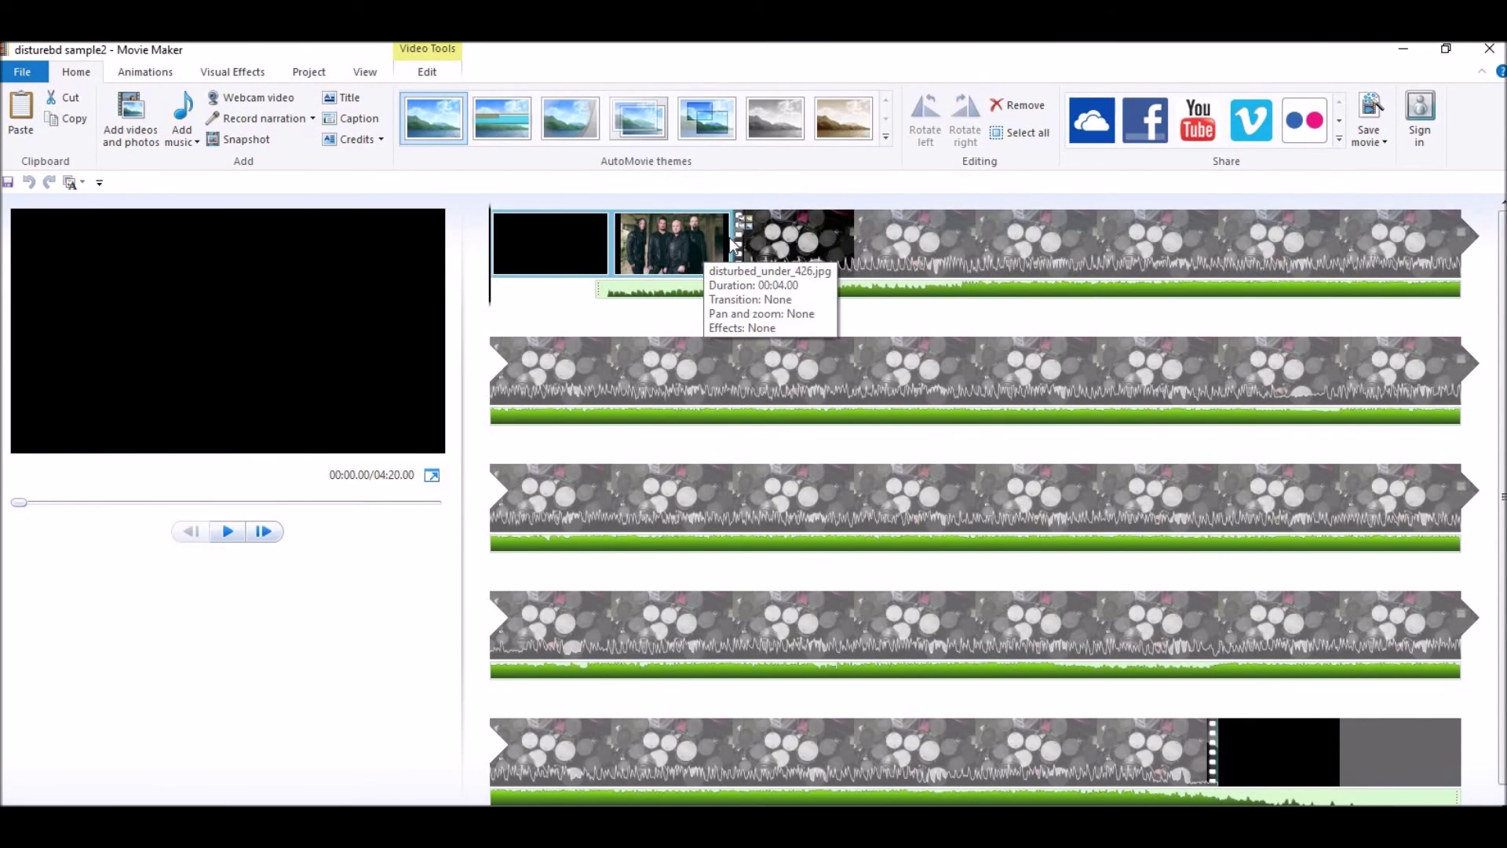
Set the start time of the music track under the opening clips to 2.73 s
scroll(1099, 605, down, 1)
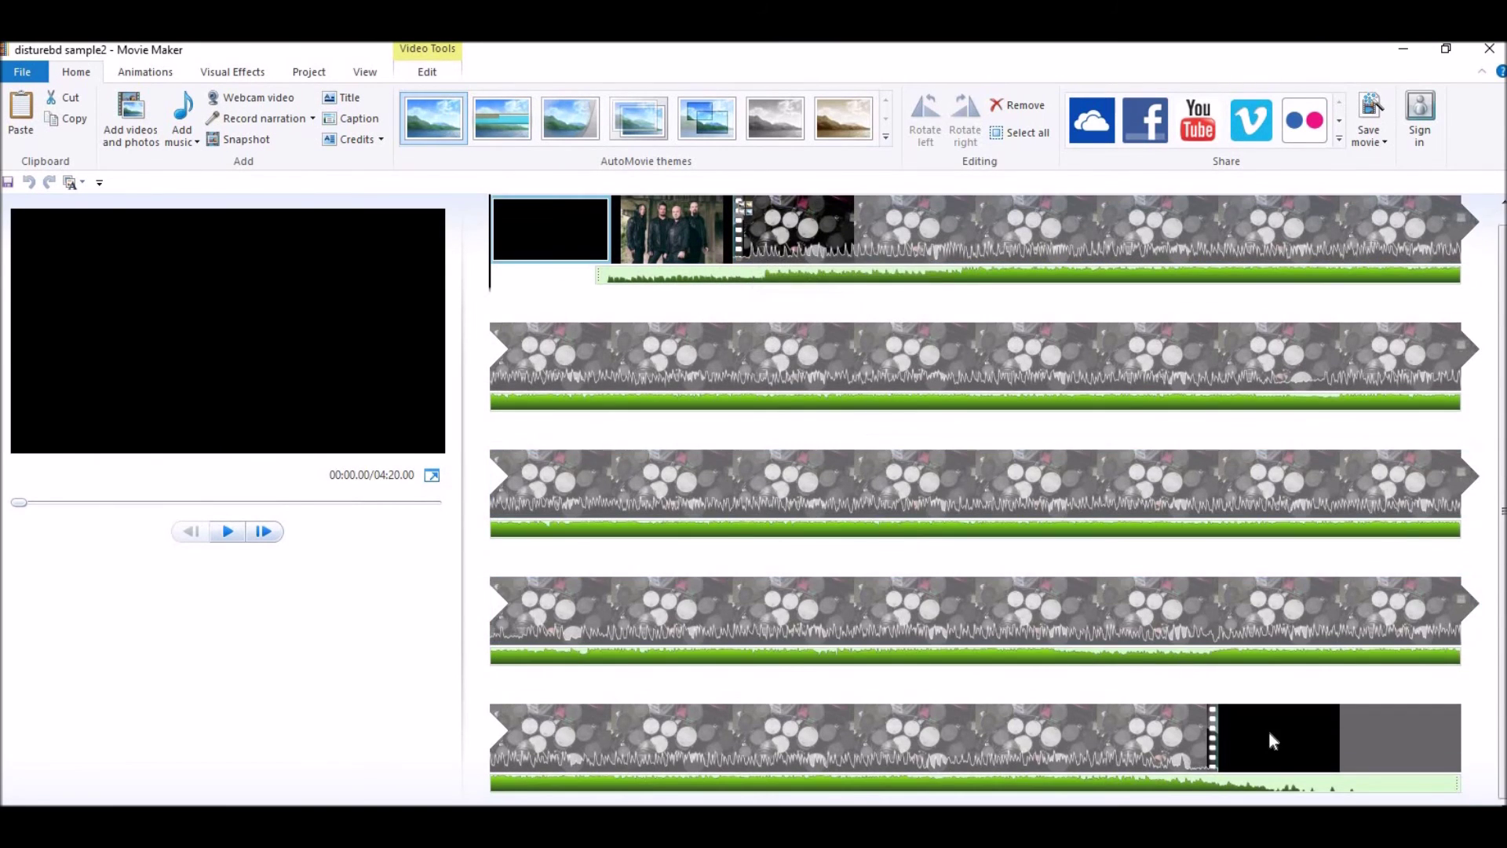
scroll(722, 311, up, 1)
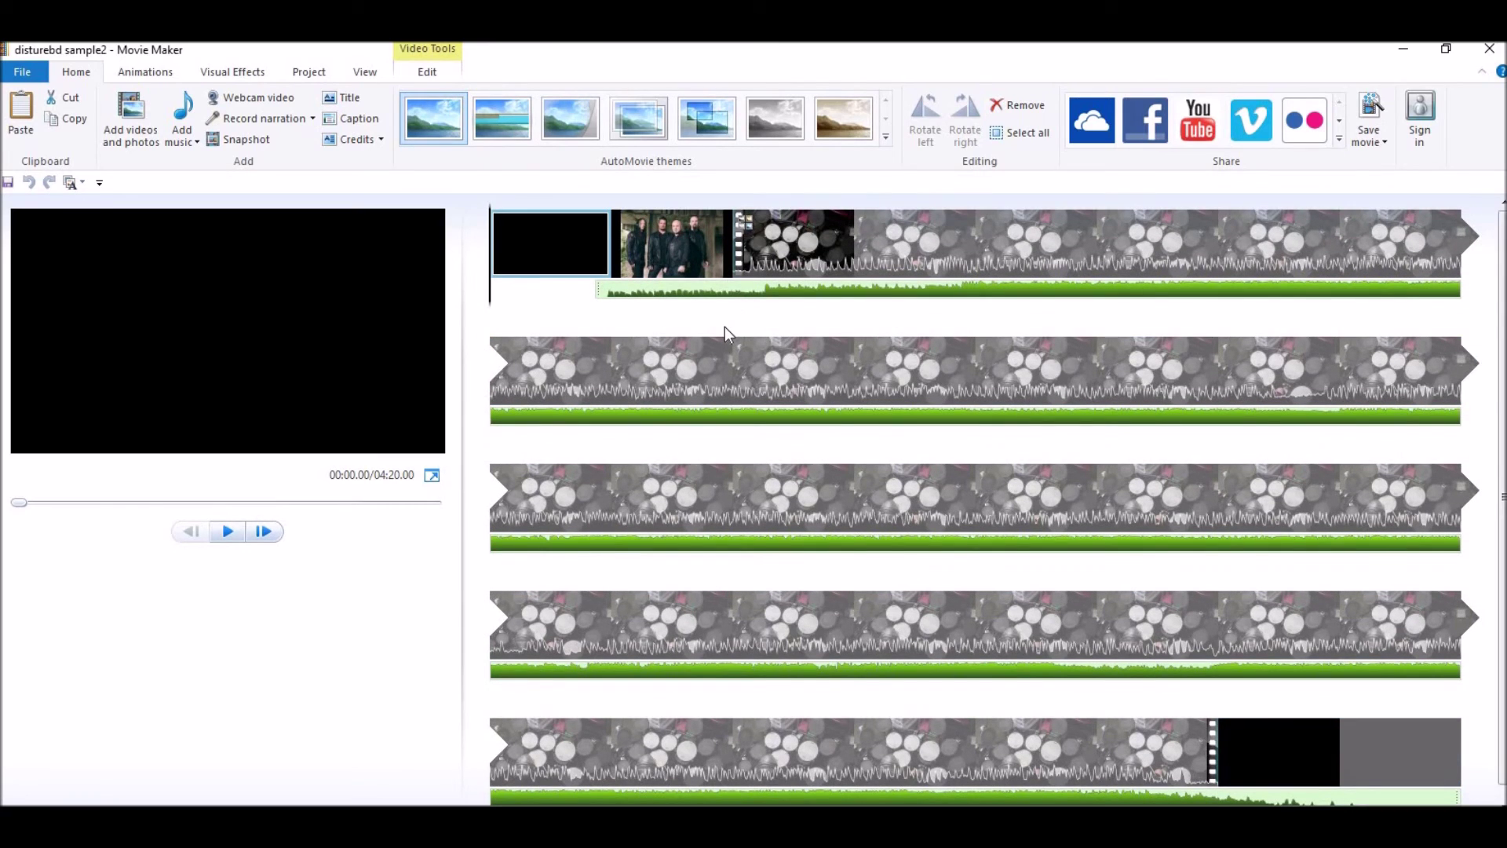
click(610, 286)
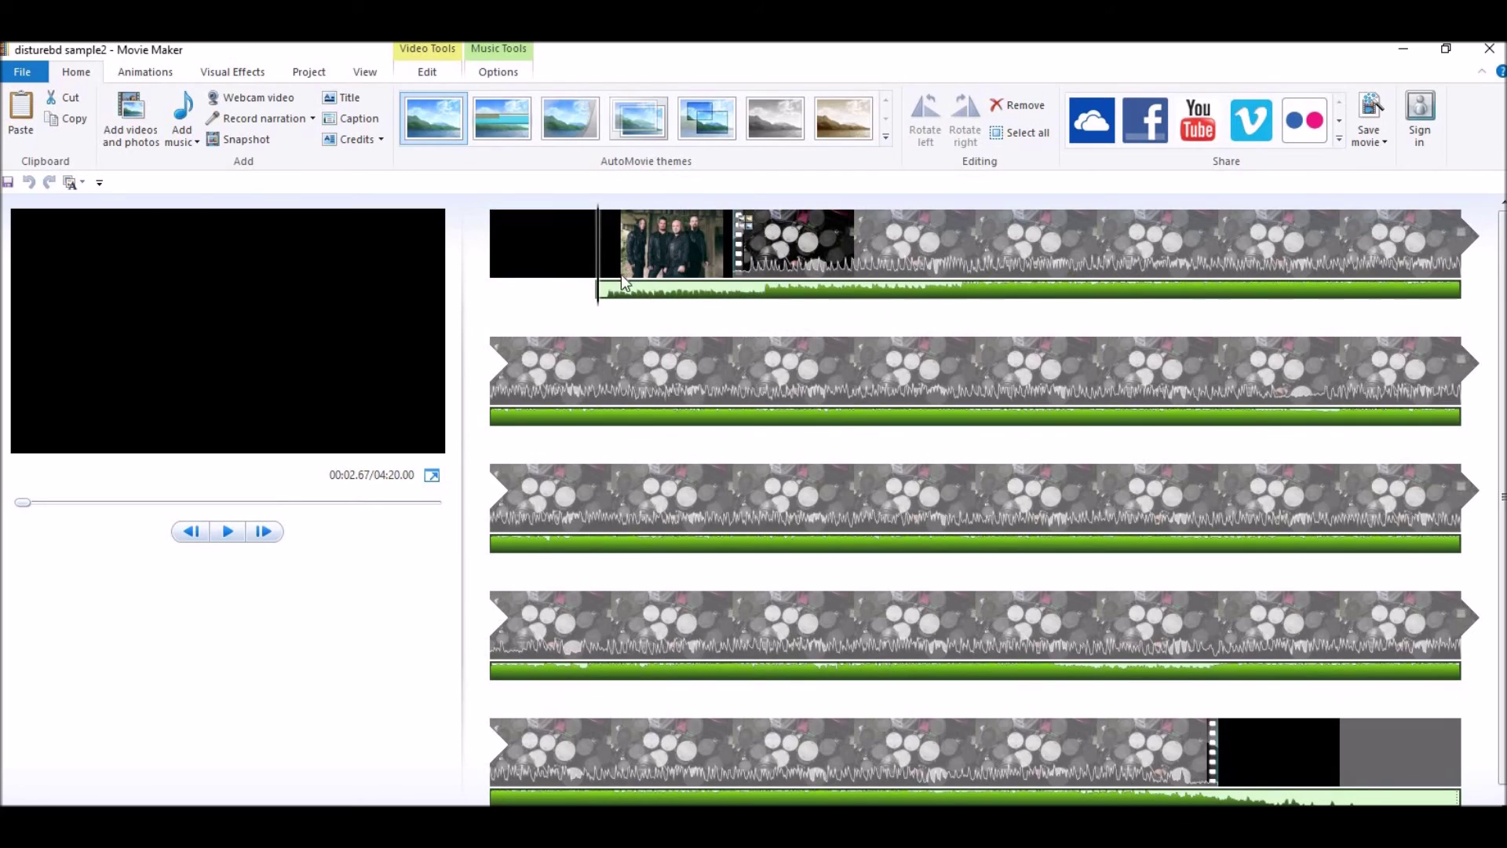
click(485, 69)
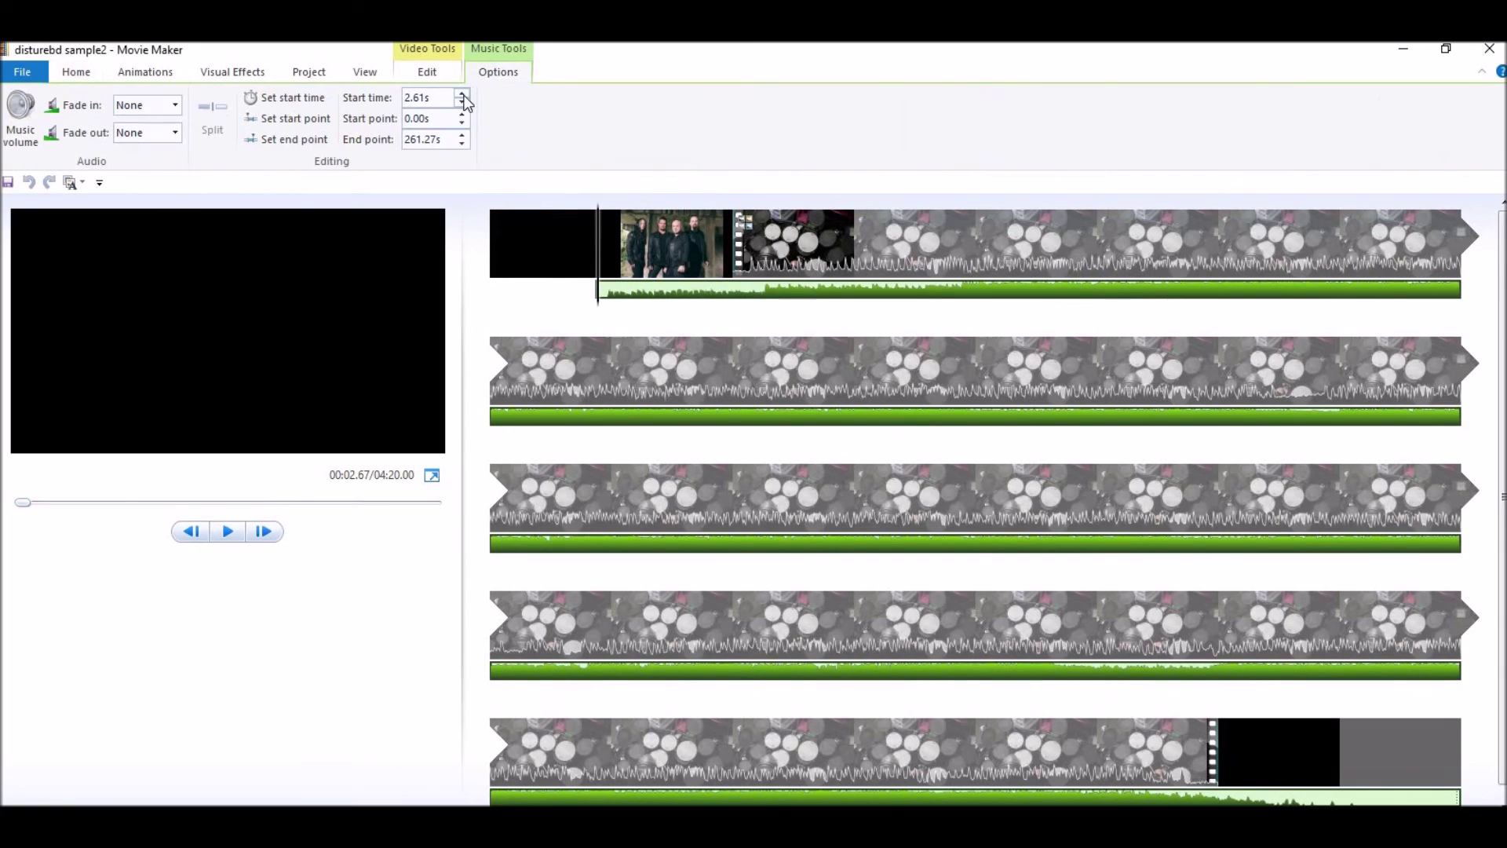
click(462, 95)
click(462, 95)
click(463, 95)
click(463, 103)
click(463, 103)
click(463, 103)
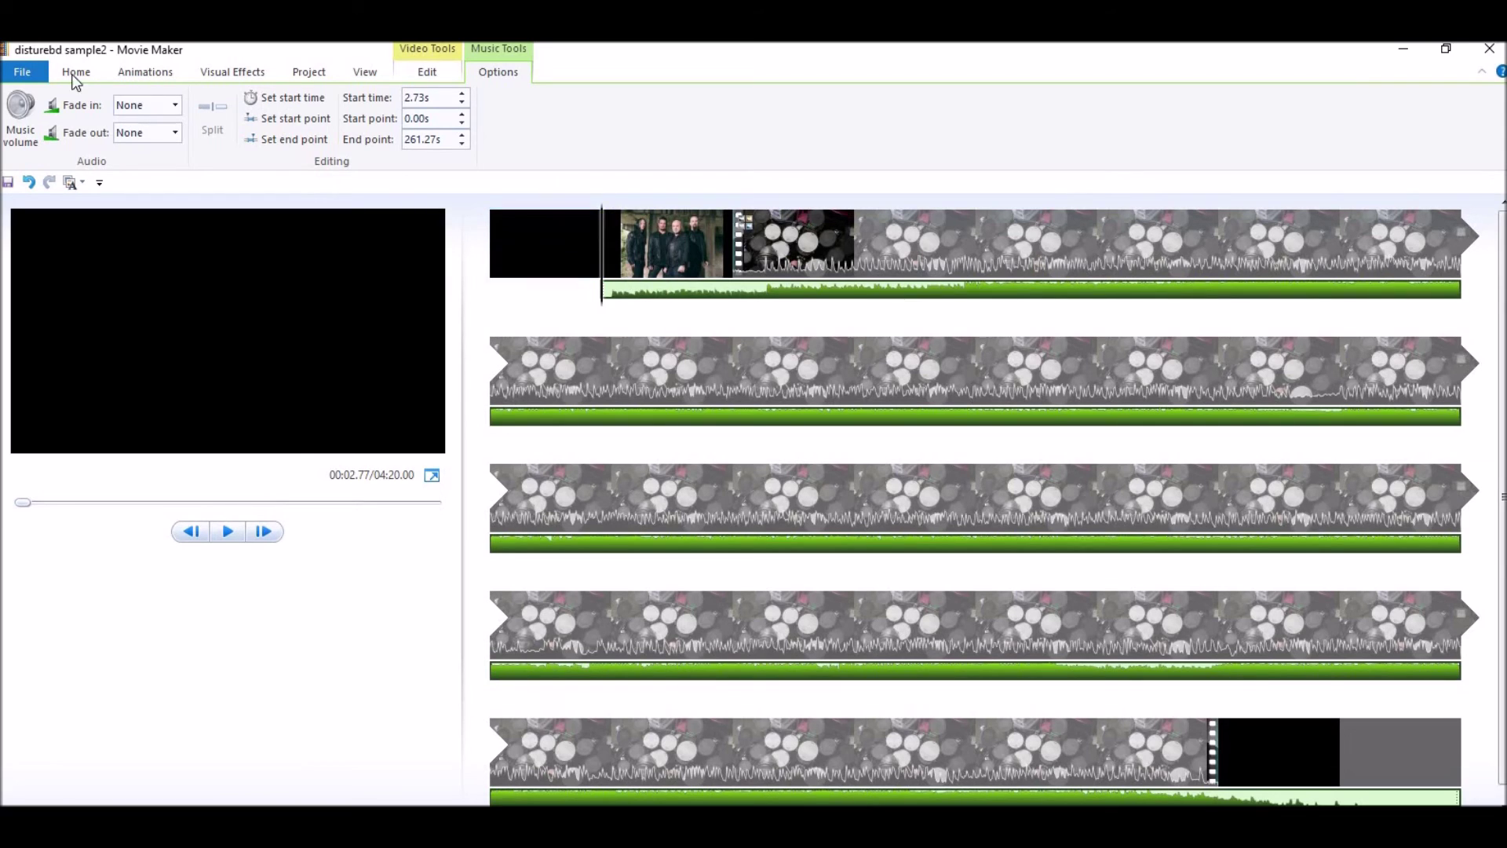
click(31, 71)
mouse_move(67, 322)
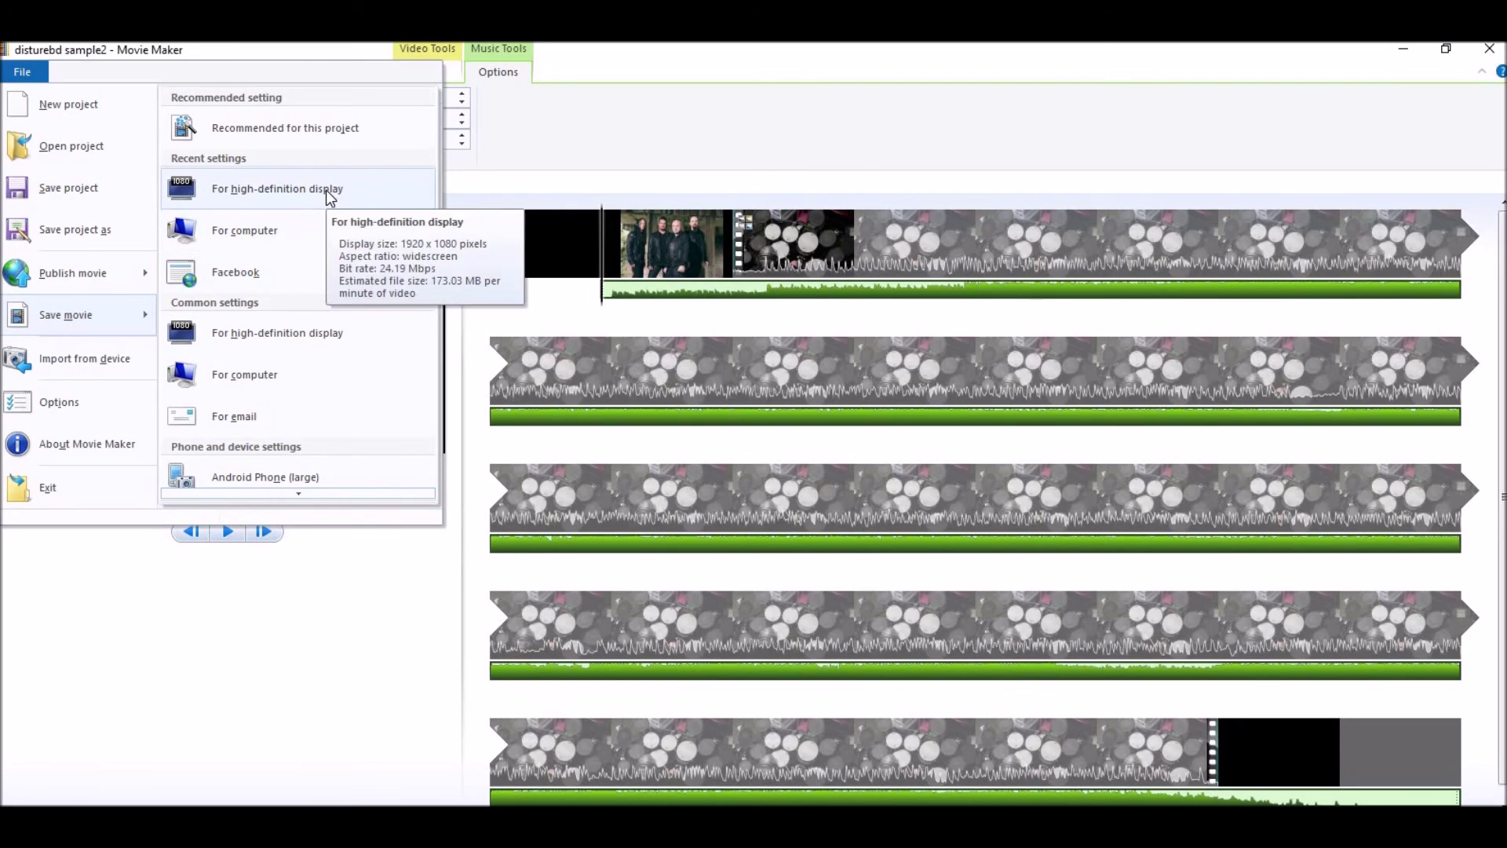
click(902, 144)
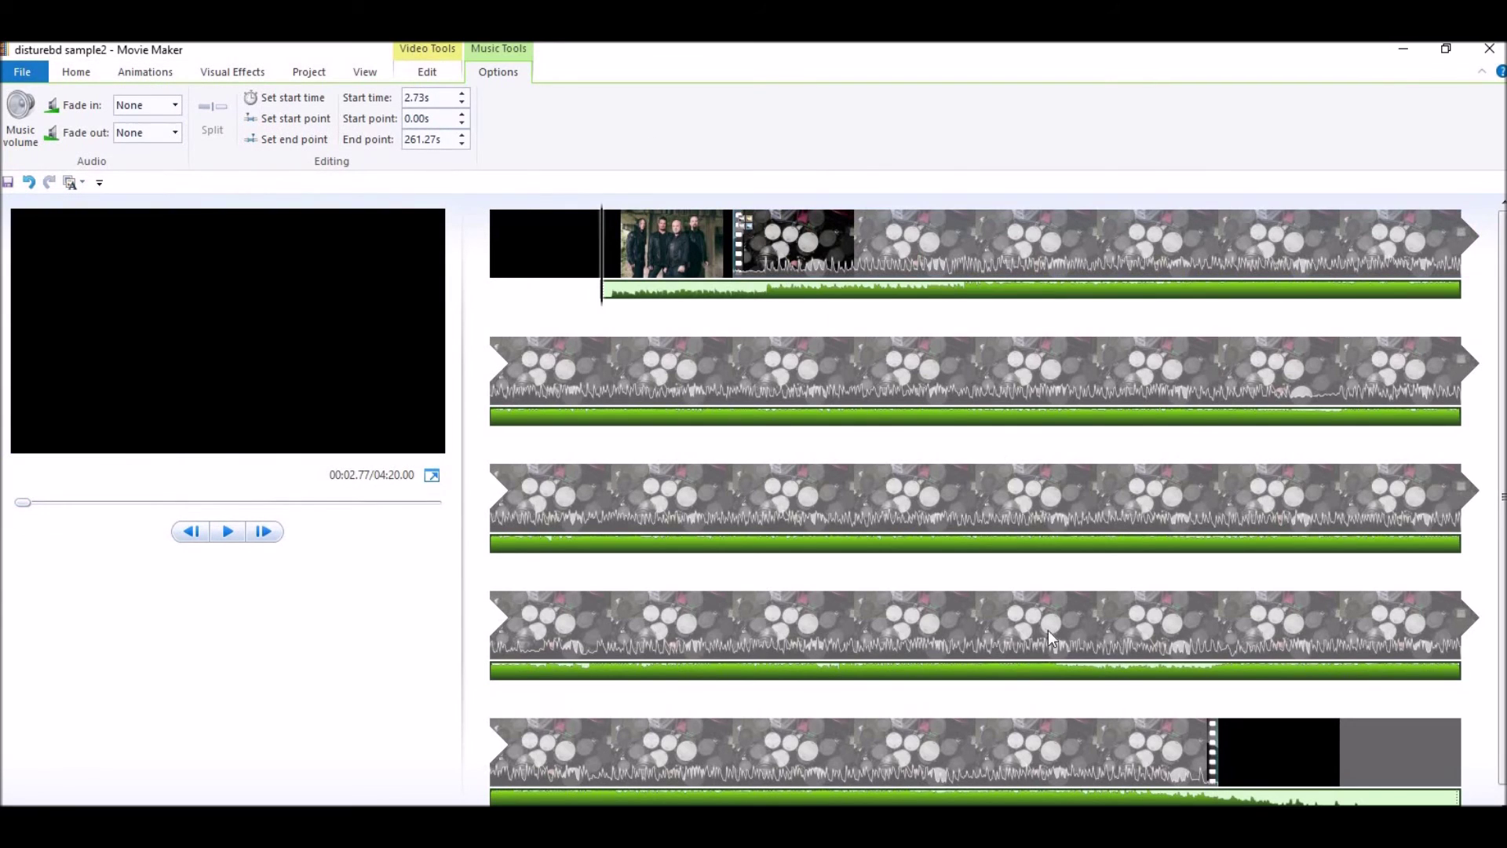
Close the disturebd sample2 project and the Disturbed the light folder window
click(1492, 52)
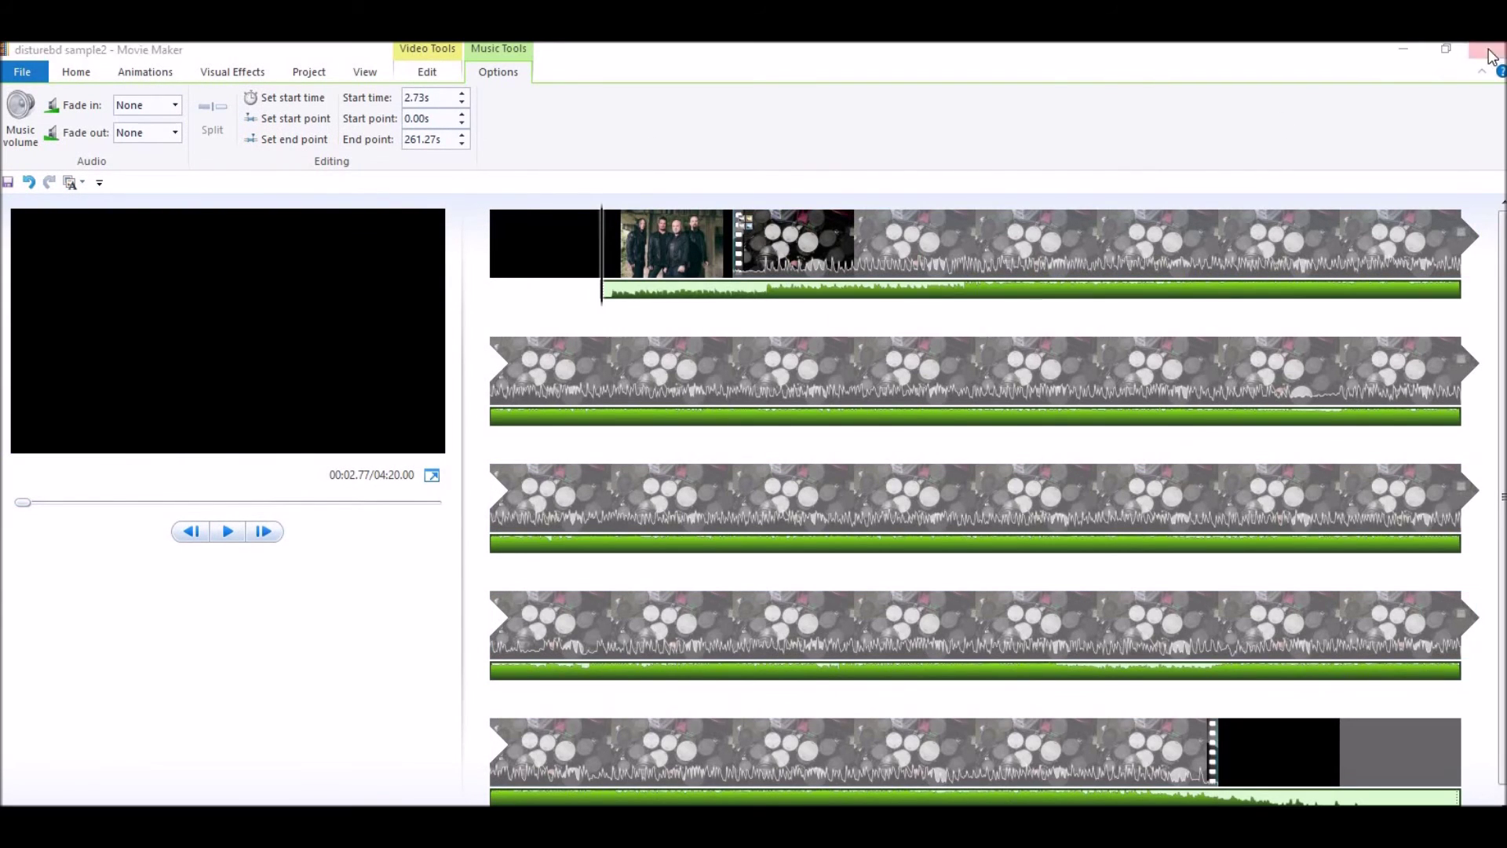
click(803, 459)
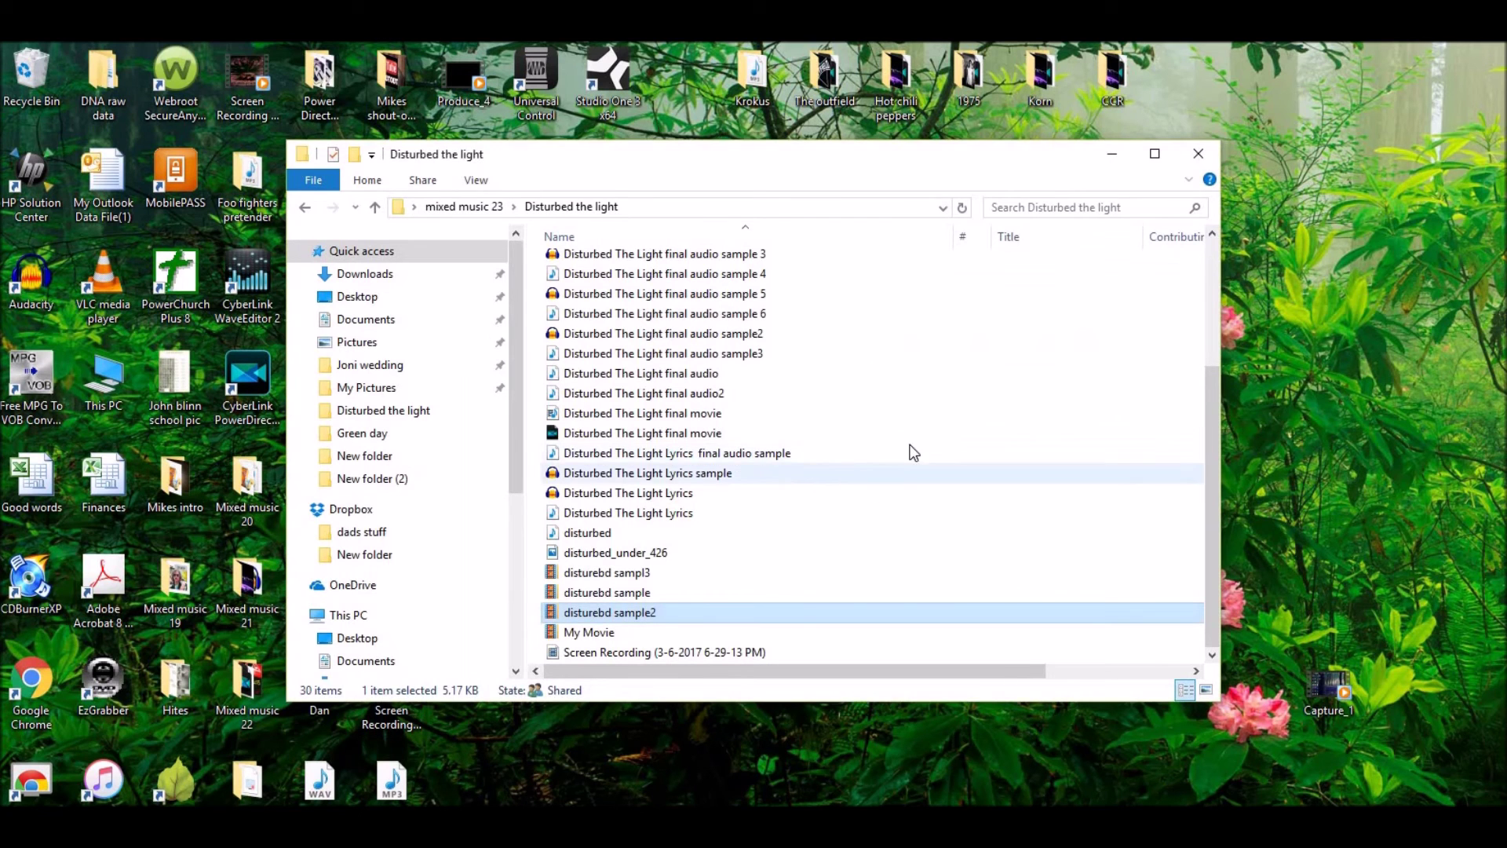
click(1198, 150)
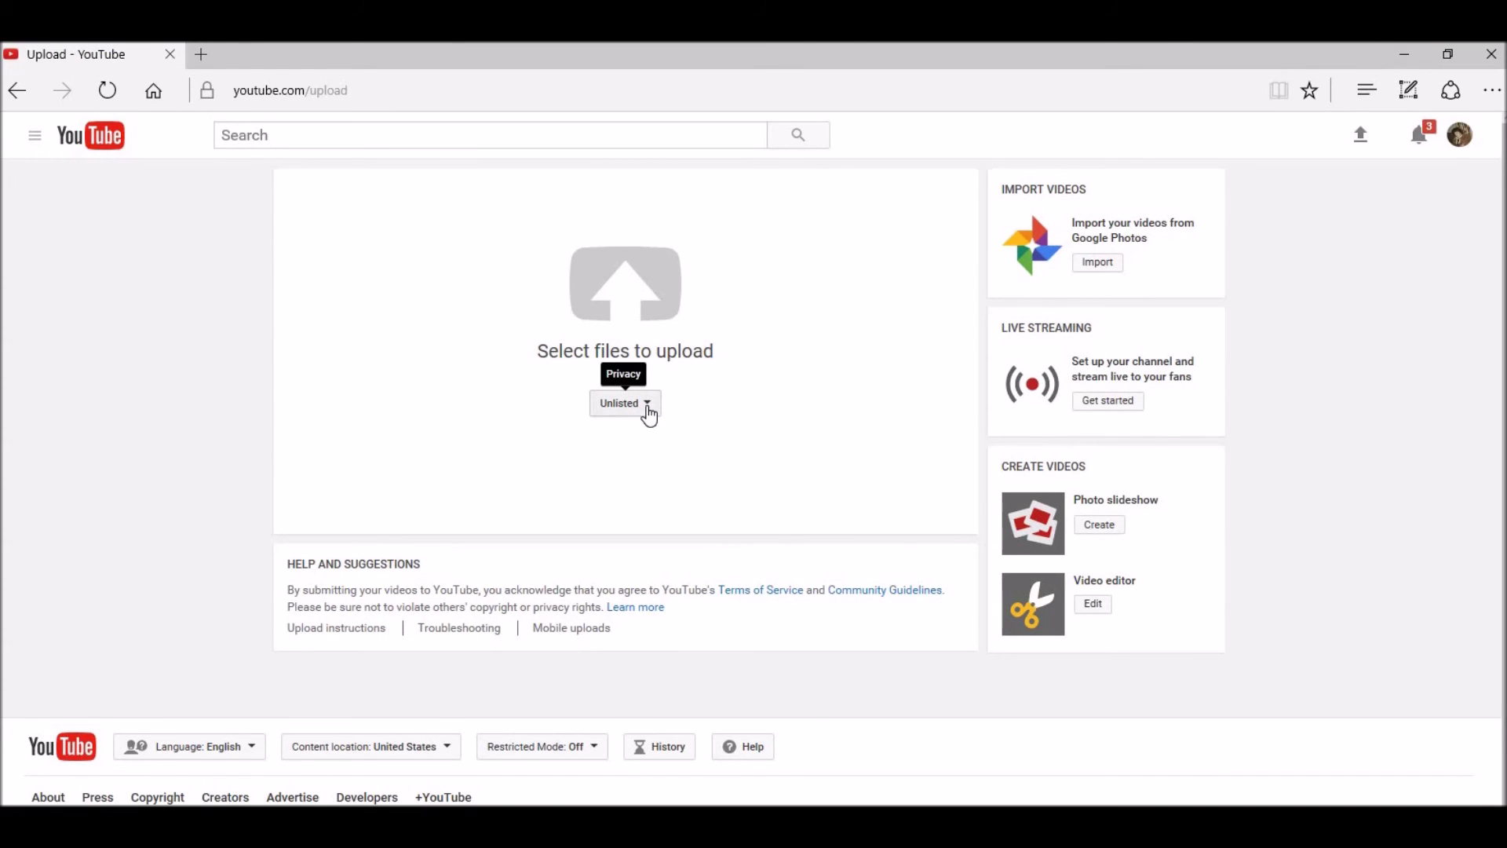
On YouTube's upload page, upload the Disturbed The Light final movie video from the Disturbed the light folder as Unlisted
click(646, 404)
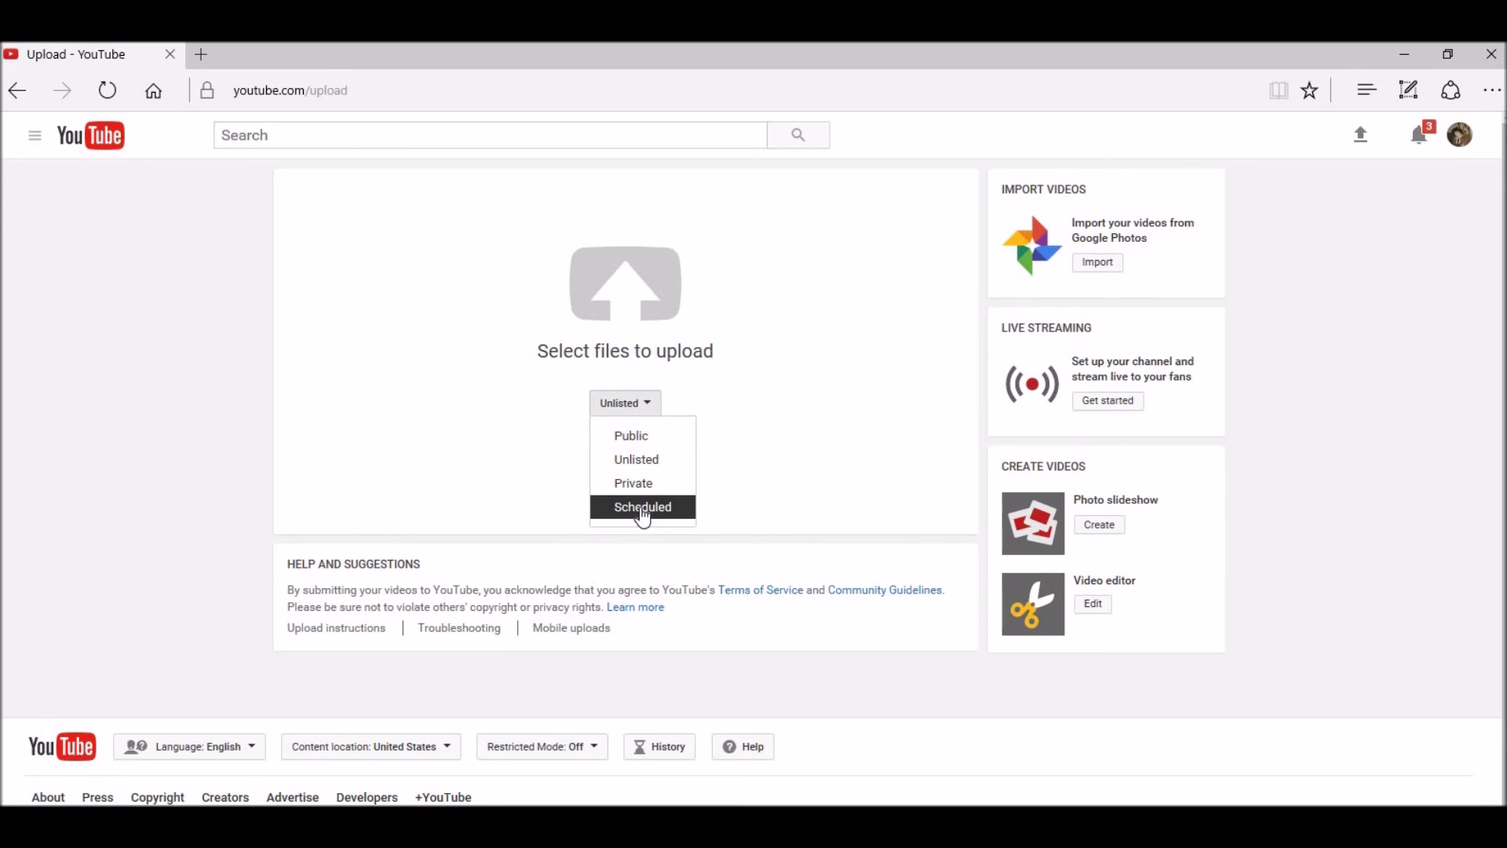
click(653, 460)
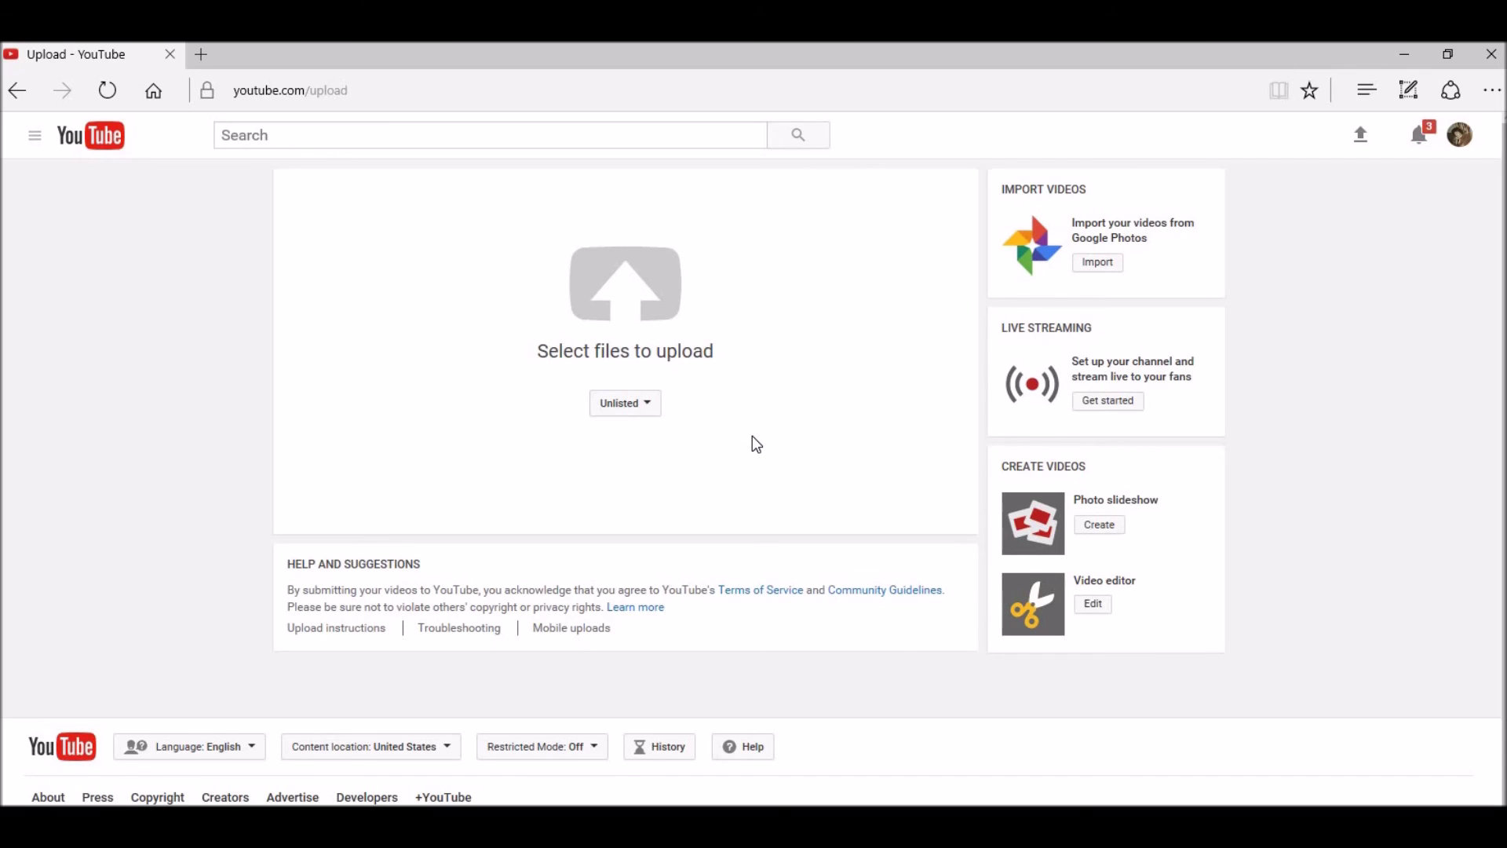
click(645, 308)
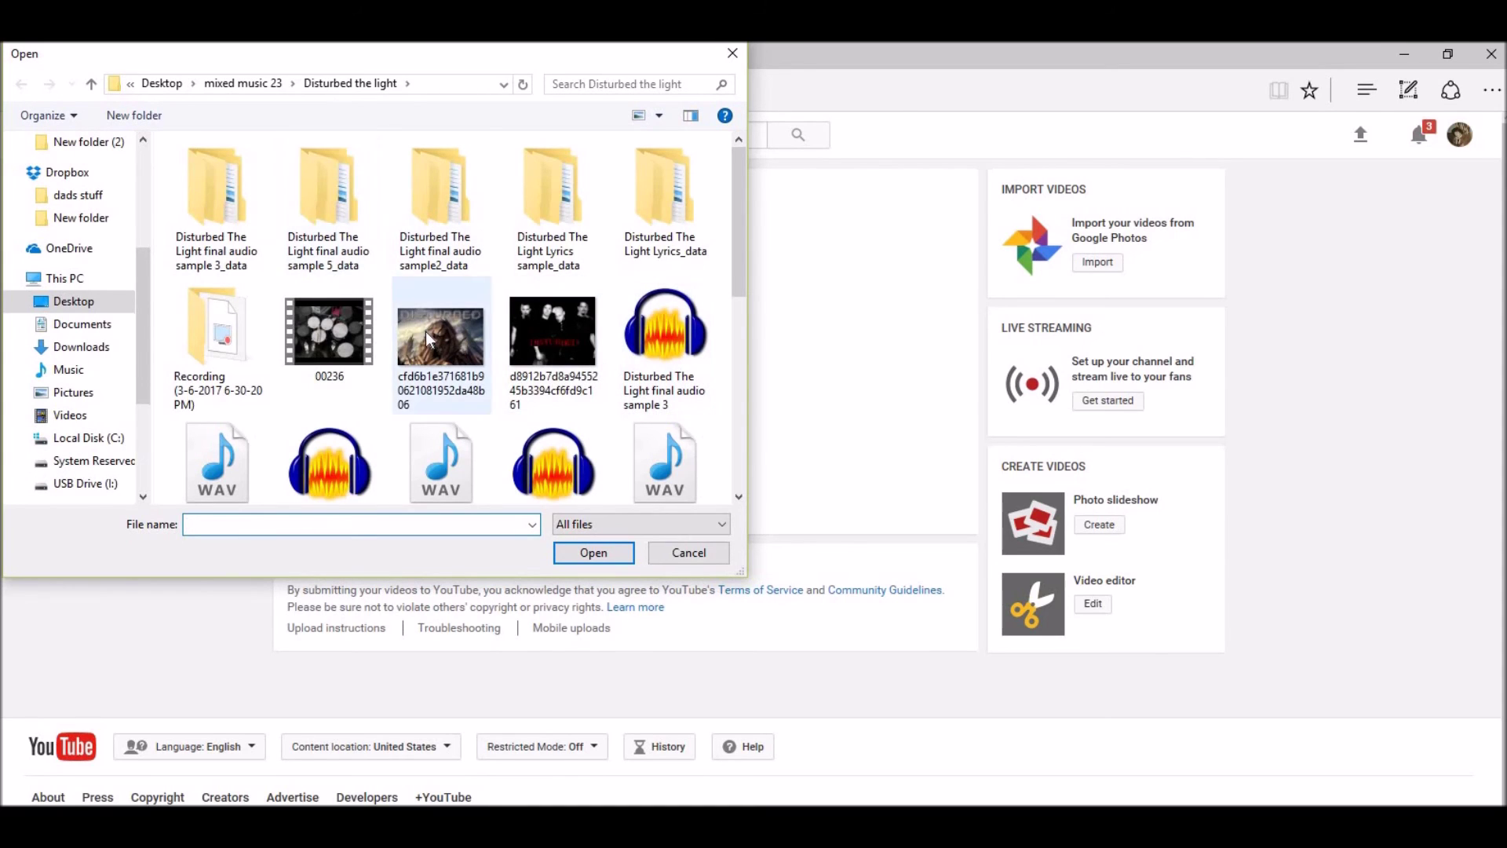
scroll(429, 340, down, 5)
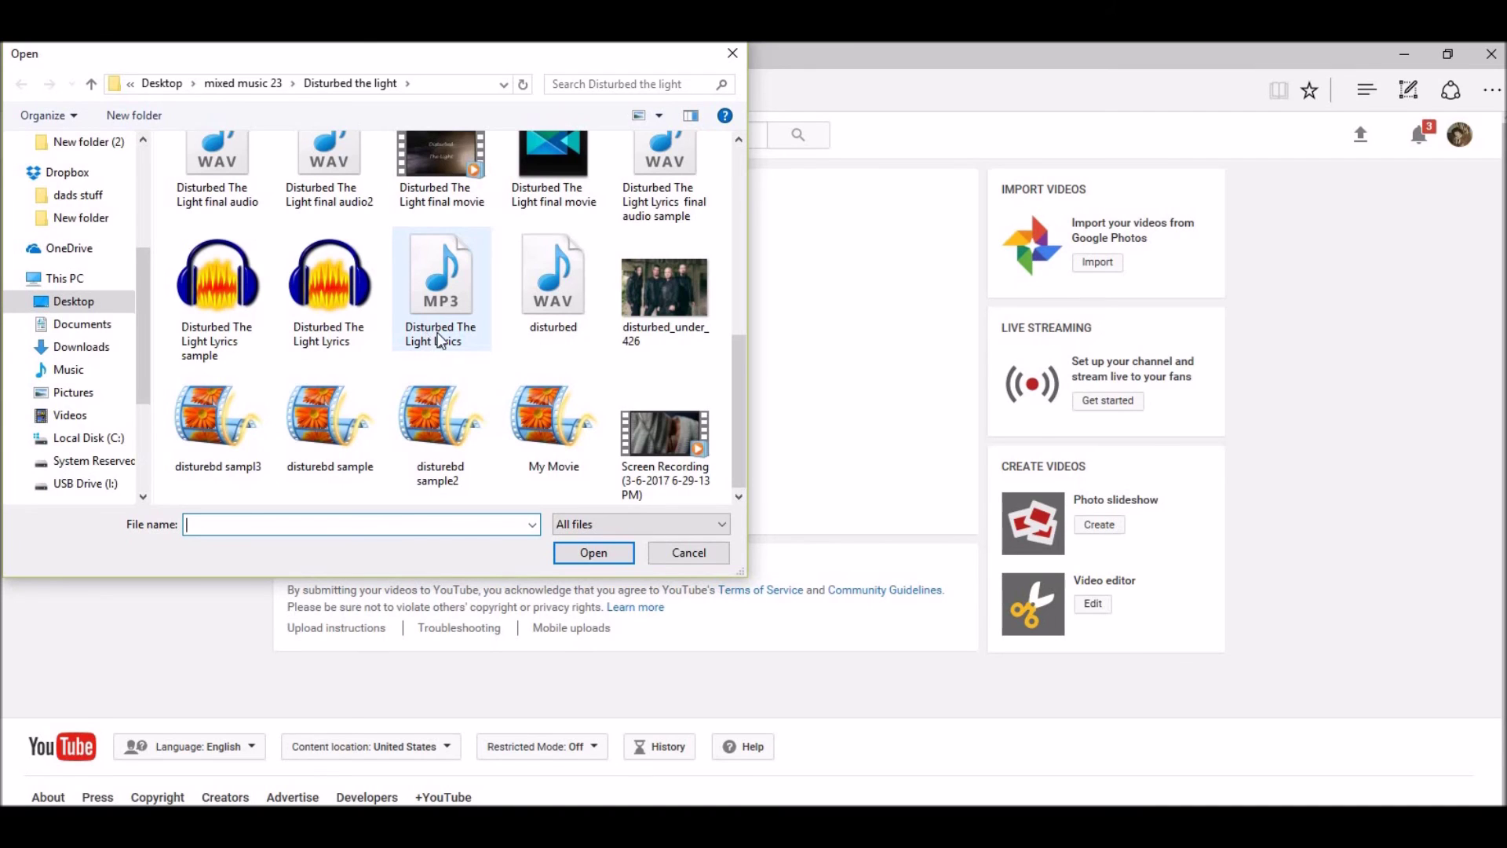
scroll(634, 323, up, 1)
scroll(618, 331, down, 1)
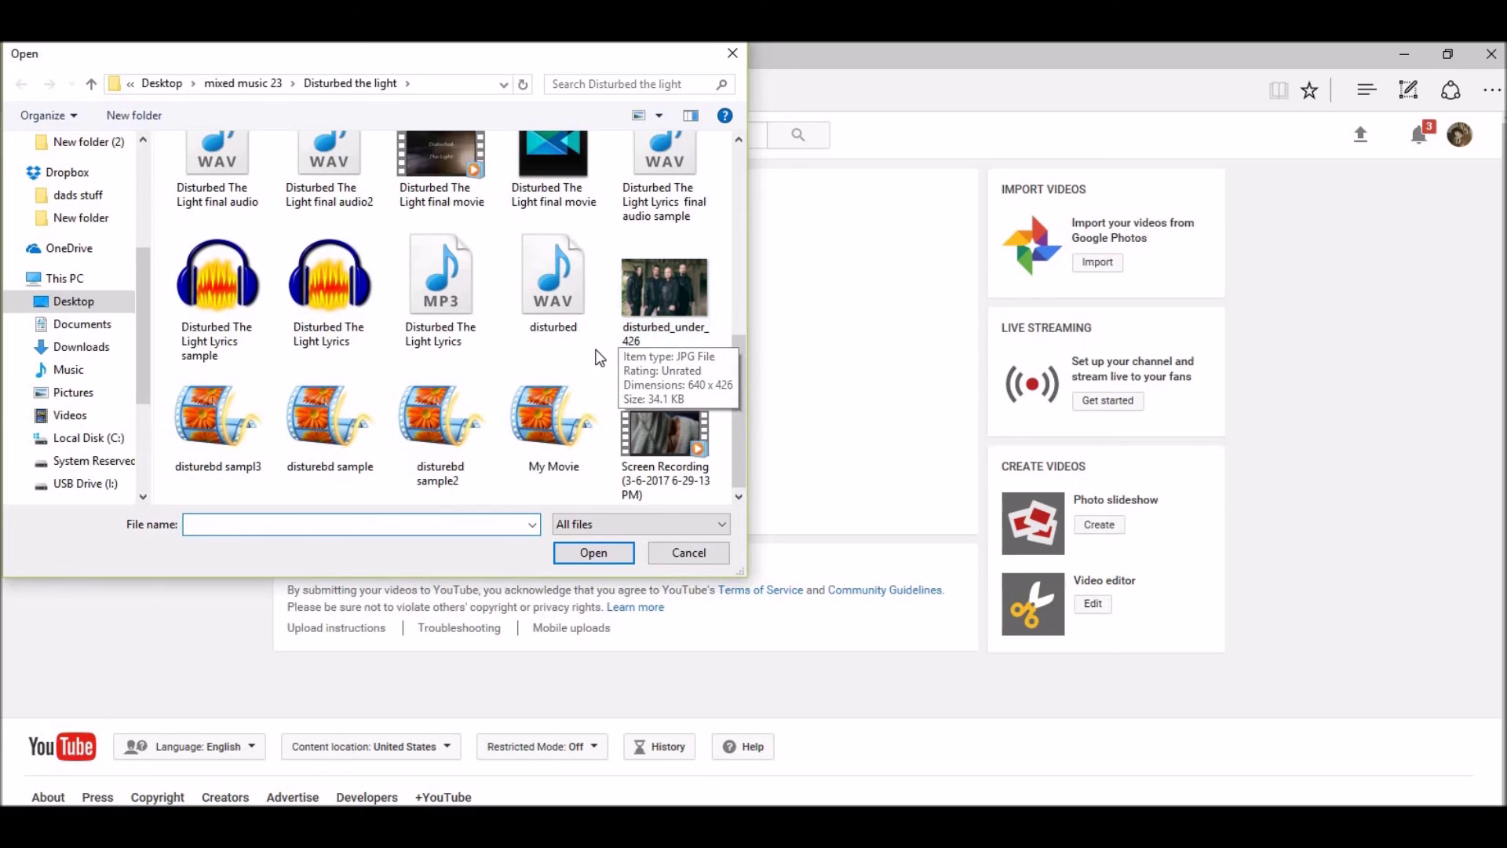
scroll(591, 355, up, 1)
scroll(592, 355, up, 2)
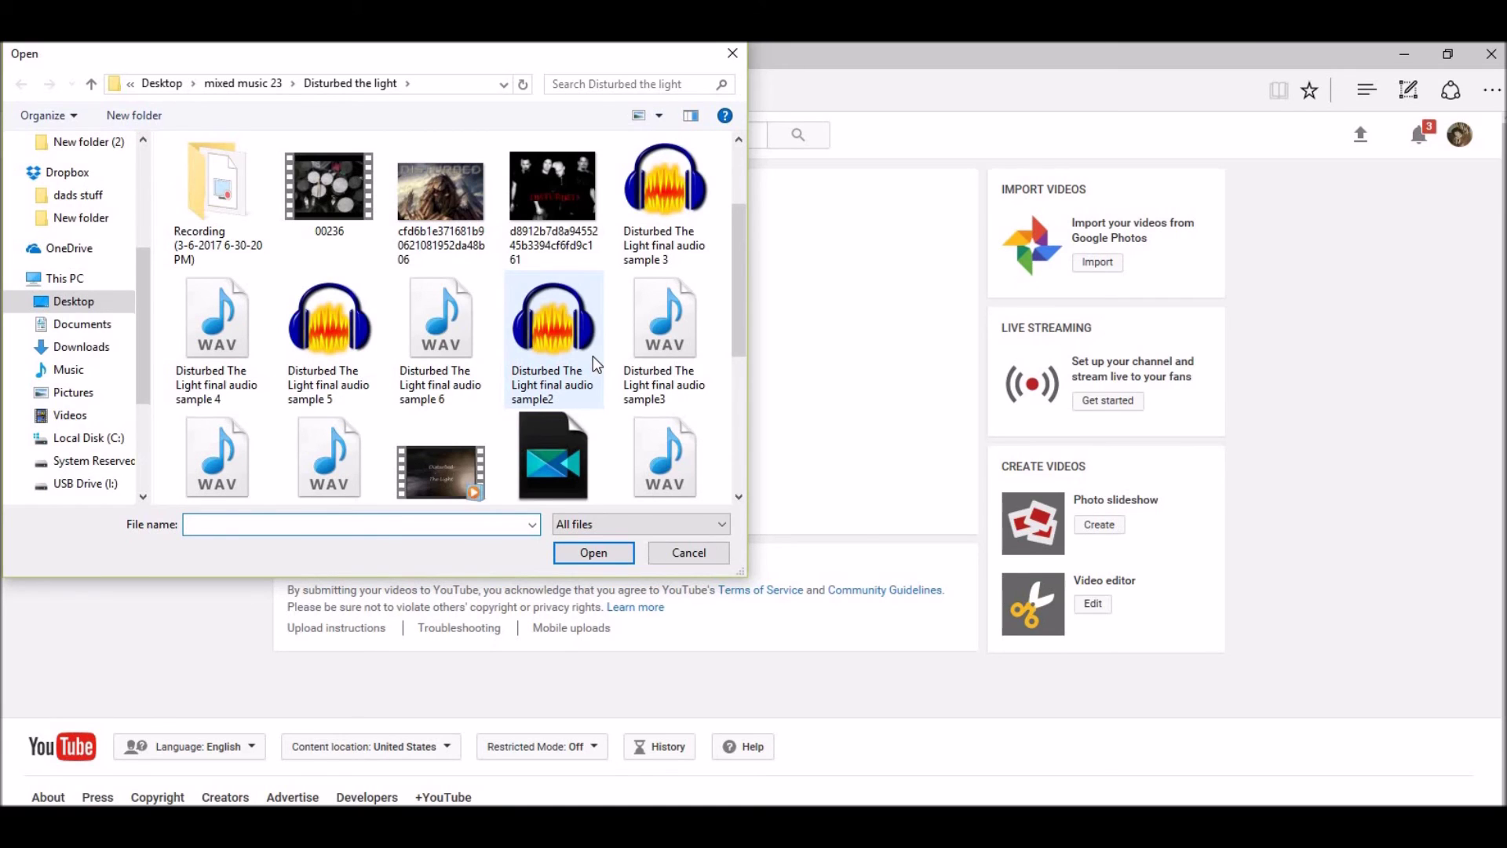
scroll(592, 355, down, 4)
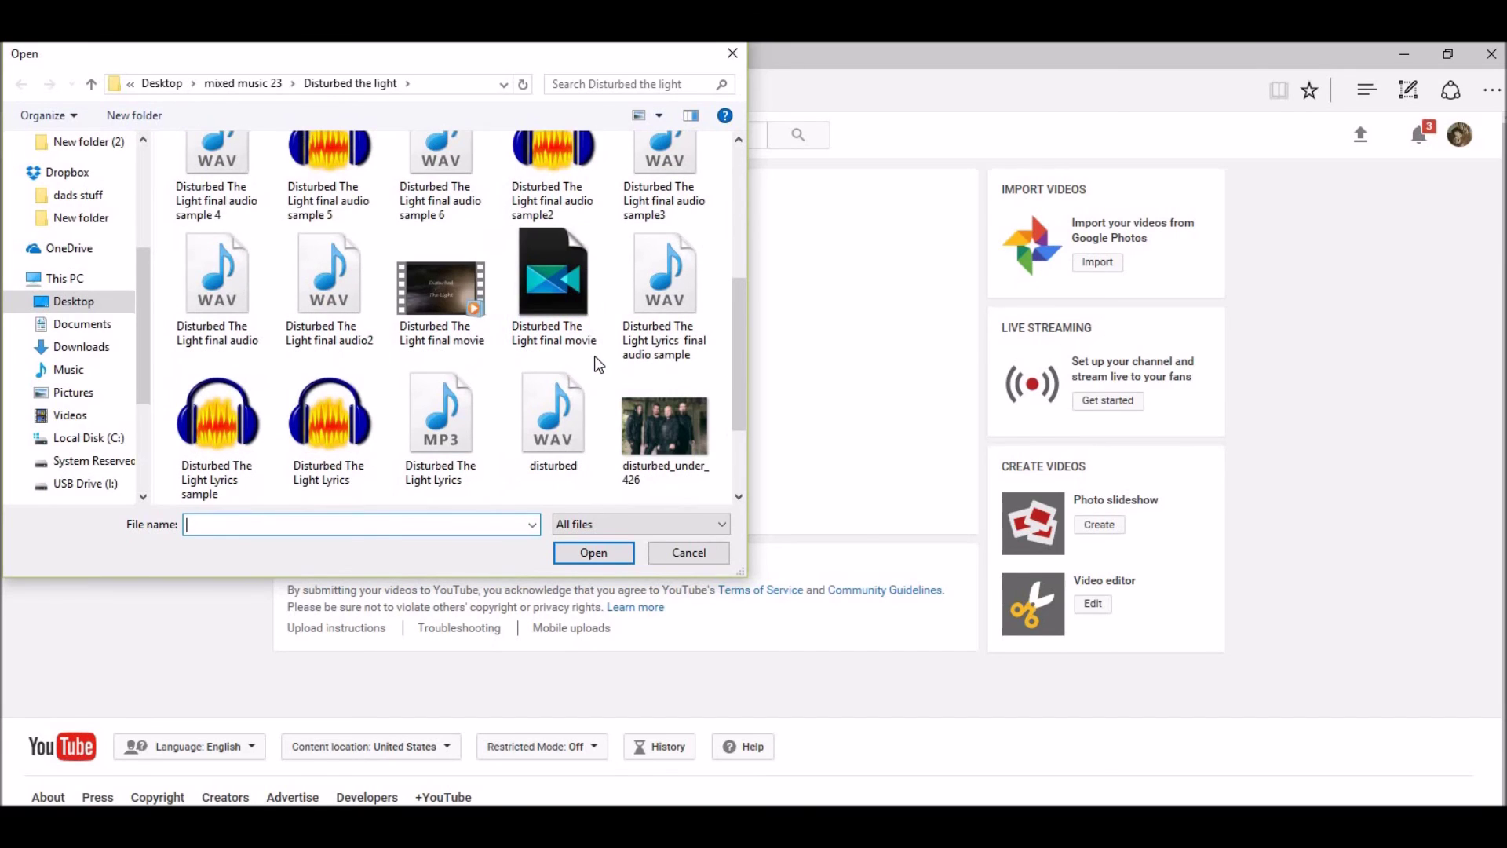
scroll(595, 360, down, 3)
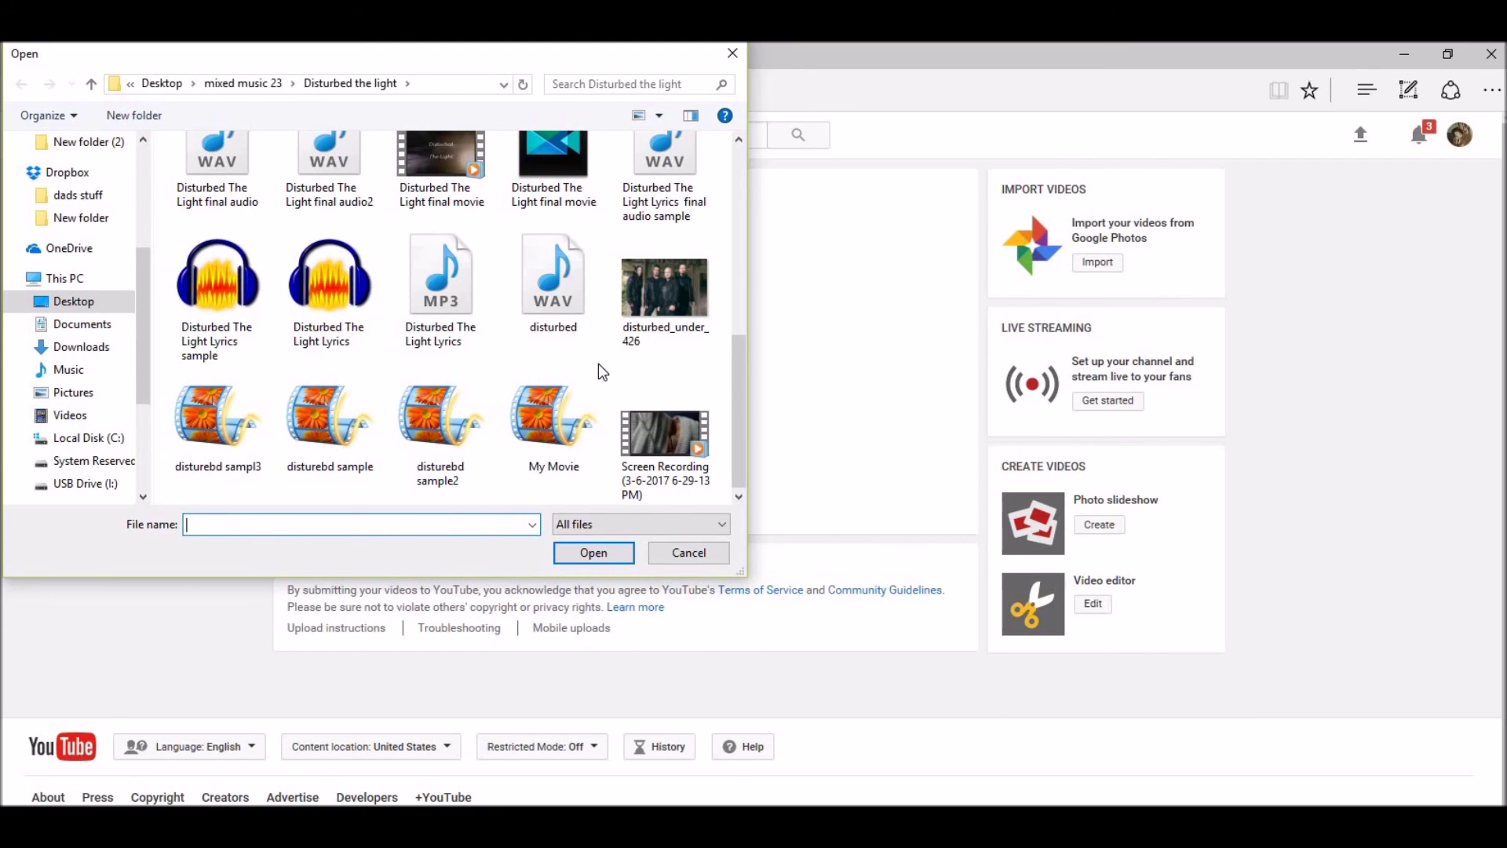
double_click(446, 196)
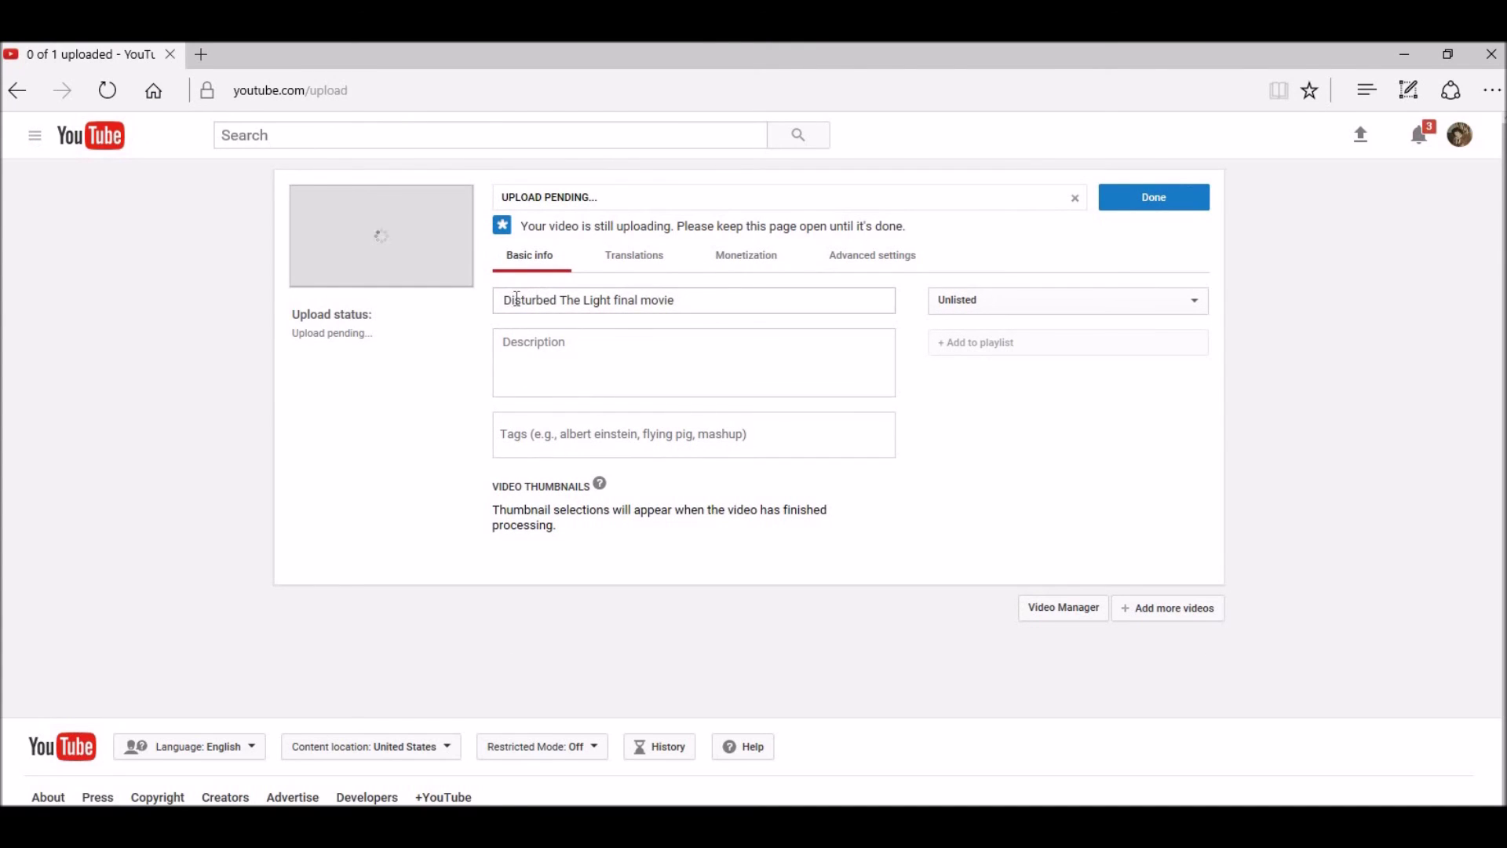
drag(559, 300, 674, 301)
click(541, 355)
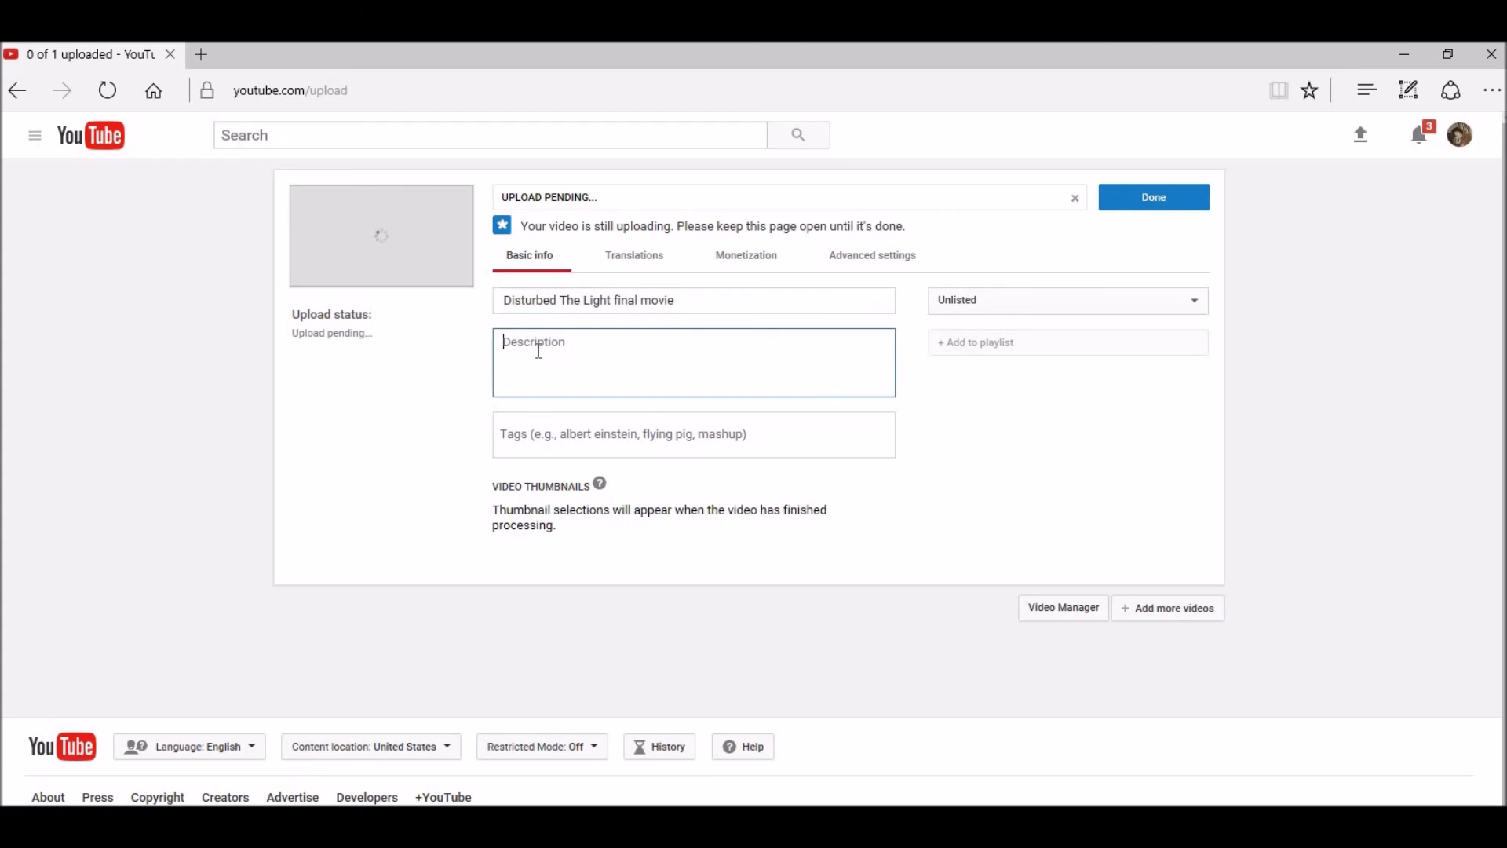
click(535, 436)
click(533, 433)
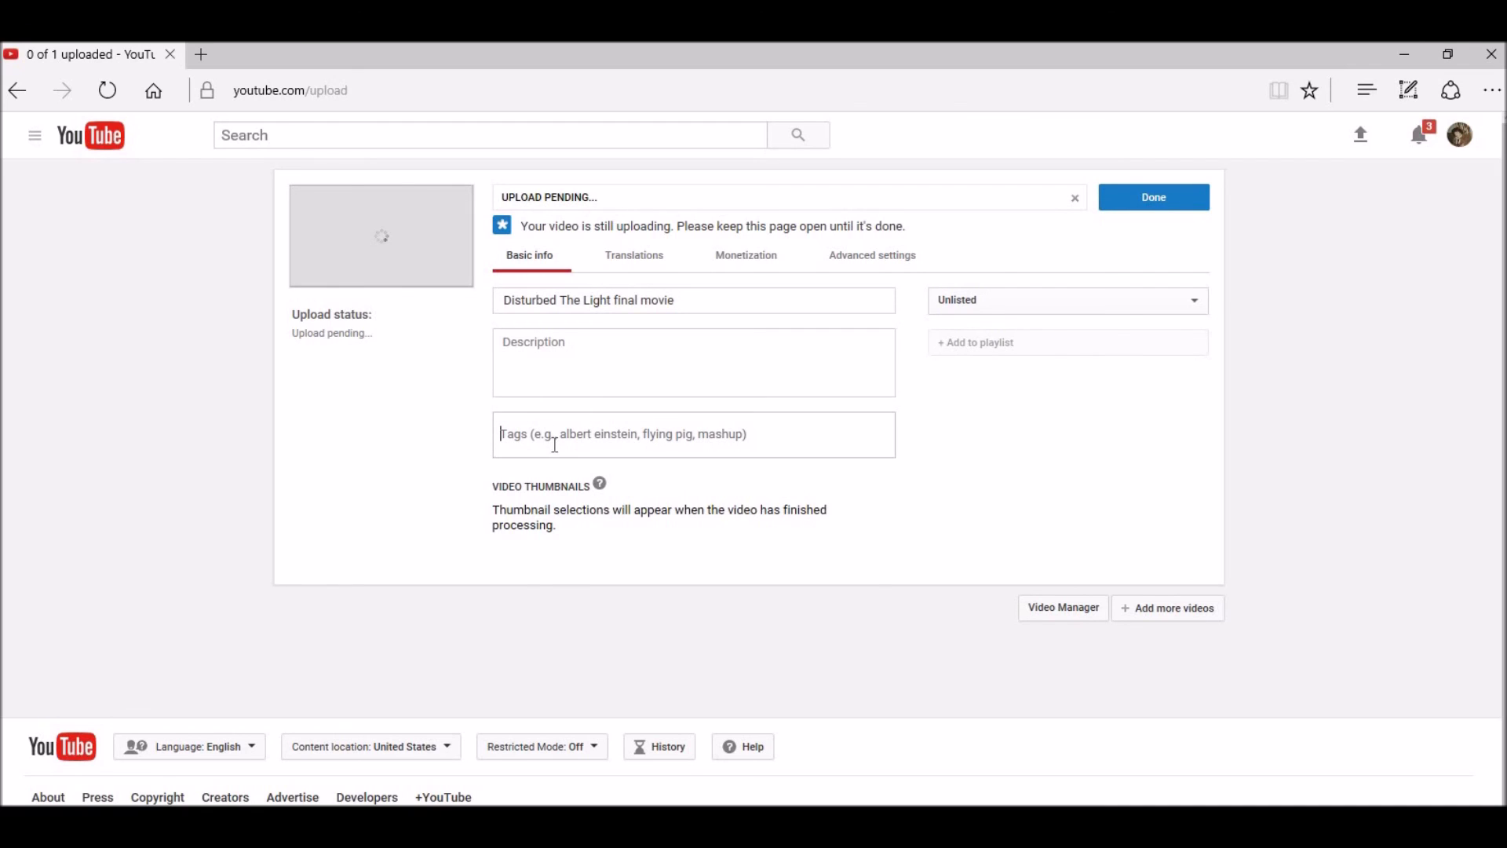
click(555, 446)
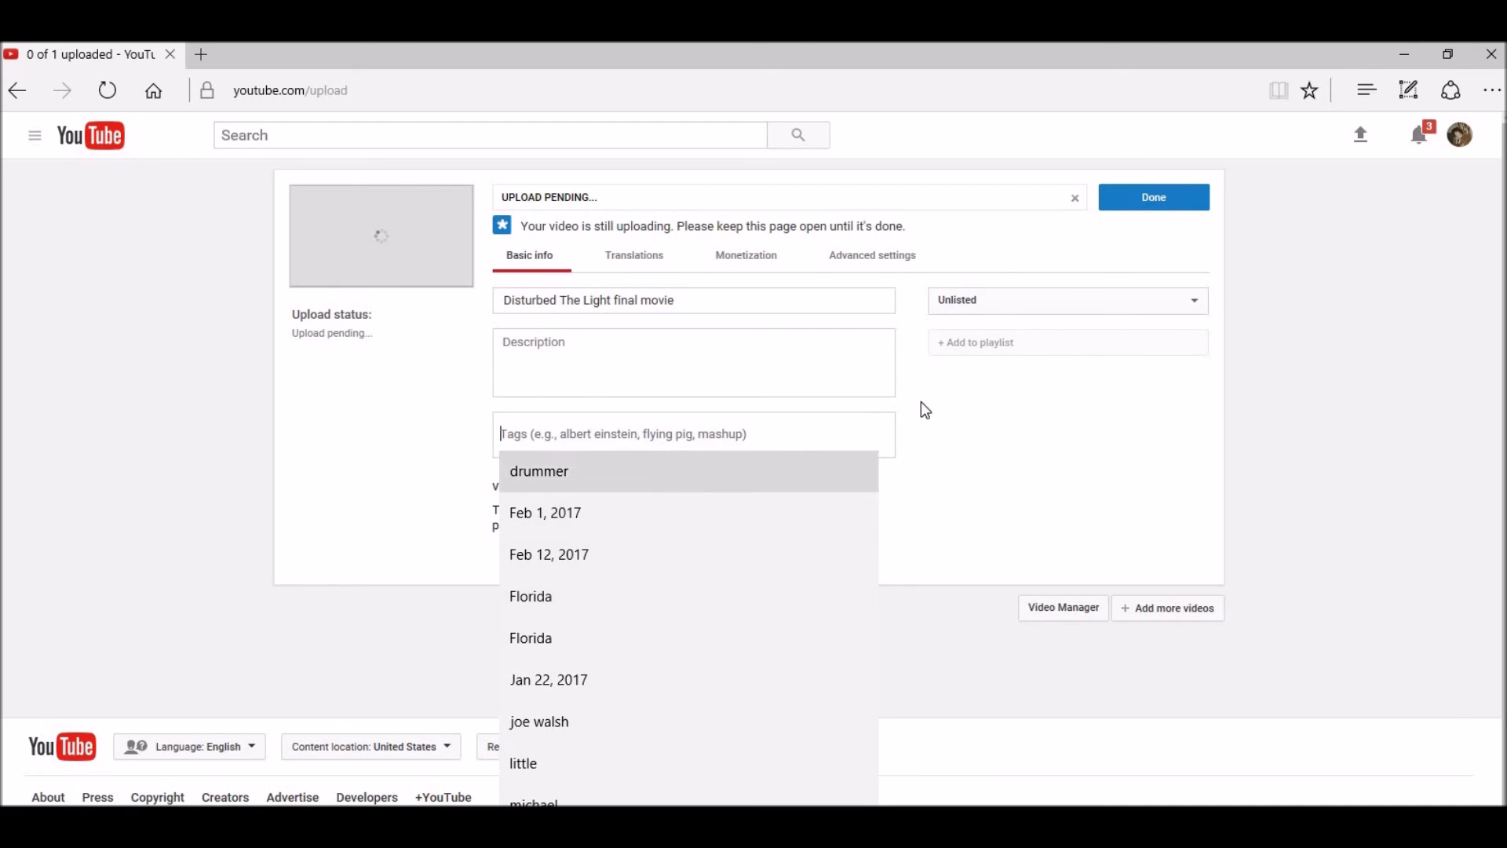
click(987, 426)
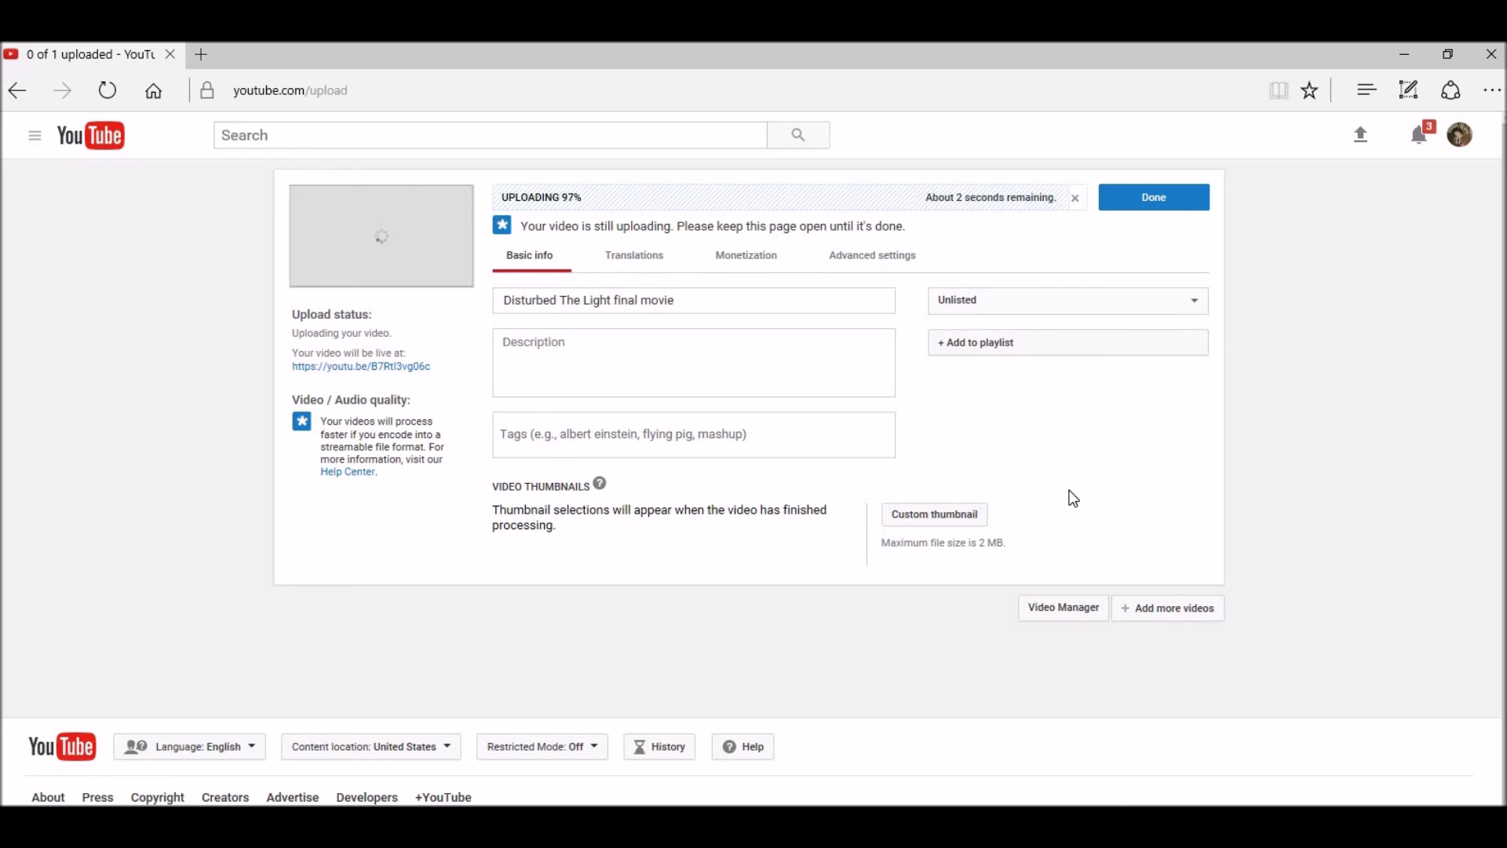
Upload the band photo d8912b7d8a9455245b3394cf6fd9c161 from the Disturbed the light folder as the video's custom thumbnail
click(937, 518)
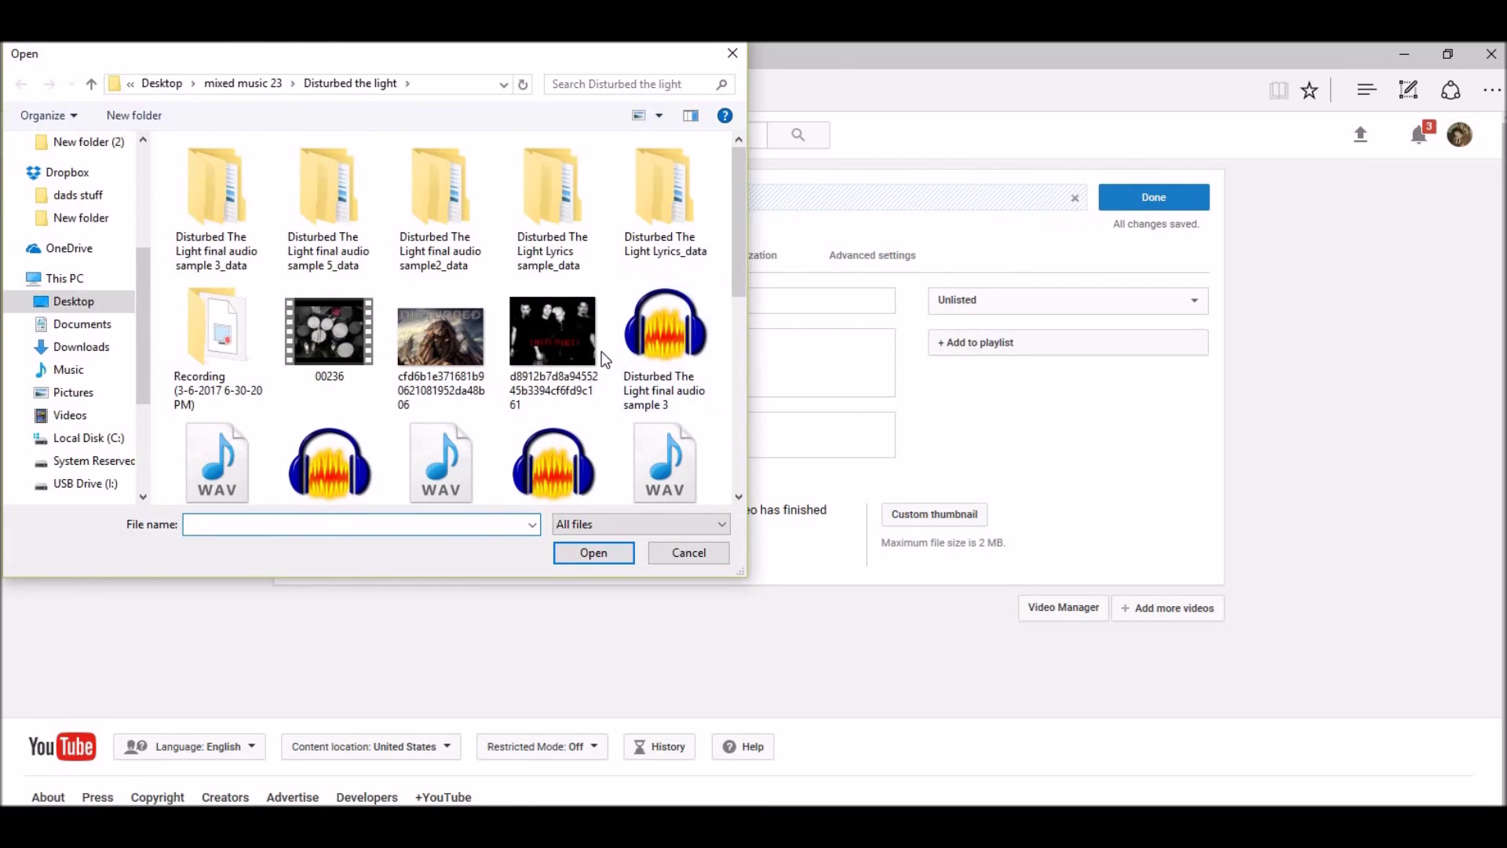
double_click(558, 346)
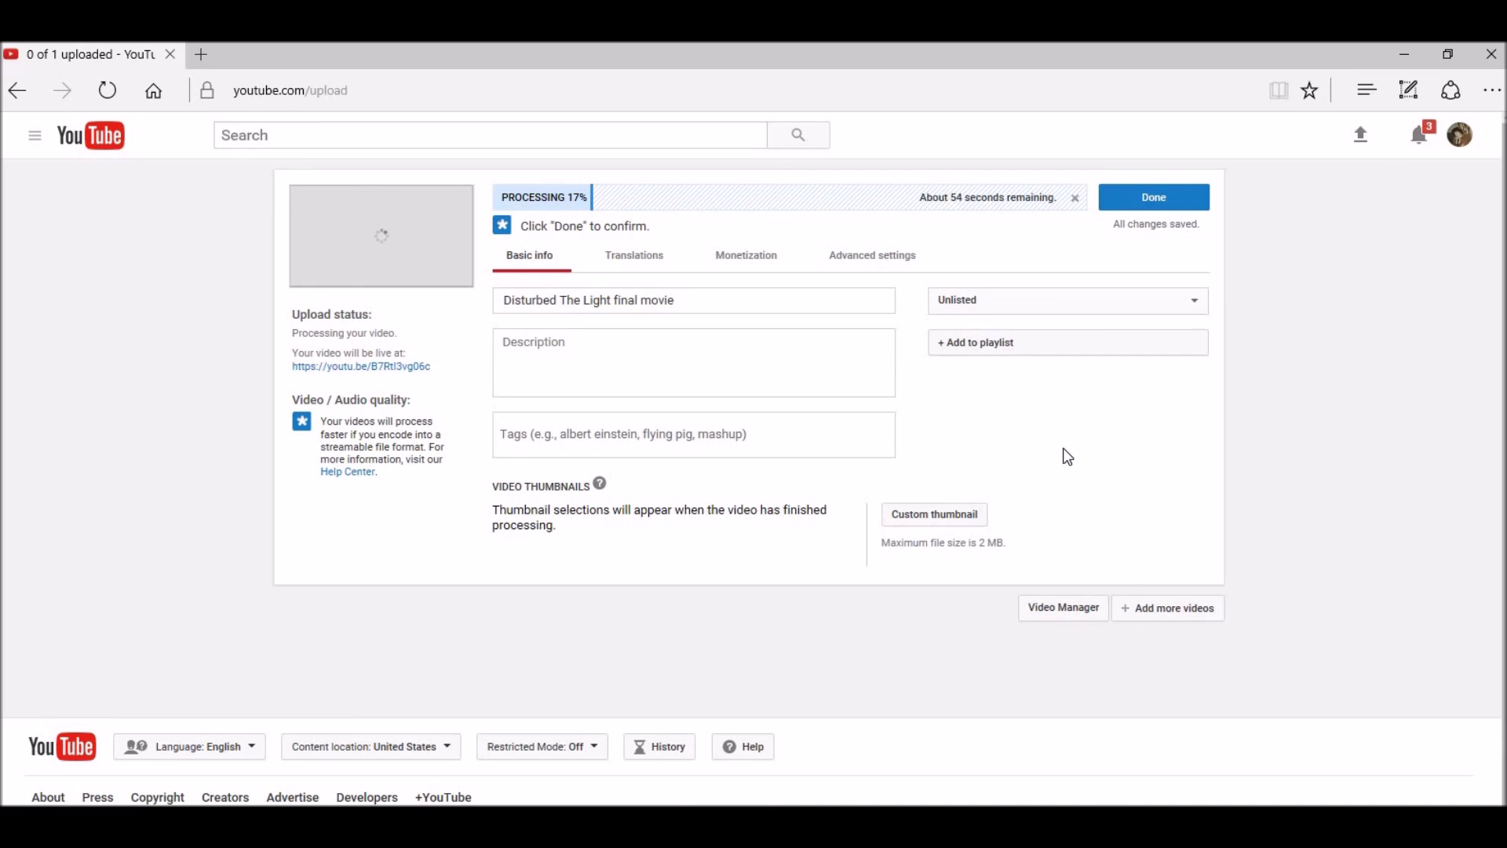
click(972, 515)
double_click(569, 346)
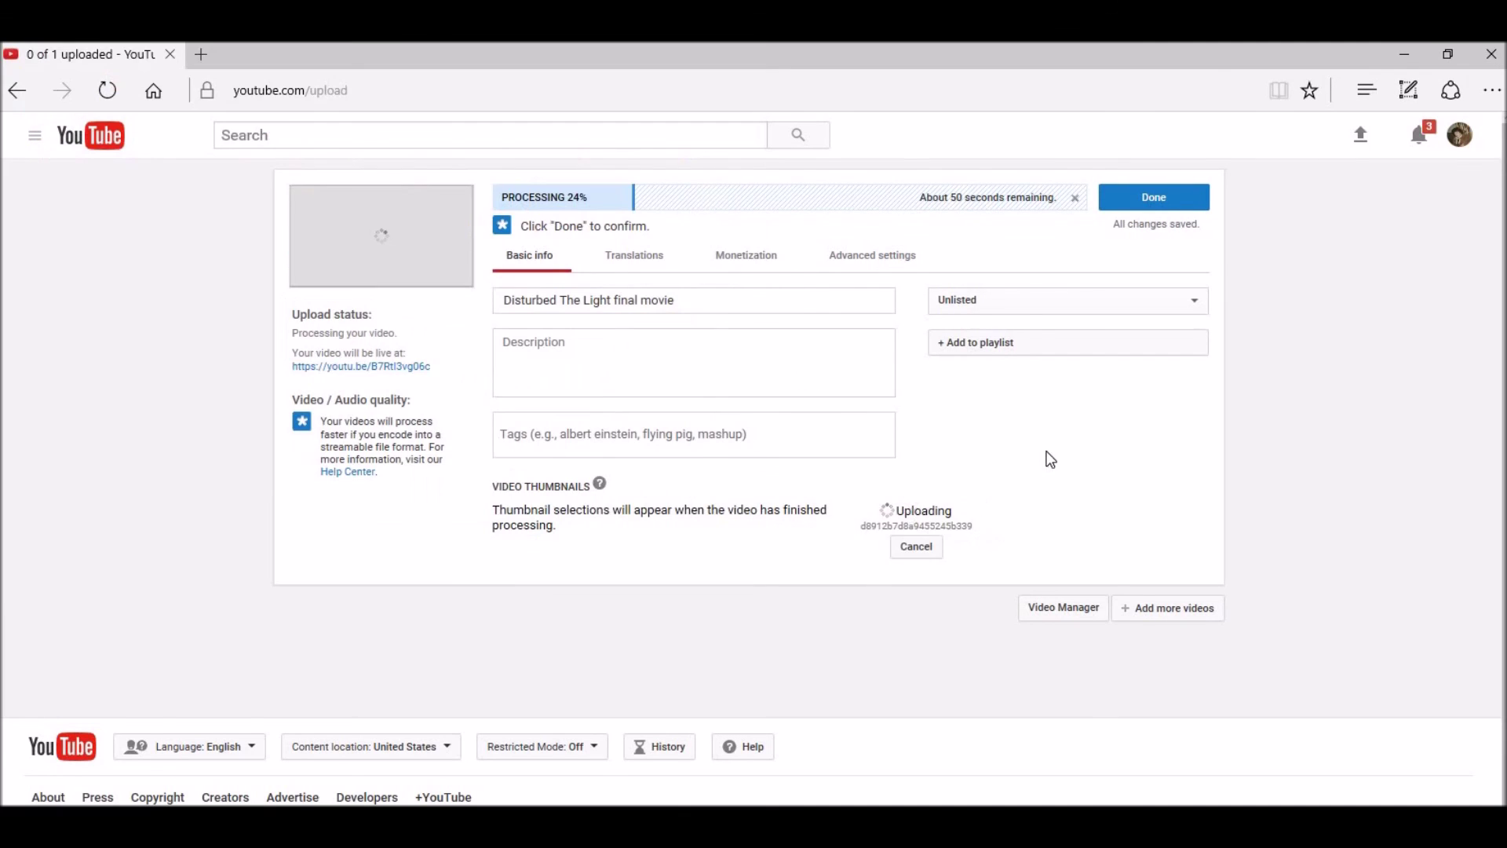